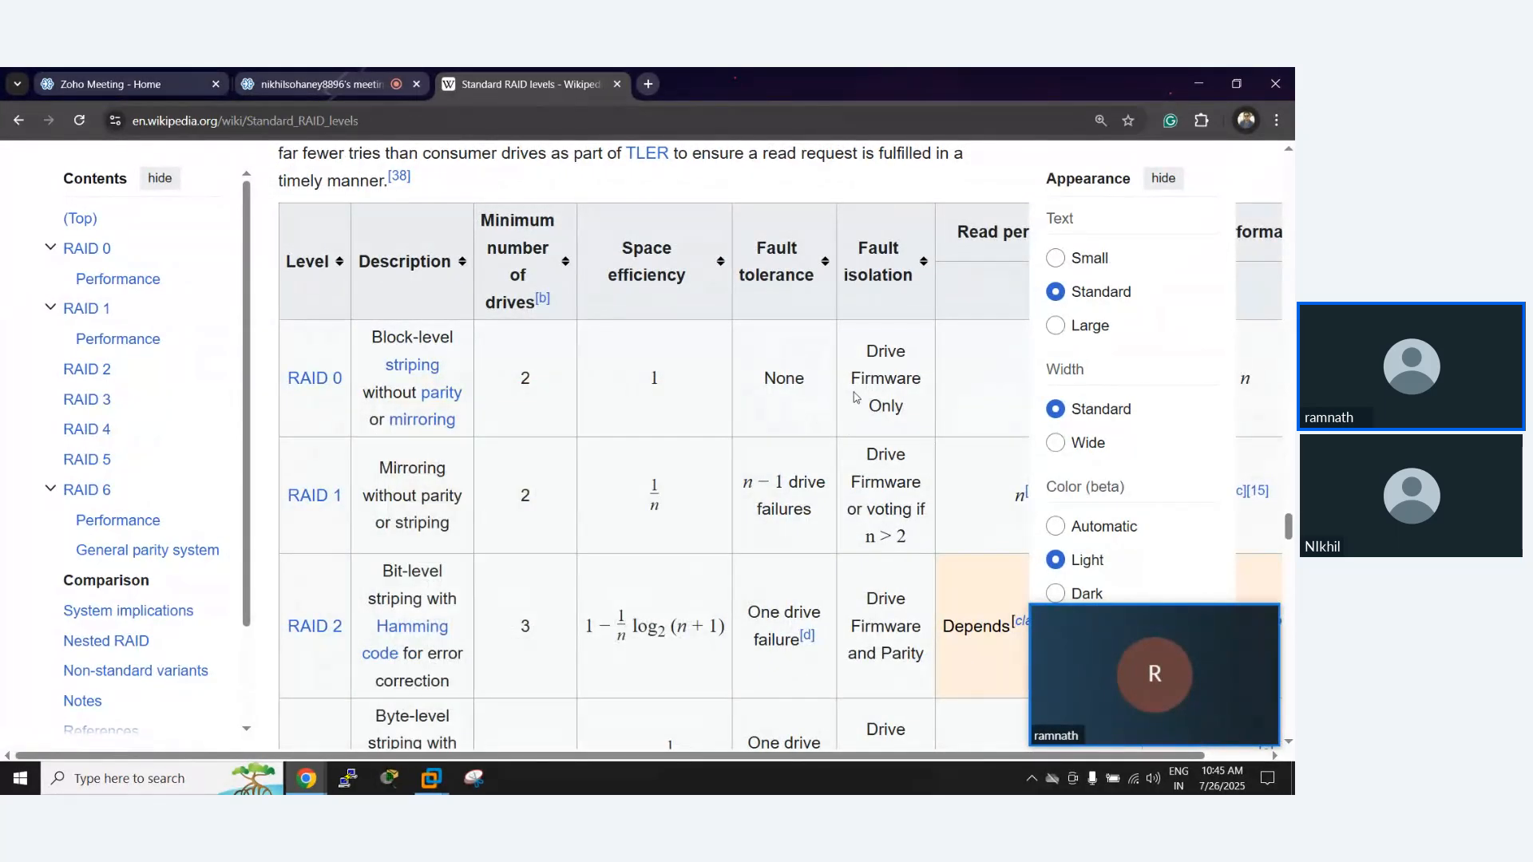
# Step: Switch to the Windows Server 2019 virtual machine in VMware Workstation and open Disk Management in a maximized window
pyautogui.scroll(-6, 854, 396)
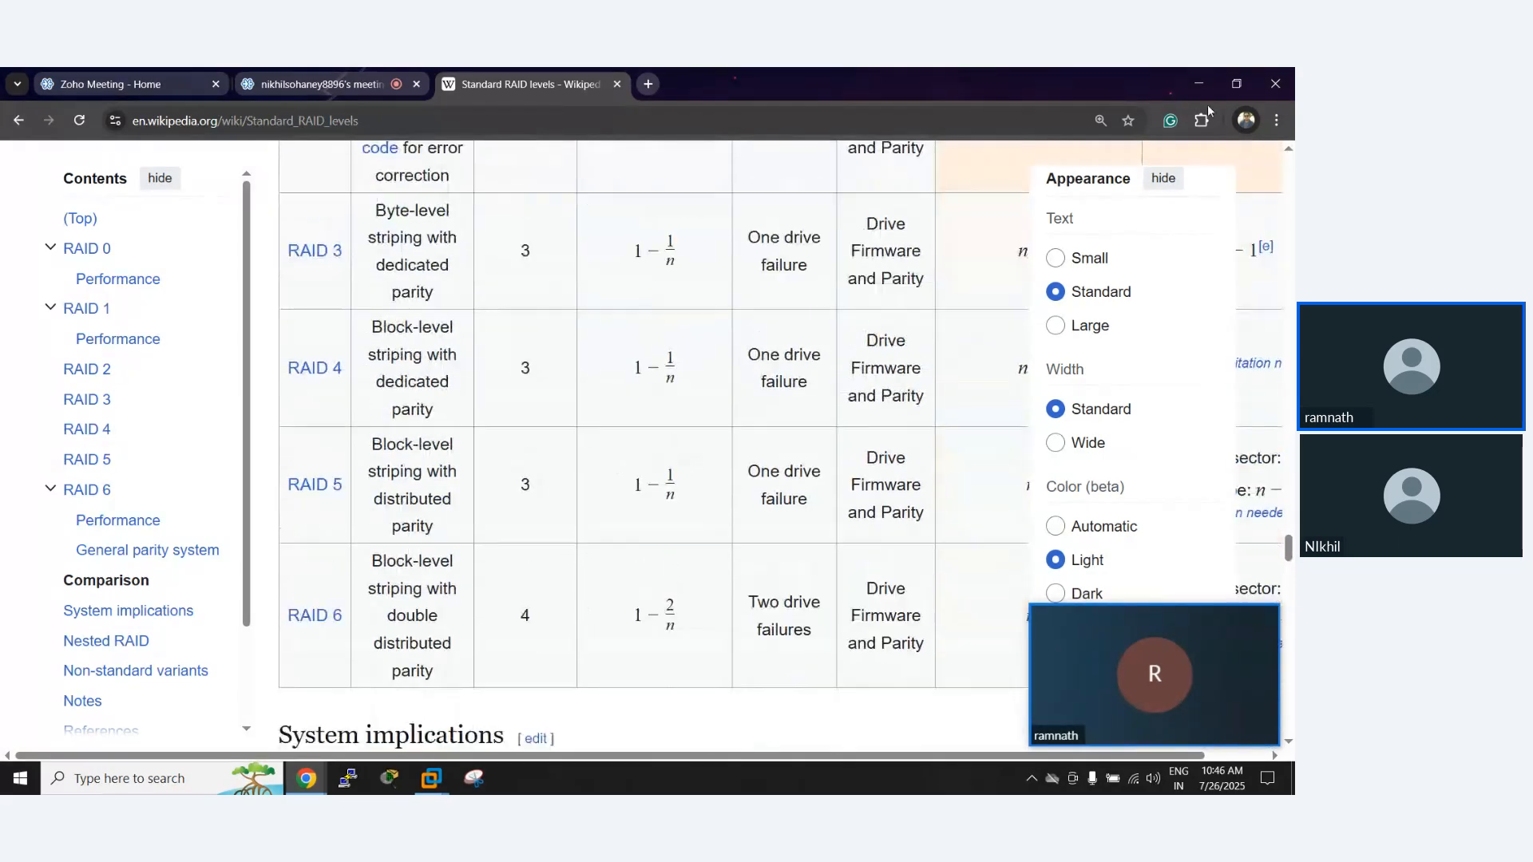
pyautogui.click(1199, 73)
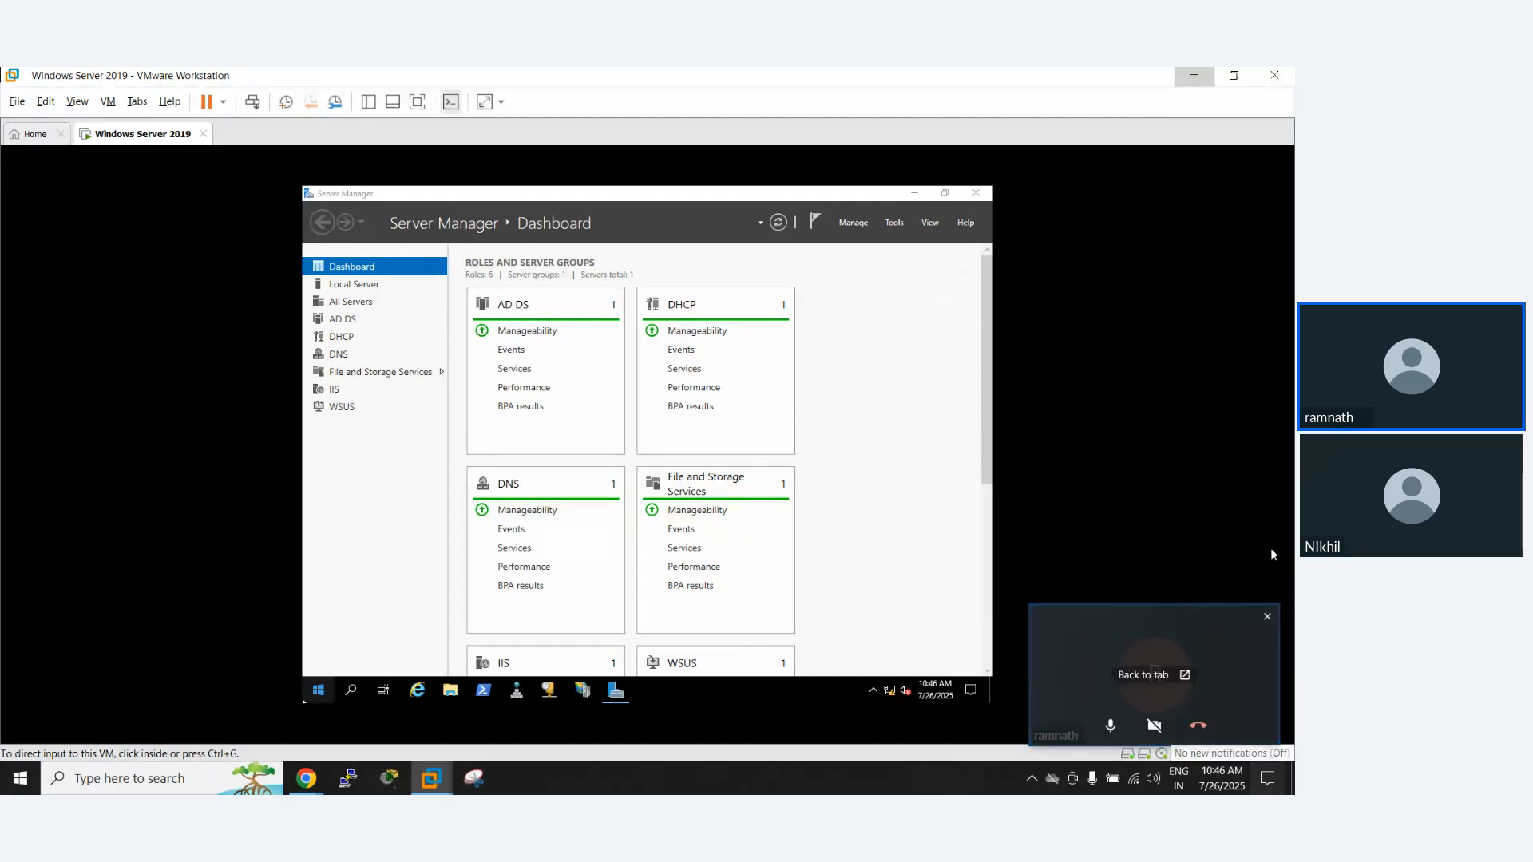
pyautogui.click(1235, 431)
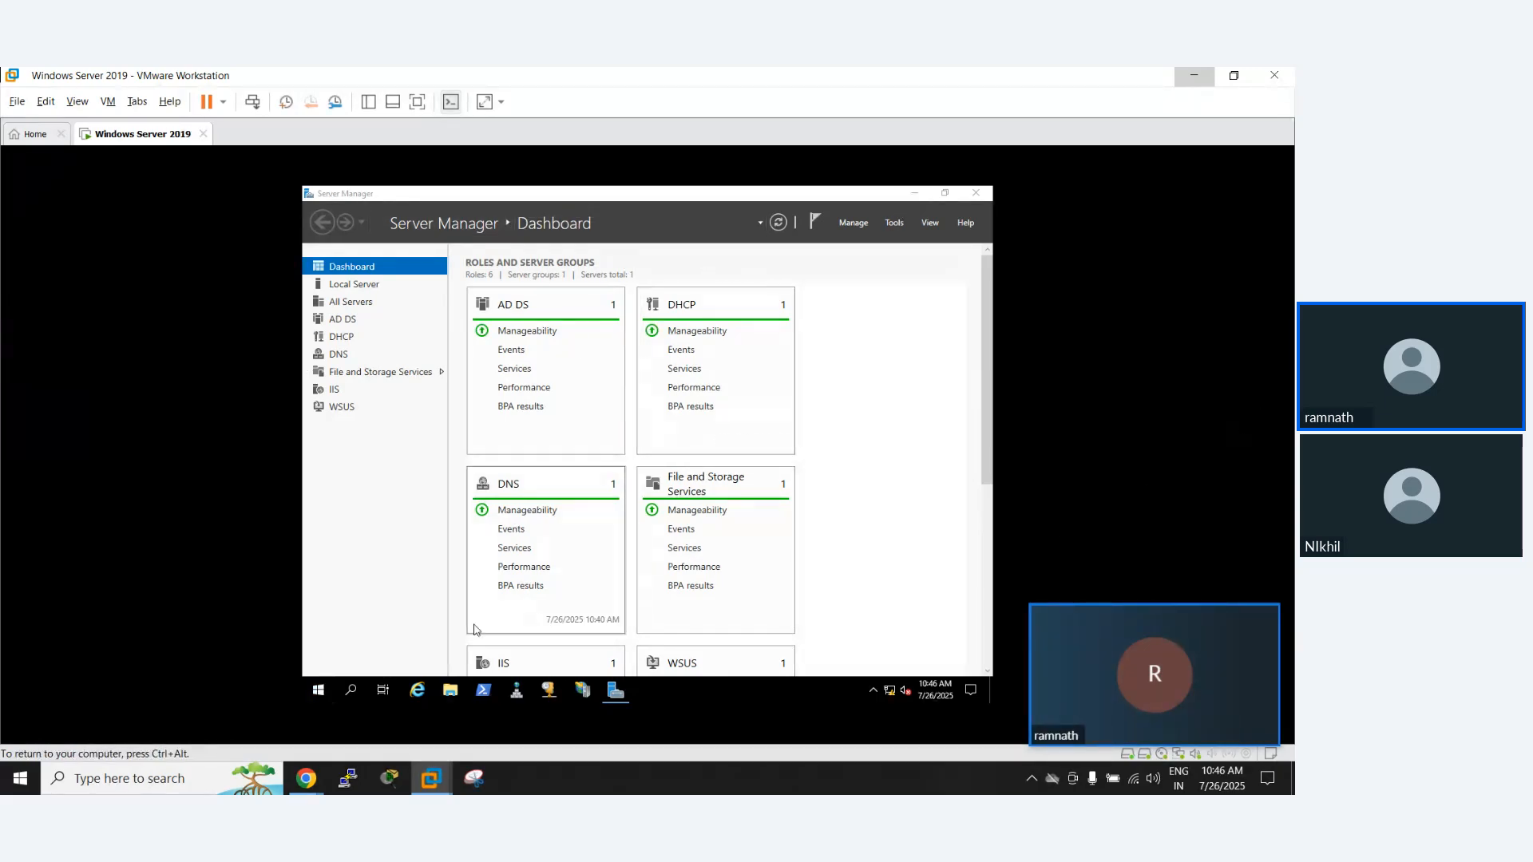
pyautogui.rightClick(329, 692)
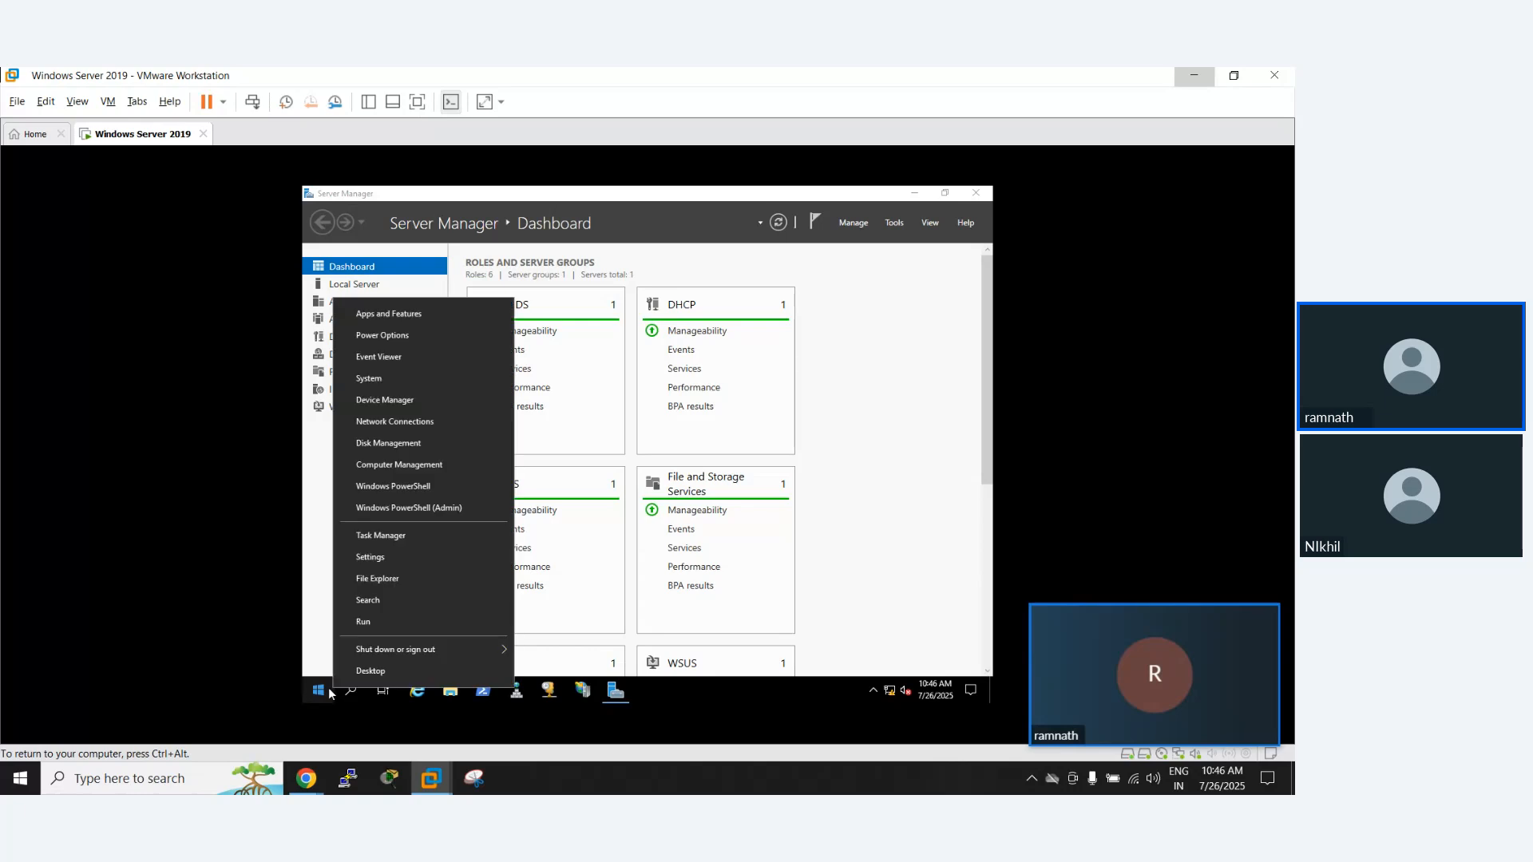
pyautogui.click(372, 442)
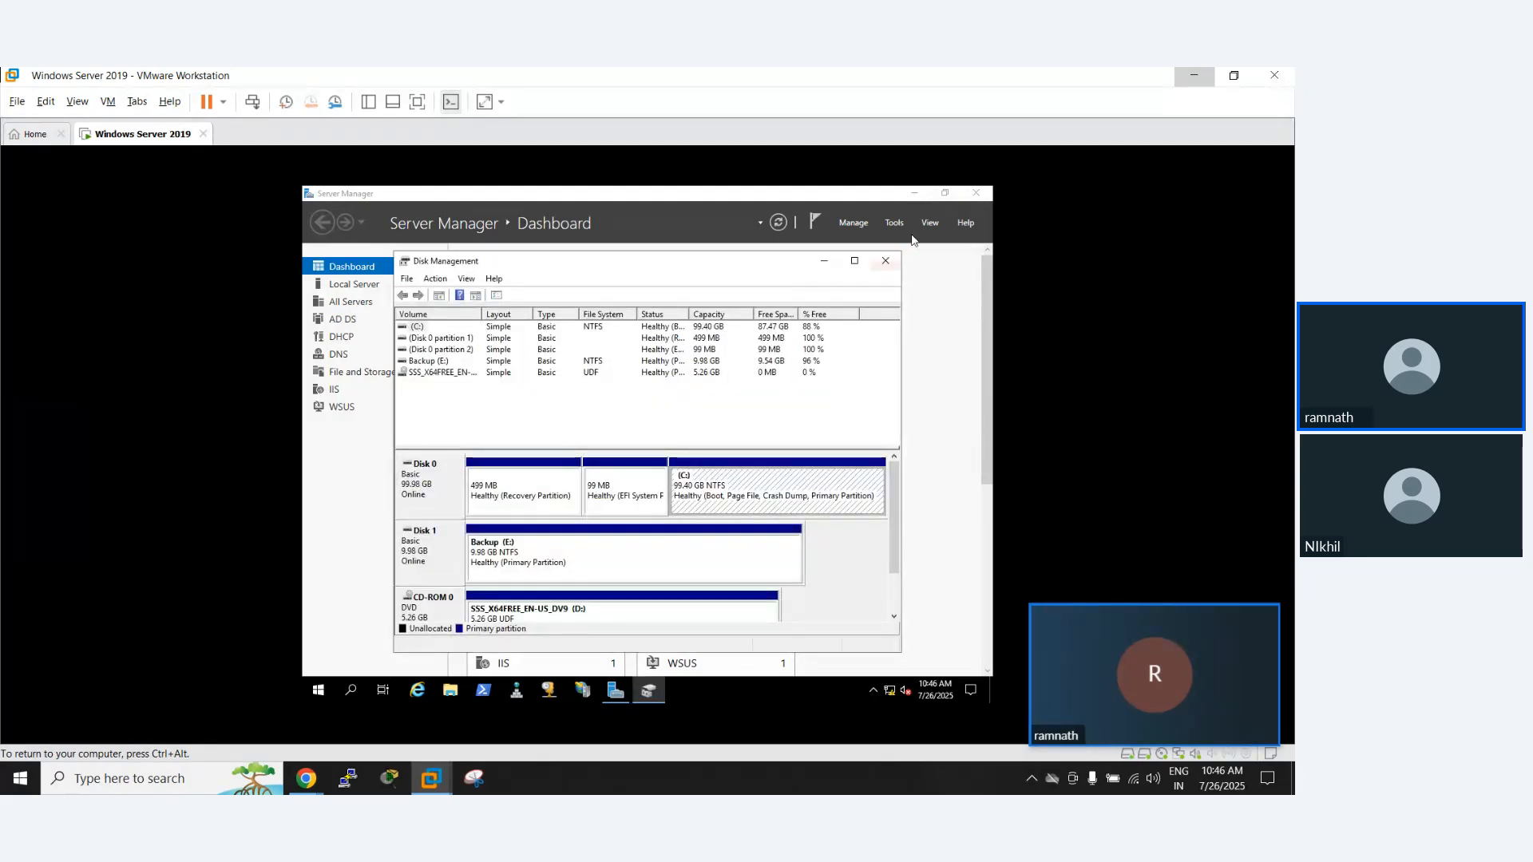
pyautogui.click(855, 261)
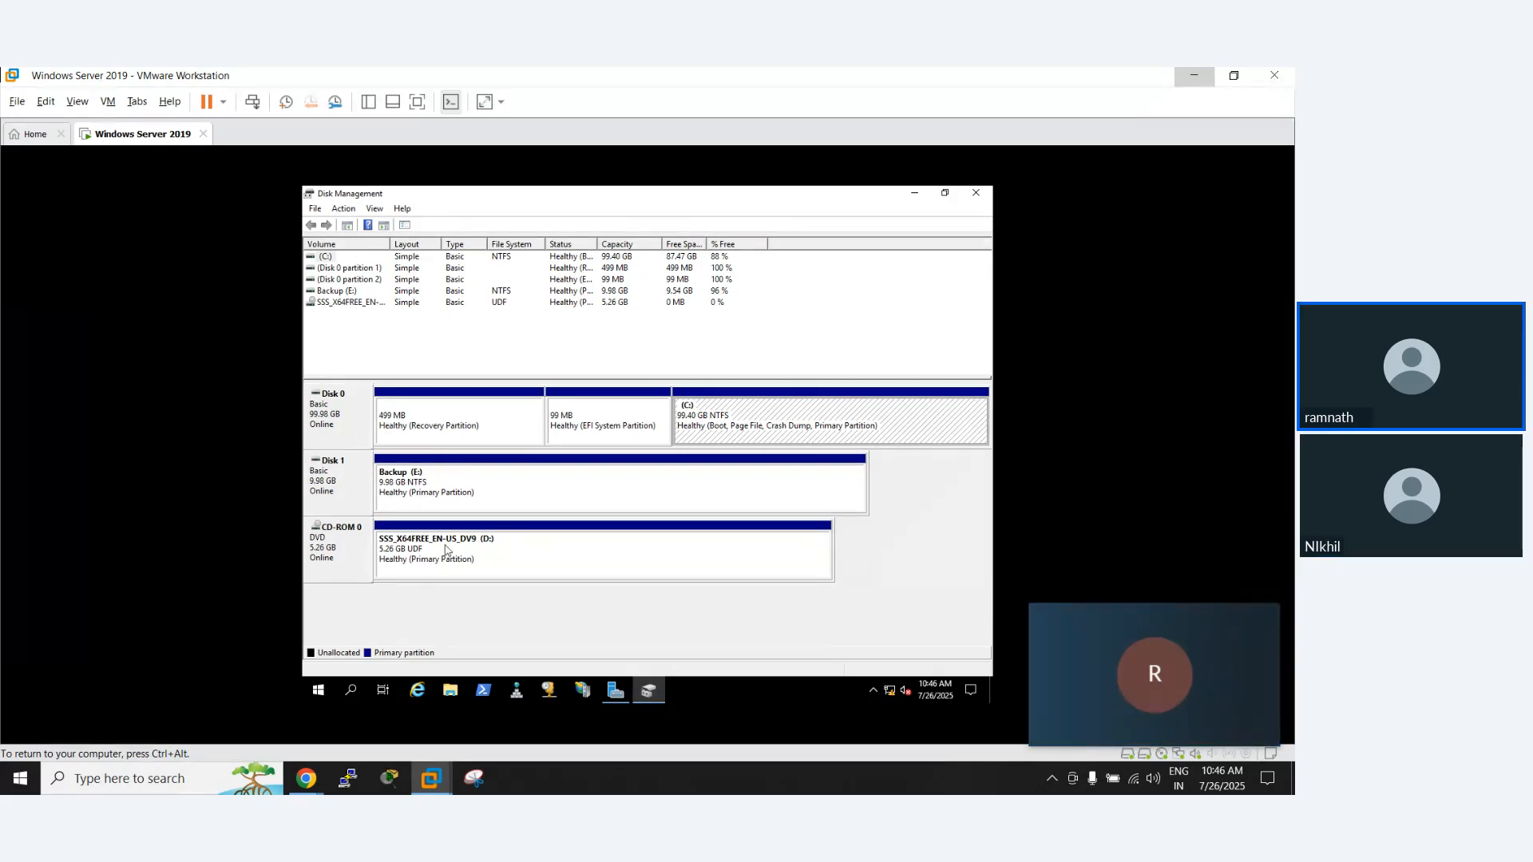
pyautogui.click(442, 613)
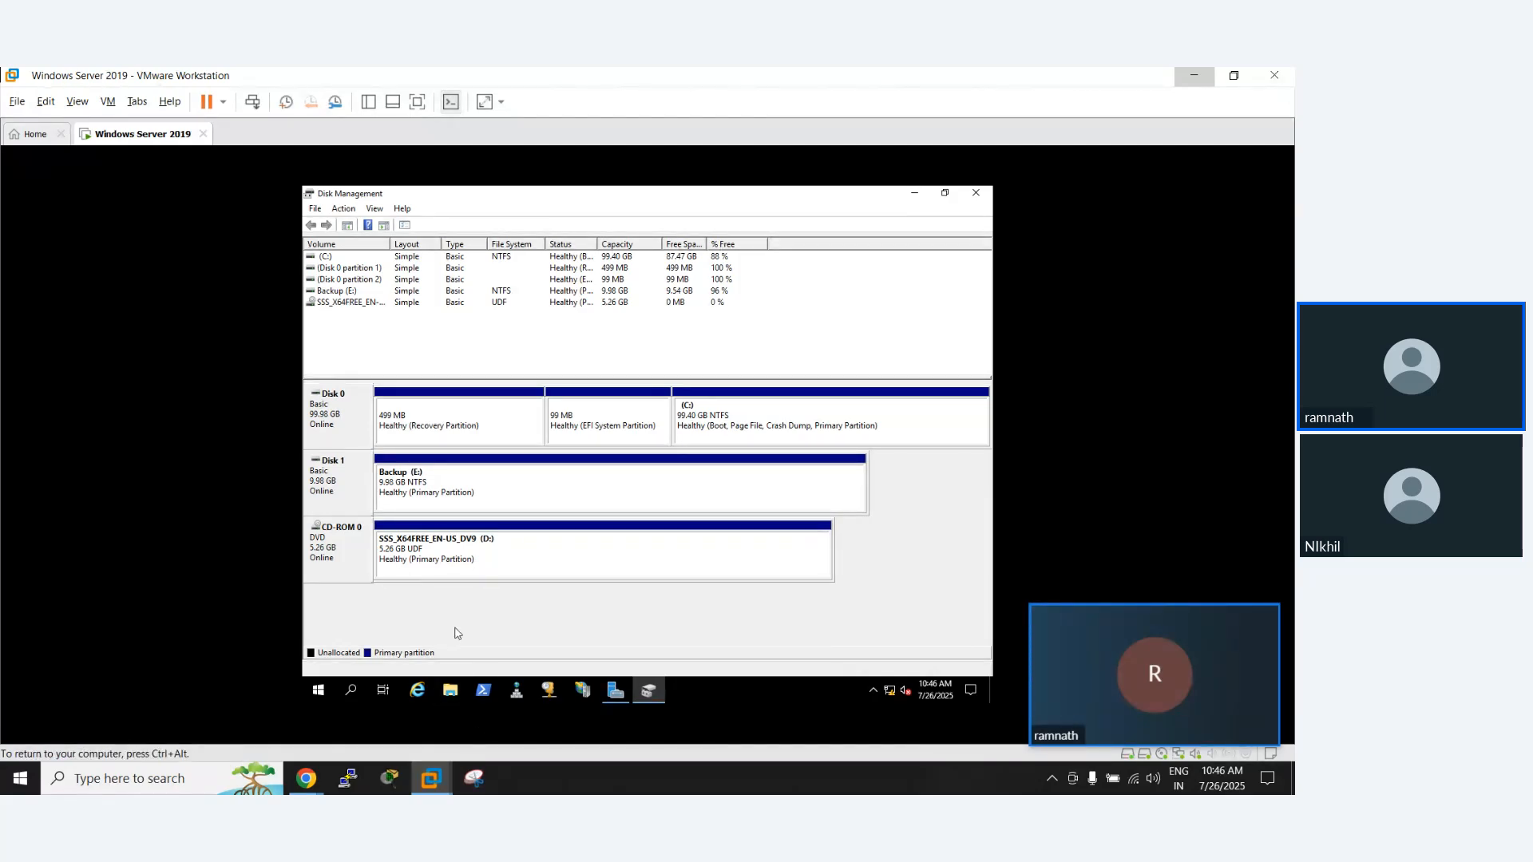
# Step: Delete the Backup (E:) volume on Disk 1 and confirm the deletion
pyautogui.rightClick(450, 497)
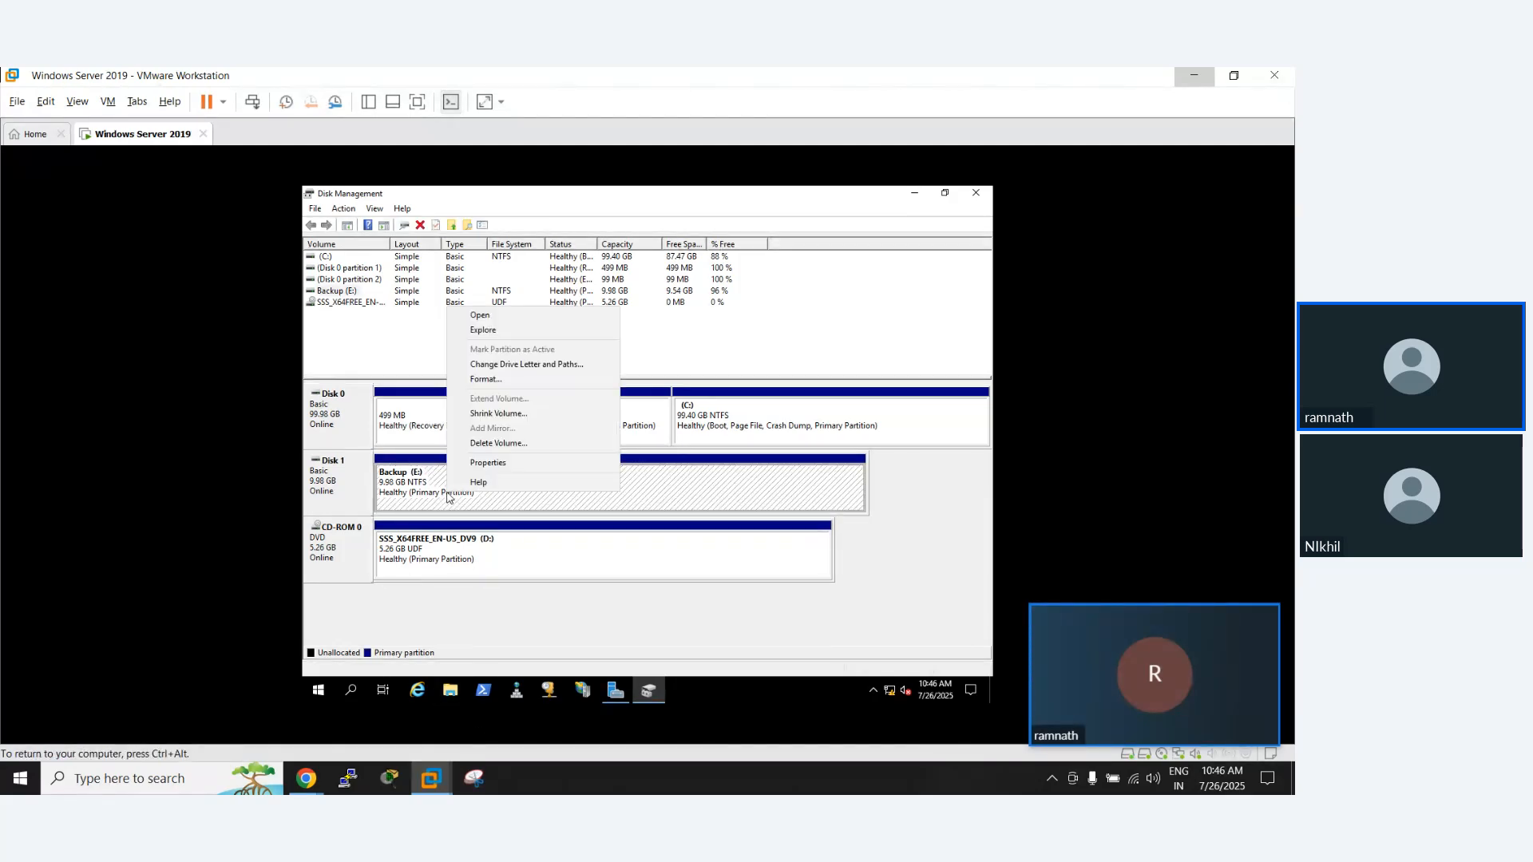
pyautogui.click(481, 444)
pyautogui.click(693, 485)
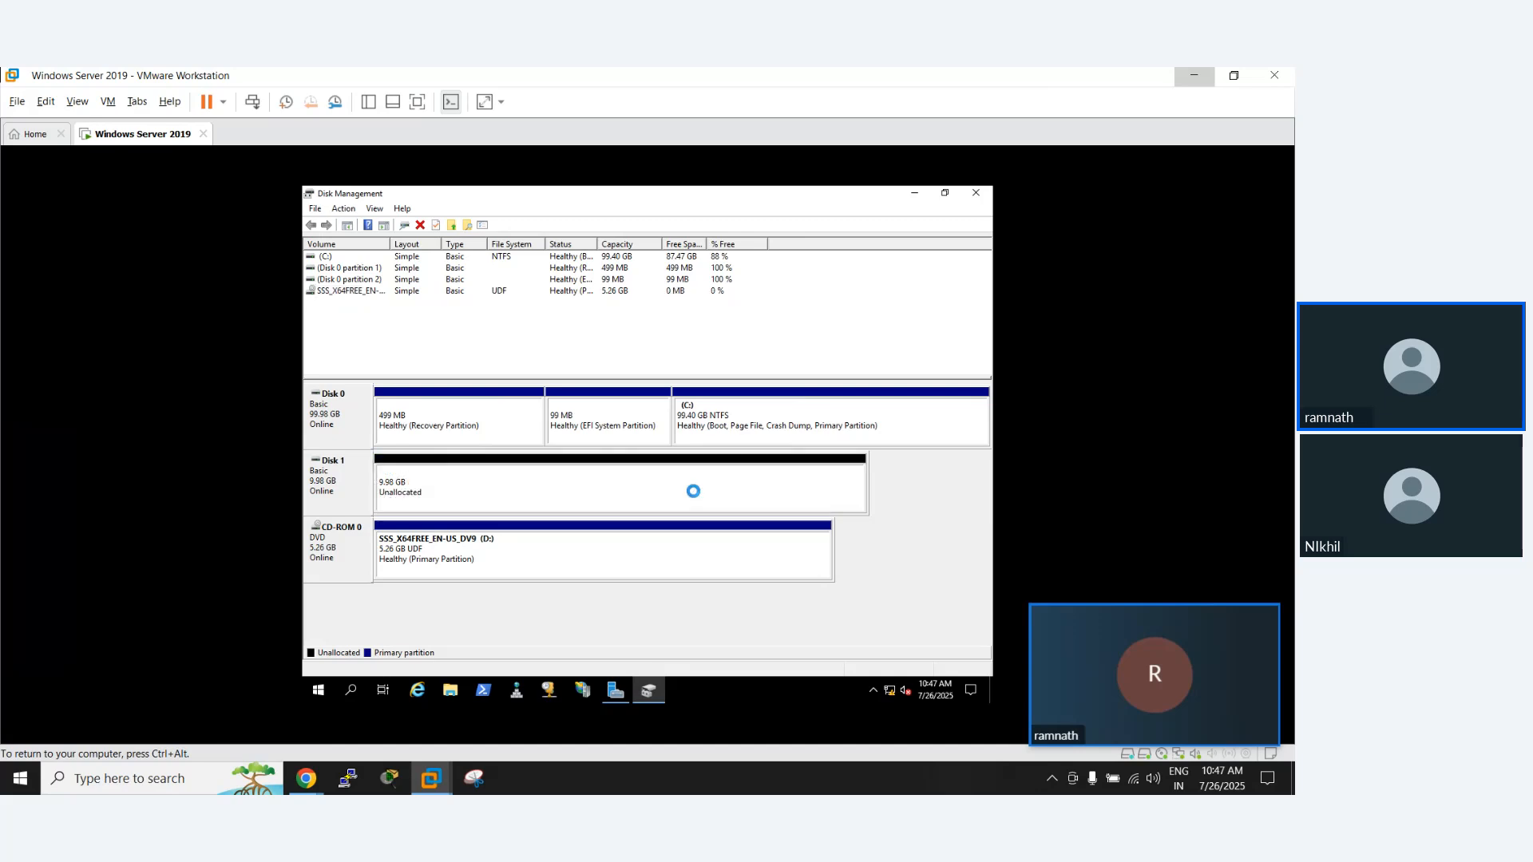
pyautogui.rightClick(527, 498)
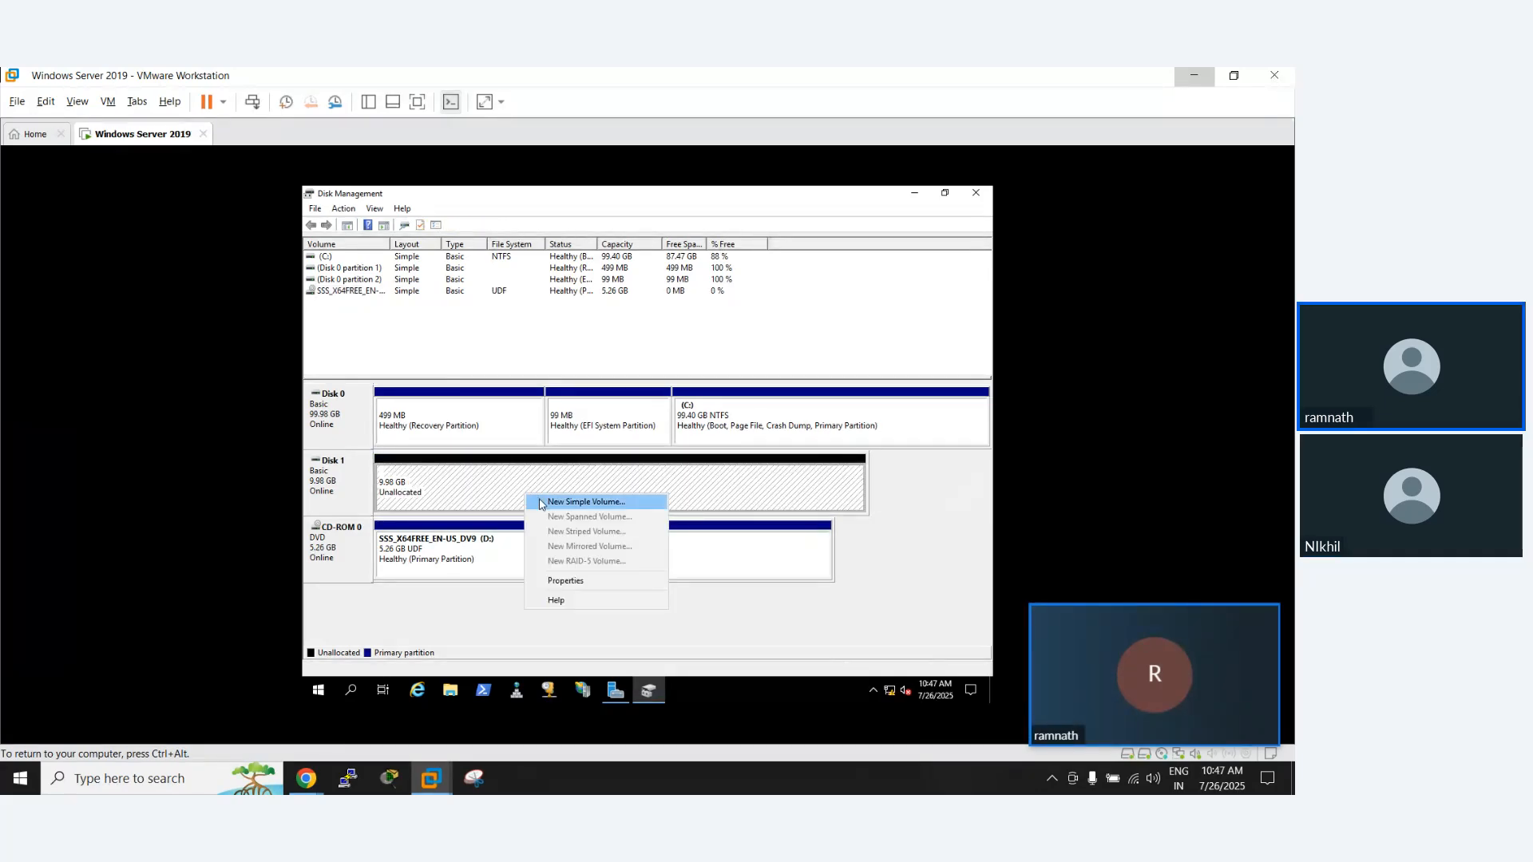
pyautogui.click(542, 503)
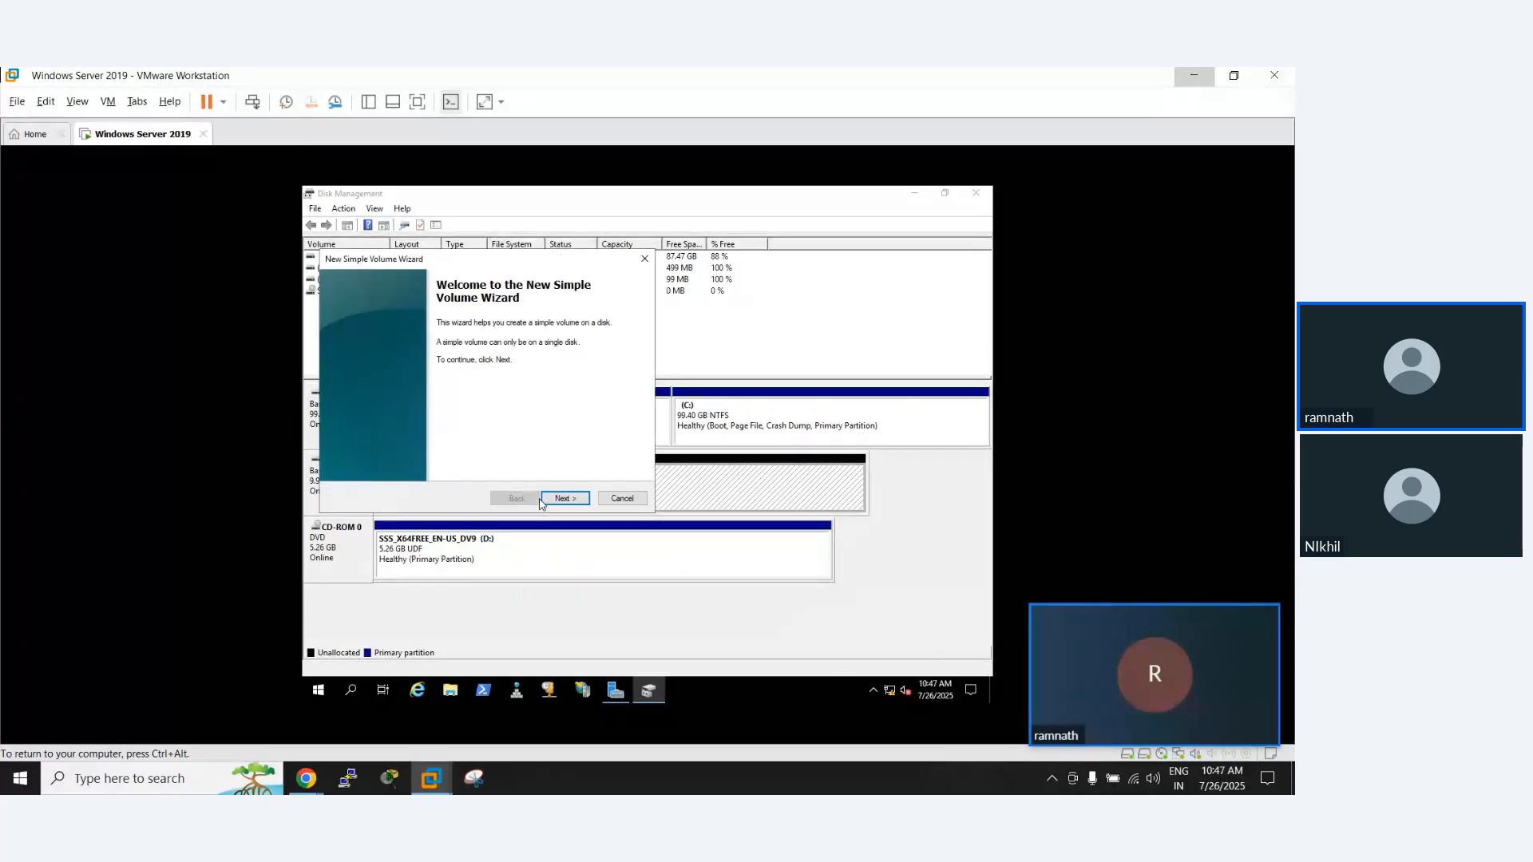
pyautogui.click(651, 256)
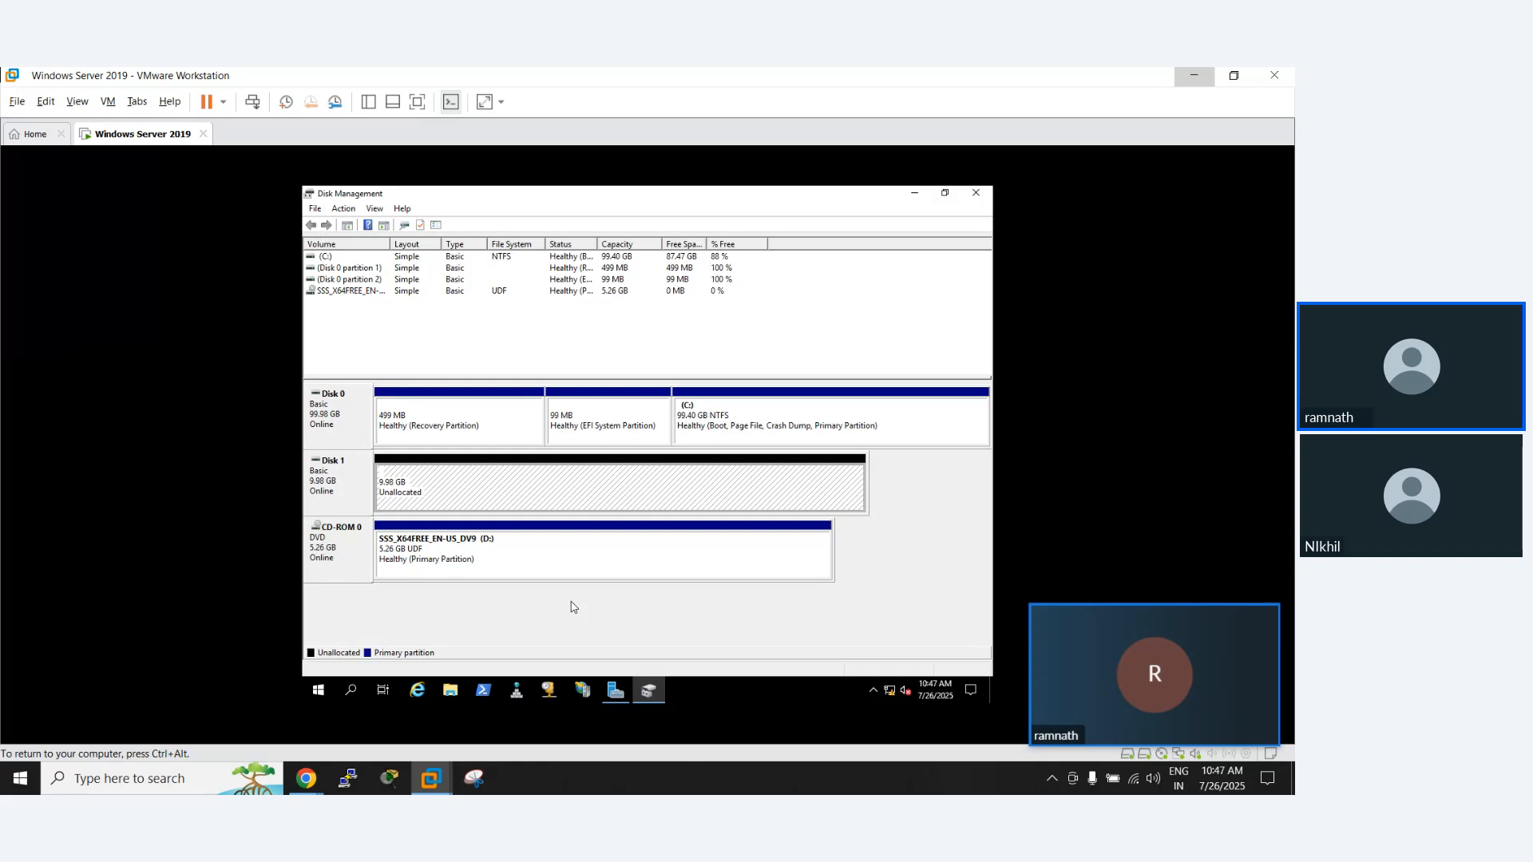
# Step: Clear the server's desktop by closing the Disk Management and Server Manager windows
pyautogui.click(916, 194)
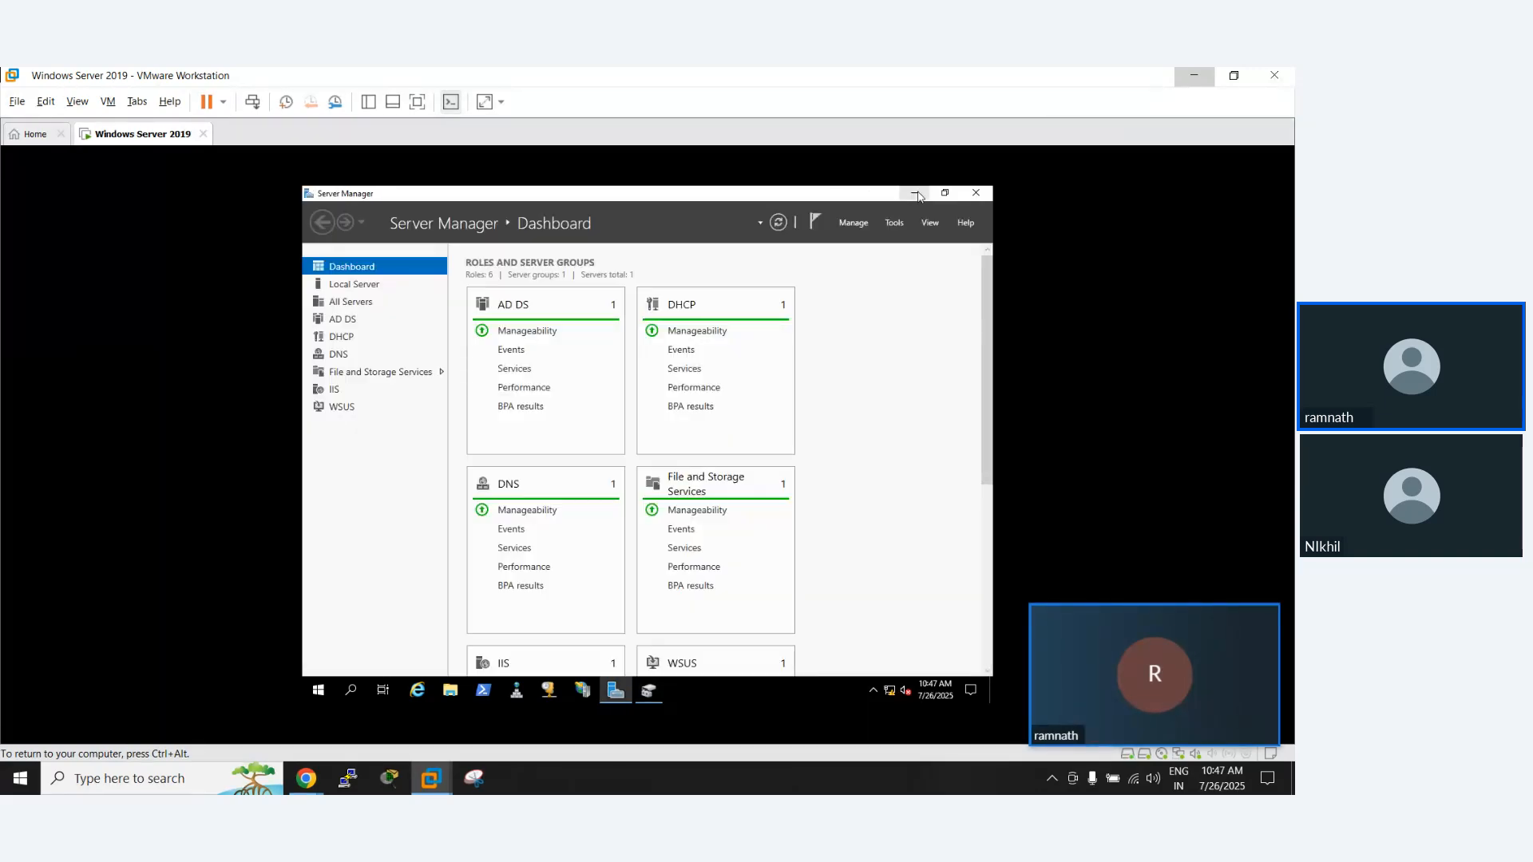
pyautogui.click(915, 194)
pyautogui.rightClick(650, 694)
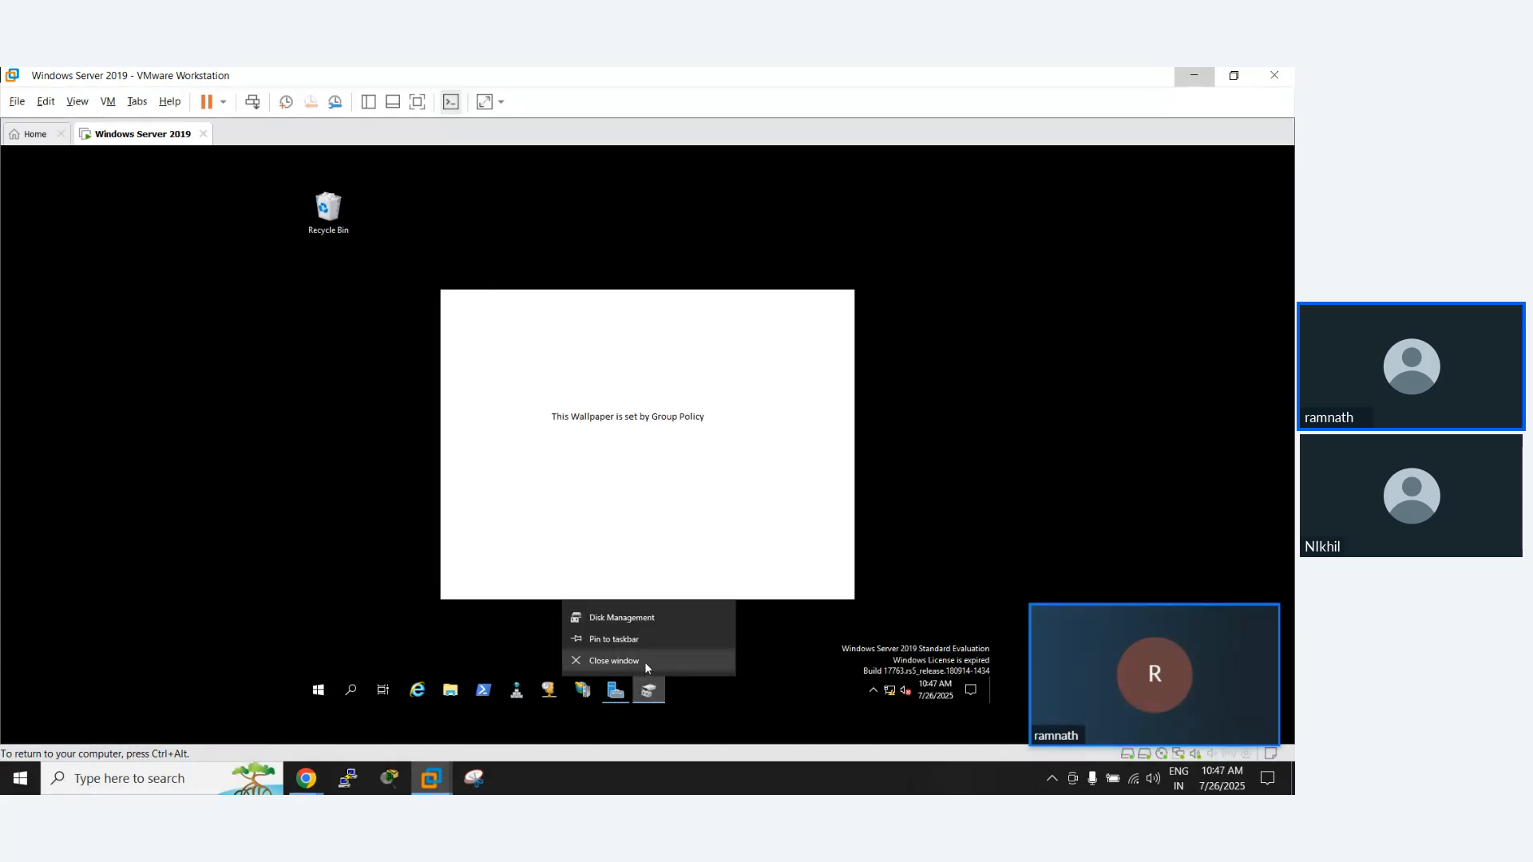
pyautogui.click(645, 663)
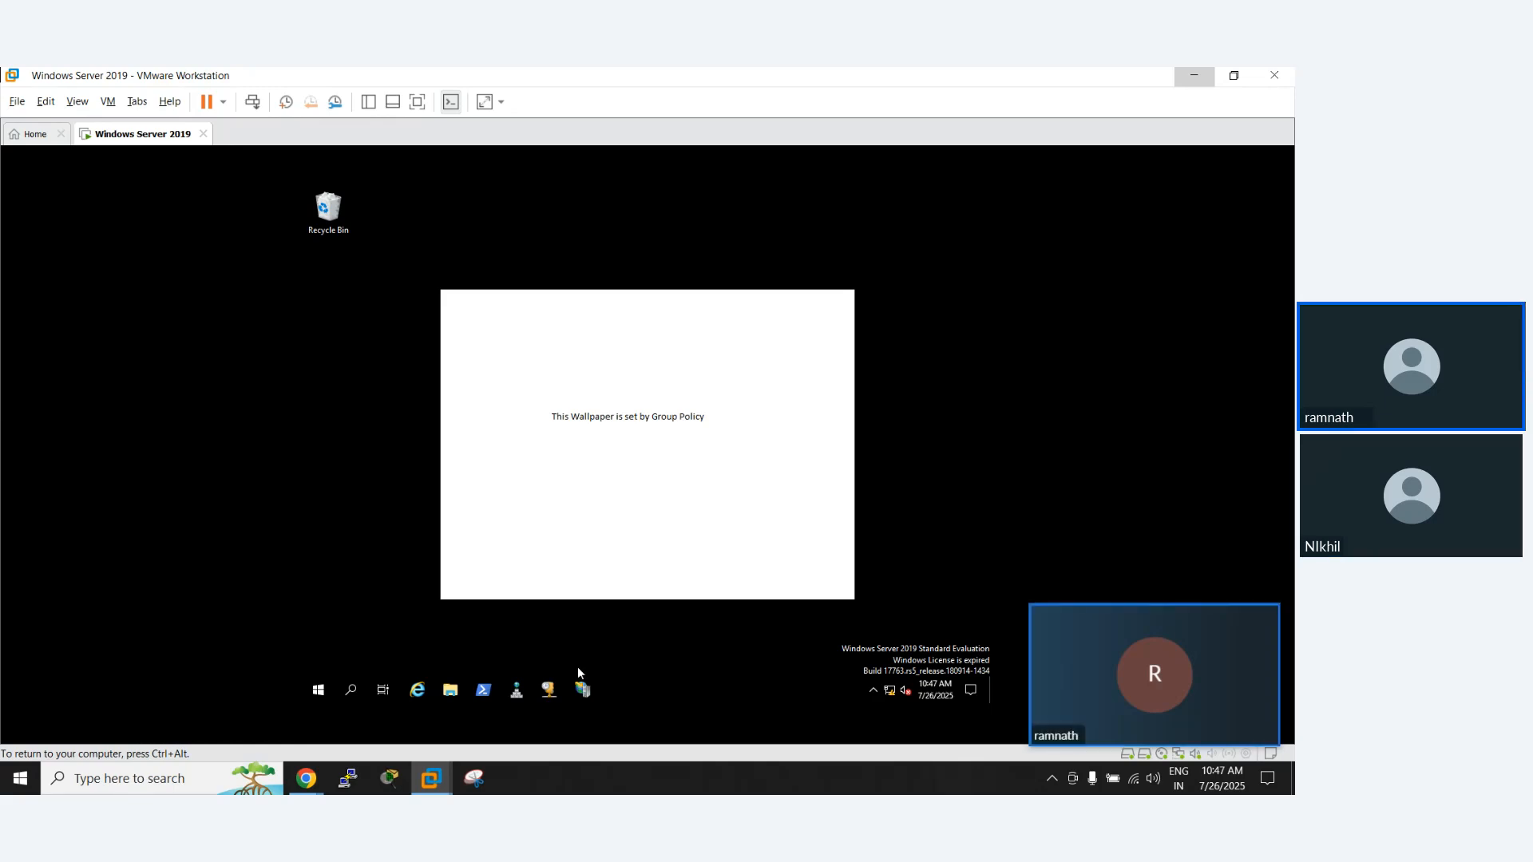
# Step: Shut down the Windows Server 2019 guest with the reason Other (Unplanned)
pyautogui.click(324, 691)
pyautogui.click(321, 659)
pyautogui.click(332, 609)
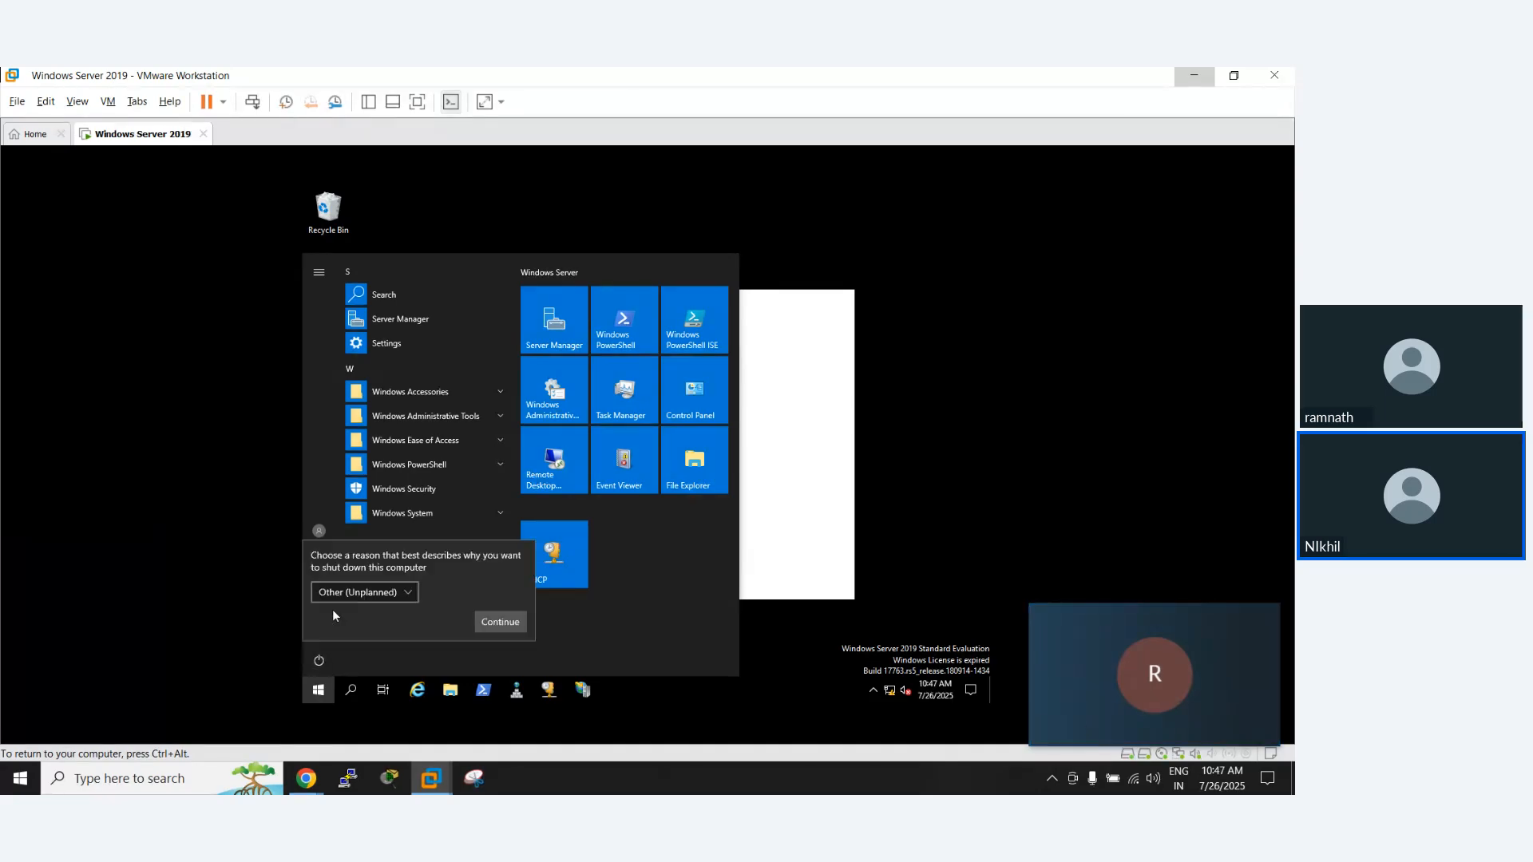
pyautogui.click(492, 621)
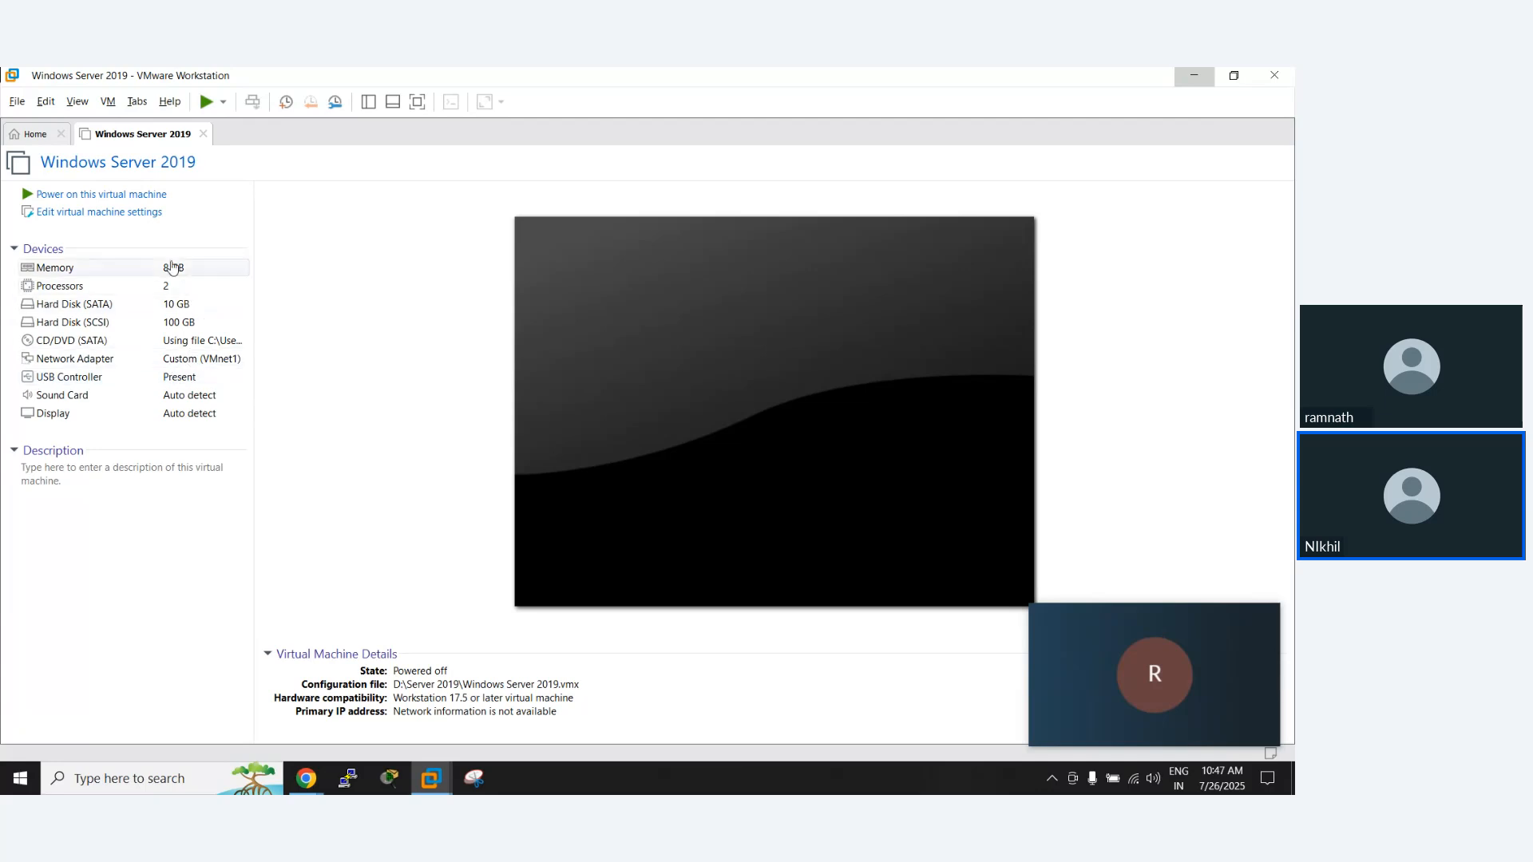
# Step: Remove the 10 GB SATA hard disk from the Windows Server 2019 virtual machine's hardware and save the settings
pyautogui.click(68, 221)
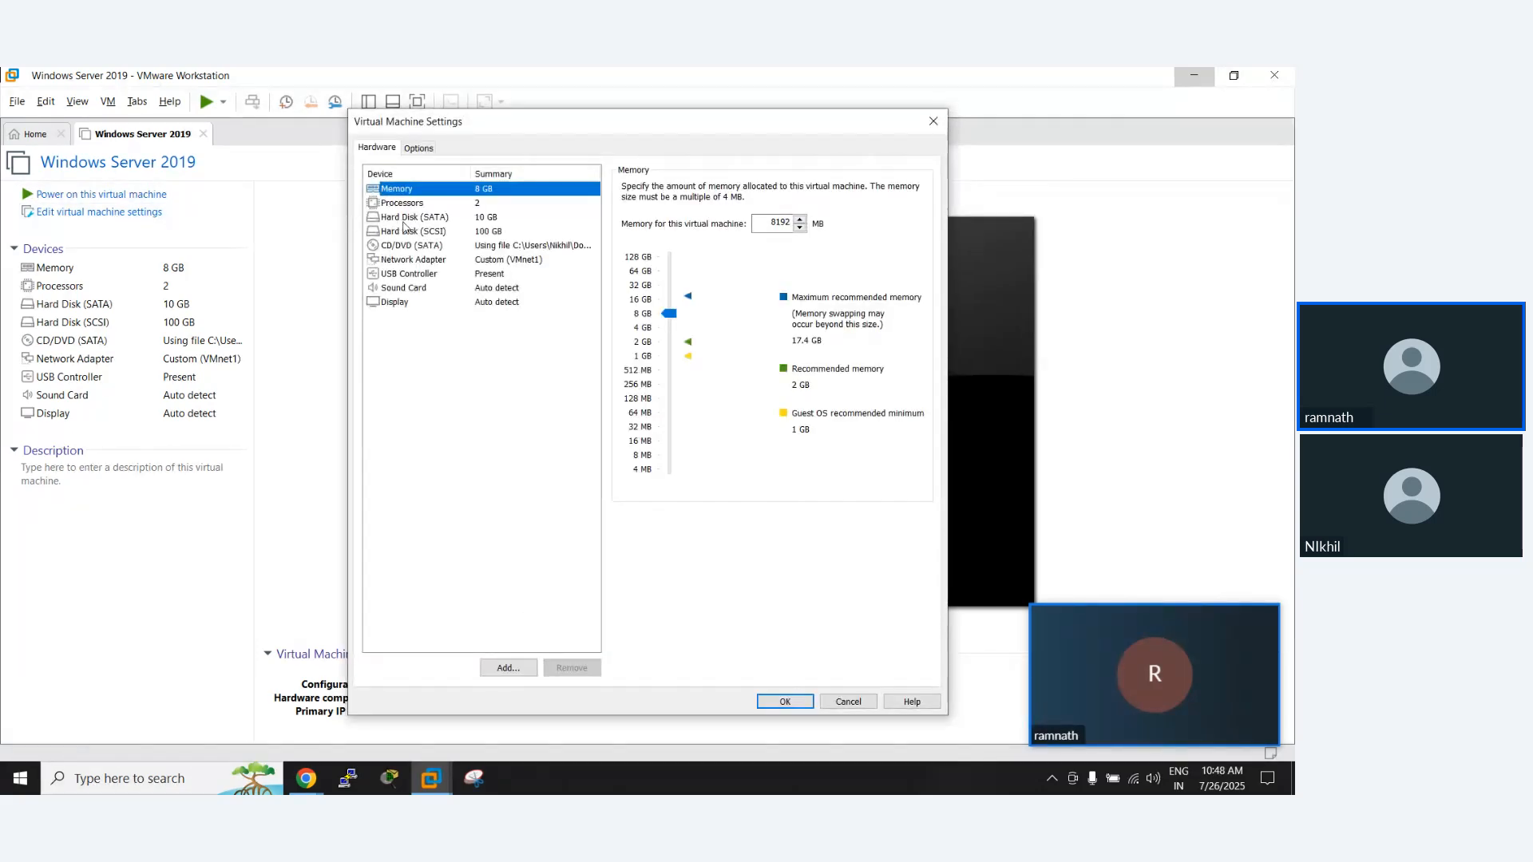
pyautogui.click(403, 222)
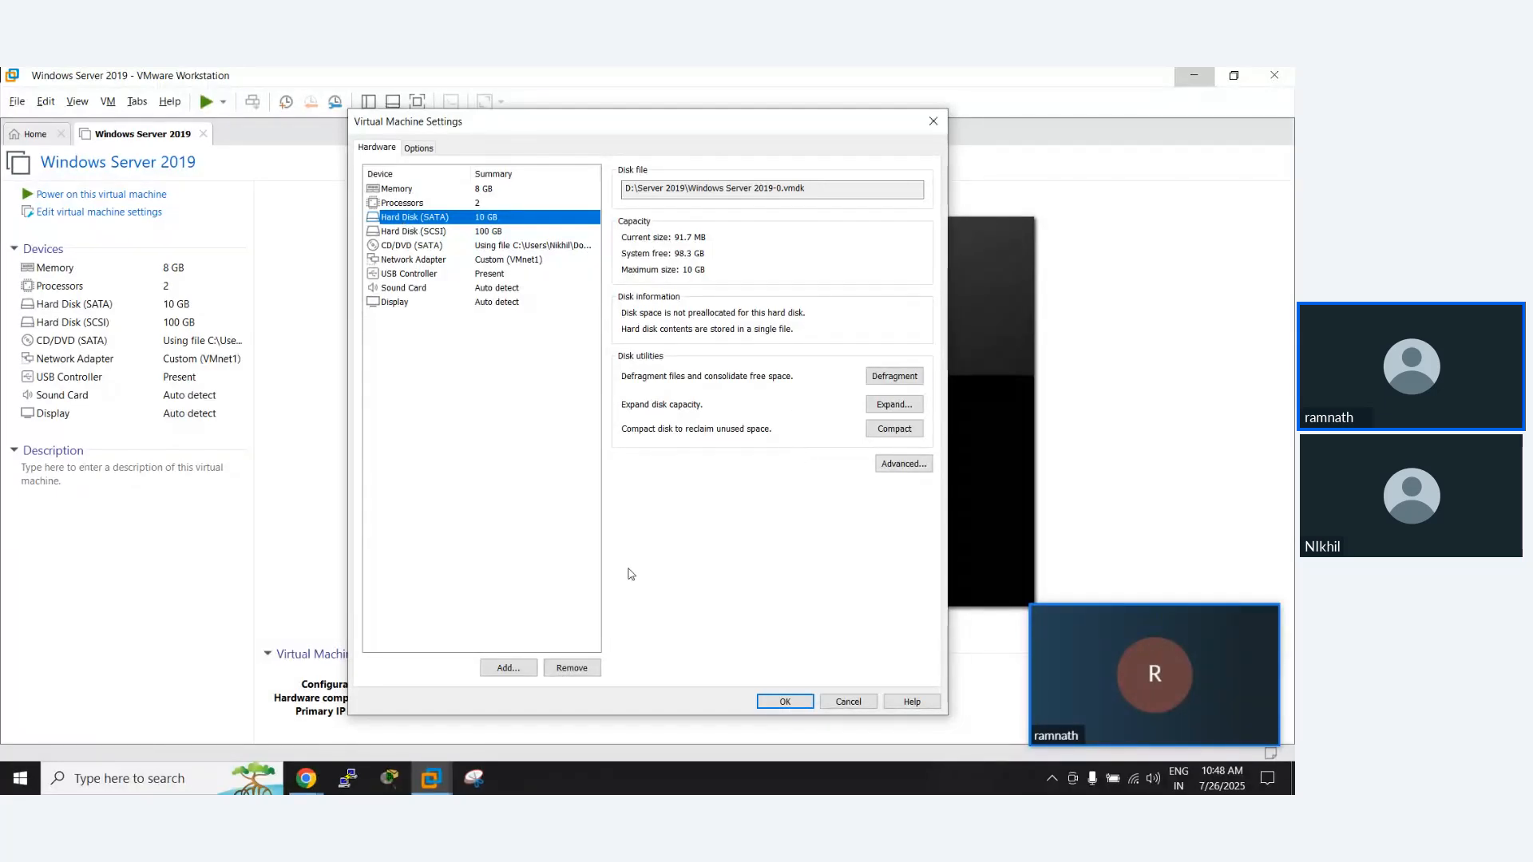
pyautogui.click(593, 674)
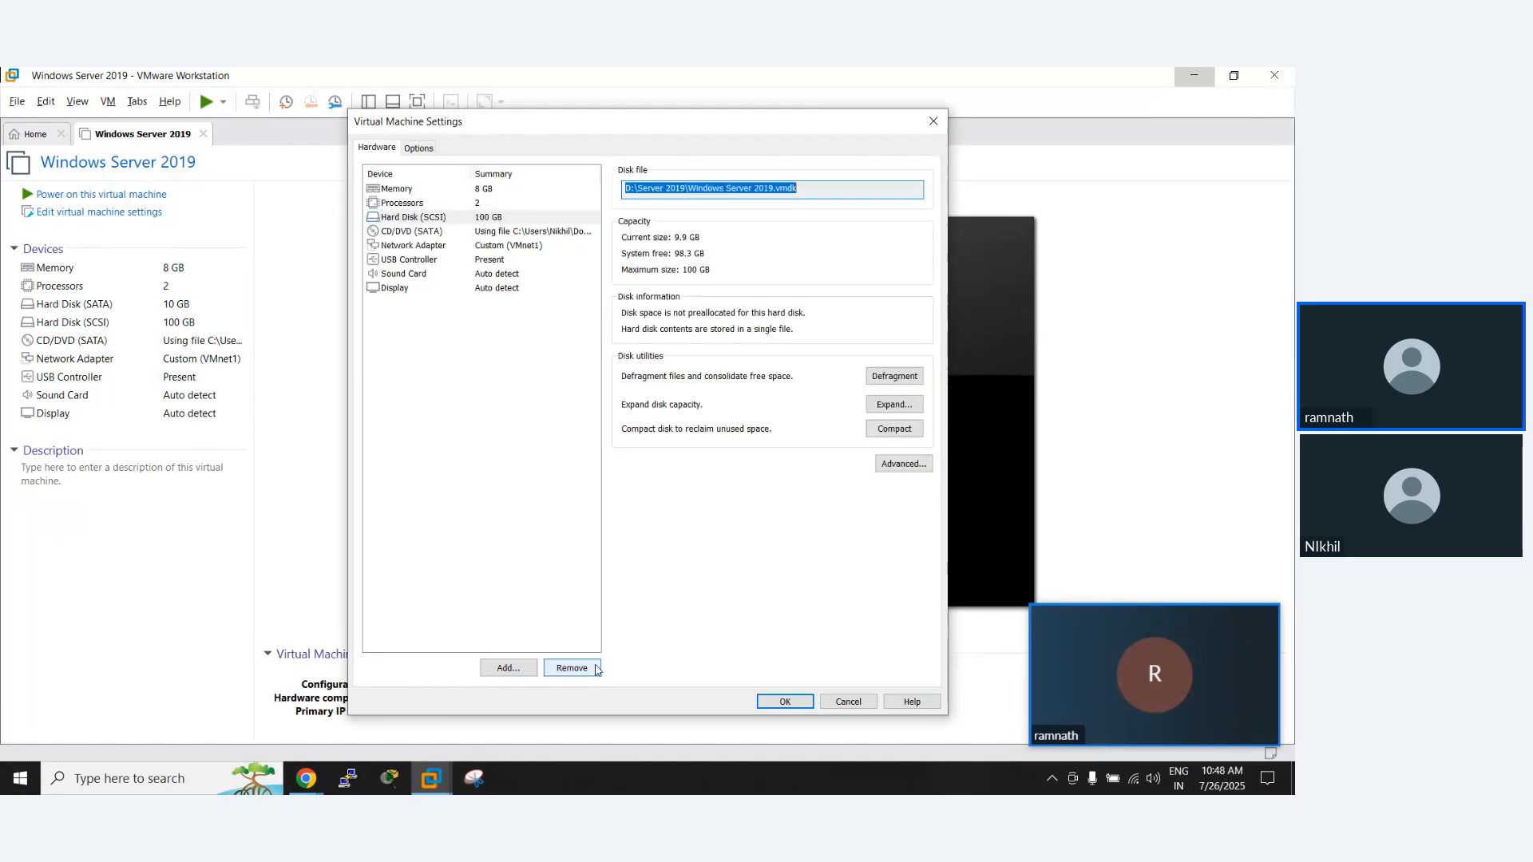
pyautogui.click(468, 419)
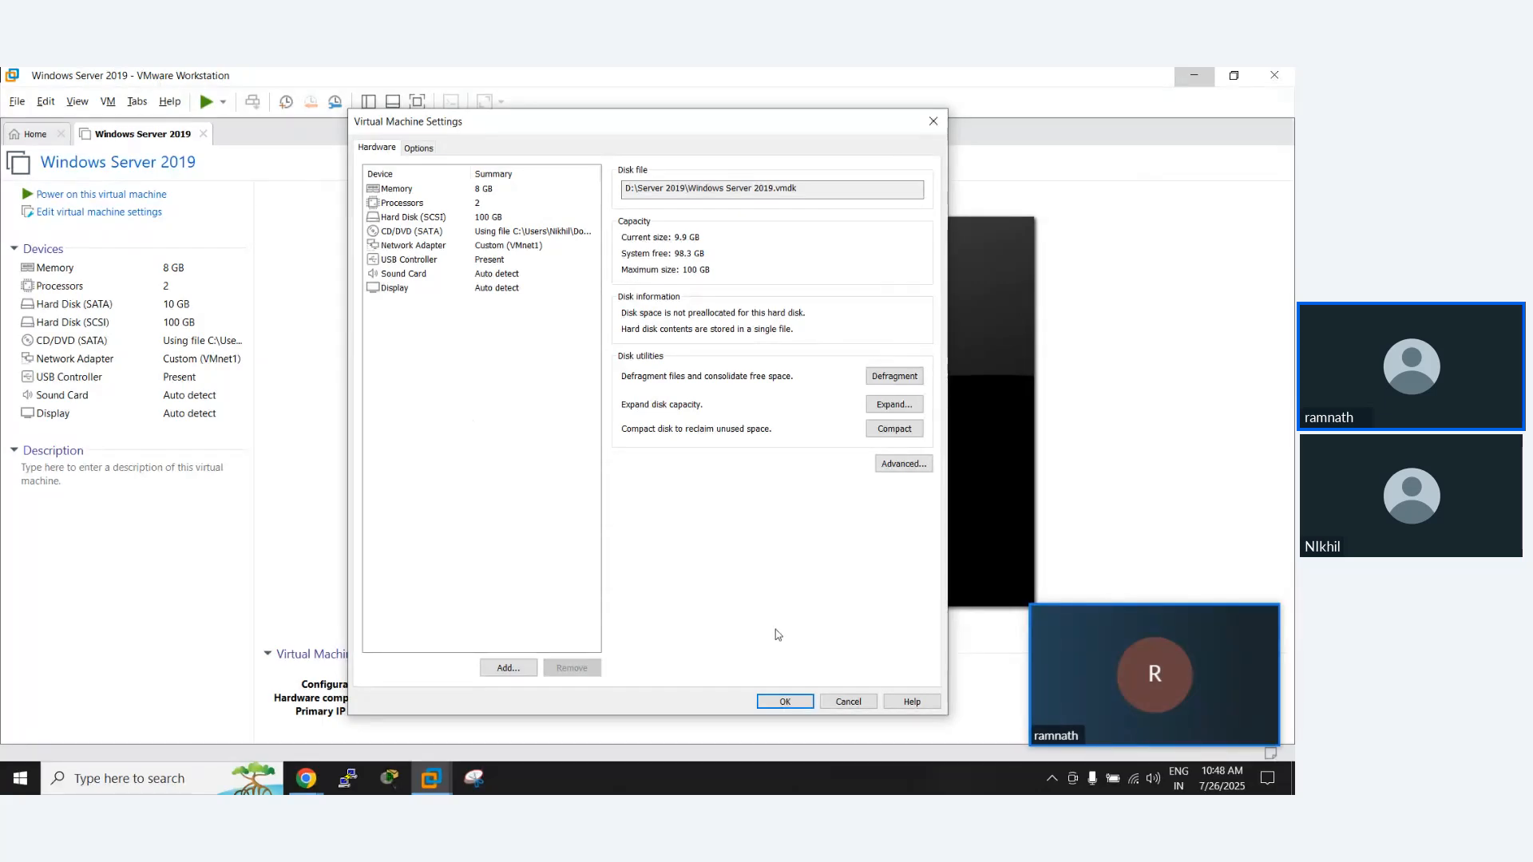
pyautogui.click(783, 702)
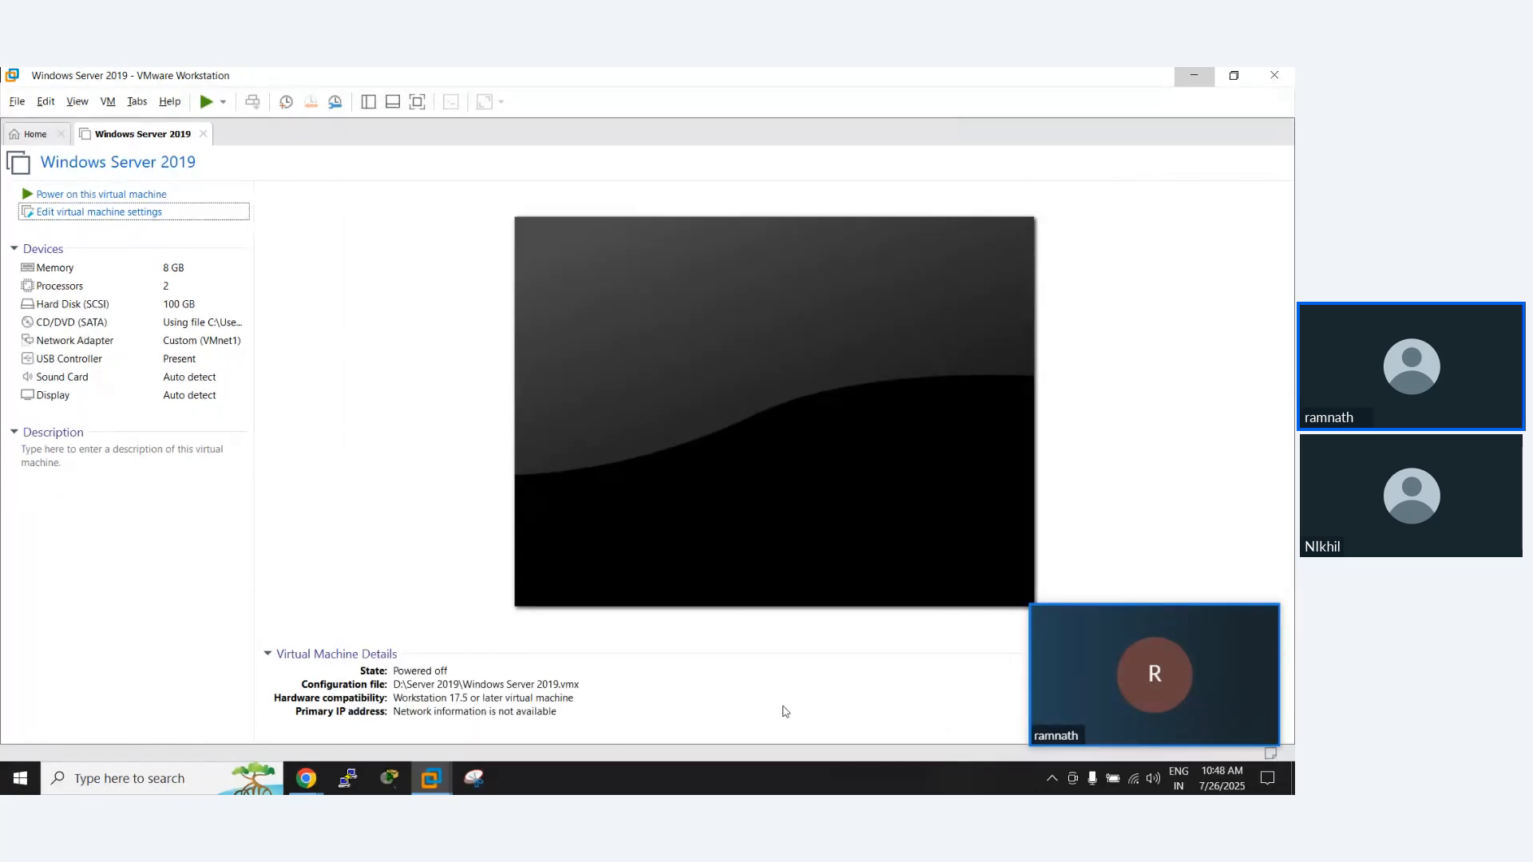
# Step: Add a new 10 GB SATA virtual hard disk to the virtual machine, stored as a single file named Windows Server 2019-1.vmdk
pyautogui.click(69, 218)
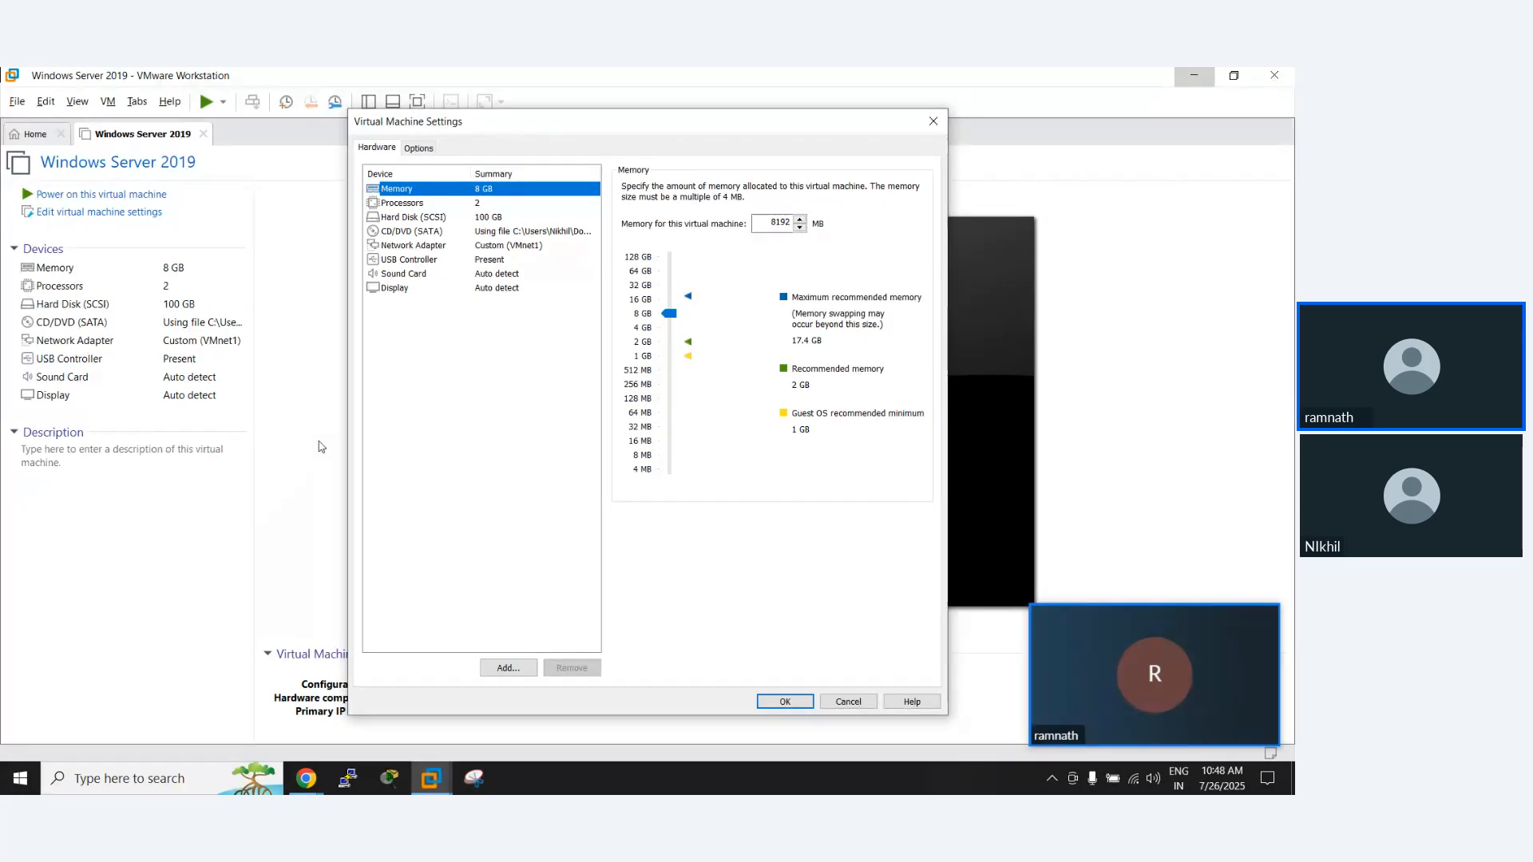
pyautogui.click(412, 217)
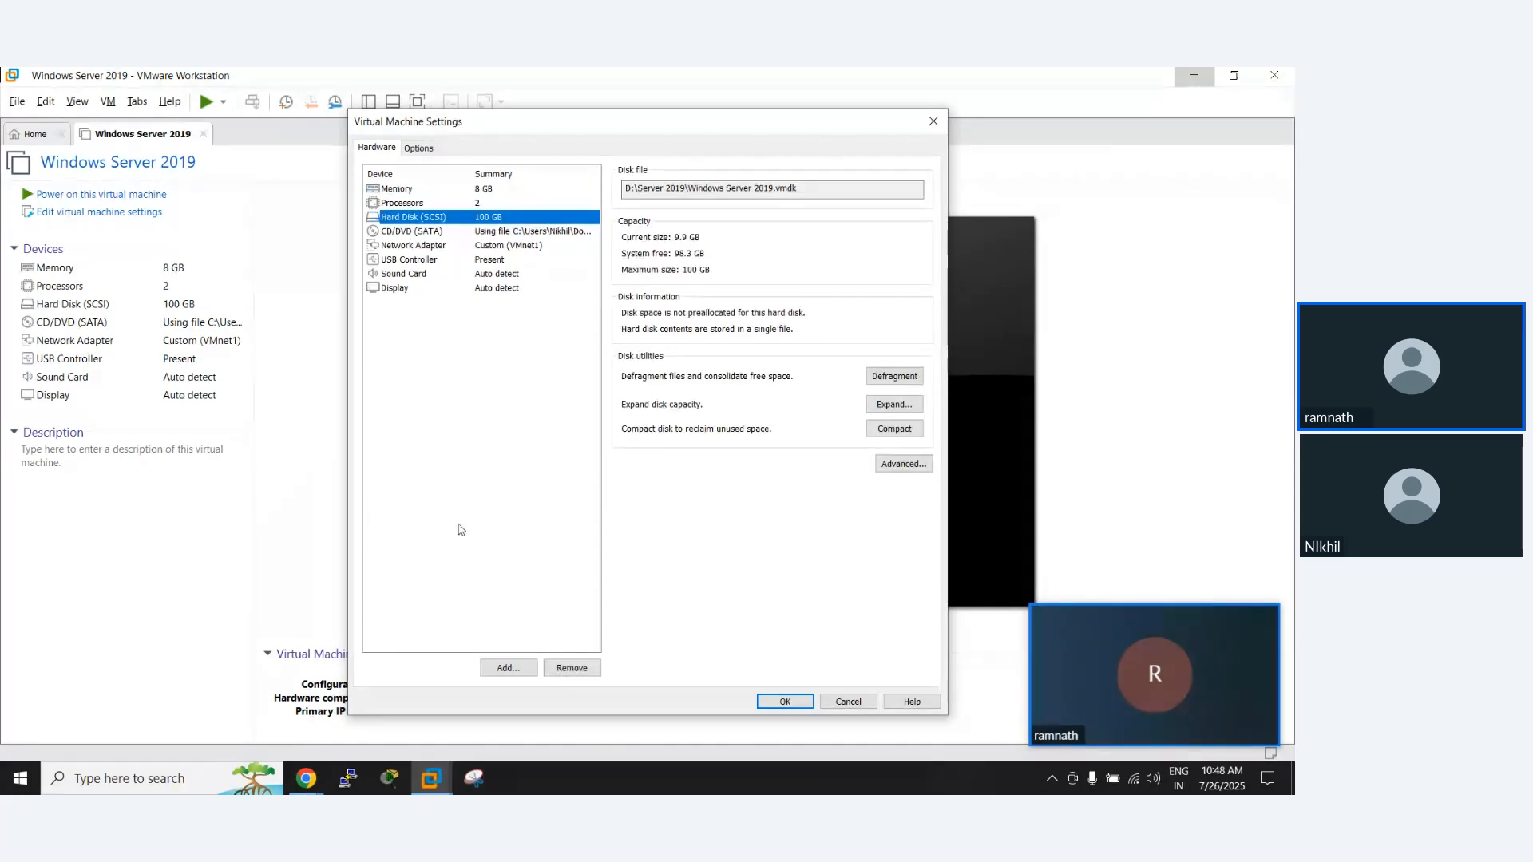
pyautogui.click(508, 668)
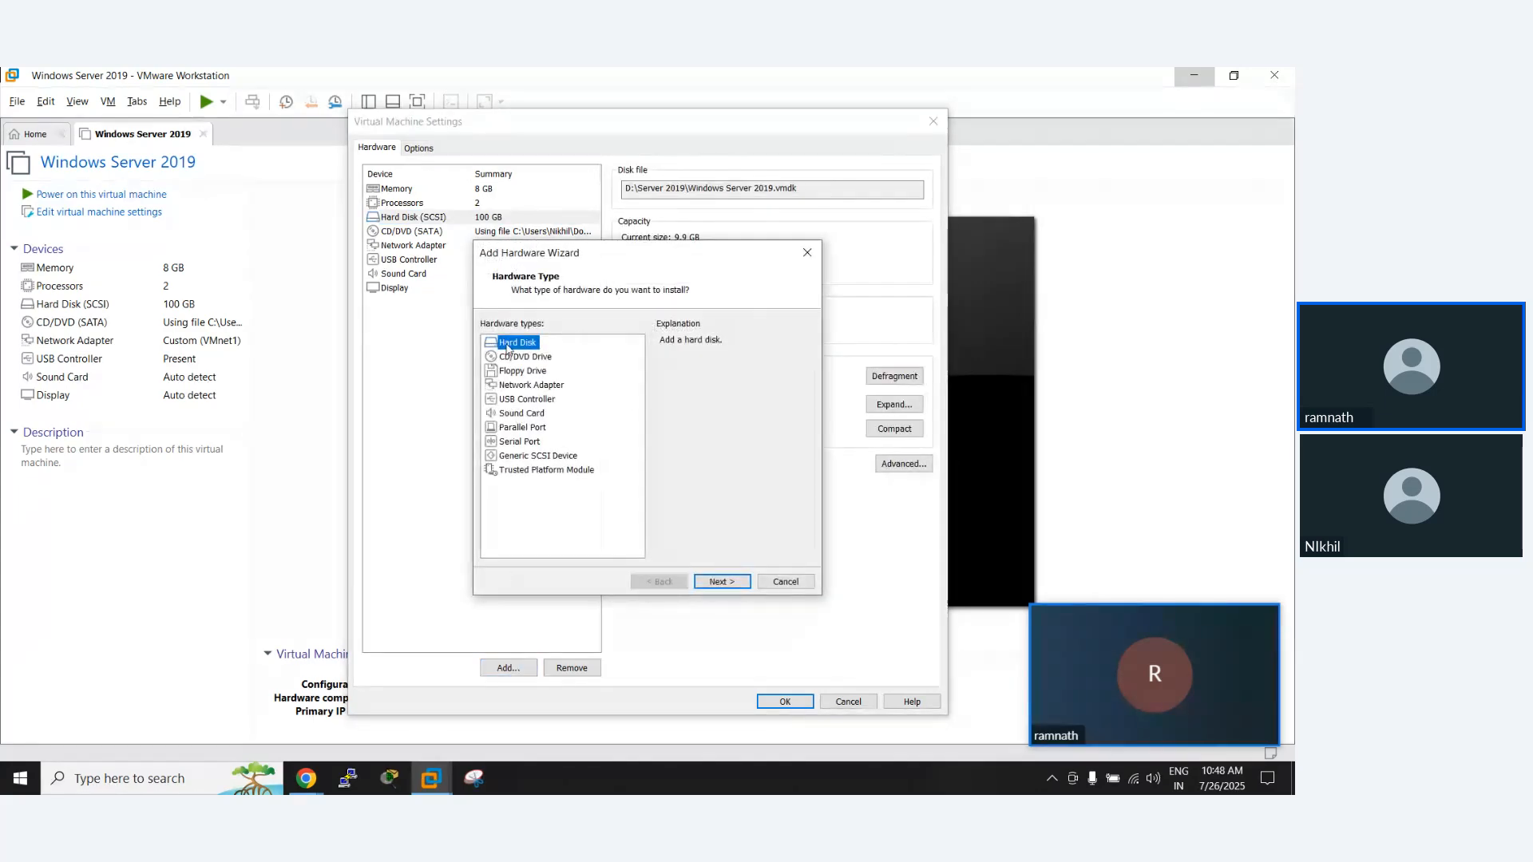
pyautogui.click(745, 580)
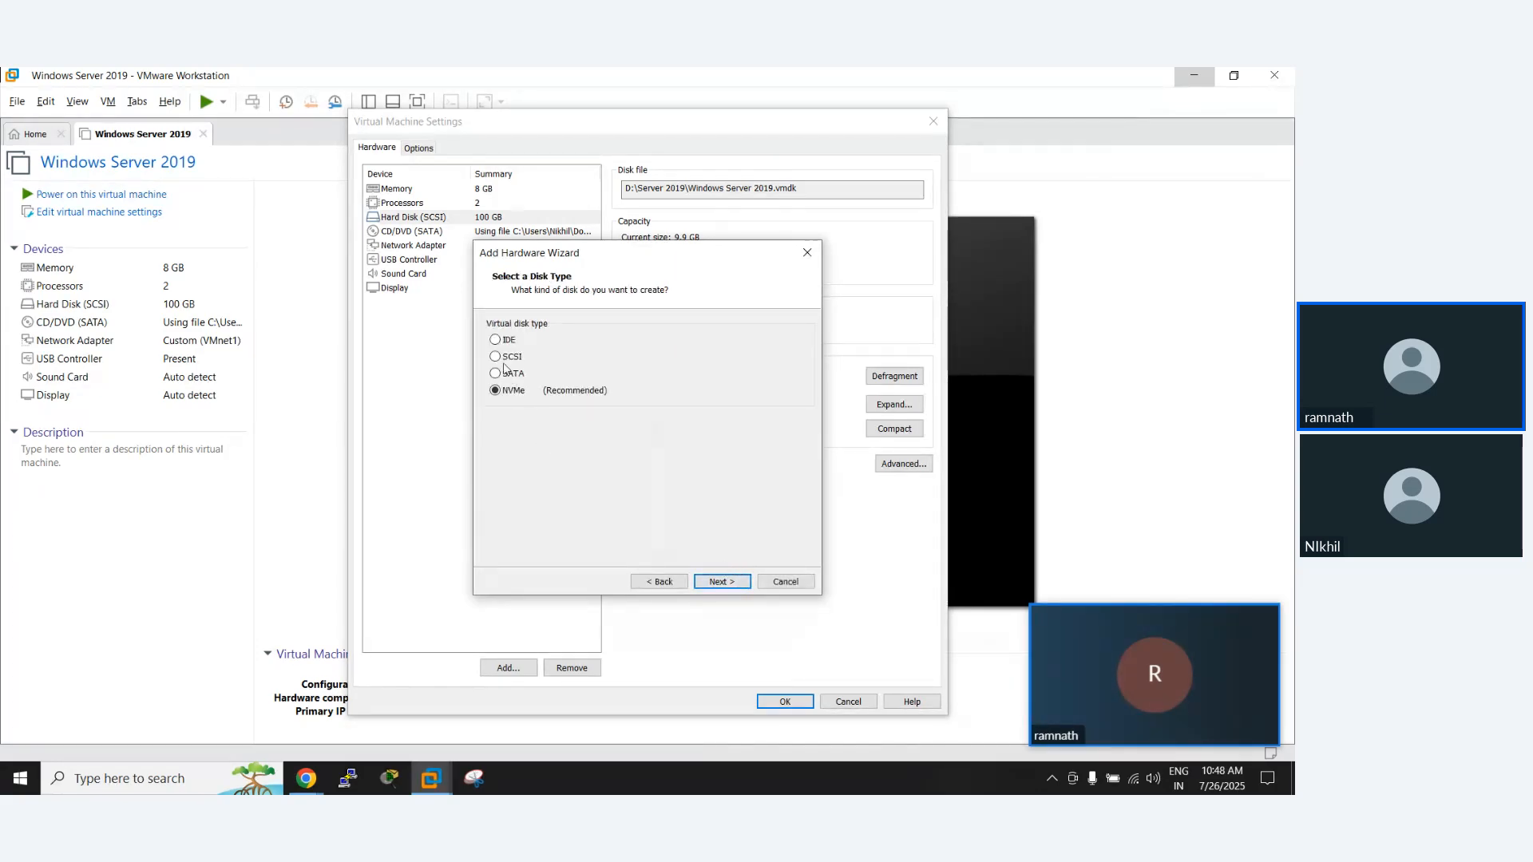
pyautogui.click(497, 374)
pyautogui.click(708, 582)
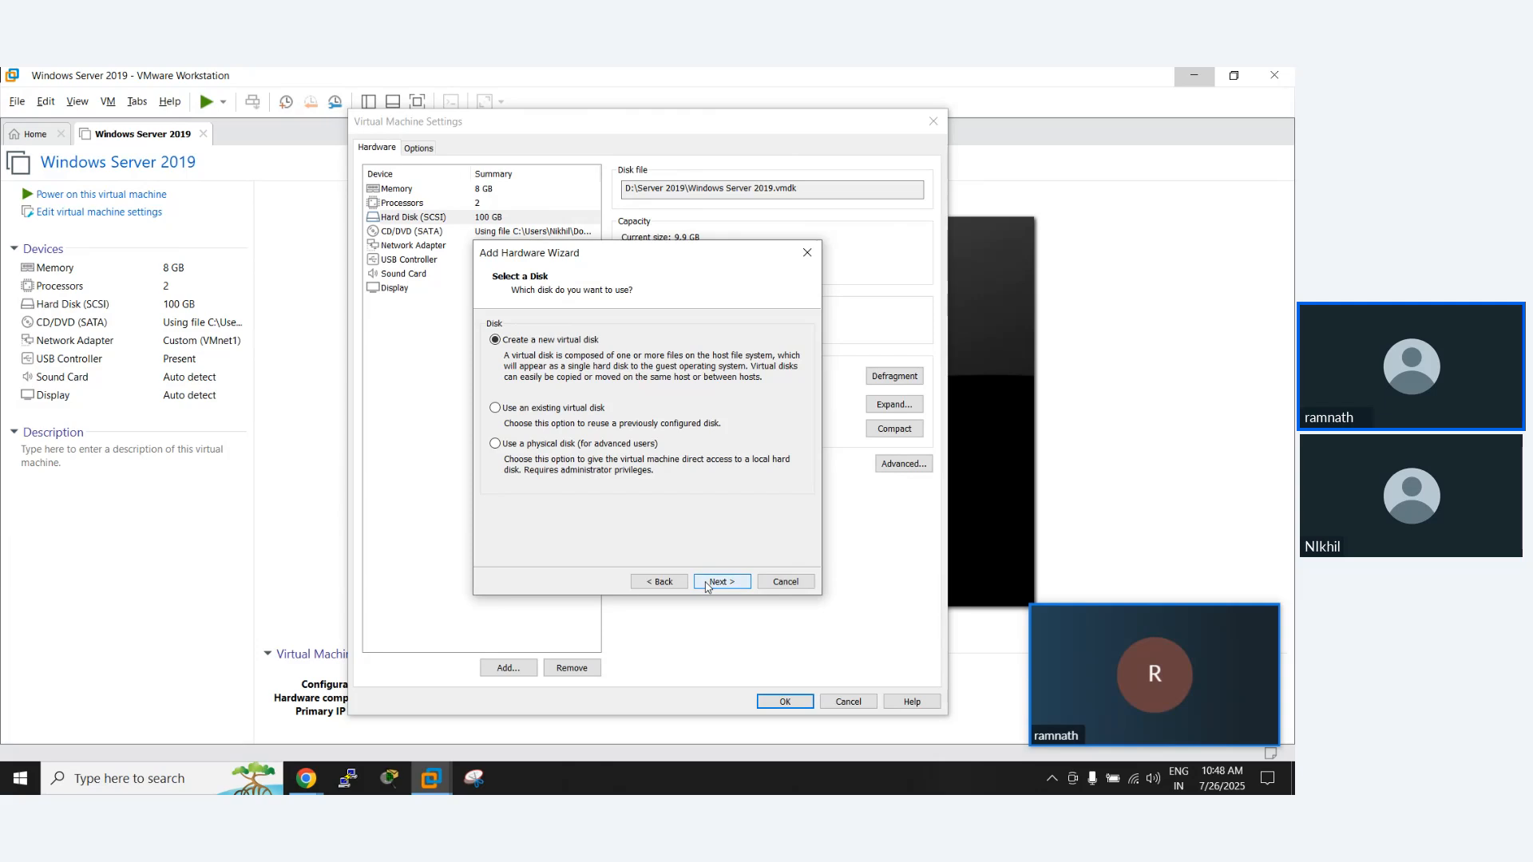
pyautogui.click(705, 582)
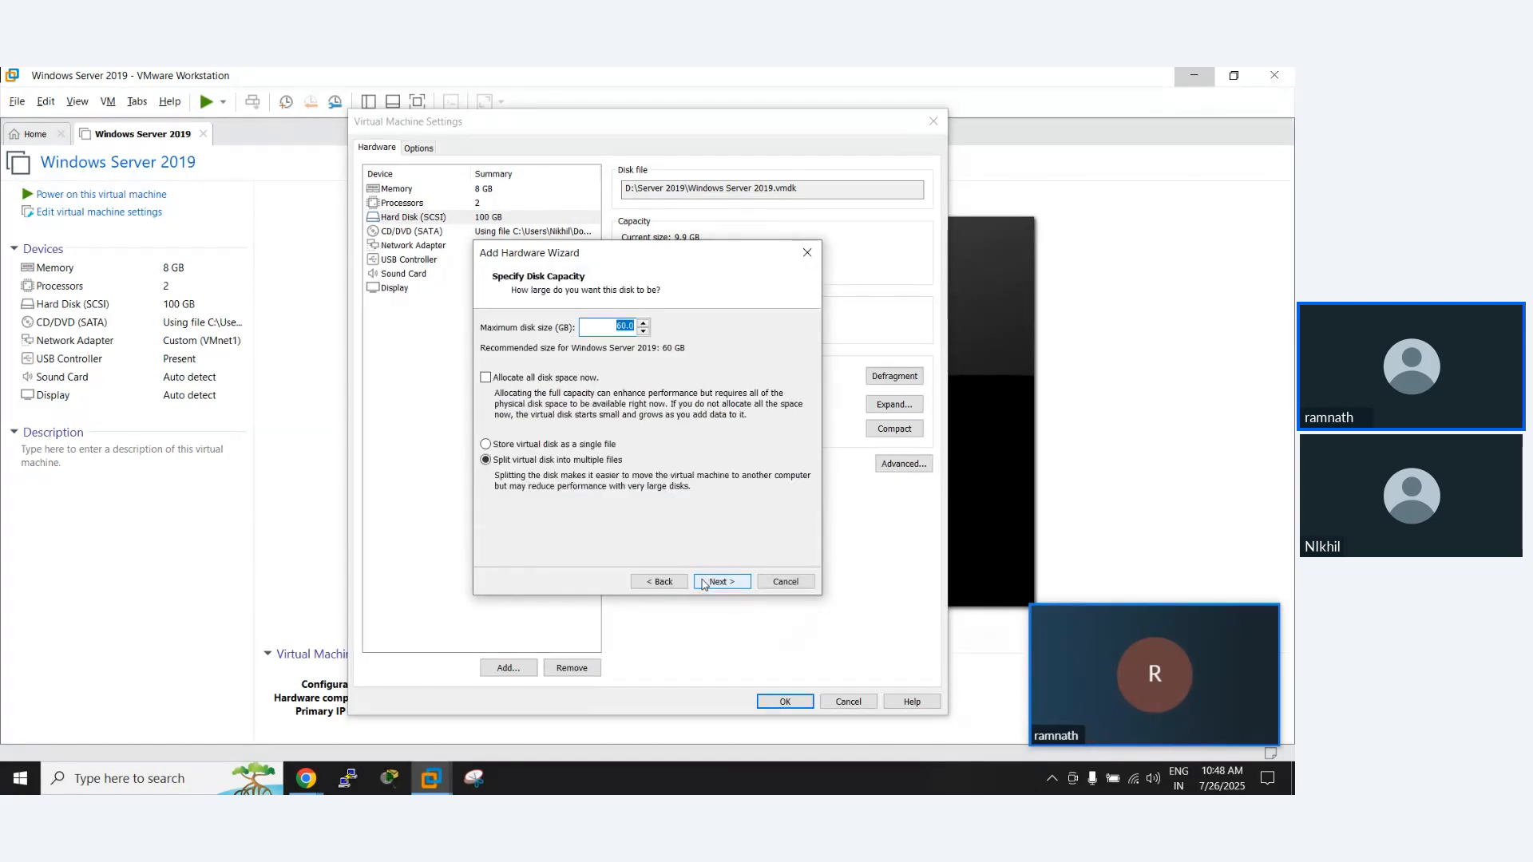
pyautogui.write('10')
pyautogui.click(553, 444)
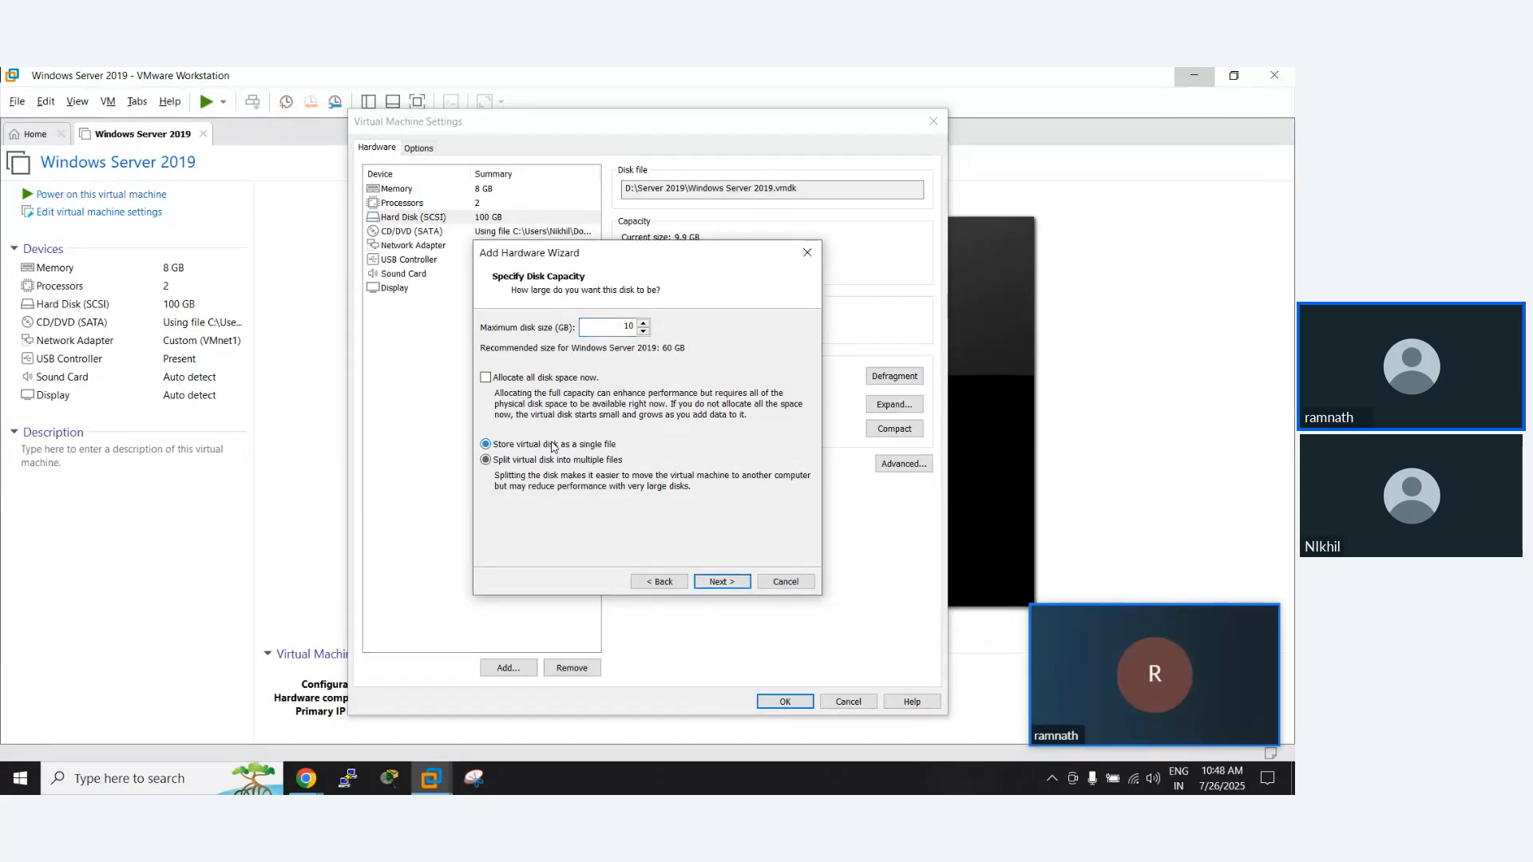
pyautogui.click(721, 582)
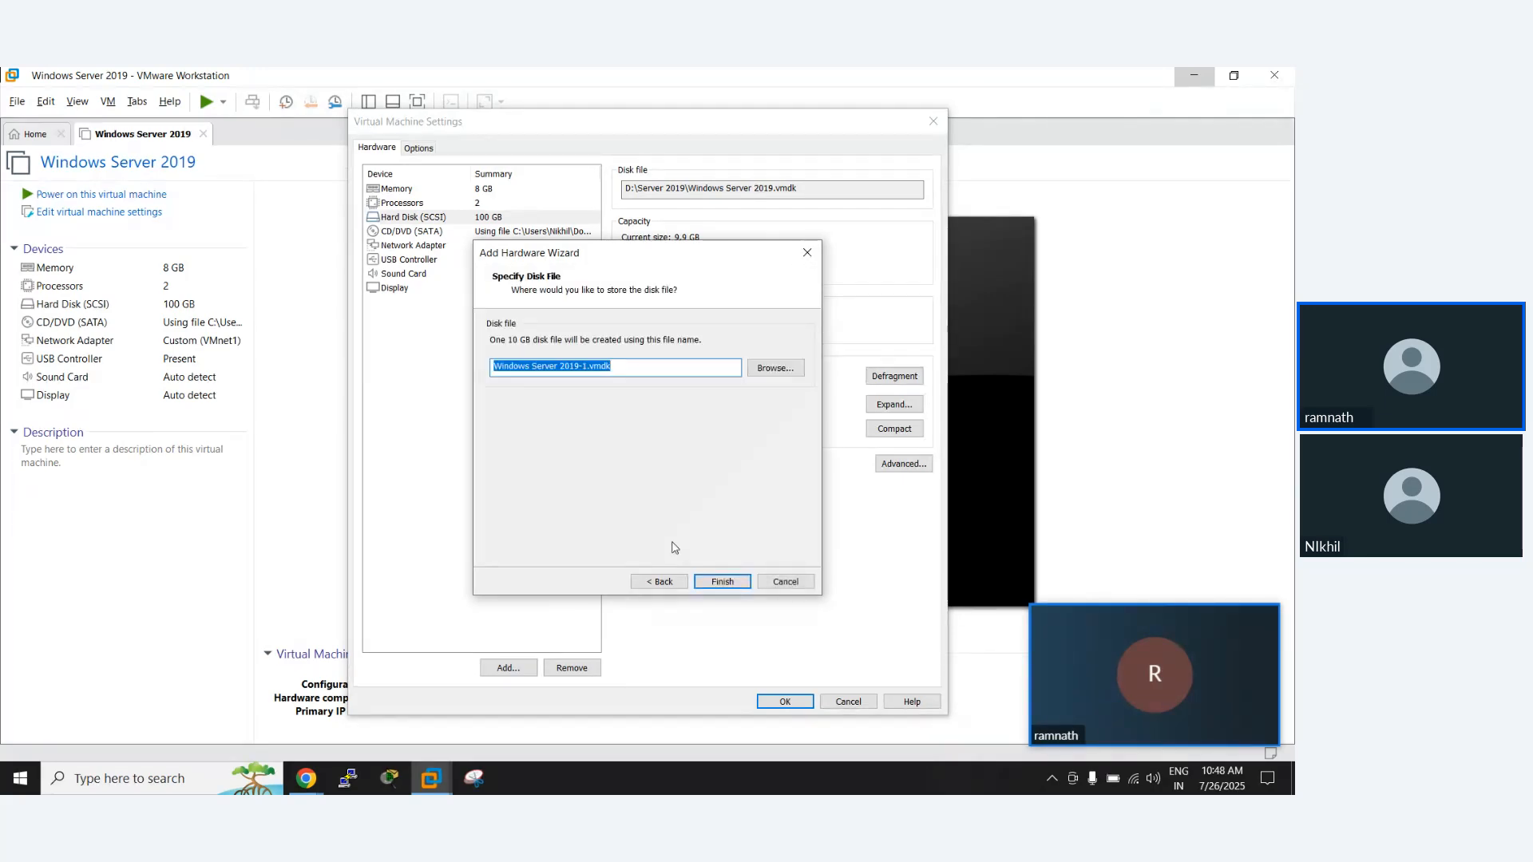
pyautogui.click(723, 583)
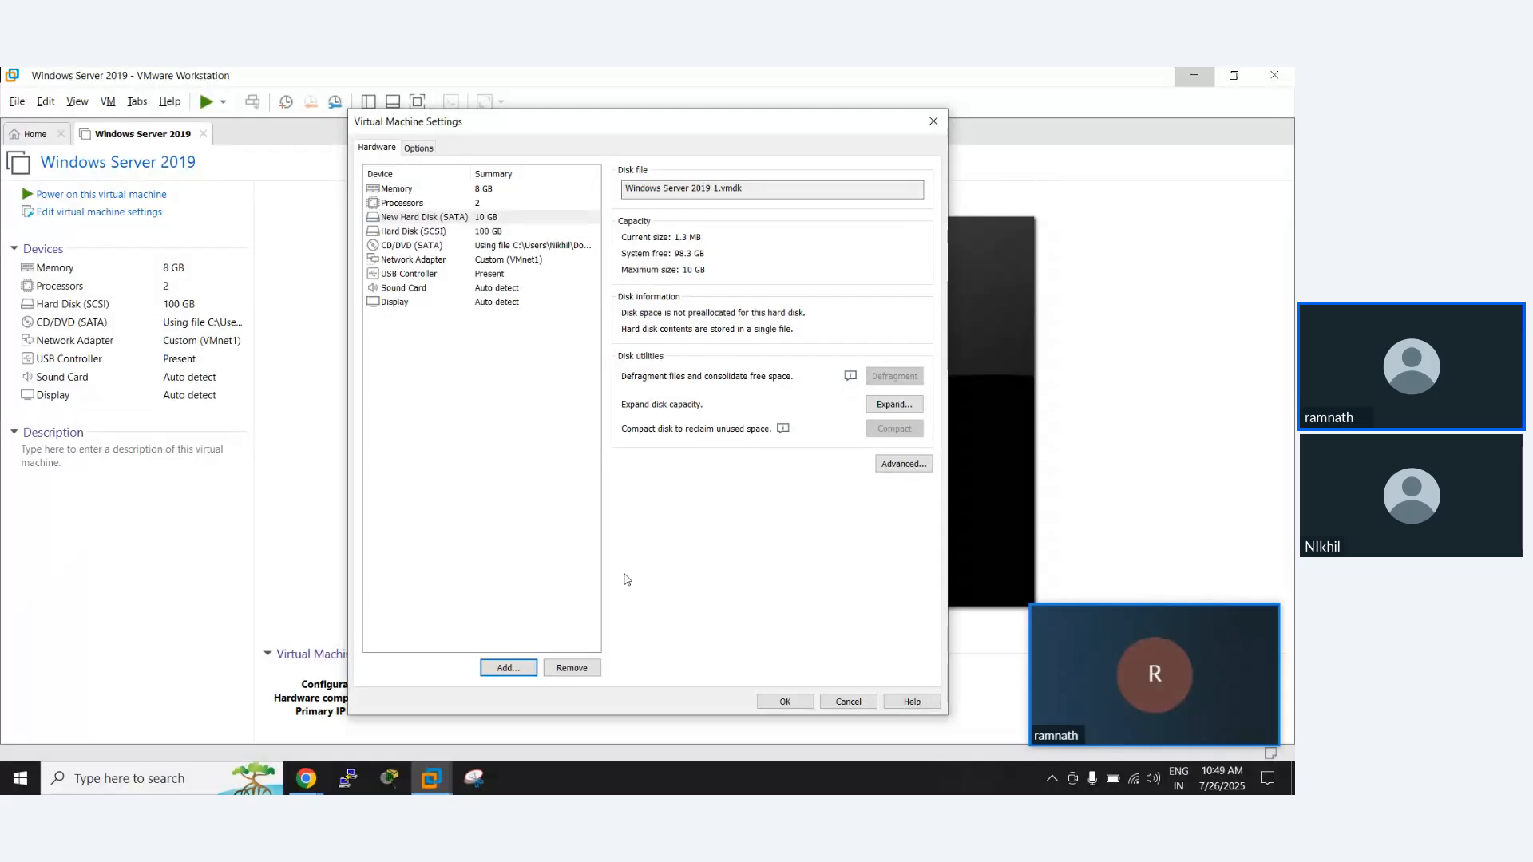
# Step: Add a second 10 GB SATA virtual hard disk stored as the single file Windows Server 2019-2.vmdk and save the virtual machine settings
pyautogui.click(508, 668)
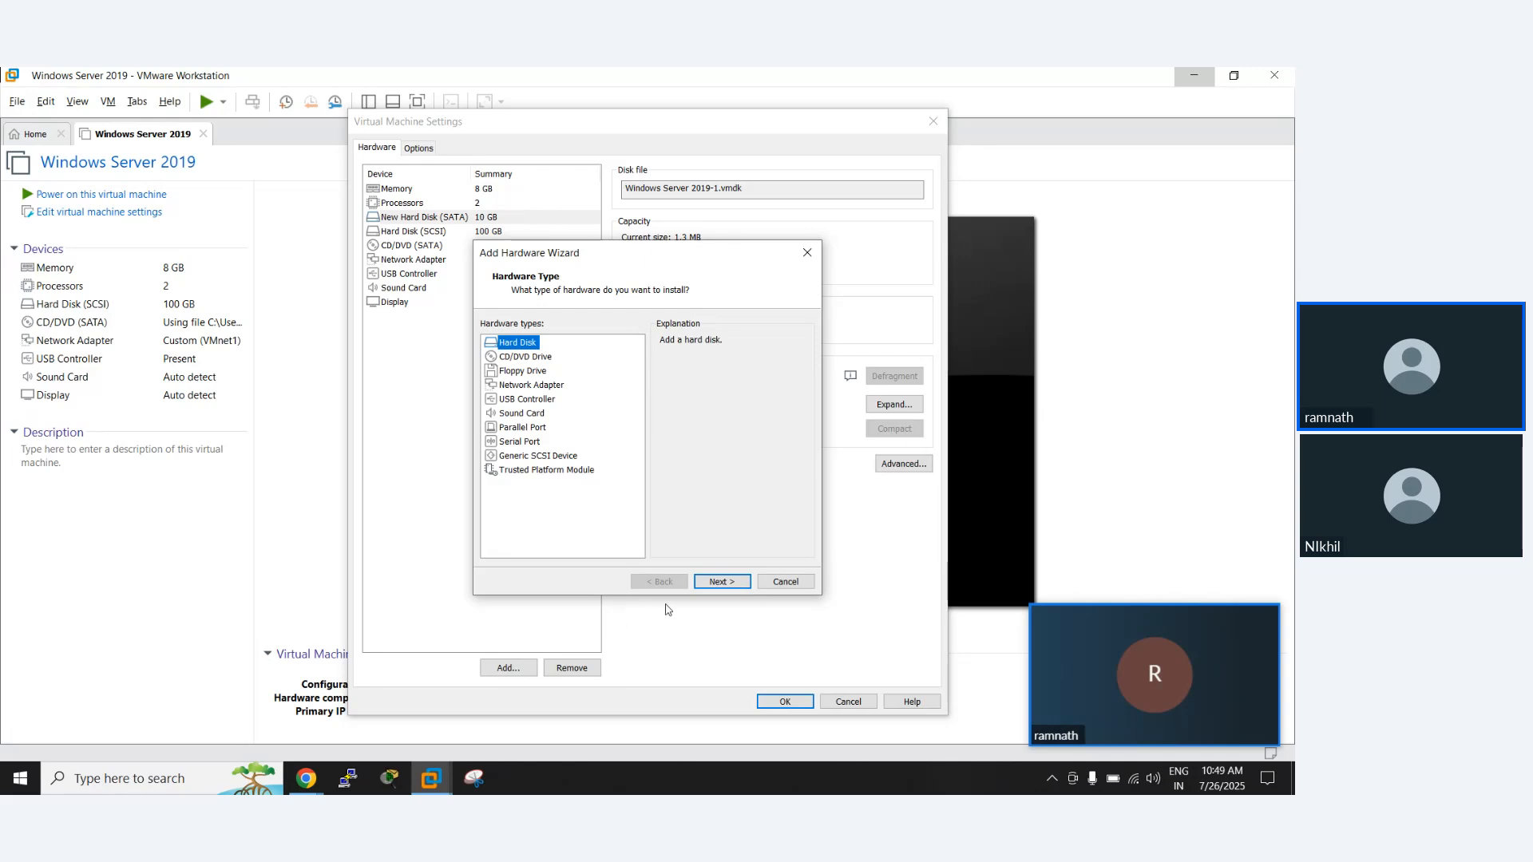
pyautogui.click(721, 582)
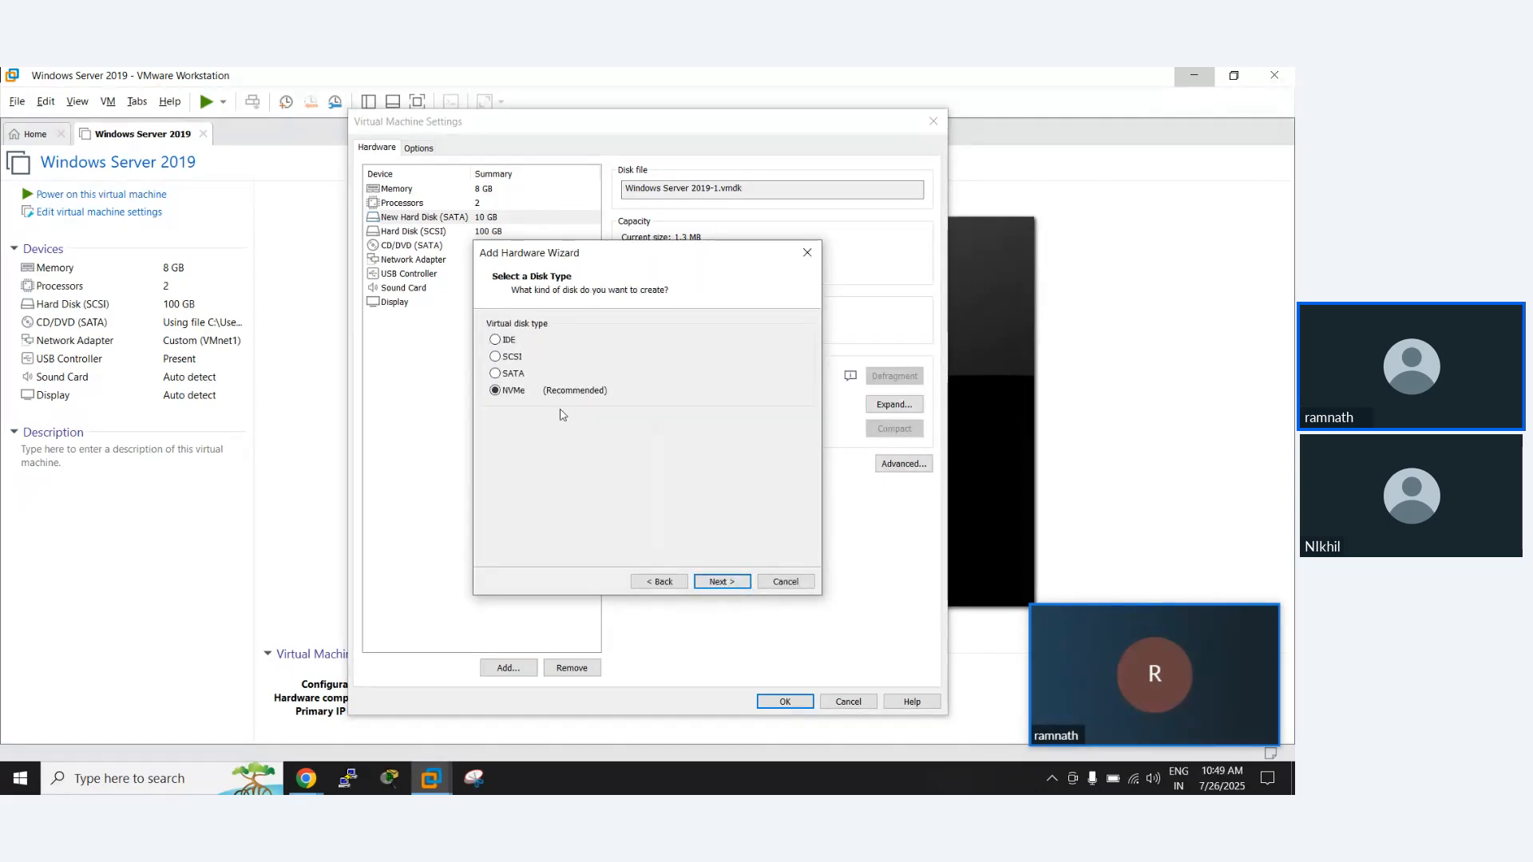
pyautogui.click(496, 374)
pyautogui.click(720, 581)
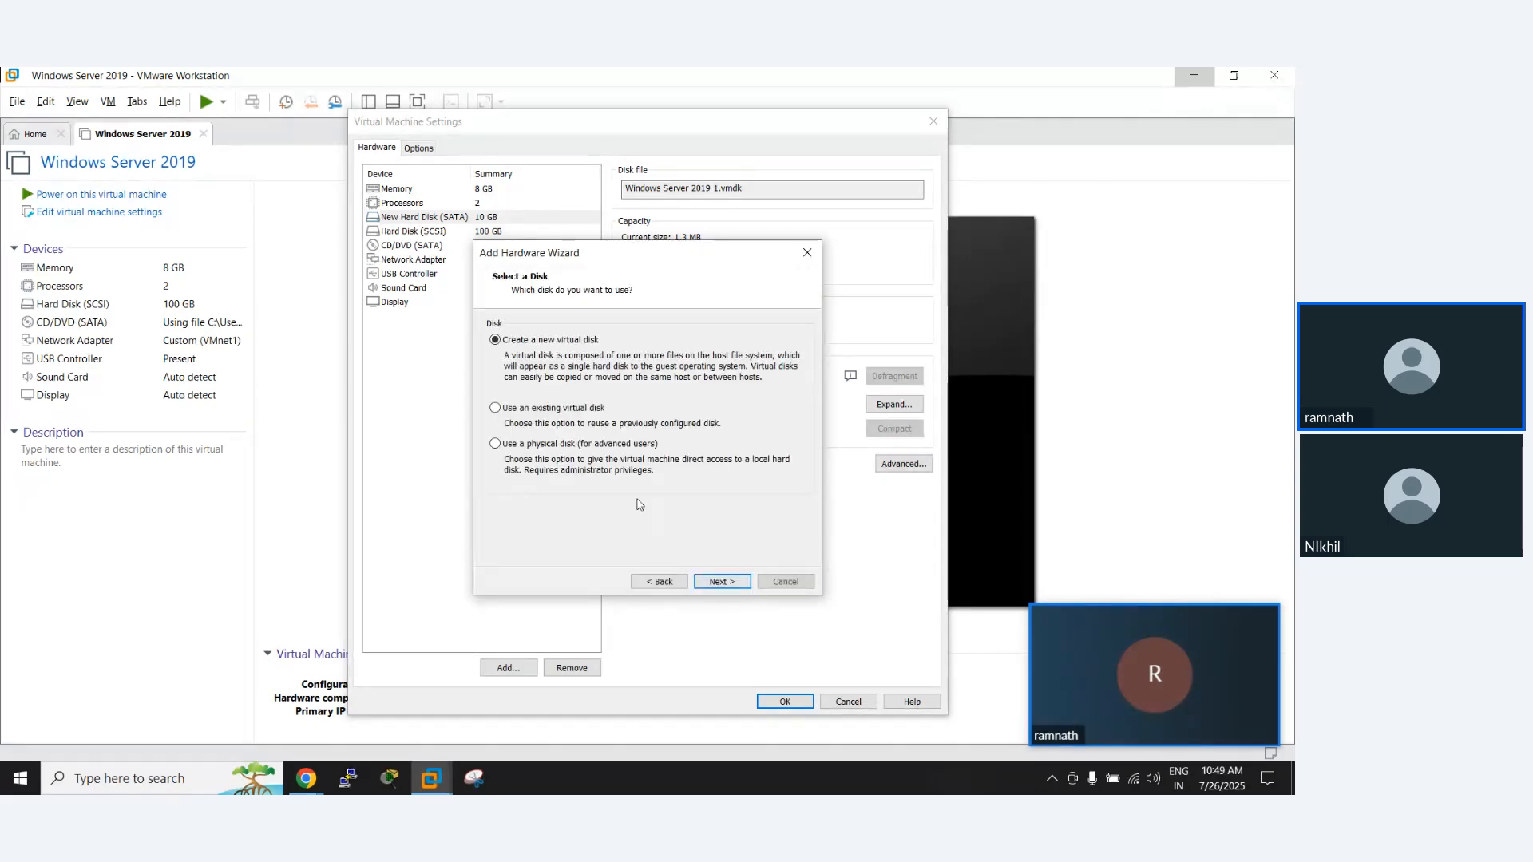
pyautogui.click(722, 582)
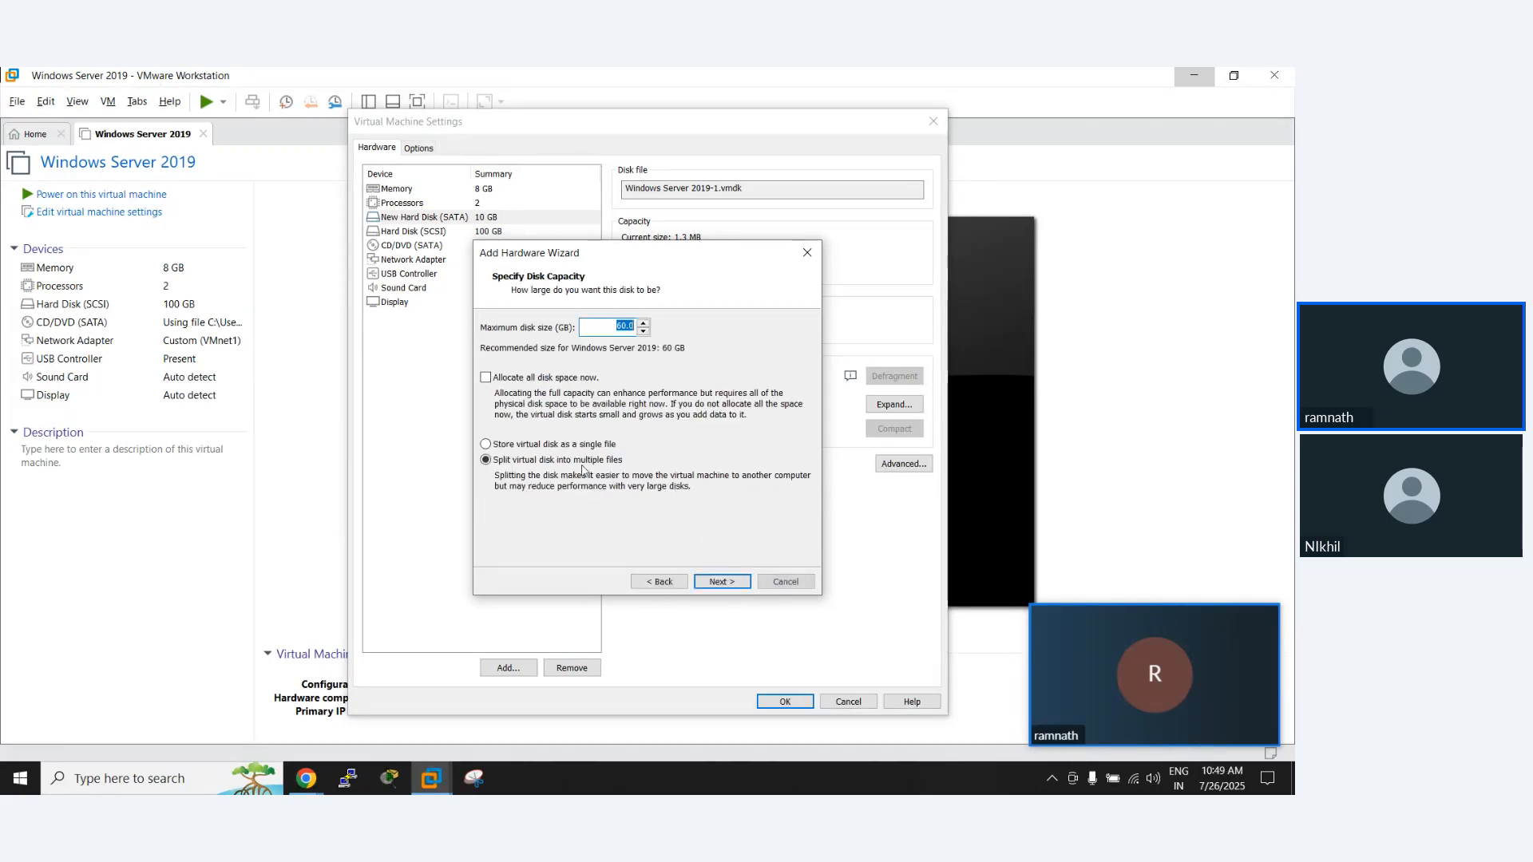
pyautogui.write('10')
pyautogui.click(723, 581)
pyautogui.click(723, 582)
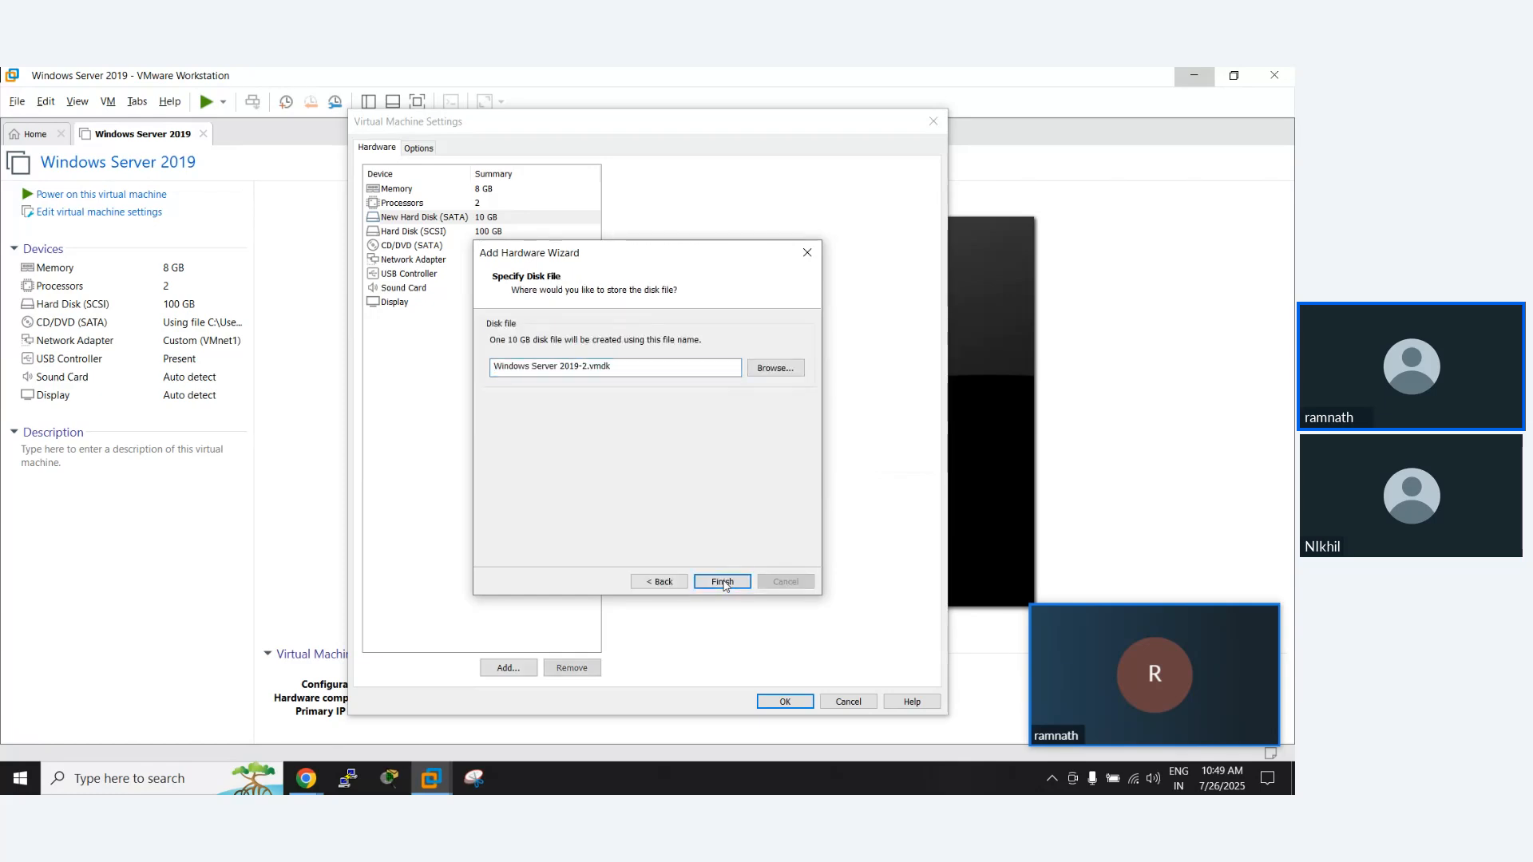
pyautogui.click(785, 700)
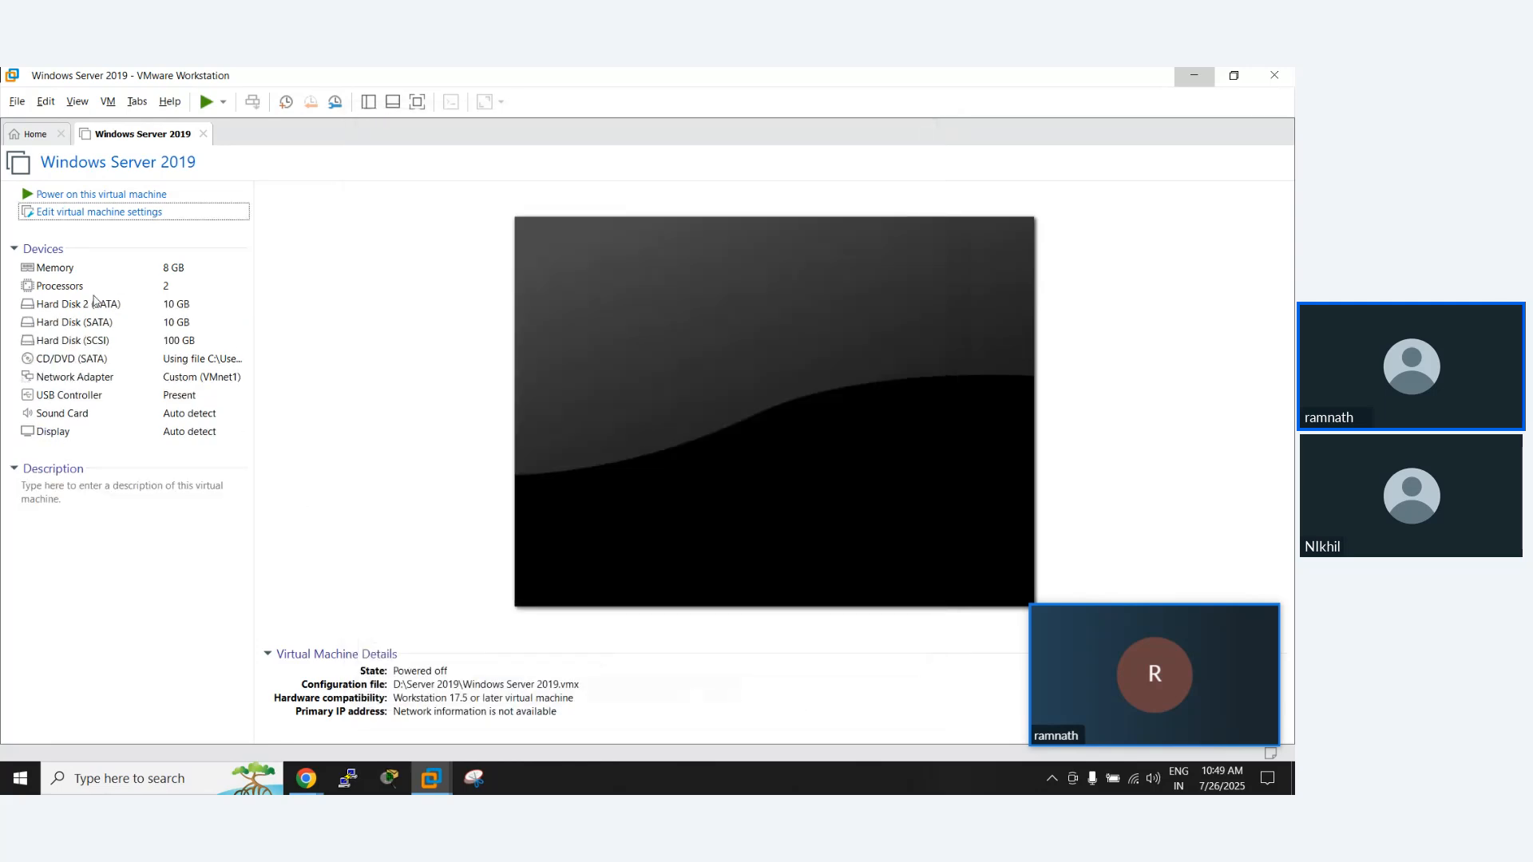
# Step: Power on the Windows Server 2019 virtual machine and show its display full screen with free stretch
pyautogui.click(66, 198)
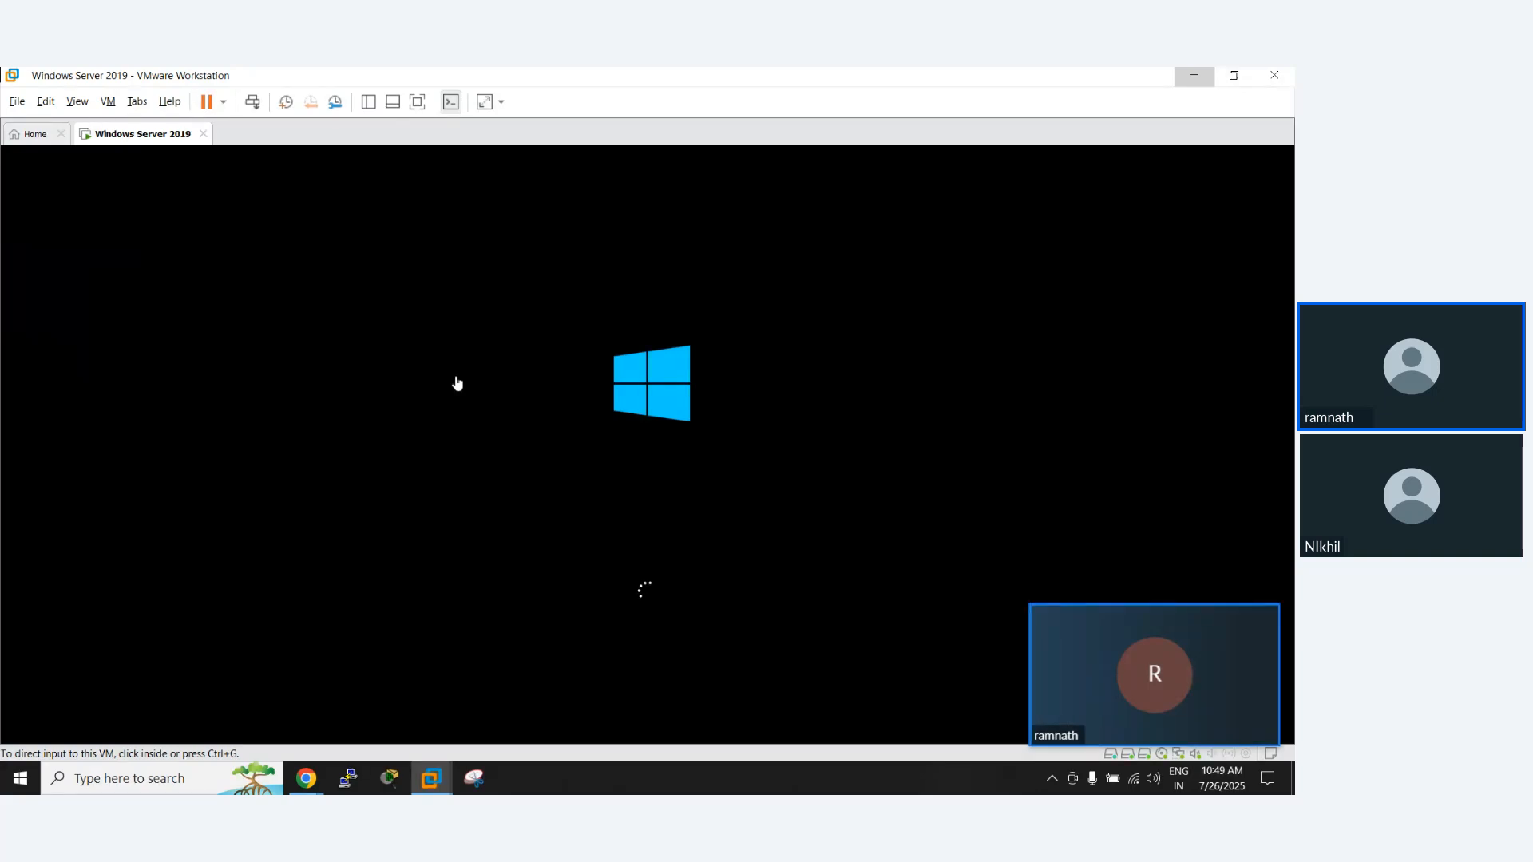
pyautogui.click(419, 102)
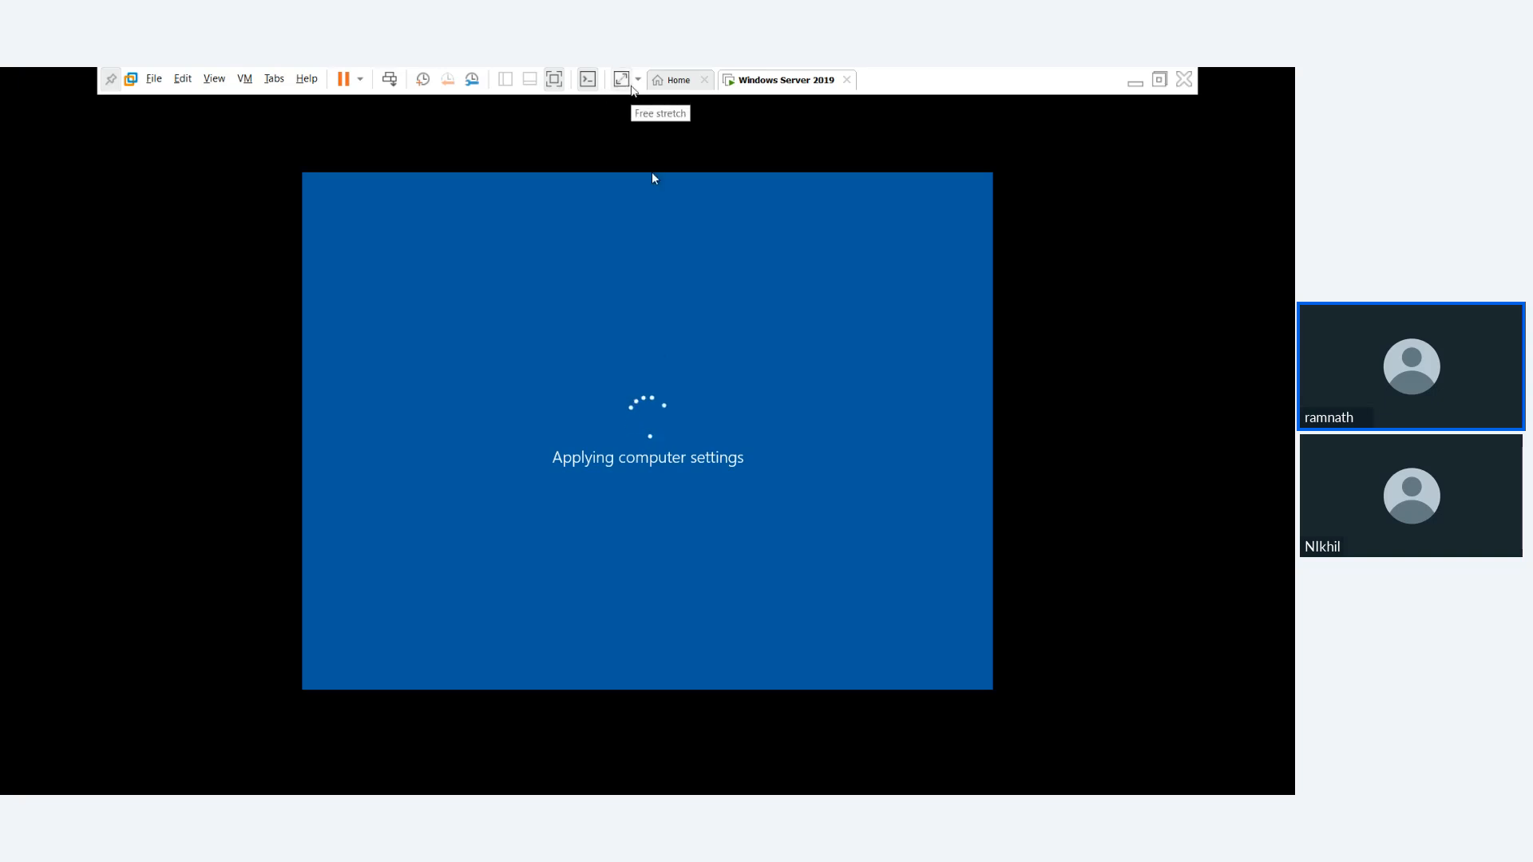
pyautogui.click(622, 80)
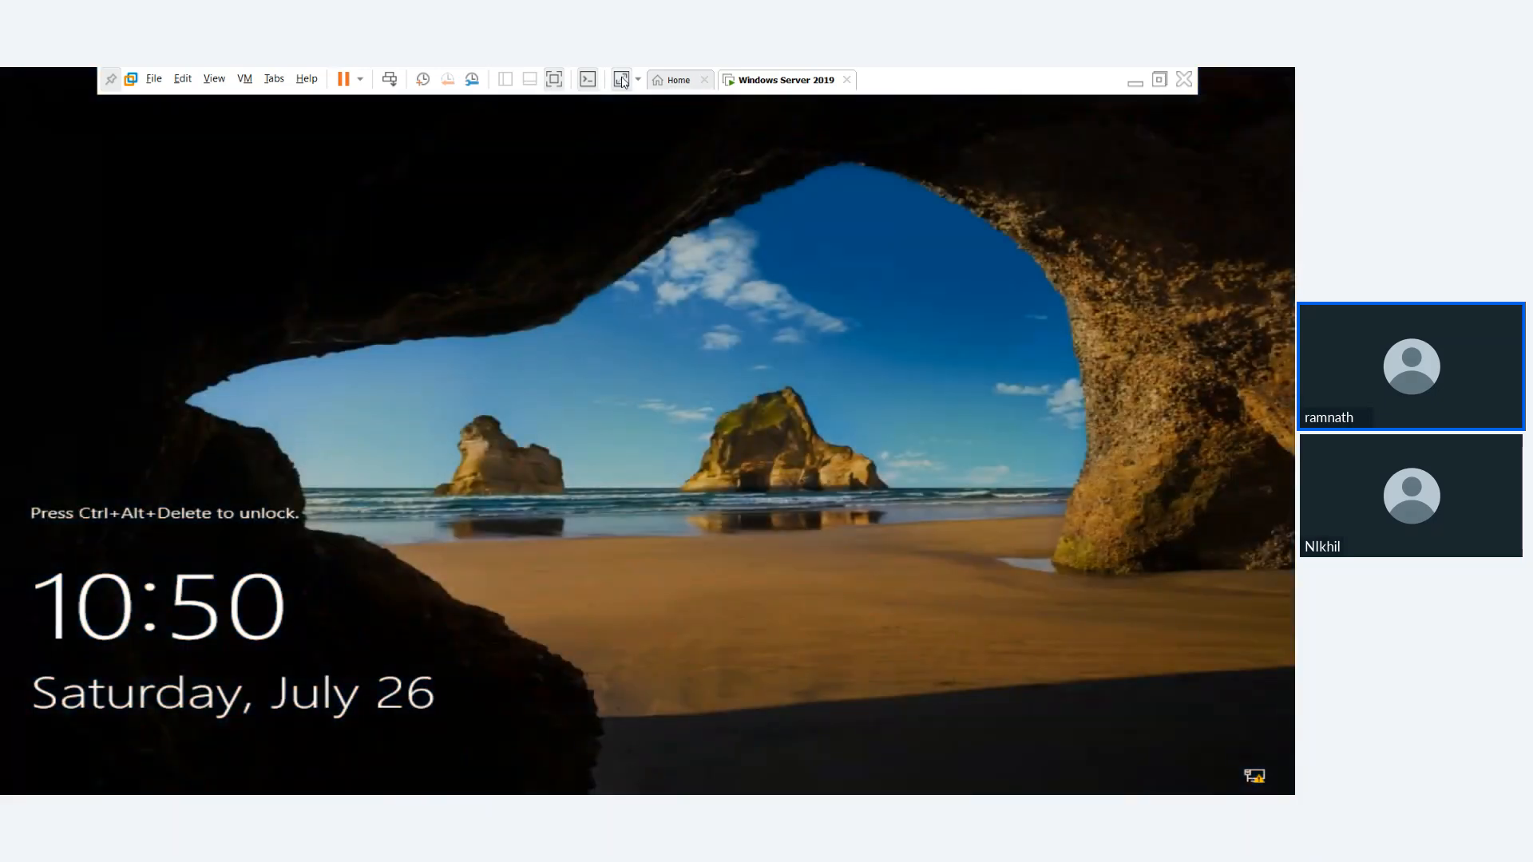
# Step: Unlock the server and sign in to the DEMO\Administrator account with the account password
pyautogui.click(630, 359)
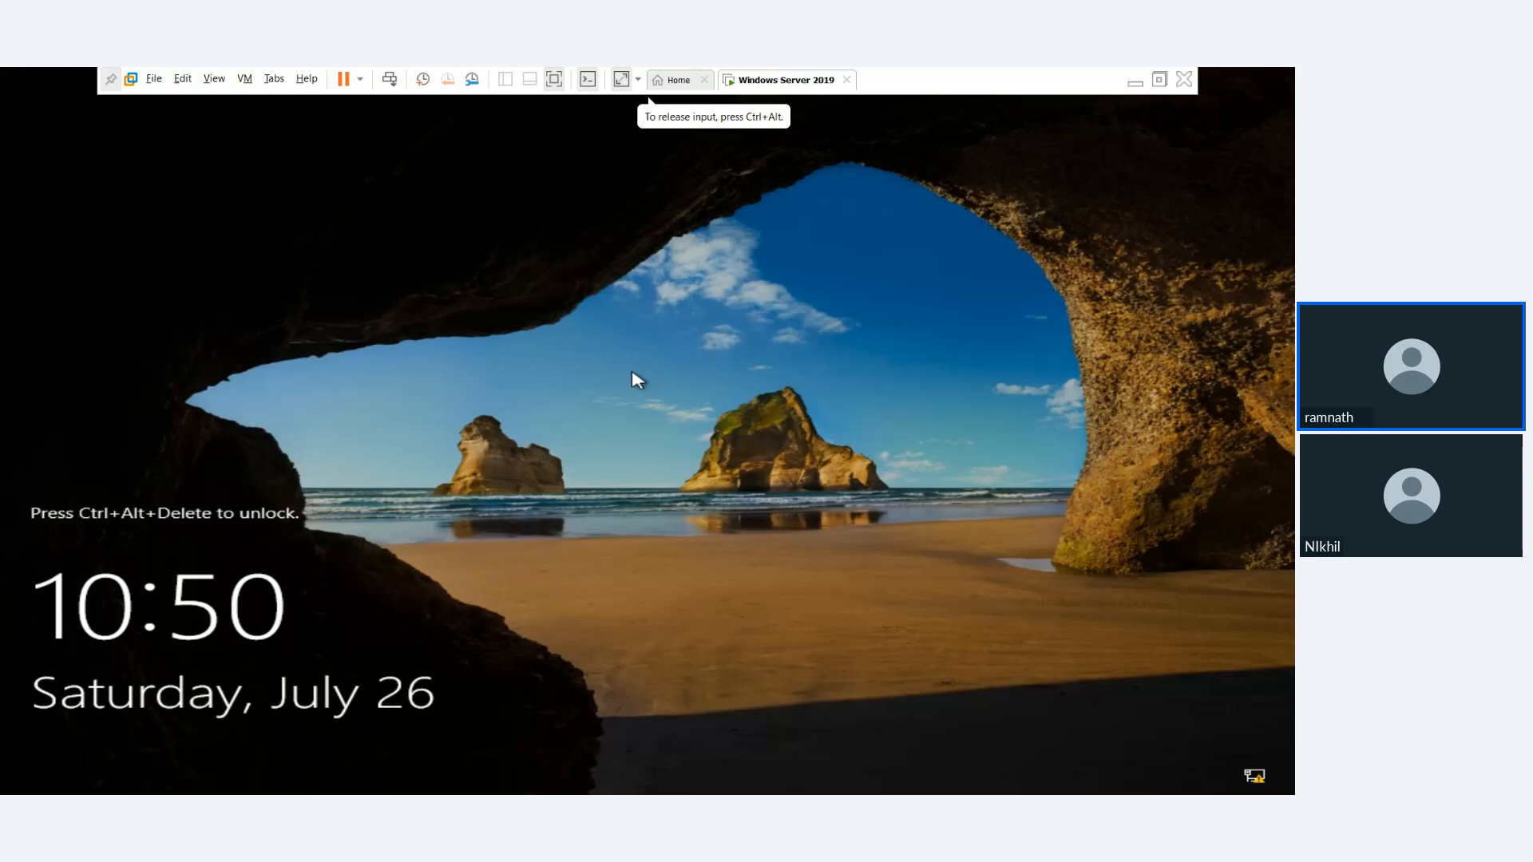
pyautogui.hotkey('ctrl', 'alt', 'Delete')
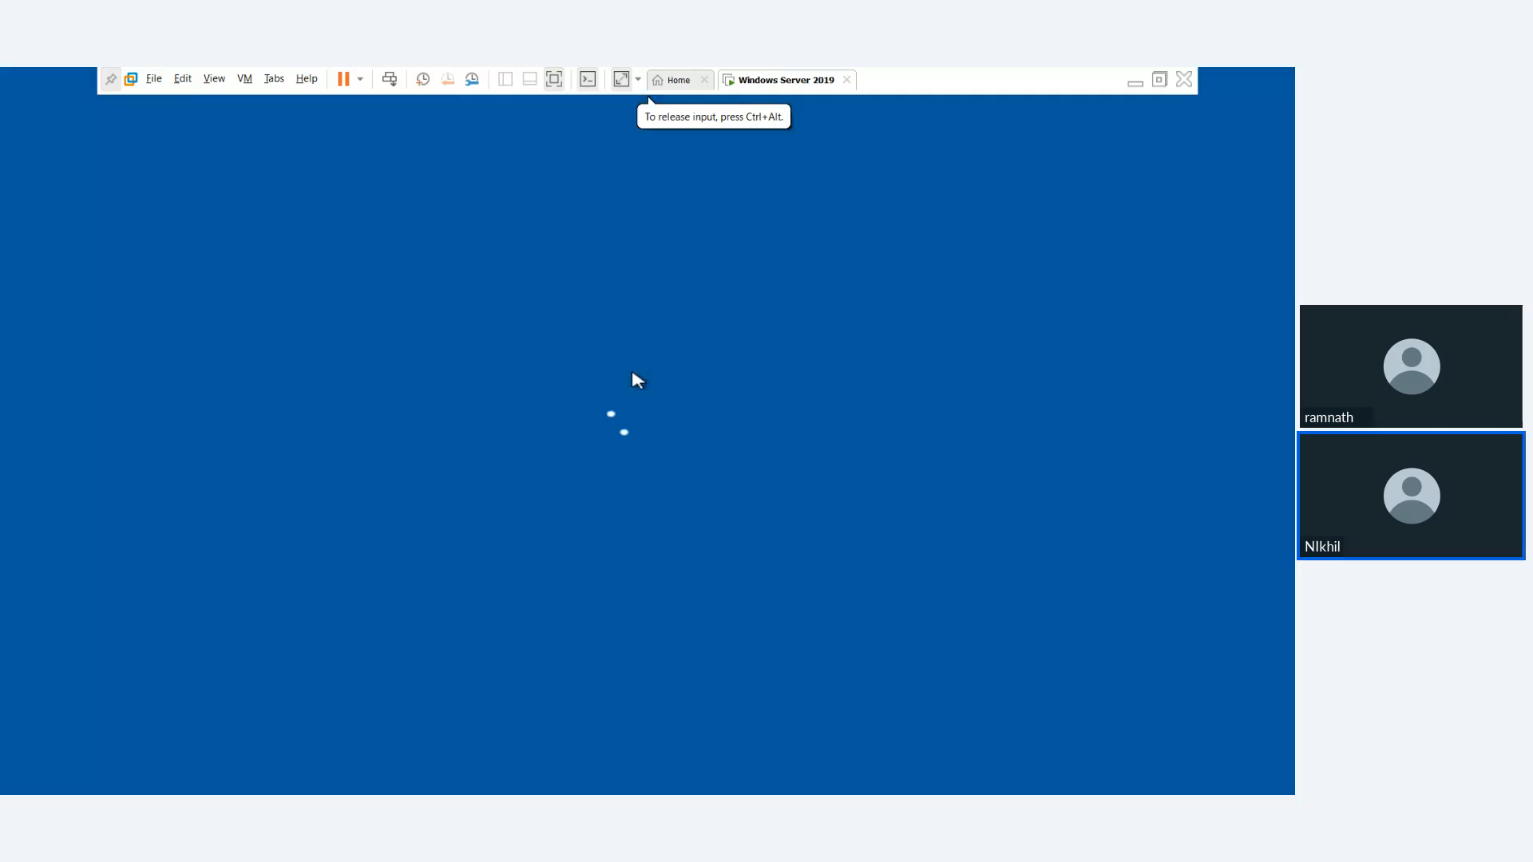
pyautogui.write('***************')
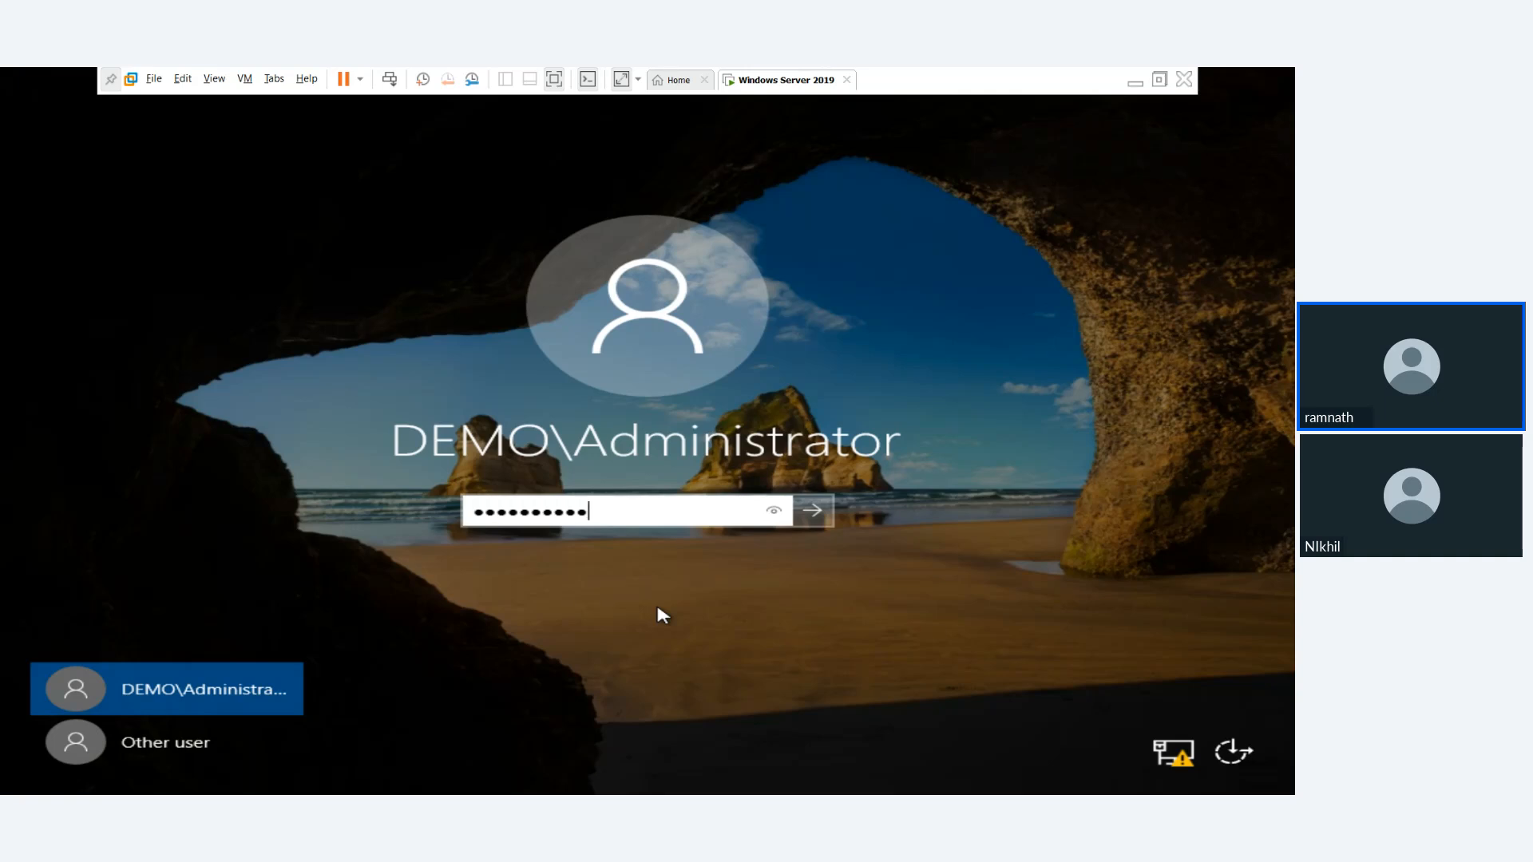
pyautogui.write('**')
pyautogui.press('Return')
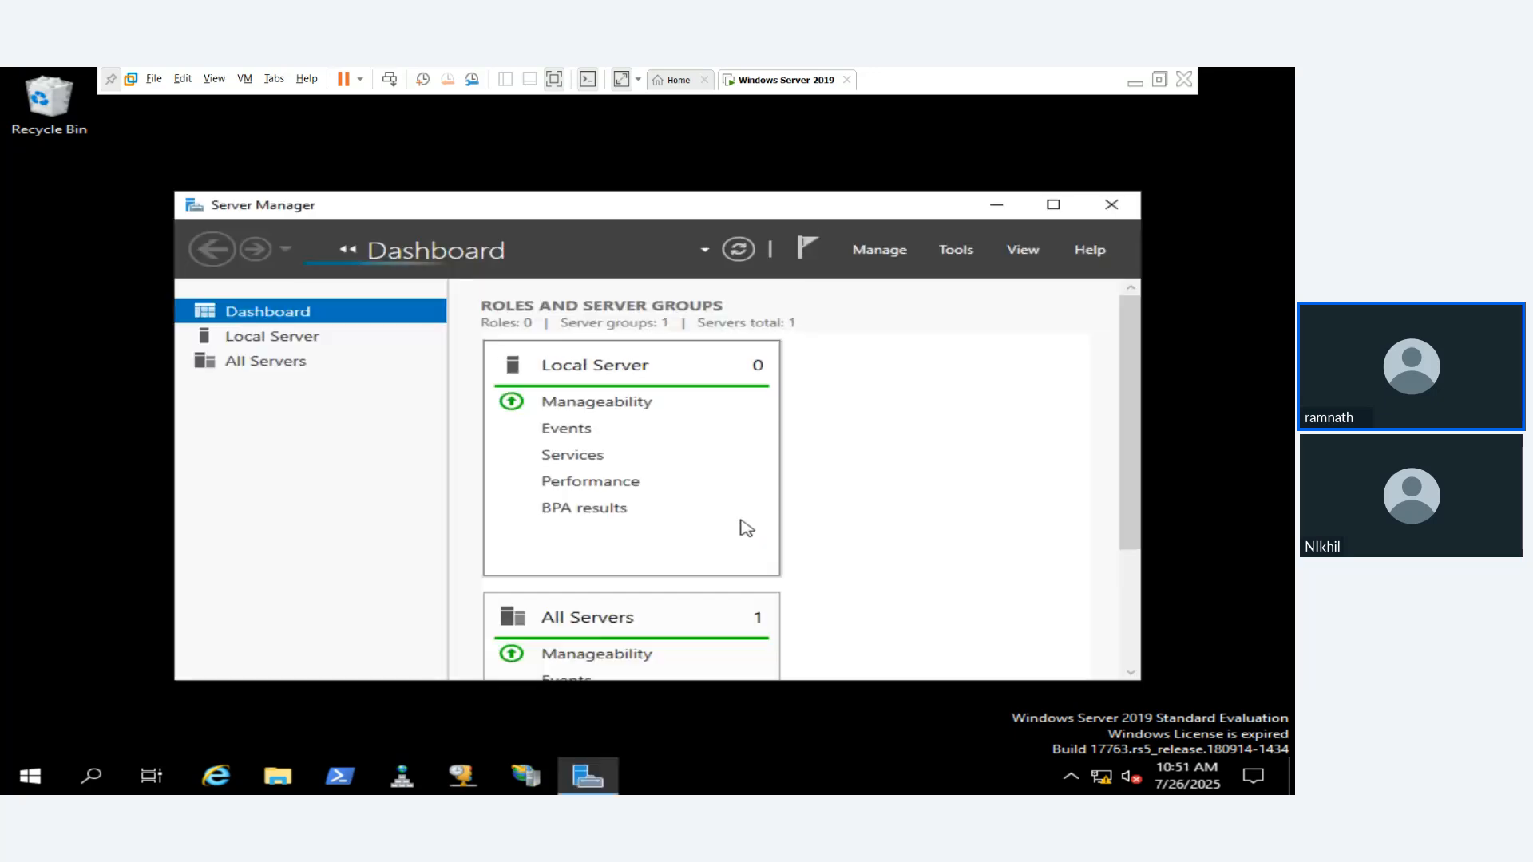
# Step: Maximize Server Manager, then open Disk Management and initialize Disk 1 and Disk 2 with the GPT partition style
pyautogui.click(1054, 206)
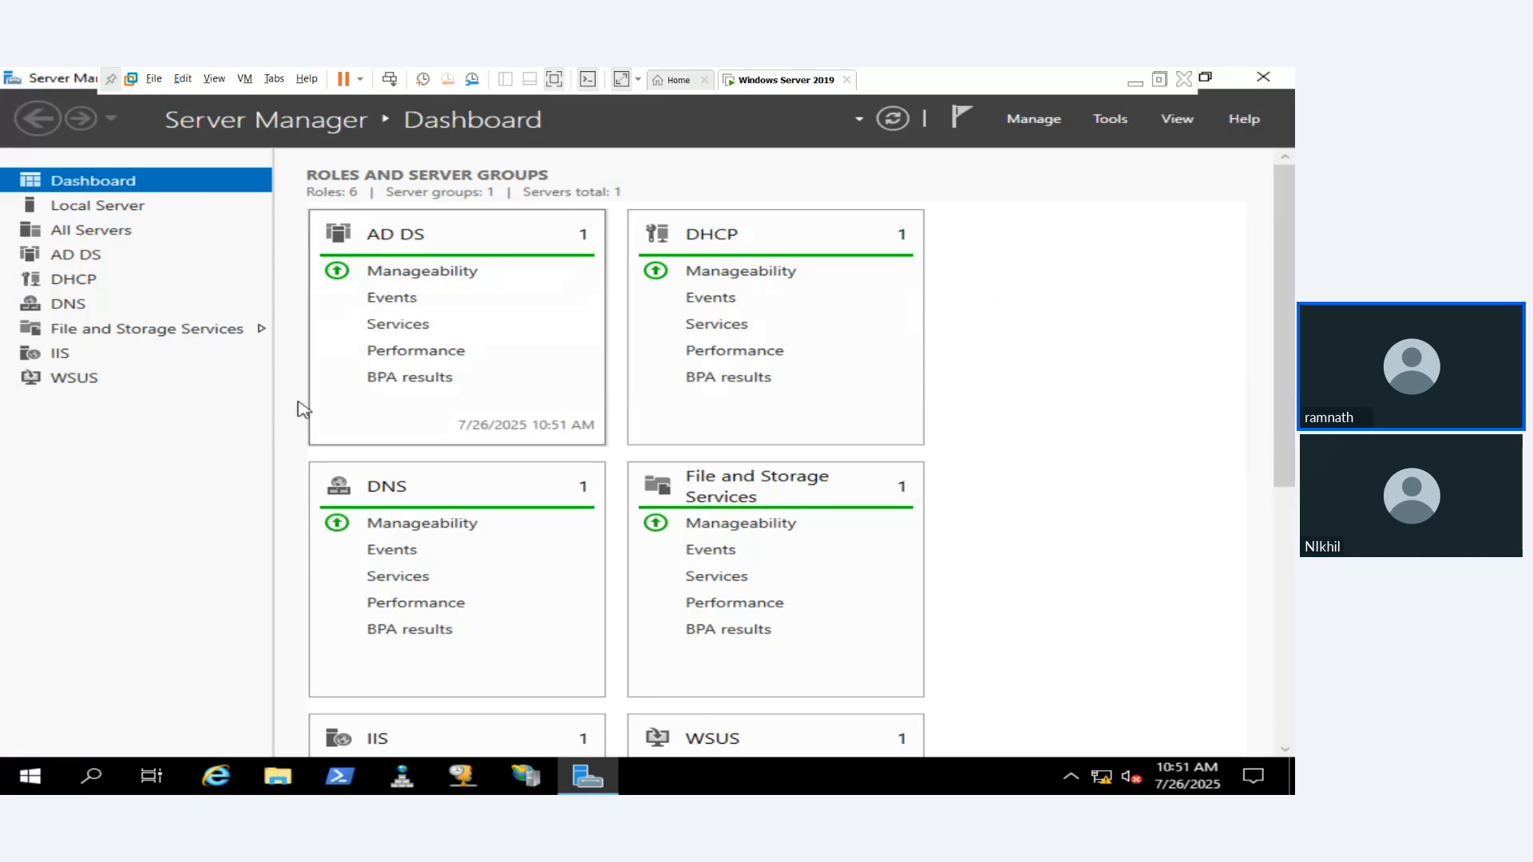
pyautogui.rightClick(12, 778)
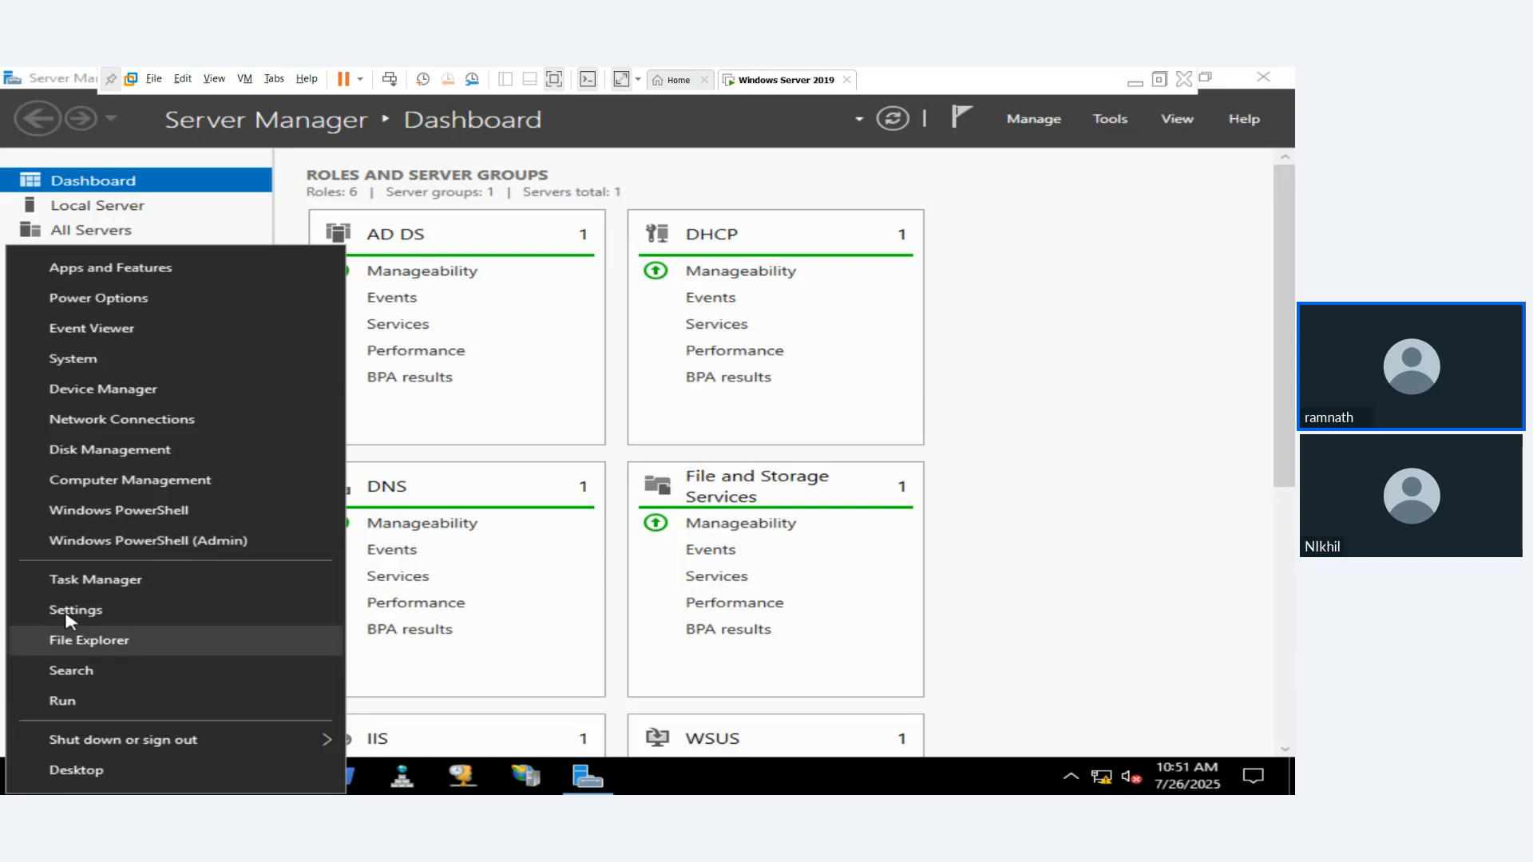
pyautogui.click(120, 450)
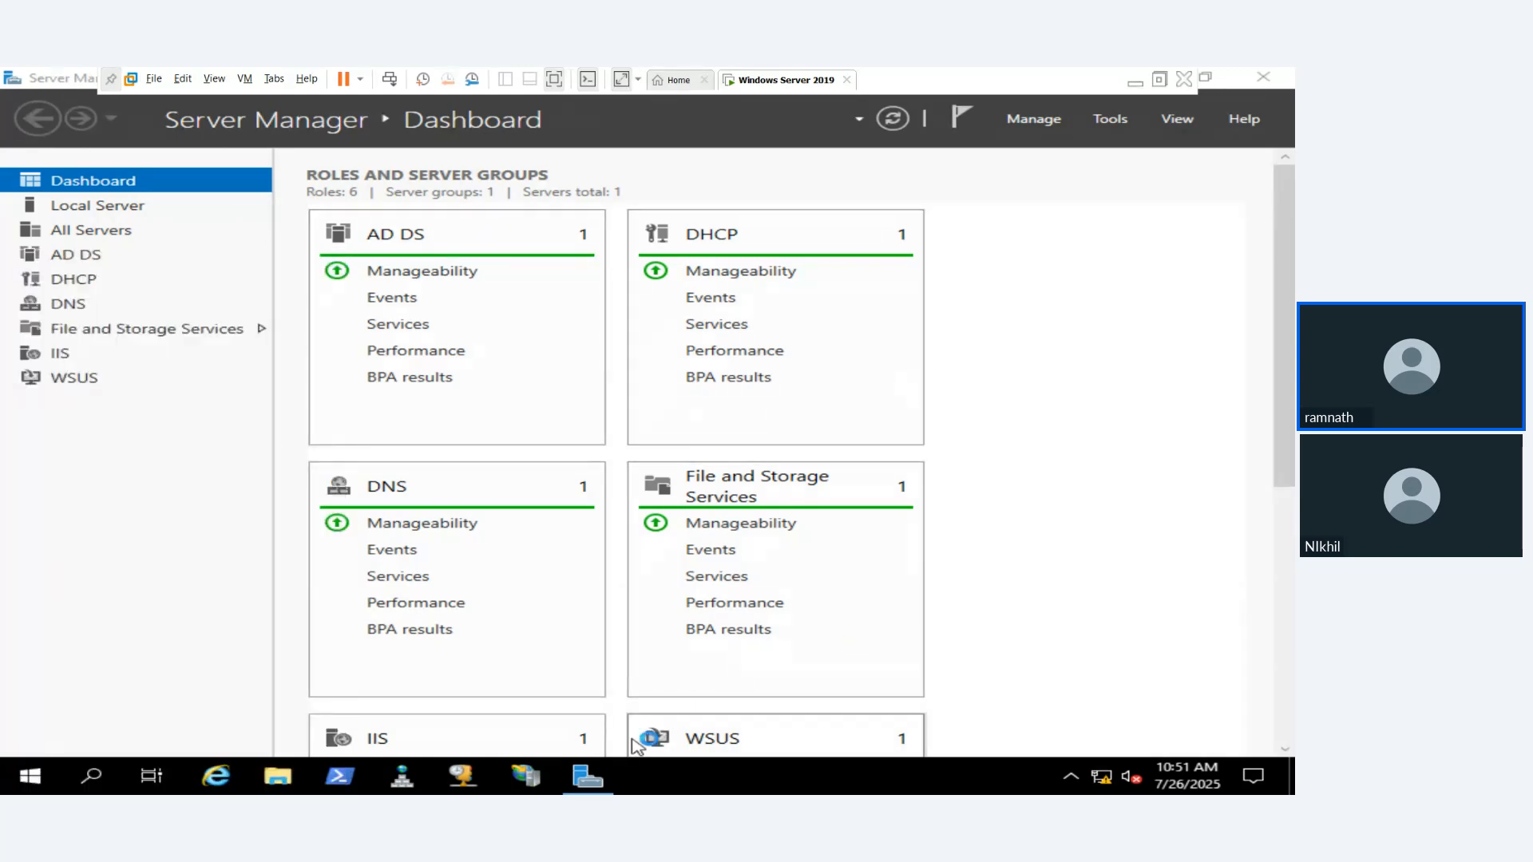
pyautogui.moveTo(600, 779)
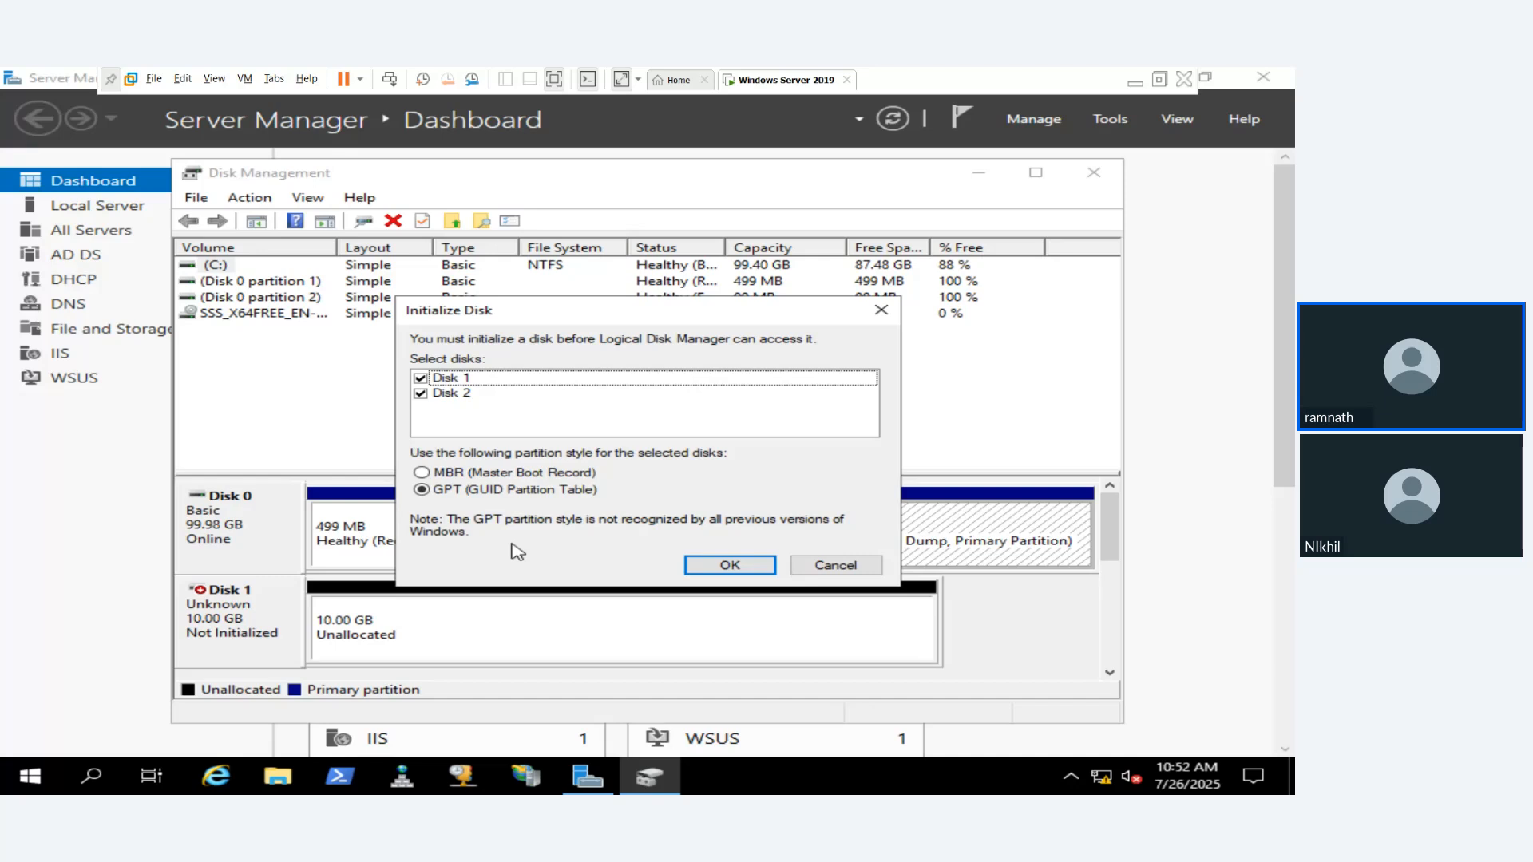
pyautogui.click(705, 565)
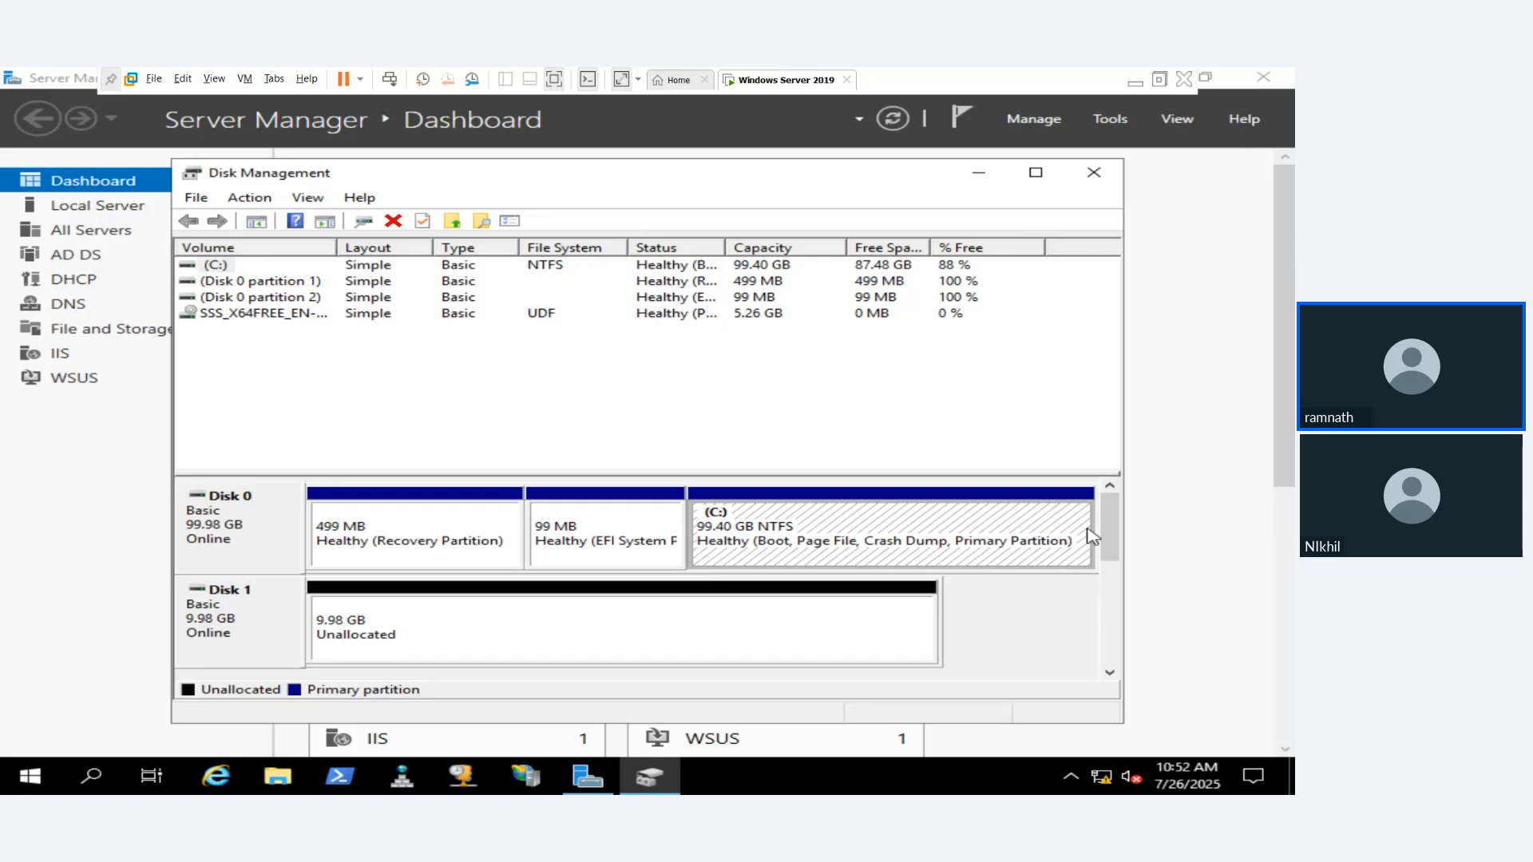
# Step: Examine Disk 0's partitions and the space on Disk 1 and Disk 2, and check the drives listed in This PC
pyautogui.click(273, 283)
pyautogui.click(276, 299)
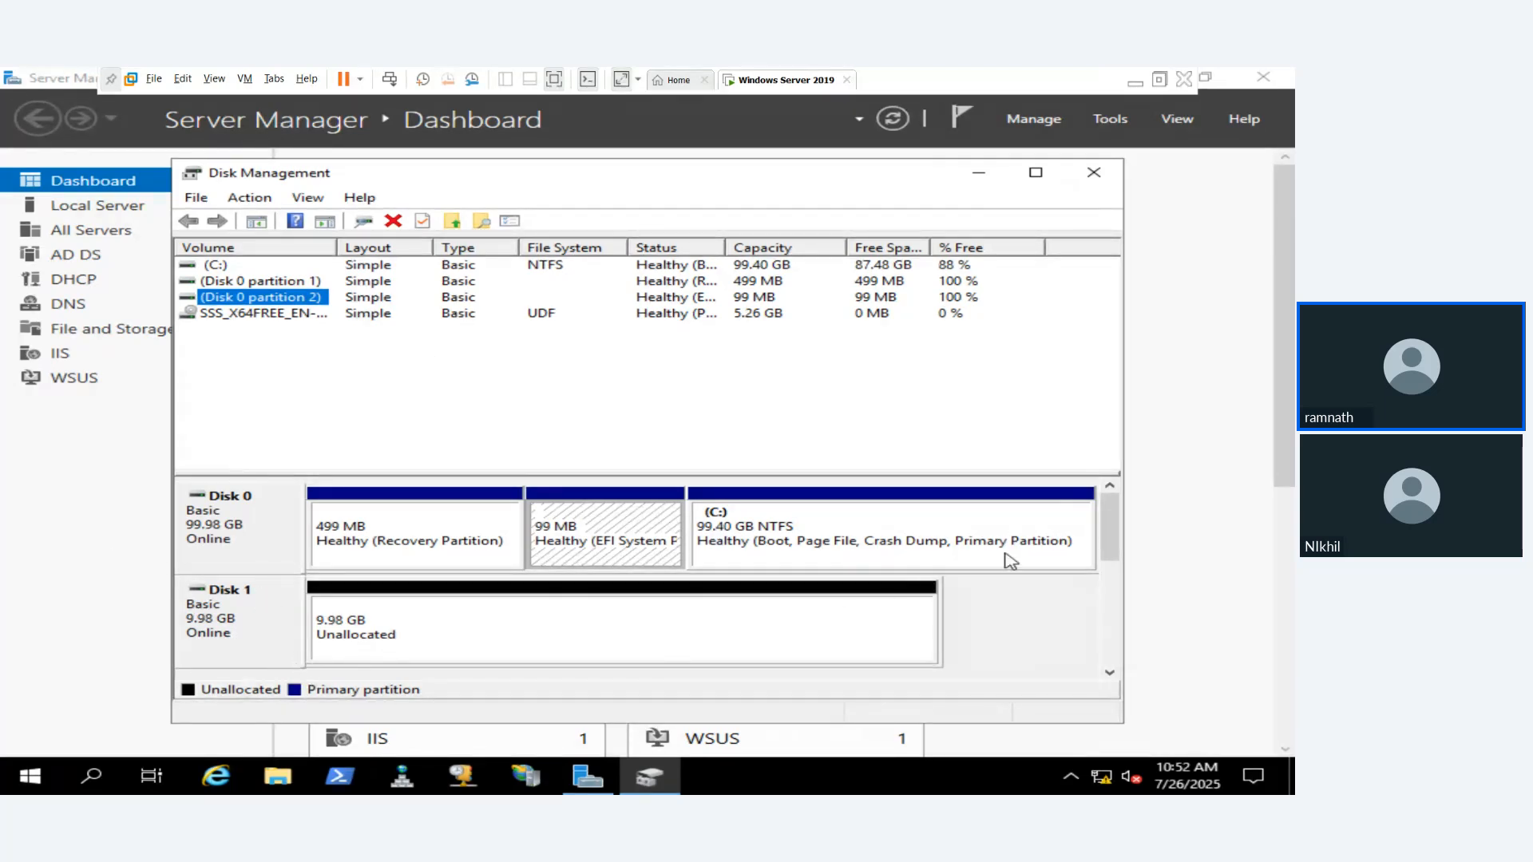
pyautogui.moveTo(1110, 550); pyautogui.dragTo(1110, 575)
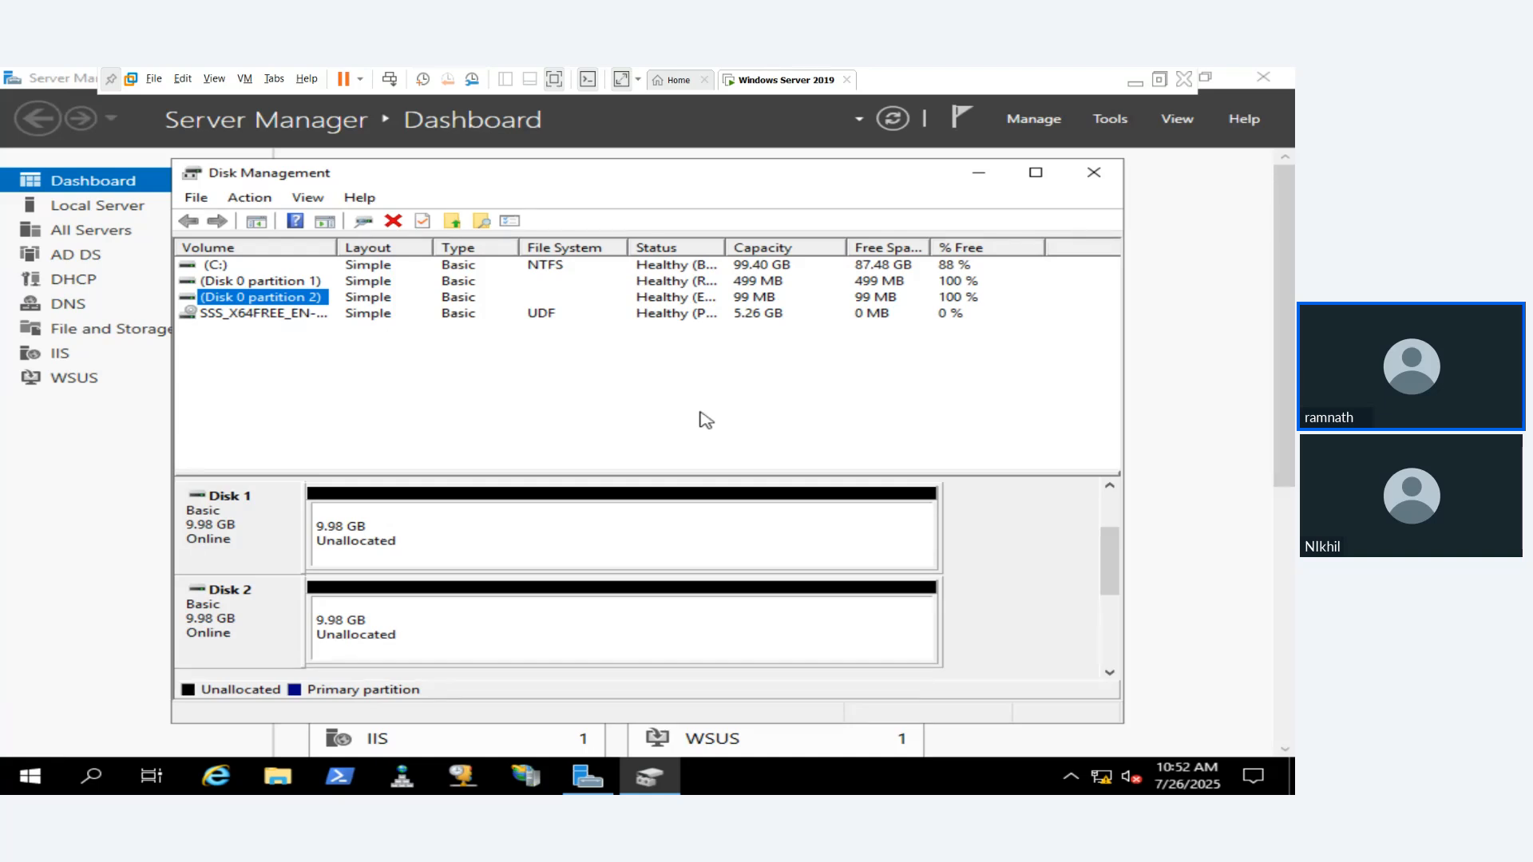
pyautogui.click(277, 774)
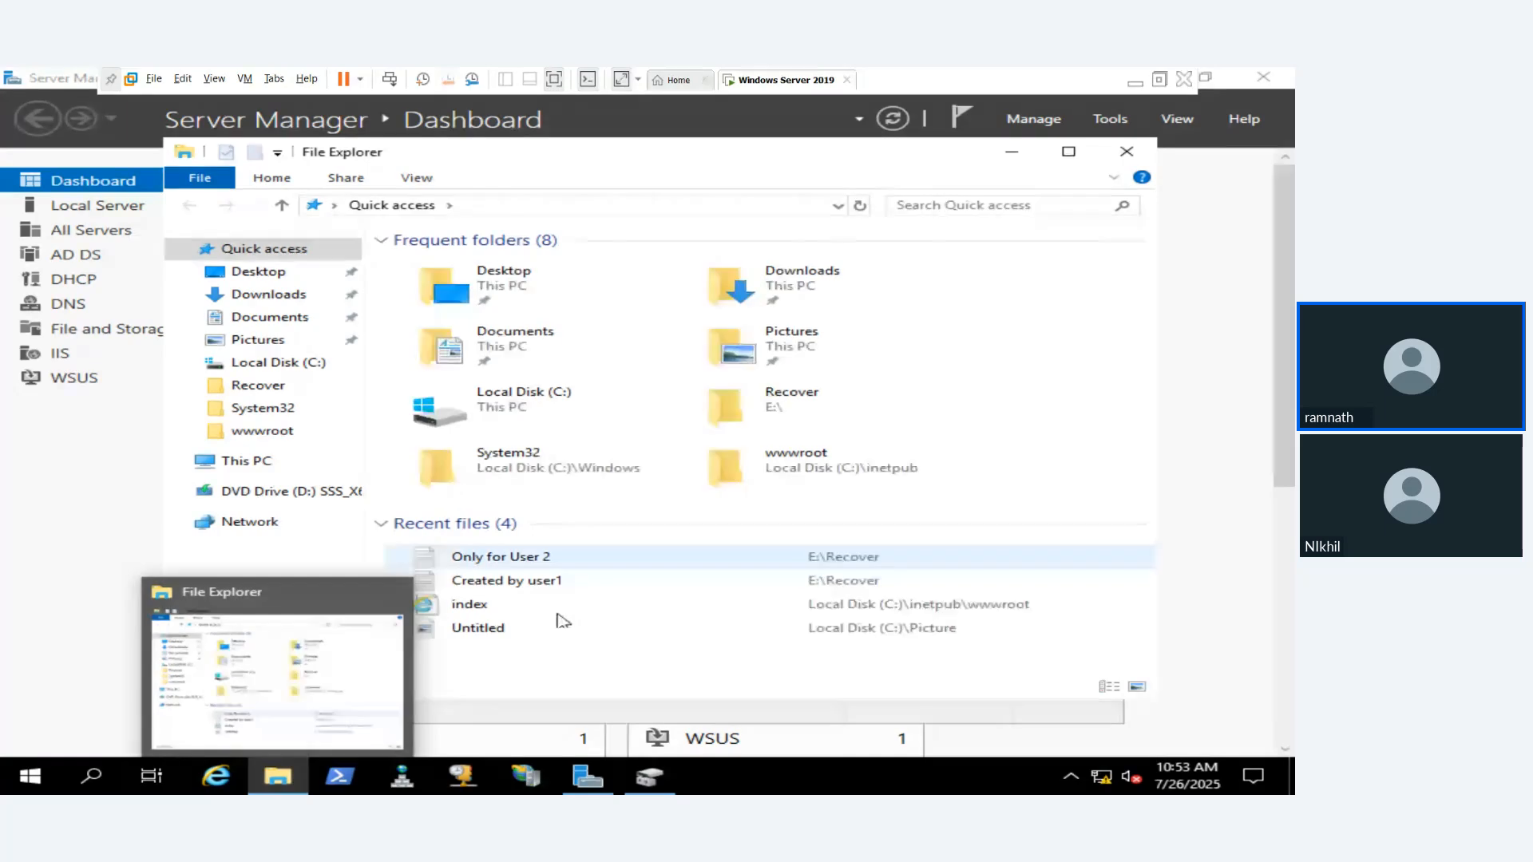
pyautogui.click(232, 460)
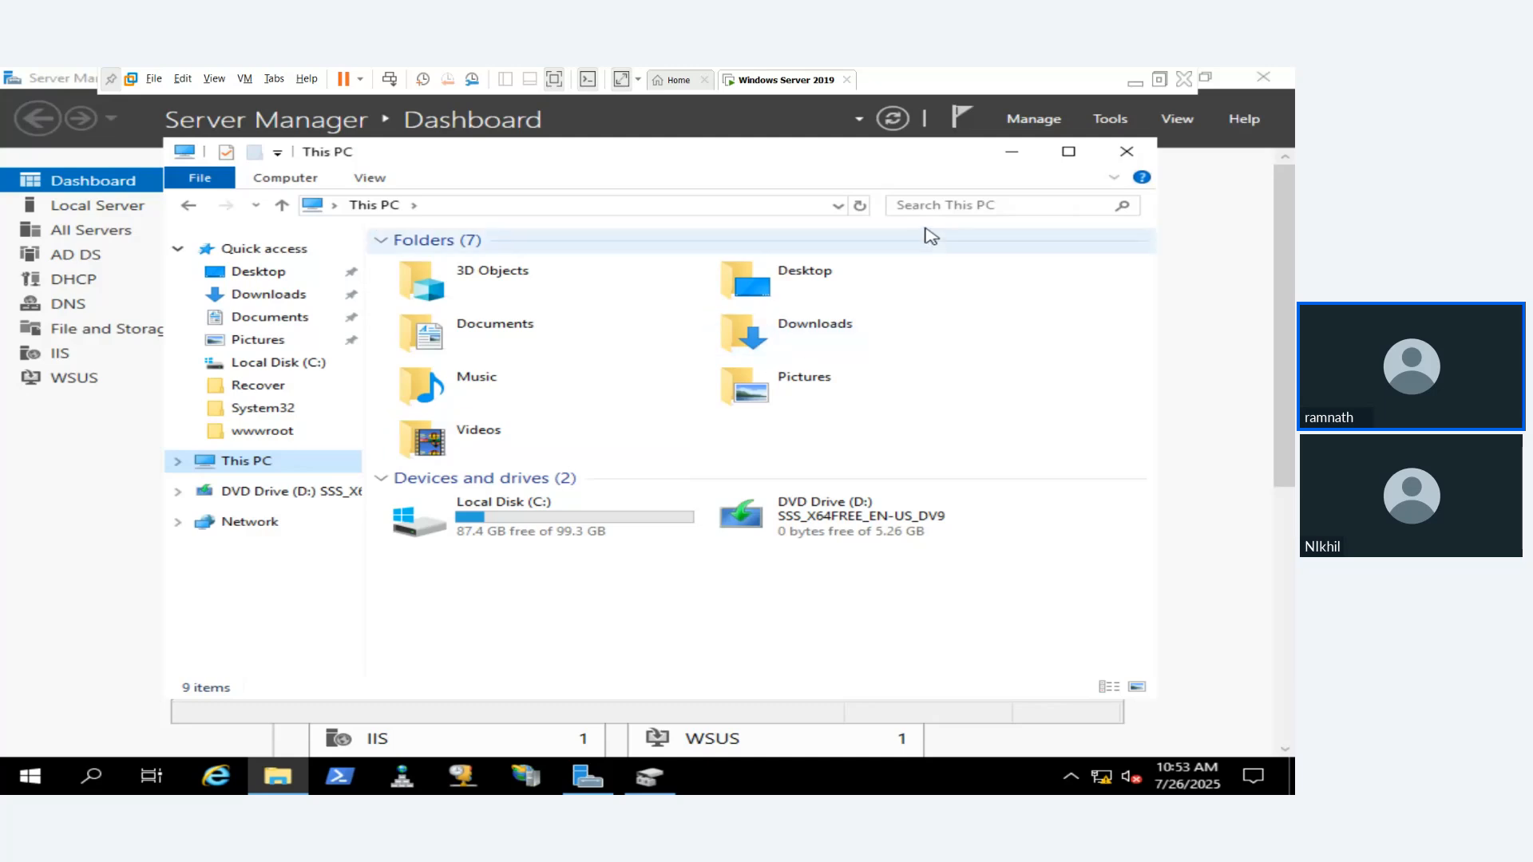
# Step: Close the Server Manager window
pyautogui.click(600, 774)
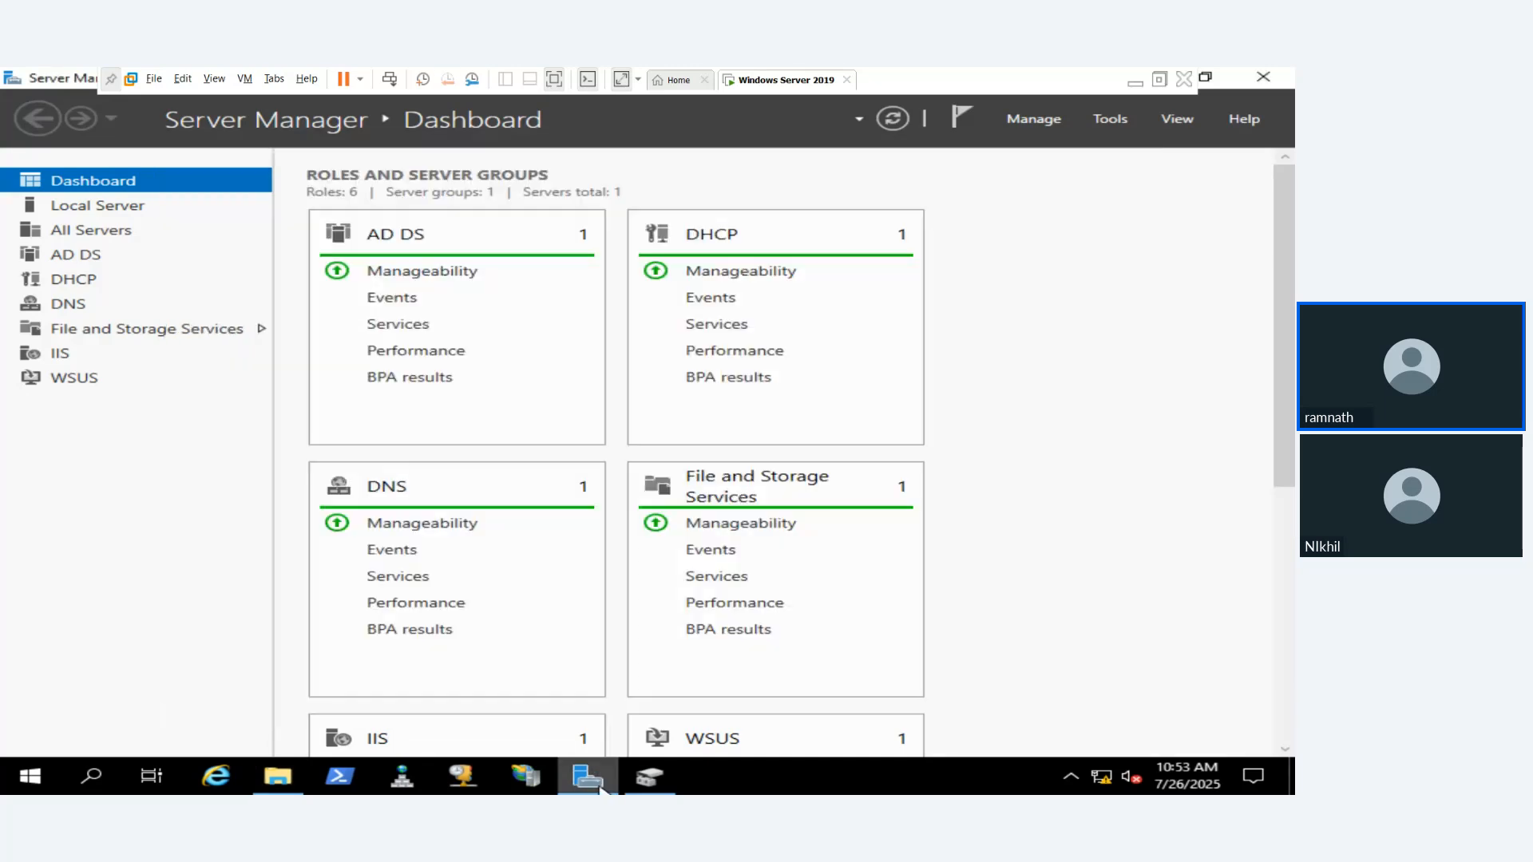
pyautogui.rightClick(601, 775)
pyautogui.click(591, 735)
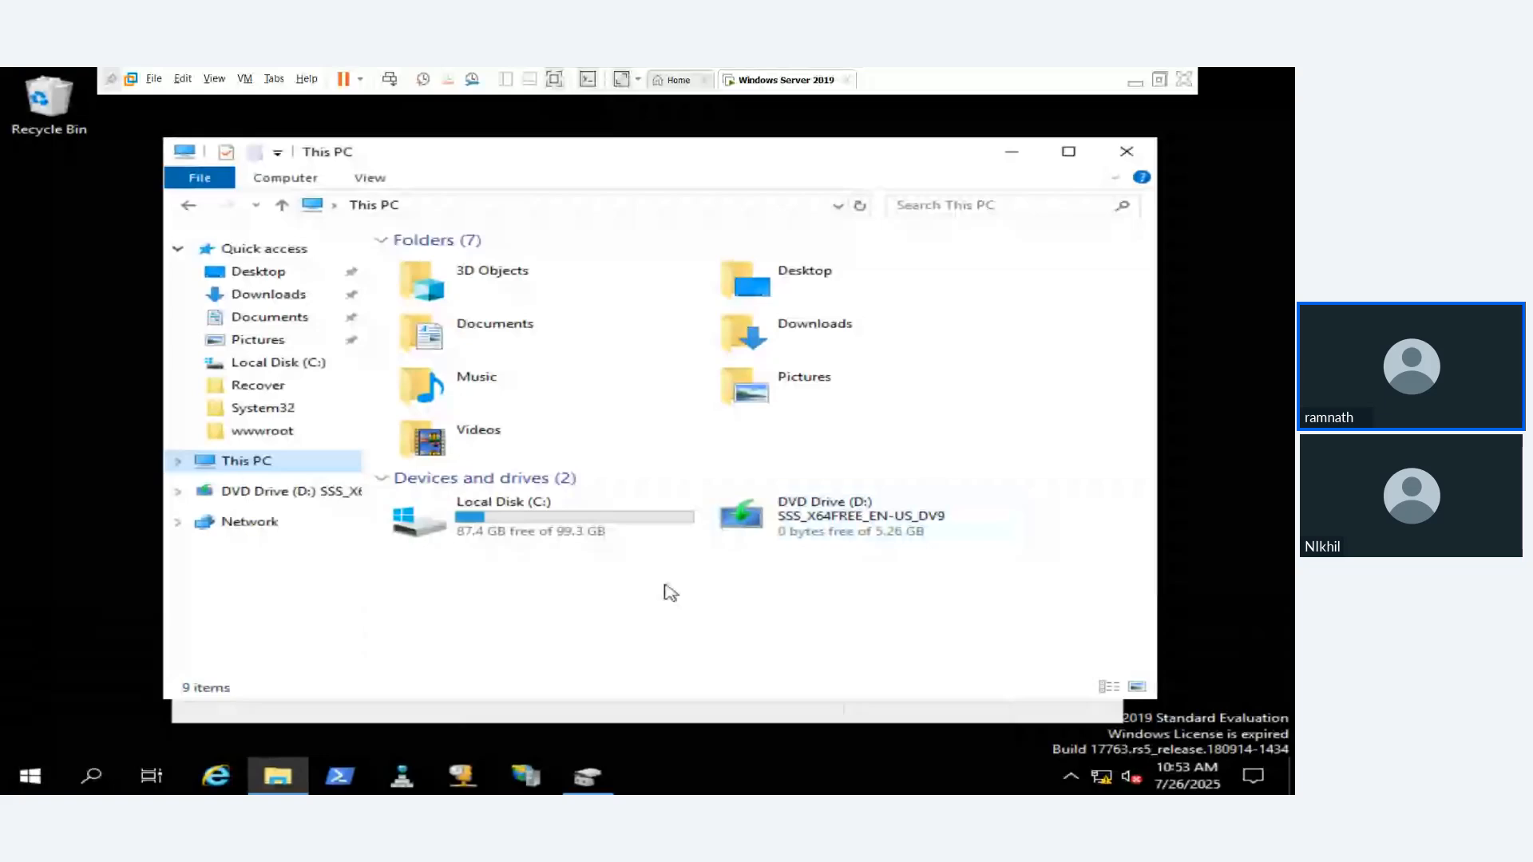
# Step: In Disk Management, start a simple volume on Disk 1's unallocated space, using all 10222 MB and drive letter E
pyautogui.click(587, 775)
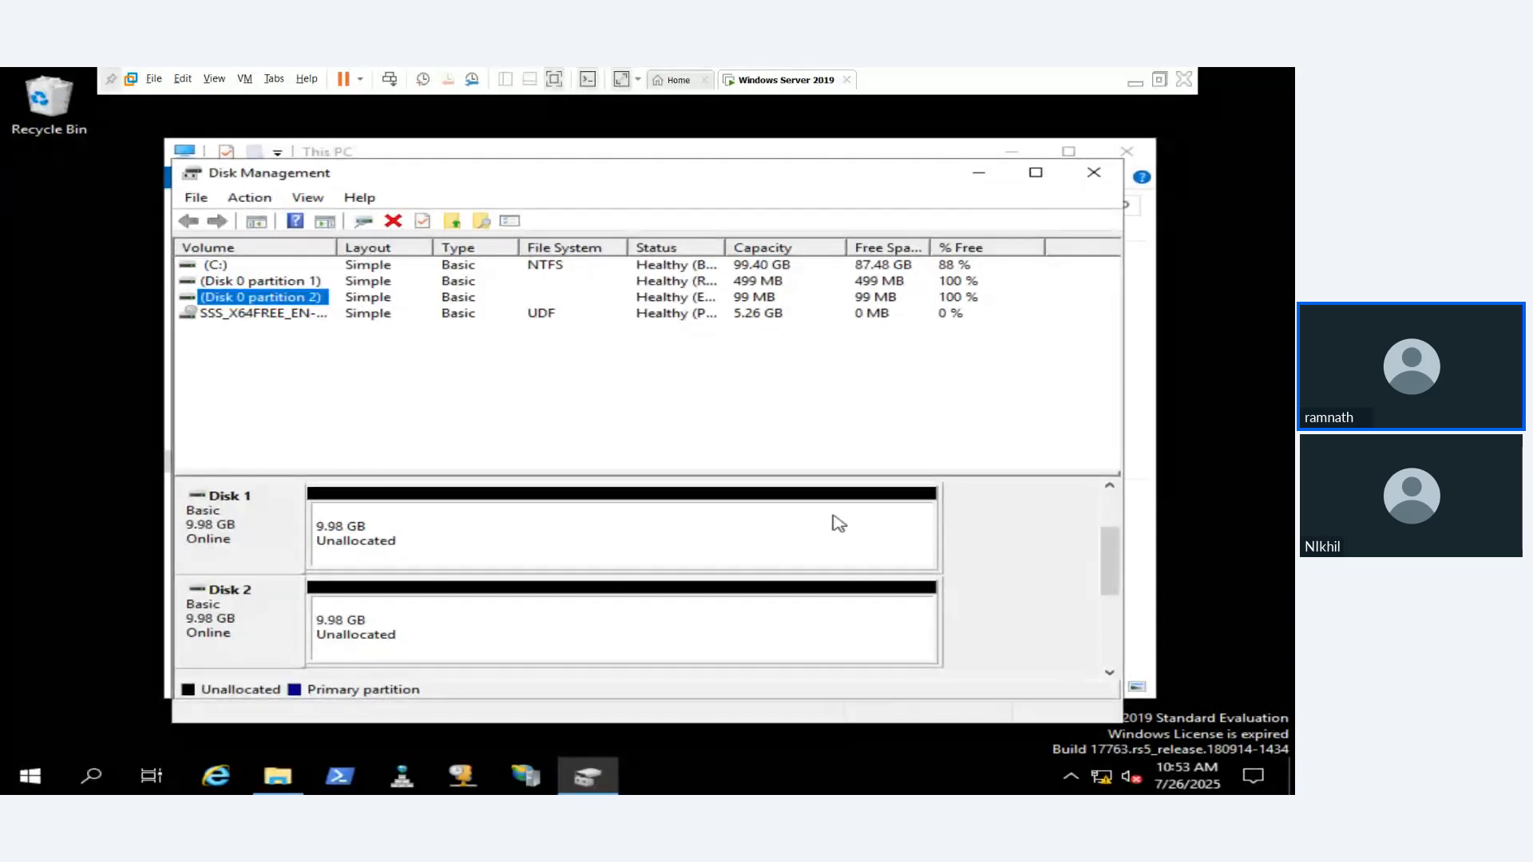
pyautogui.rightClick(517, 535)
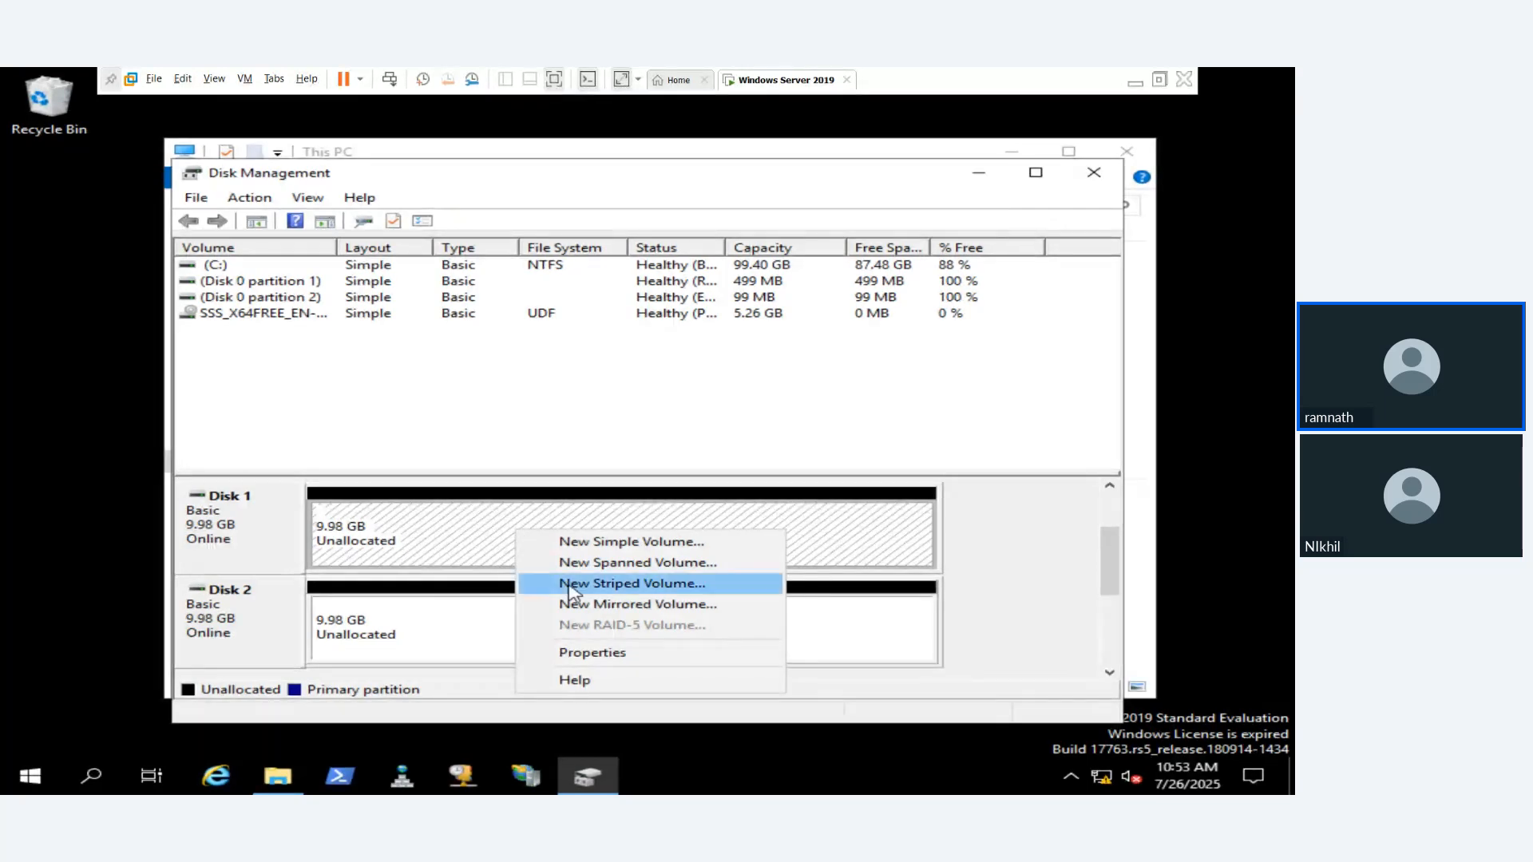
pyautogui.click(586, 547)
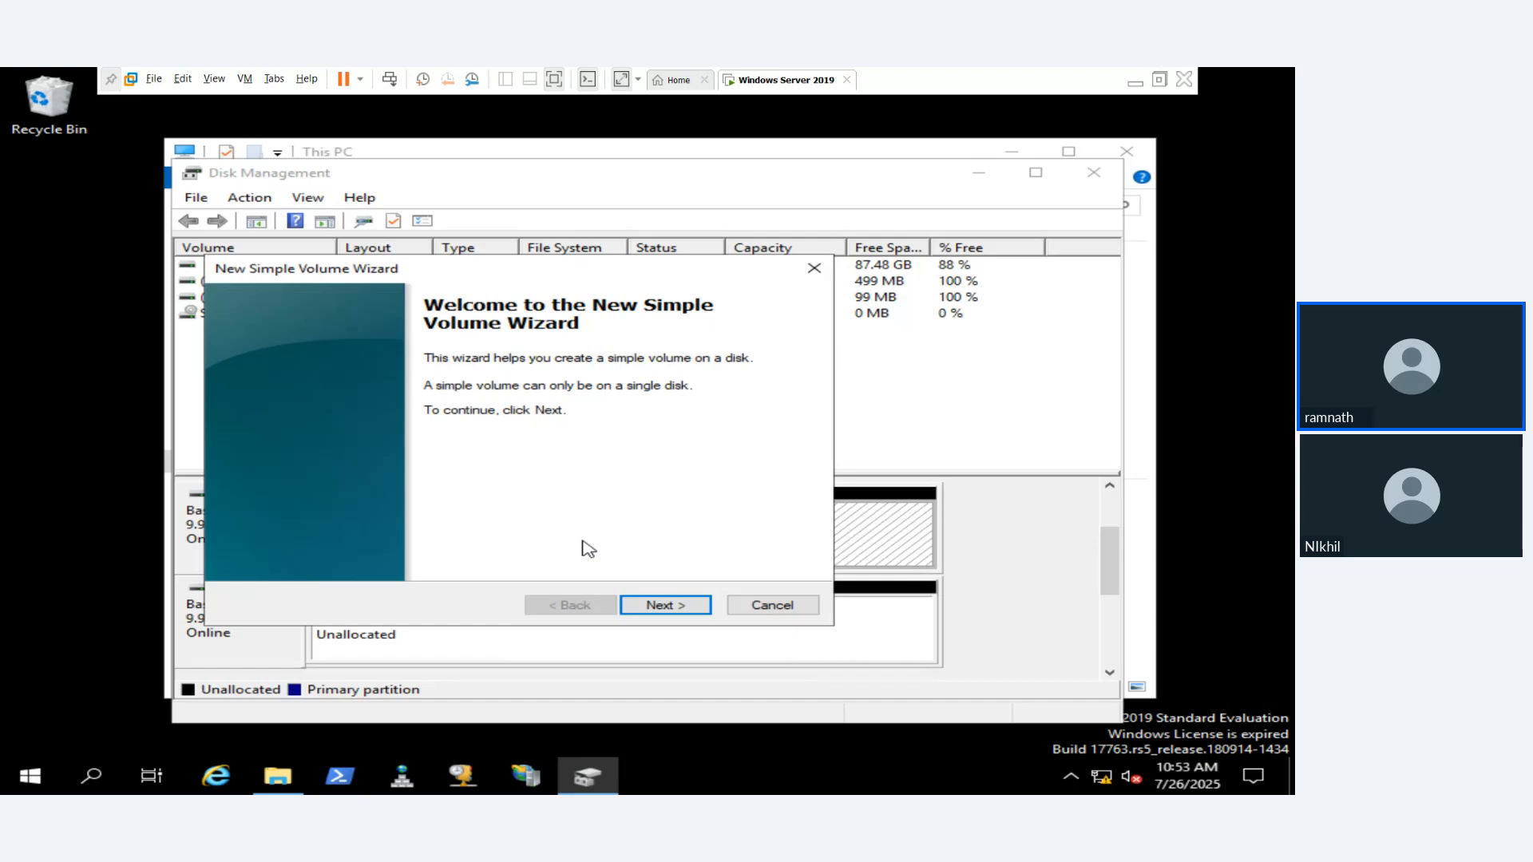
pyautogui.click(656, 605)
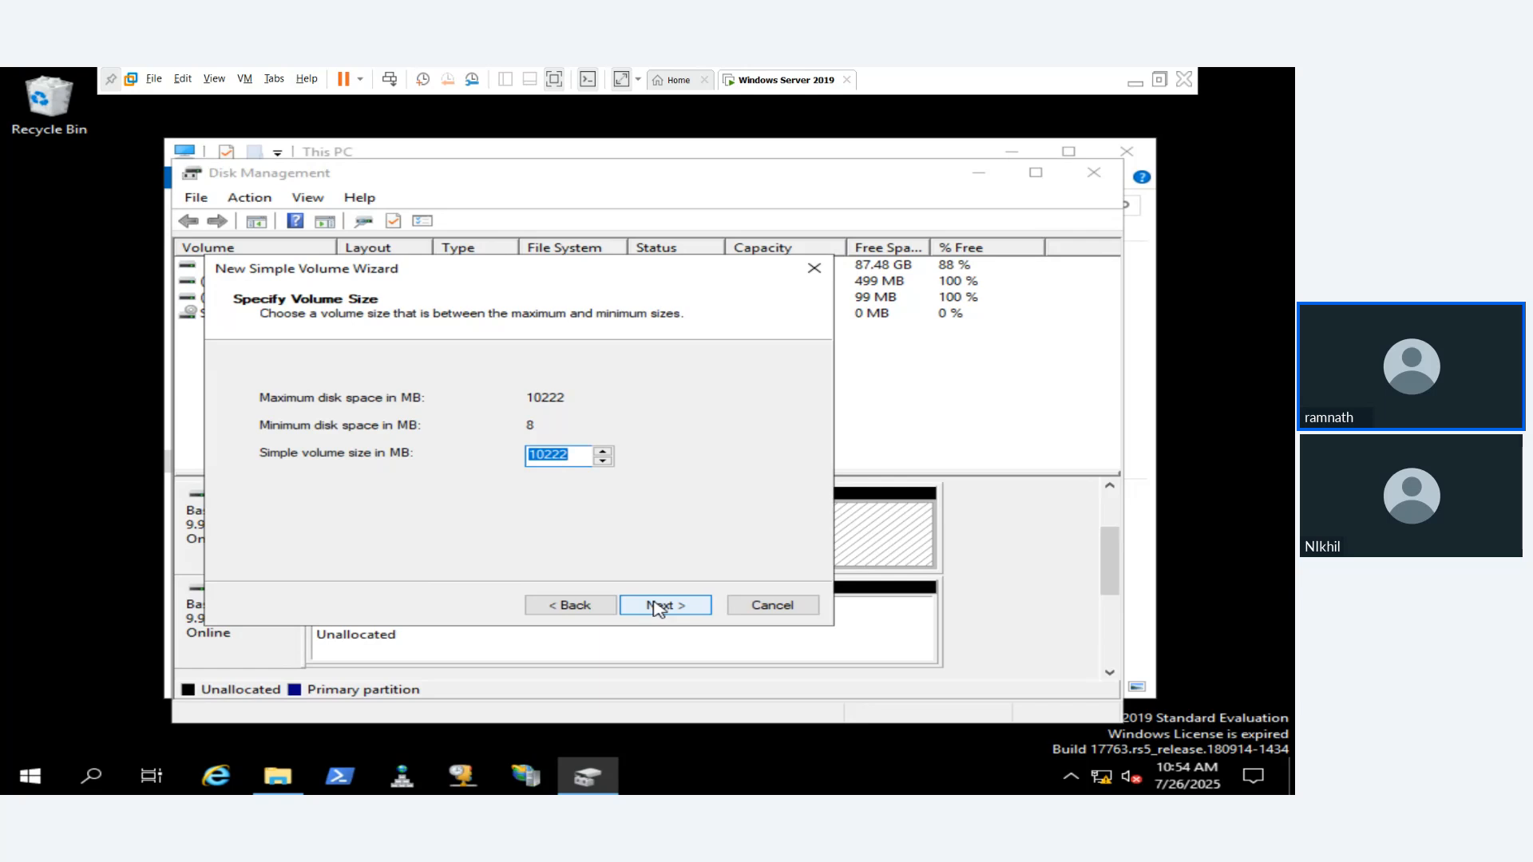
pyautogui.click(657, 606)
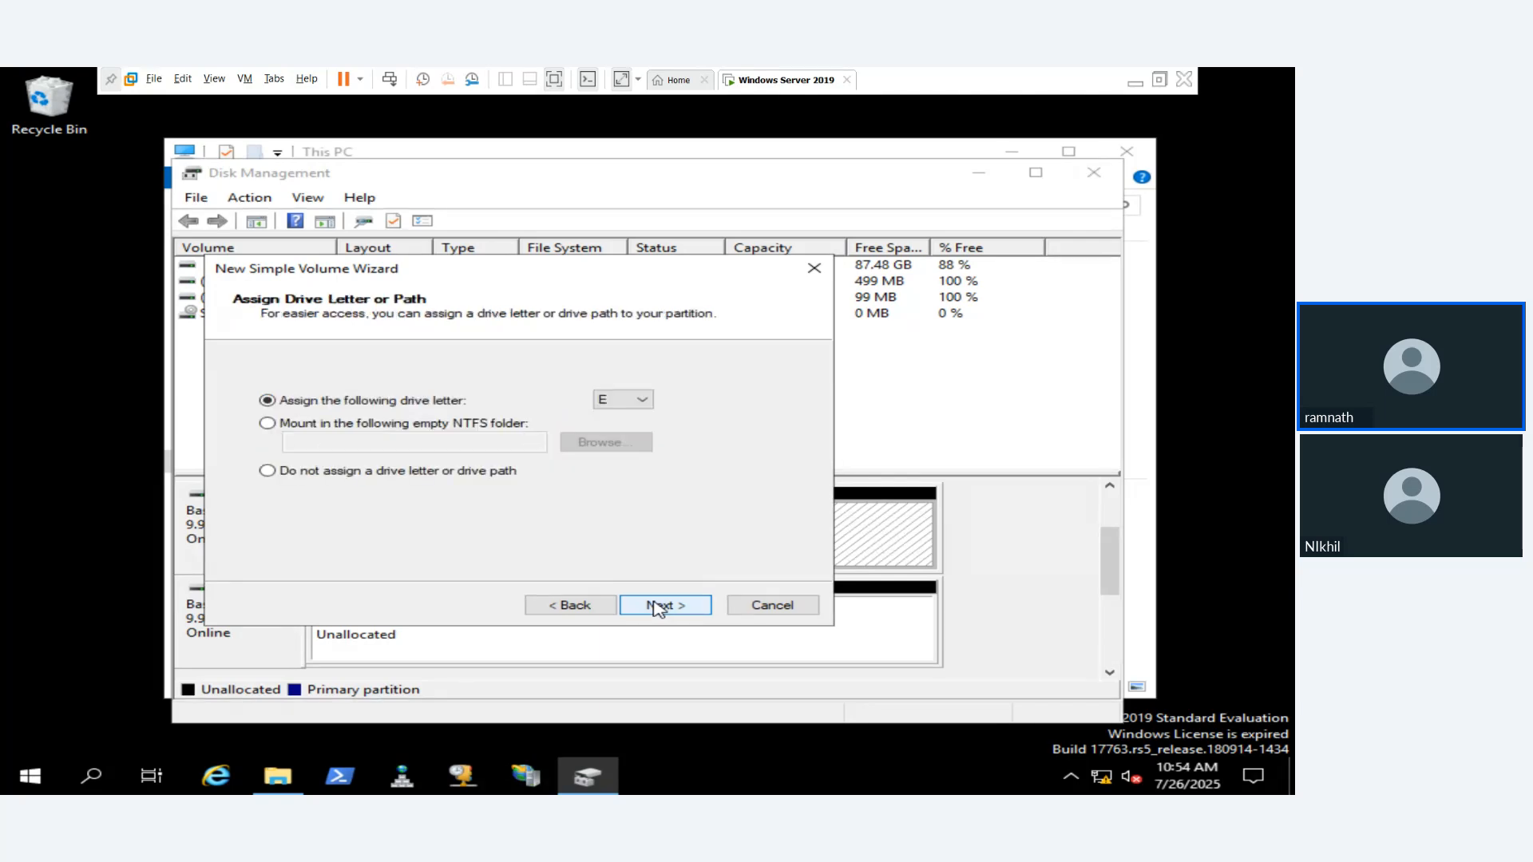
pyautogui.click(611, 604)
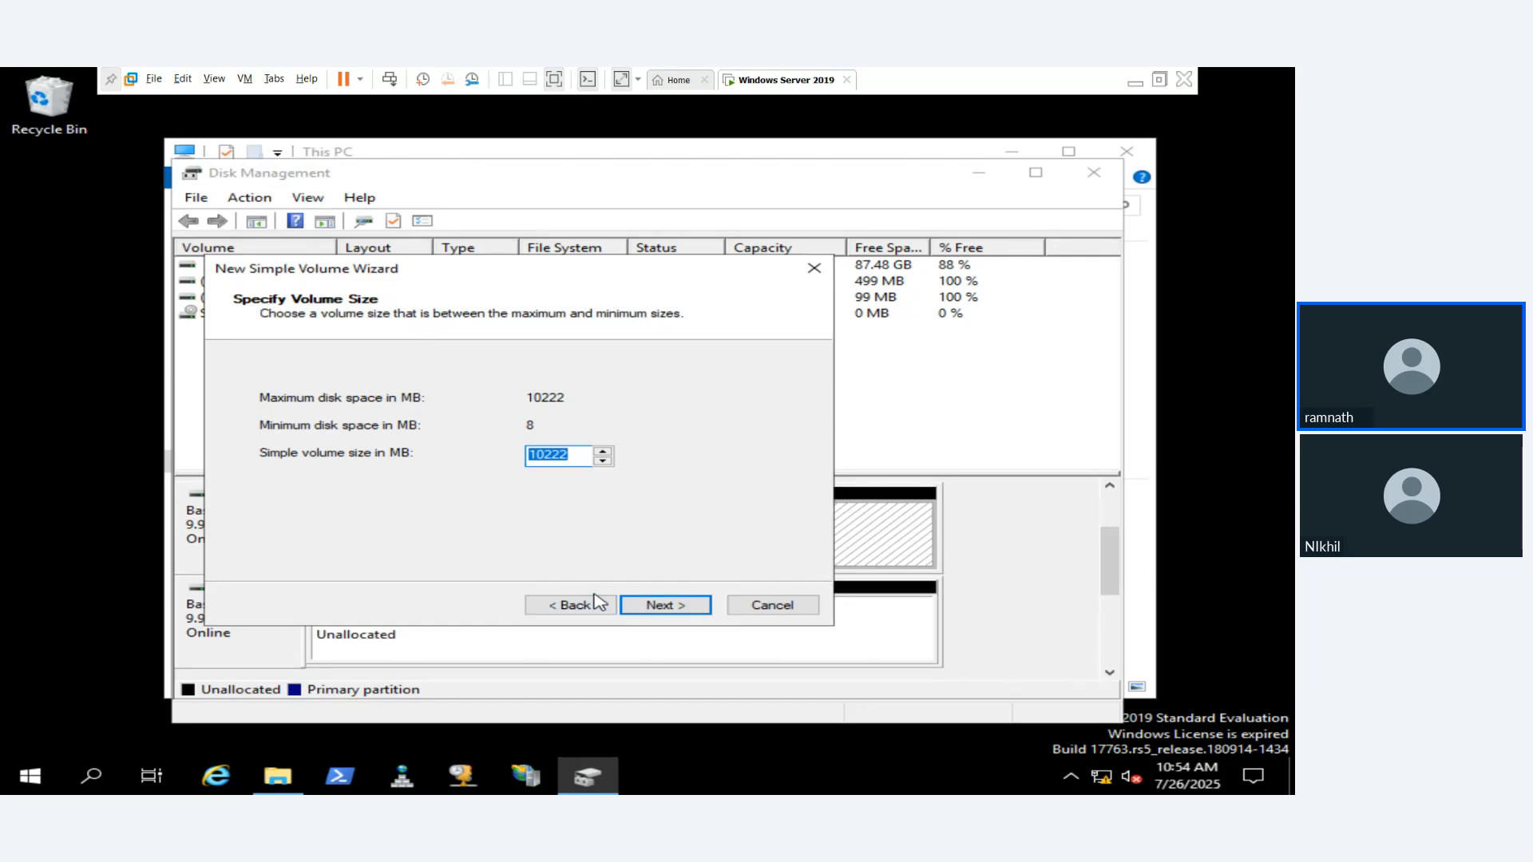
pyautogui.click(597, 604)
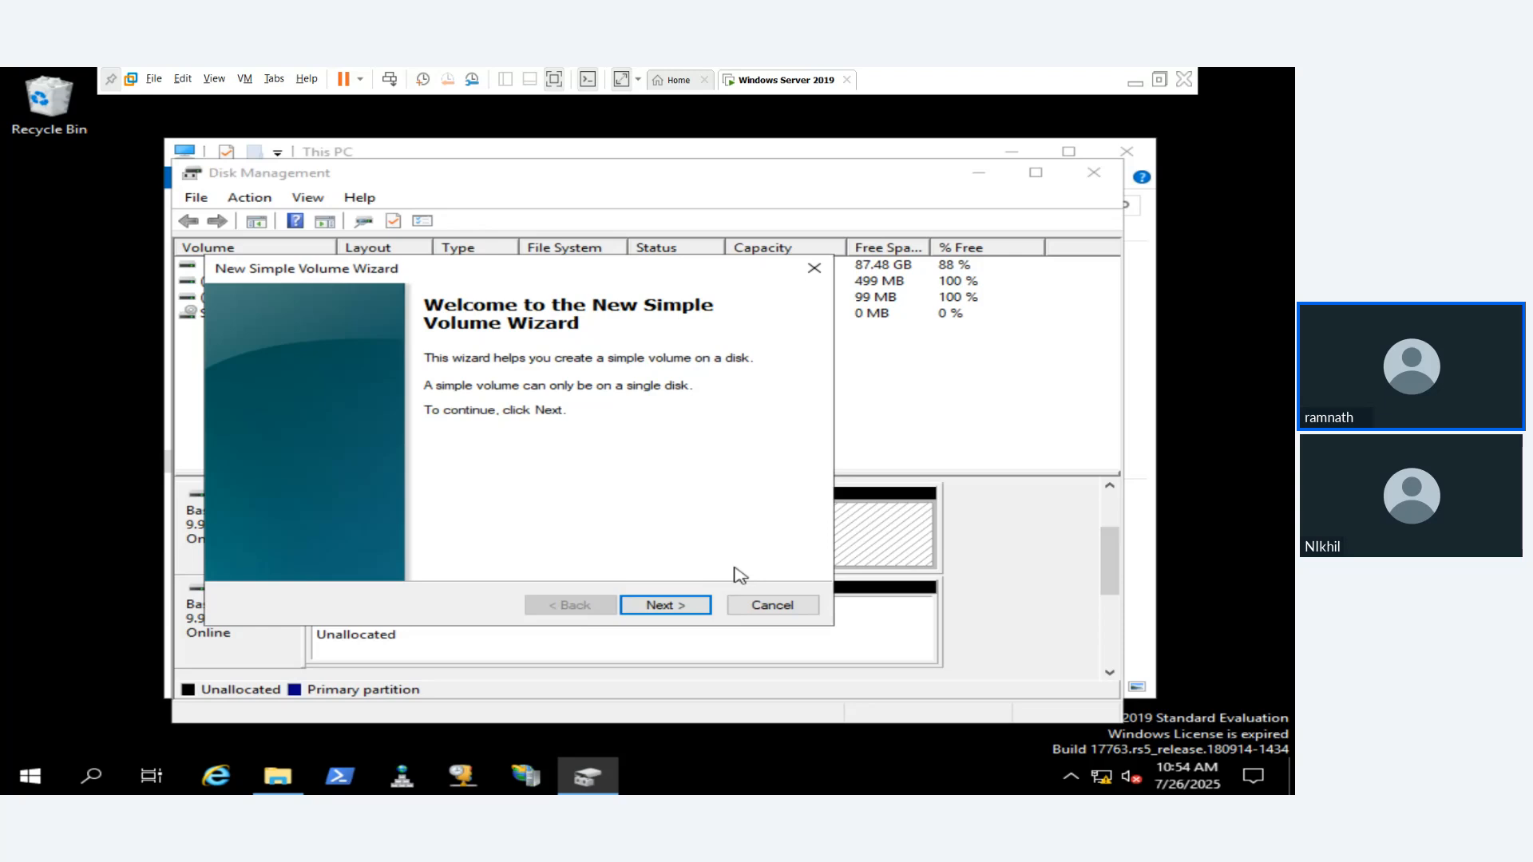
pyautogui.click(706, 609)
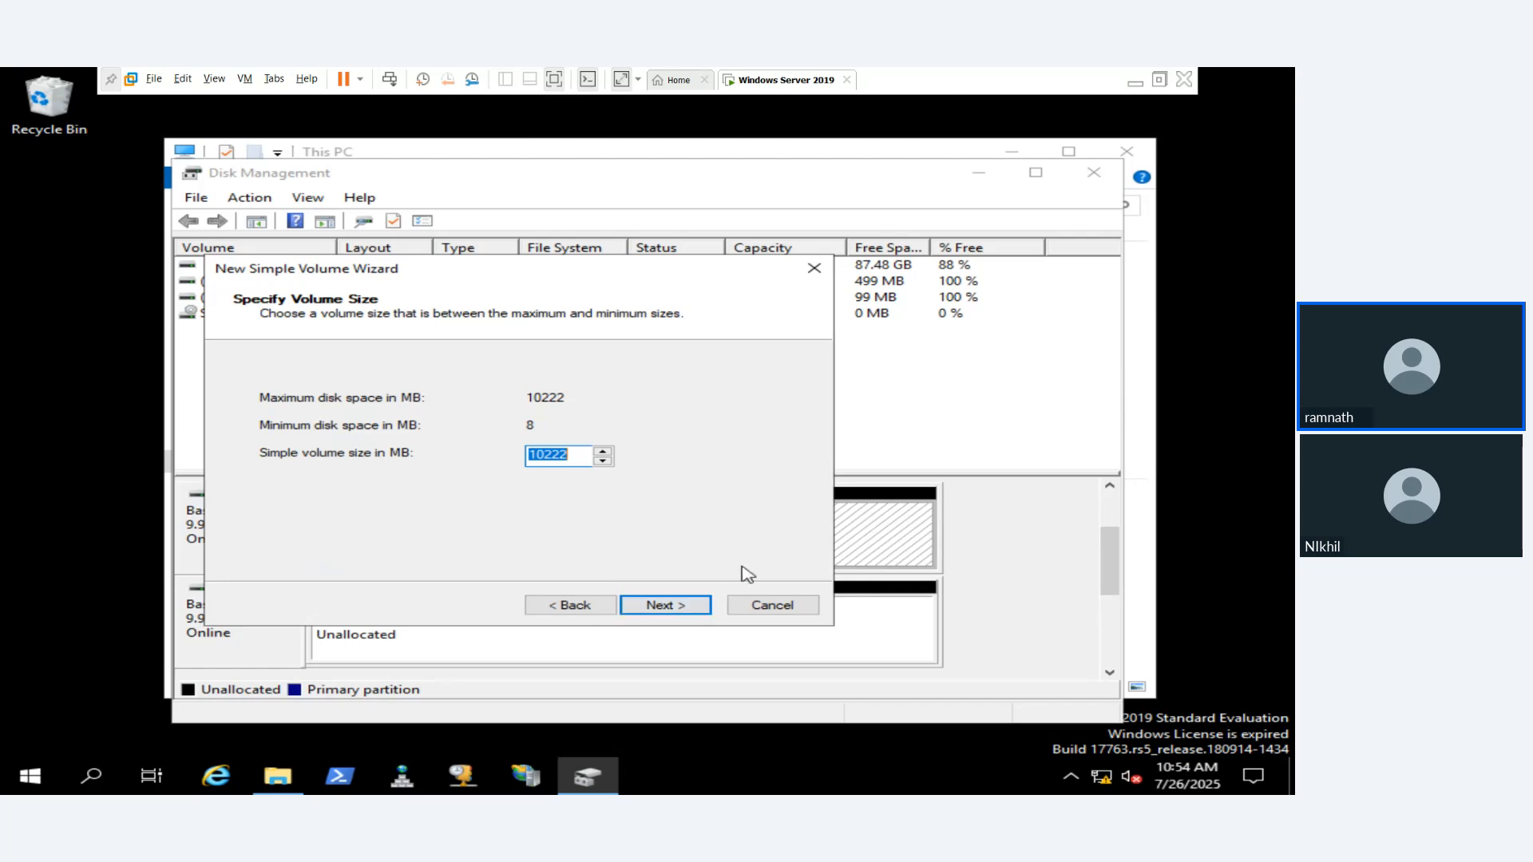
pyautogui.click(665, 609)
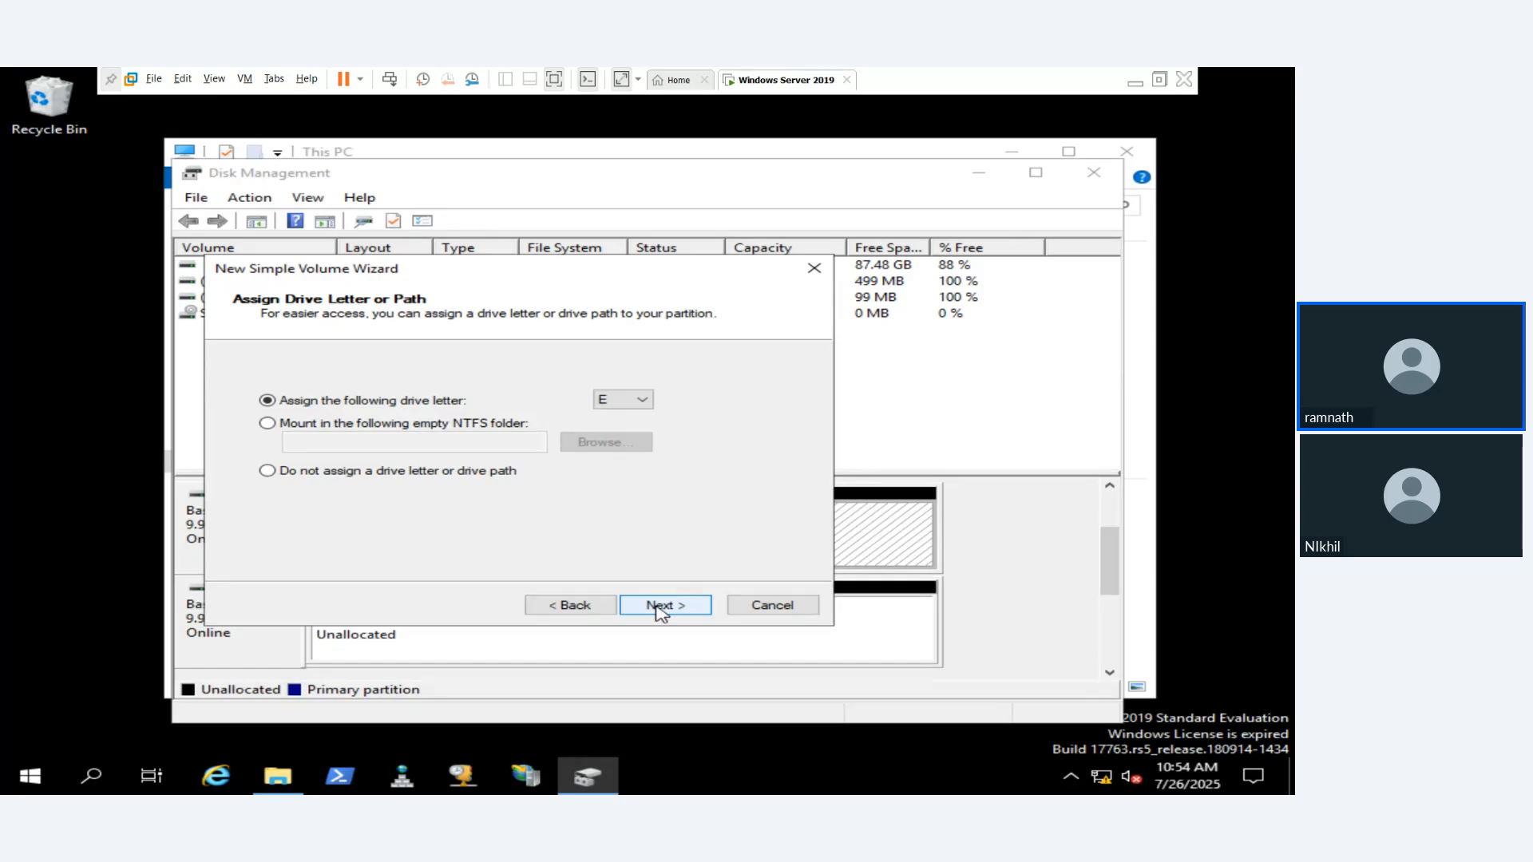
pyautogui.click(660, 609)
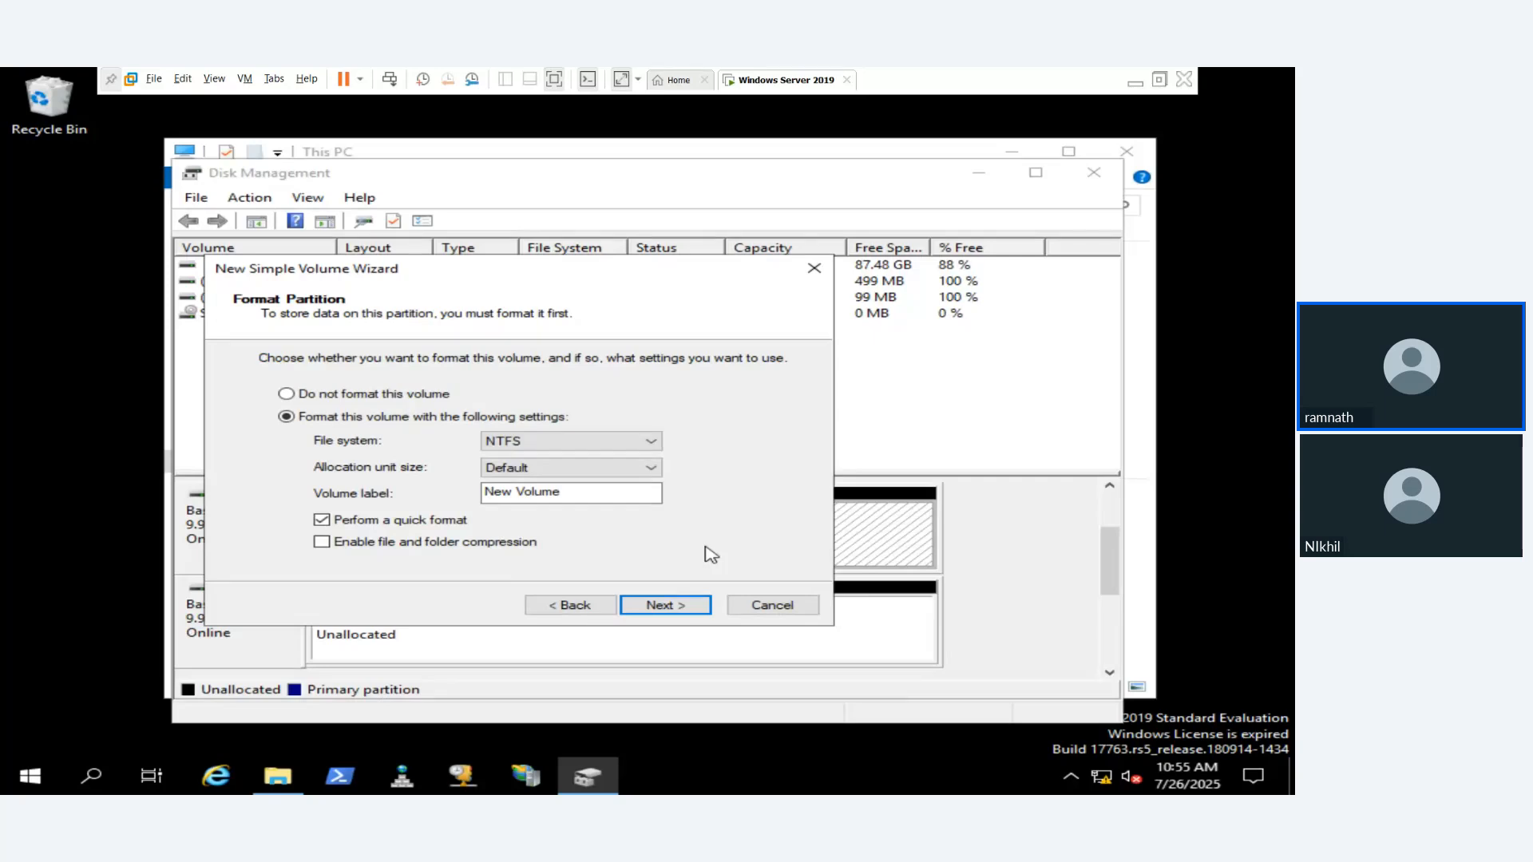
# Step: Select the NTFS file system for the Disk 1 volume, keeping the Default allocation unit size
pyautogui.click(617, 441)
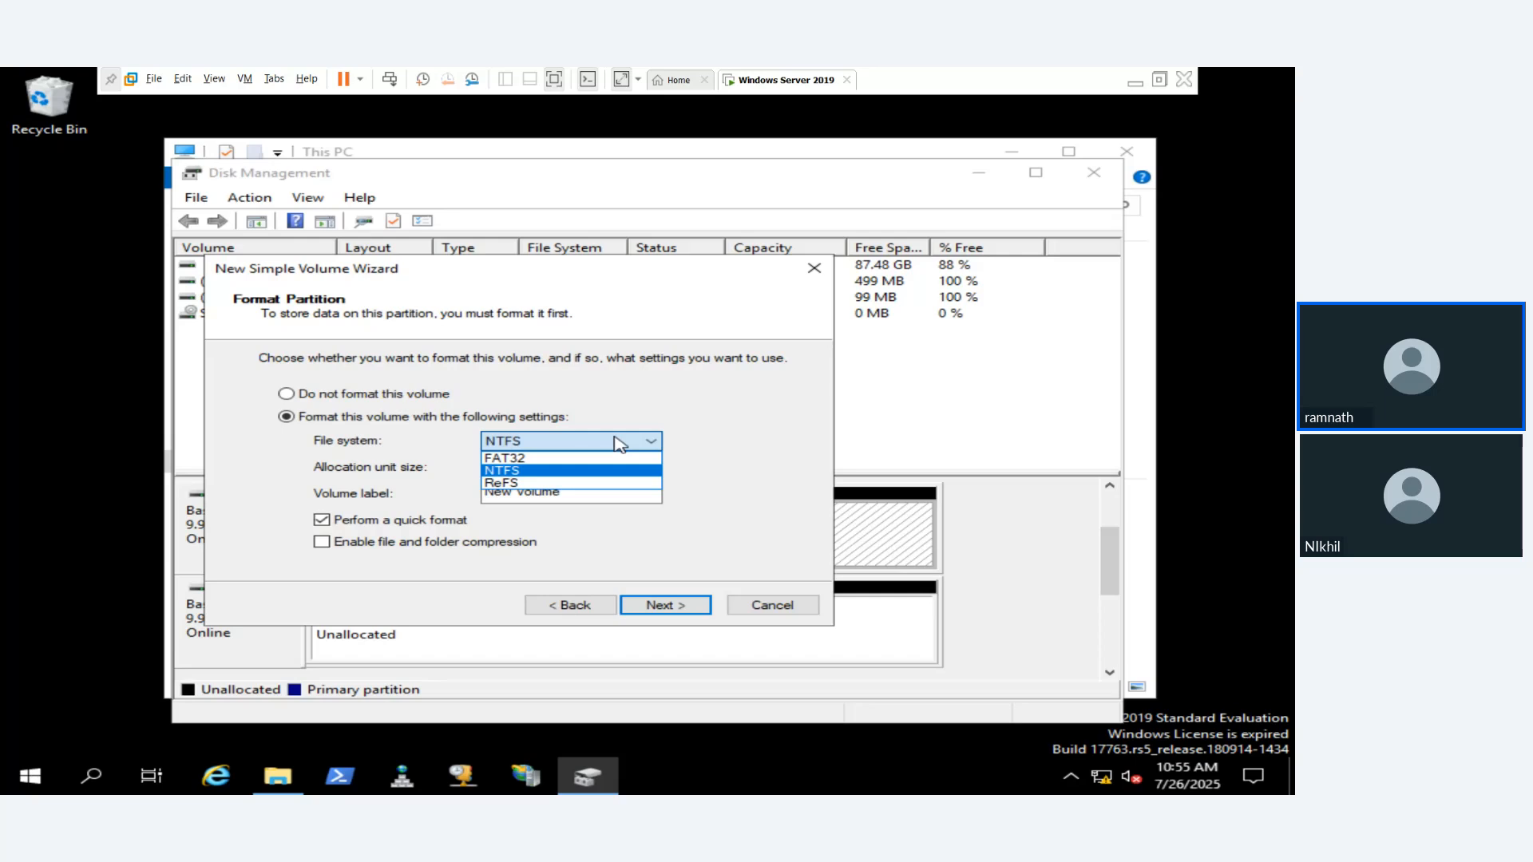
pyautogui.click(565, 472)
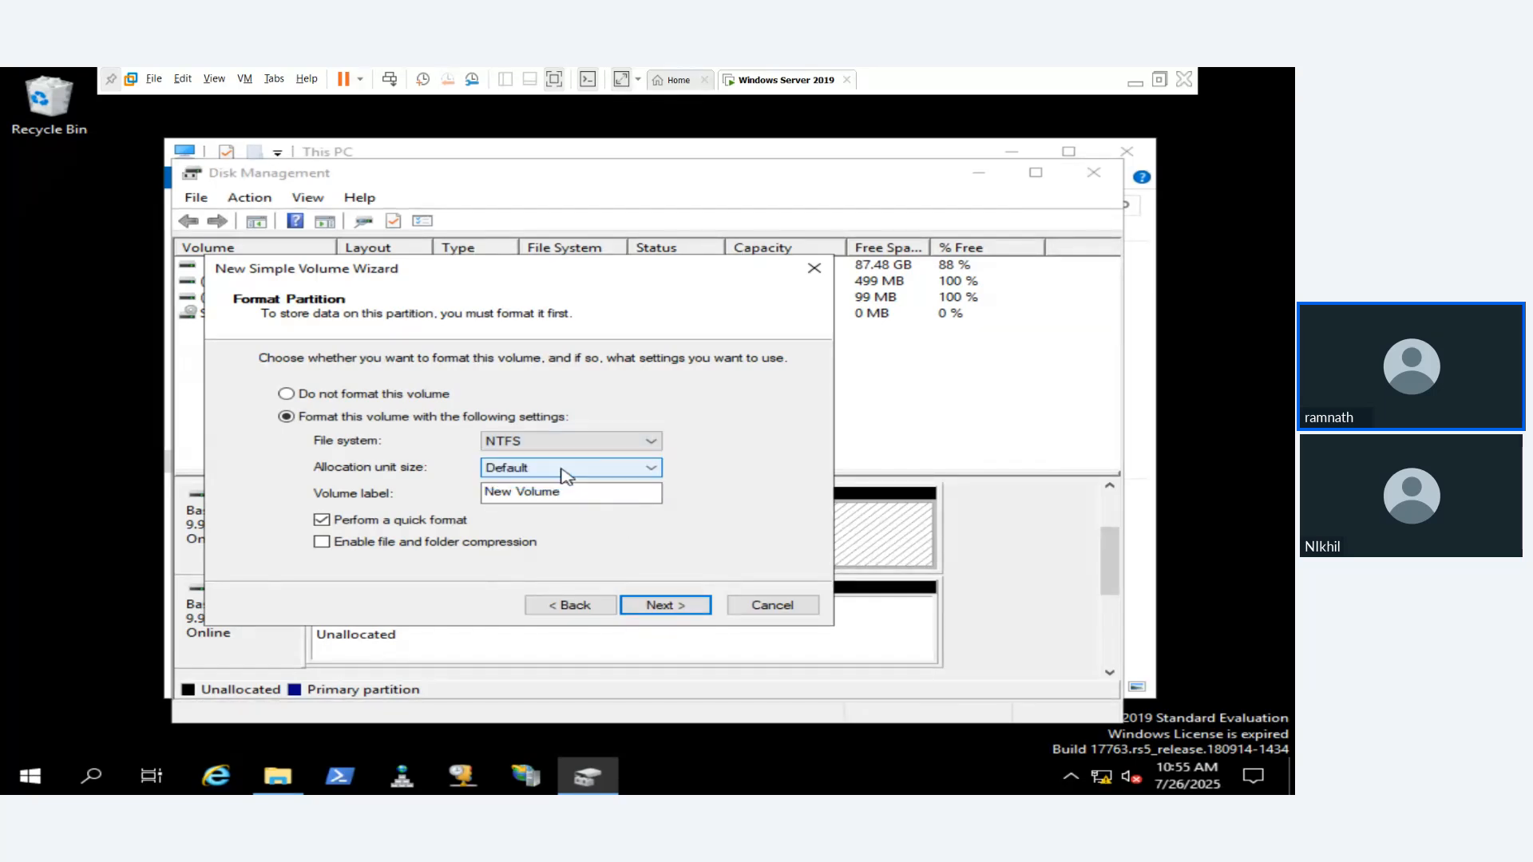
pyautogui.click(658, 471)
pyautogui.click(656, 473)
pyautogui.click(656, 473)
pyautogui.click(661, 473)
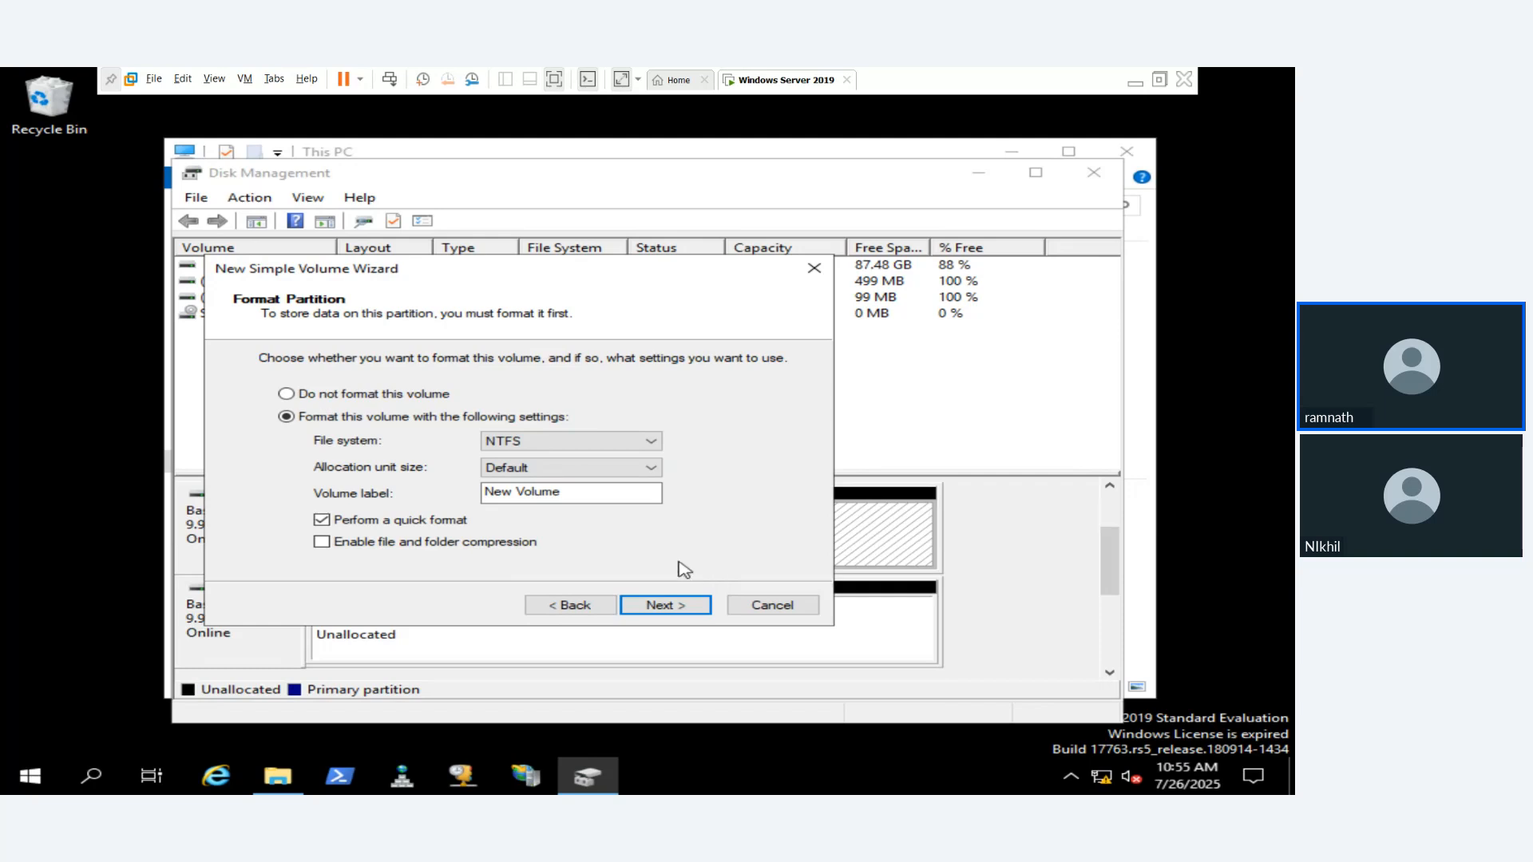
# Step: Label the Disk 1 volume "Simple Volume 1" and create it with a quick format
pyautogui.click(597, 491)
pyautogui.moveTo(597, 491); pyautogui.dragTo(471, 492)
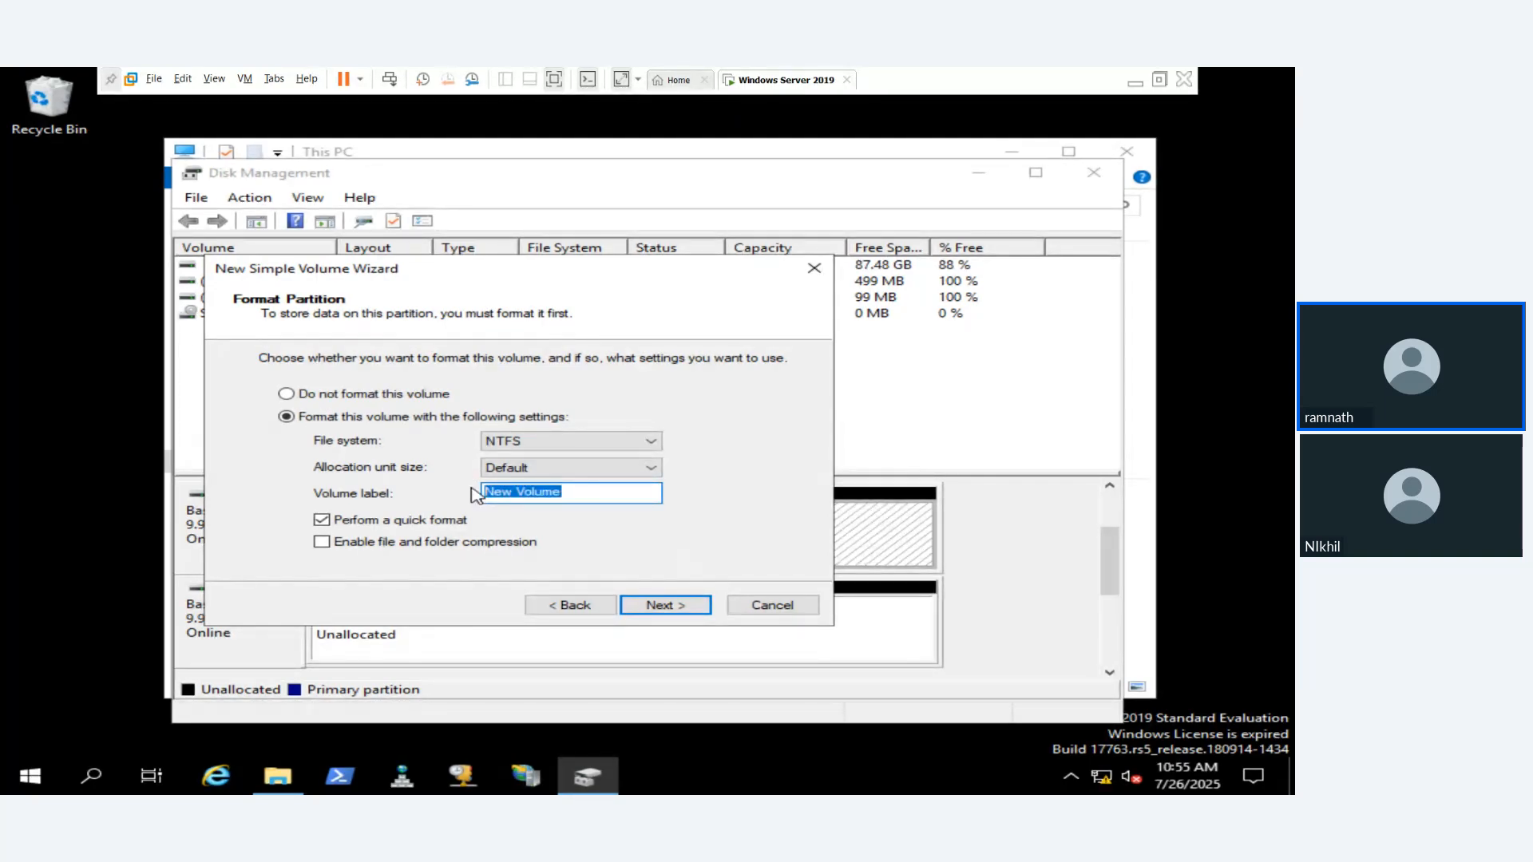
pyautogui.write('Simple')
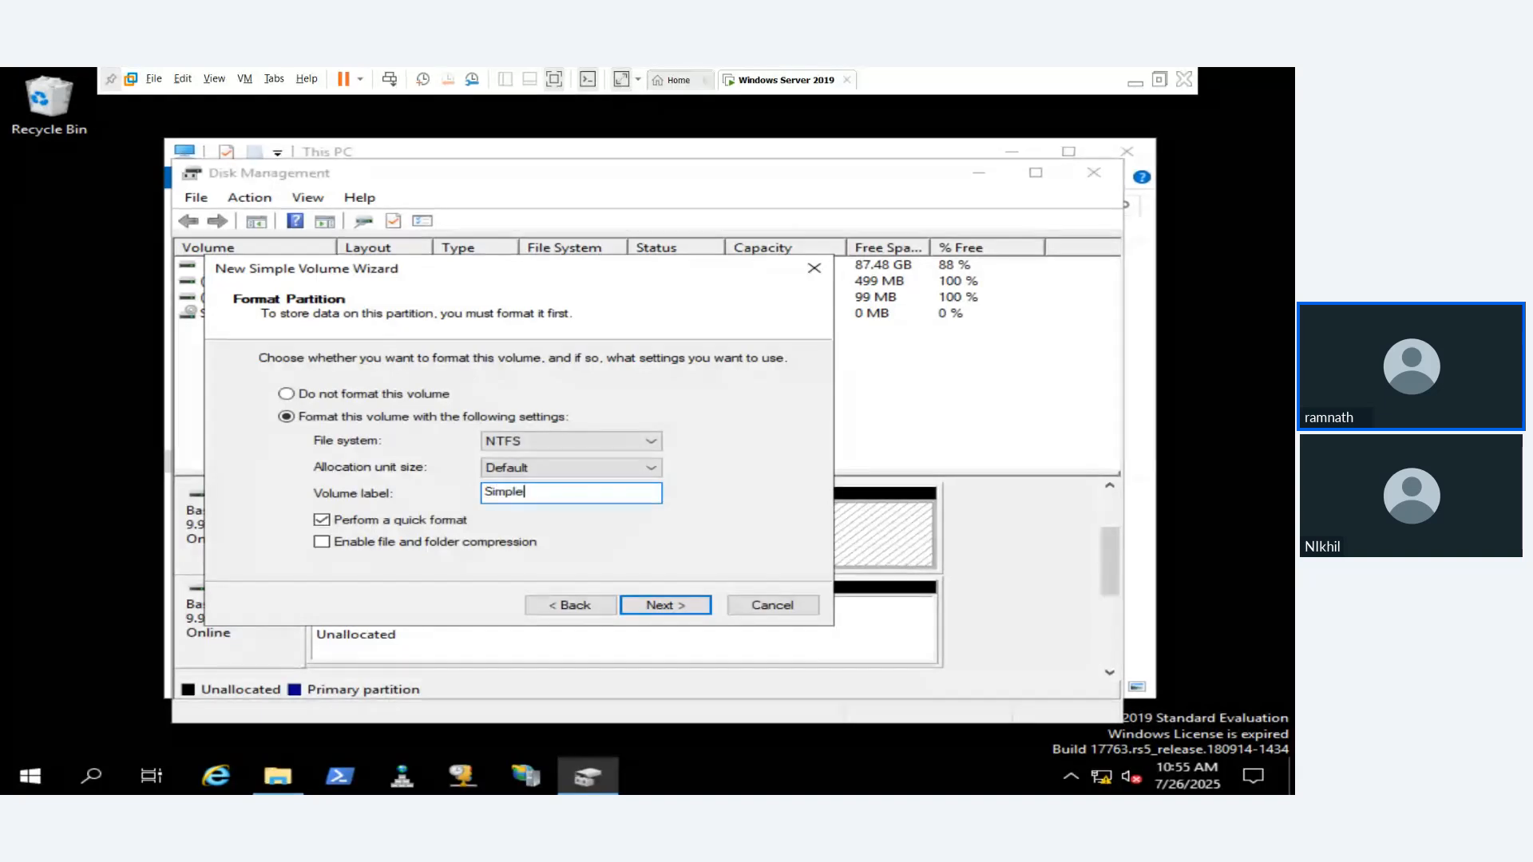
pyautogui.write(' V')
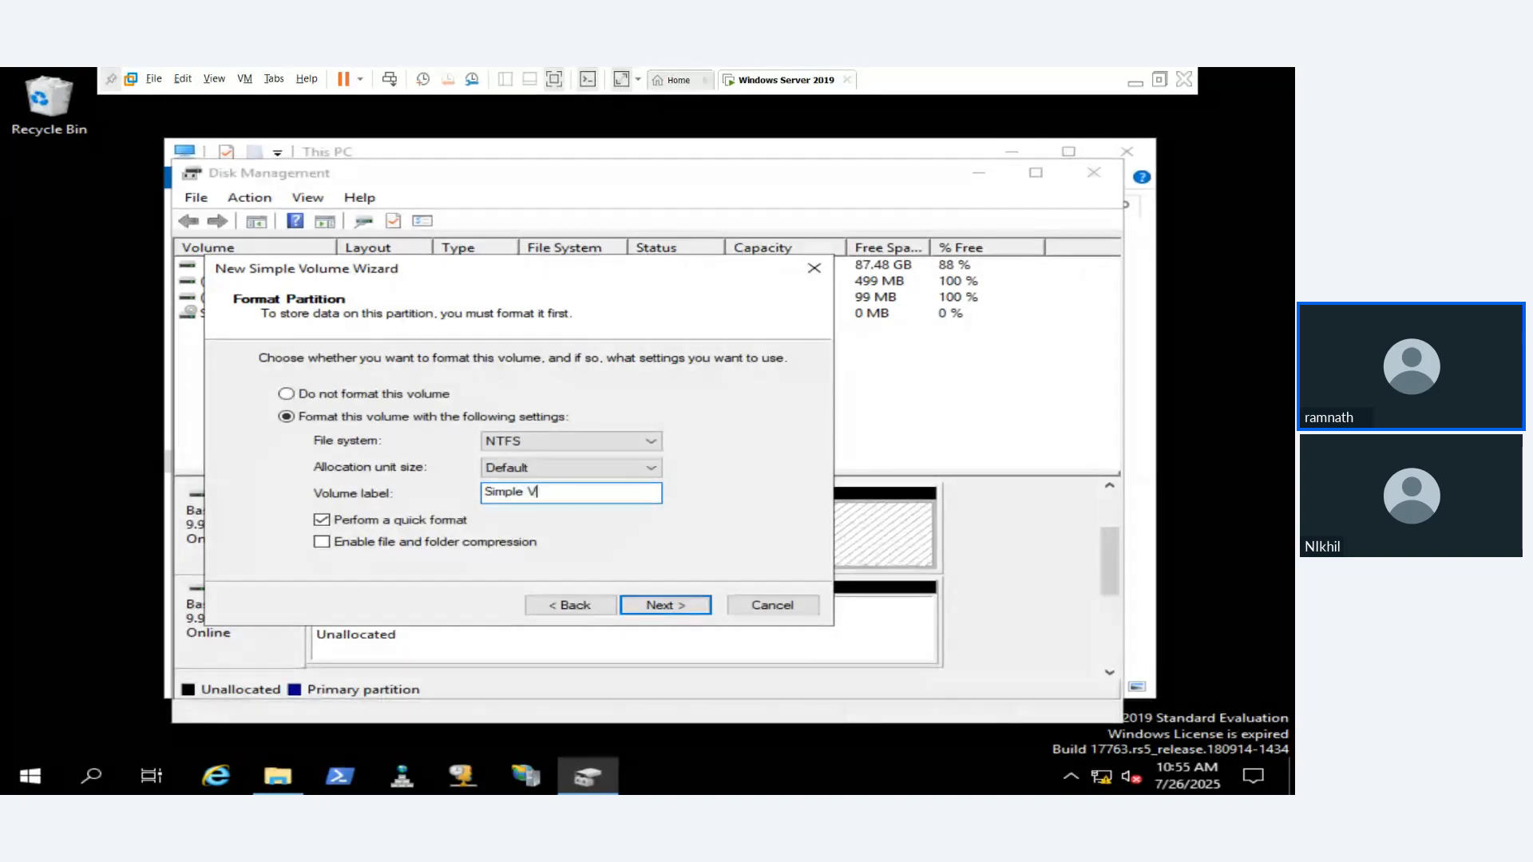
pyautogui.write('olume 1')
pyautogui.click(641, 607)
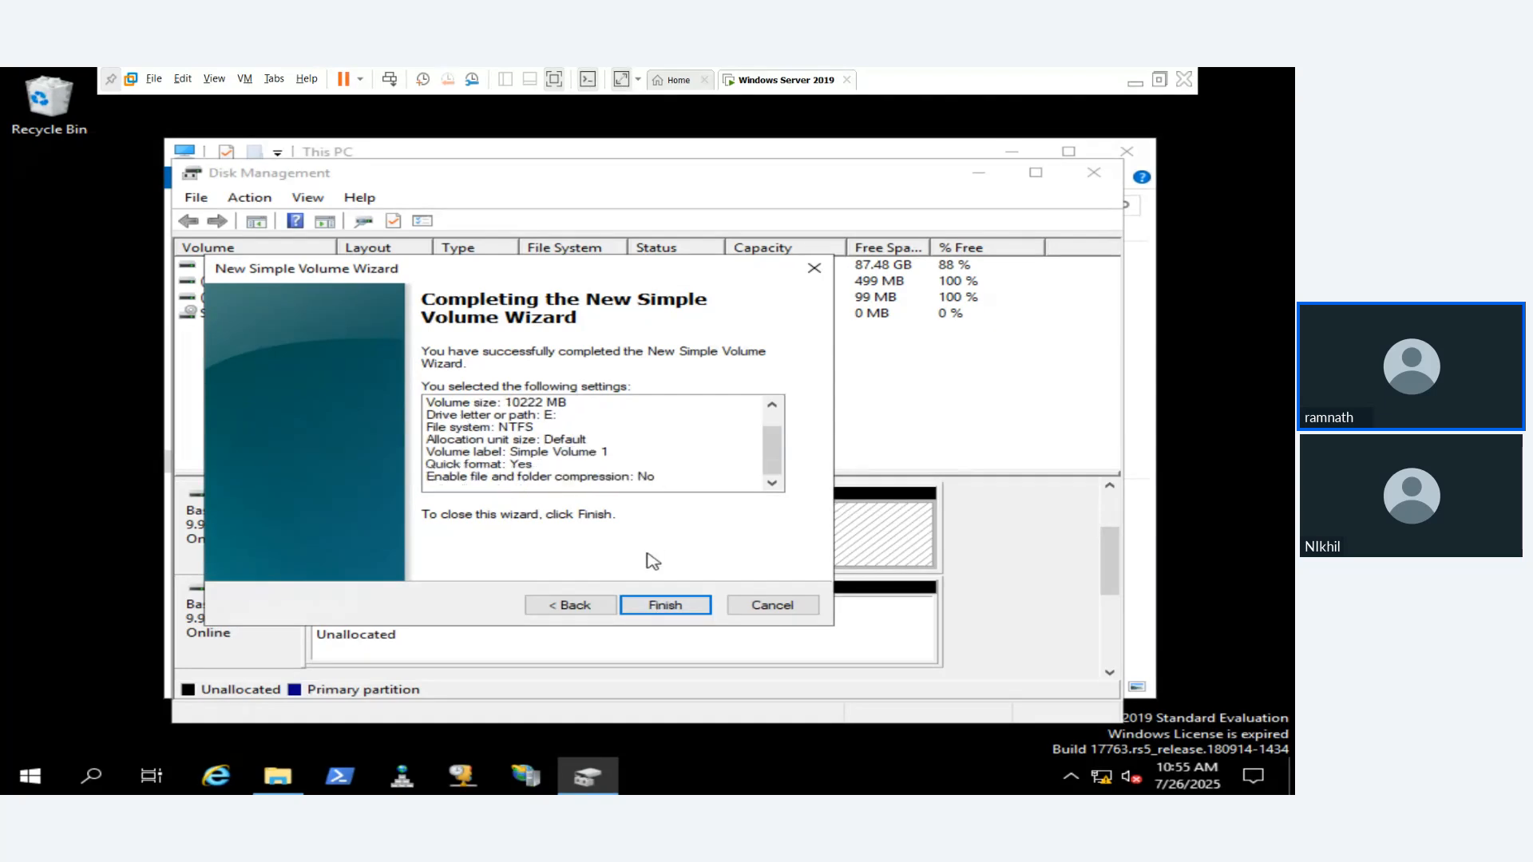
pyautogui.click(661, 609)
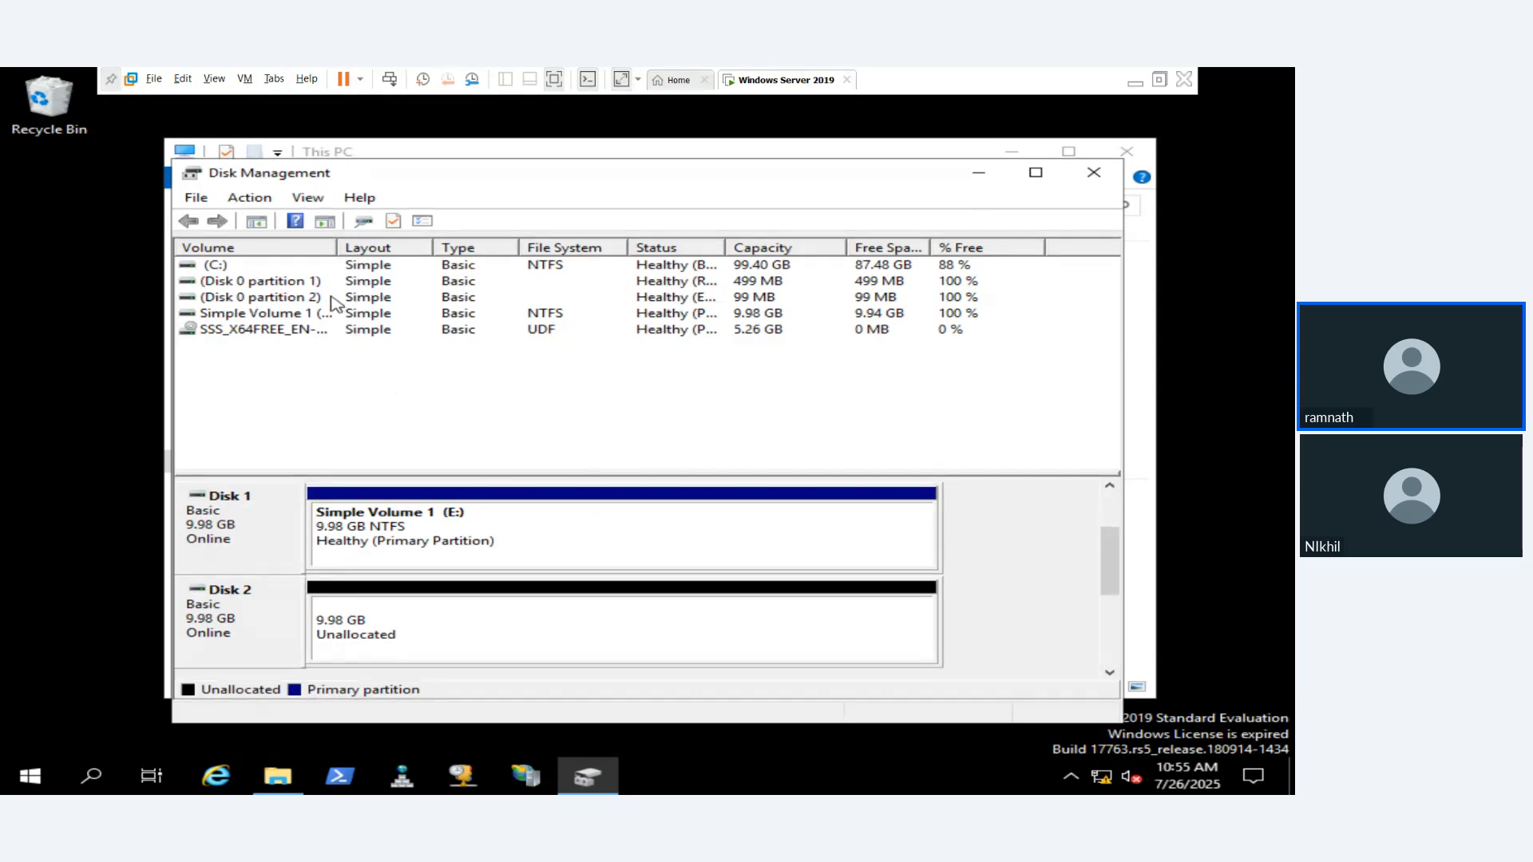
# Step: Widen the Volume column to show full volume names, and check the drives listed in This PC
pyautogui.moveTo(335, 247); pyautogui.dragTo(367, 249)
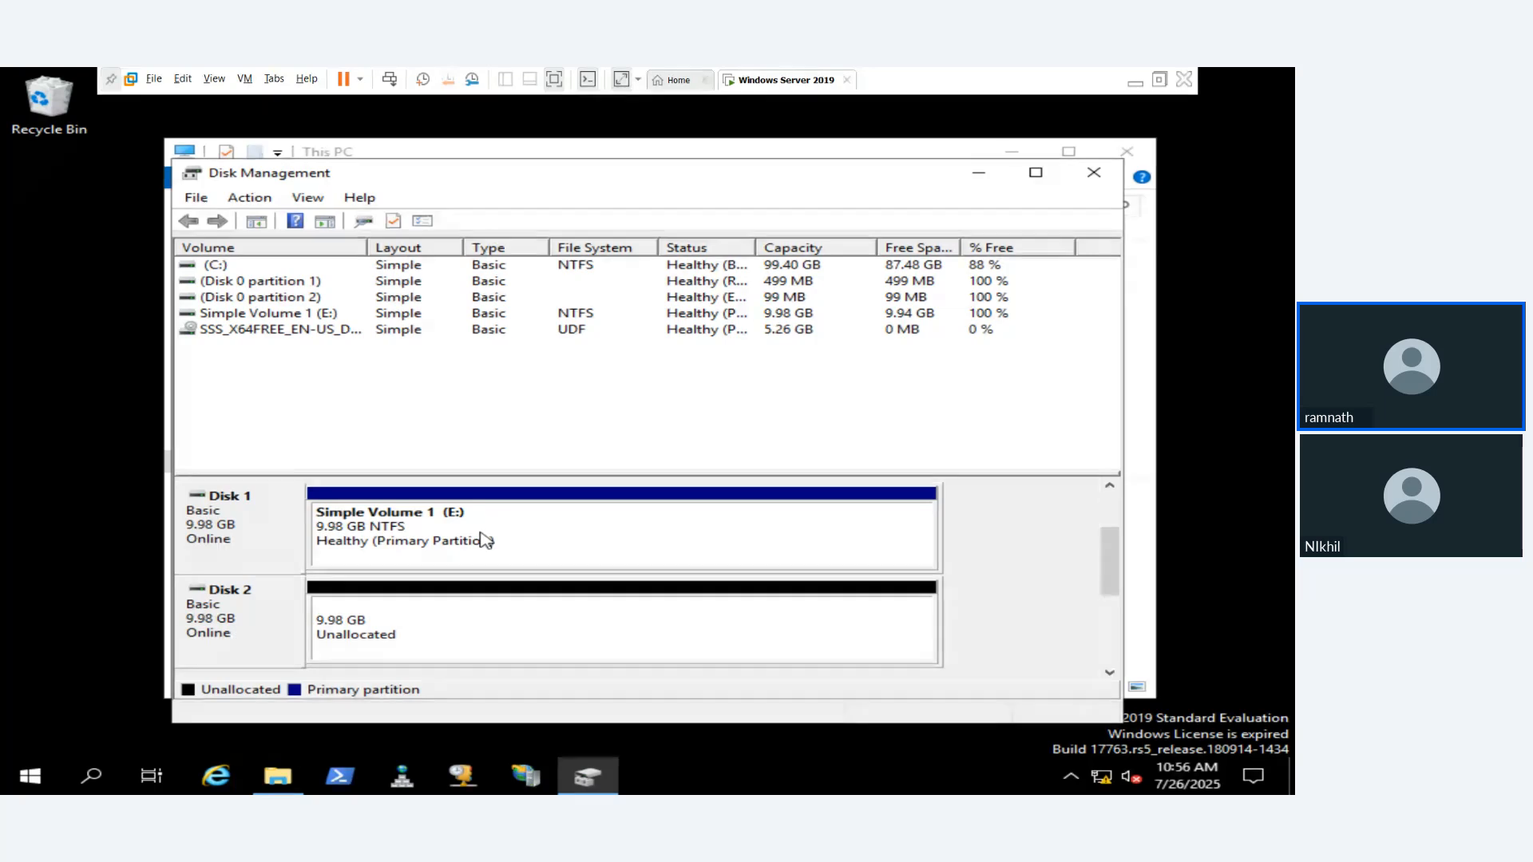
pyautogui.click(277, 778)
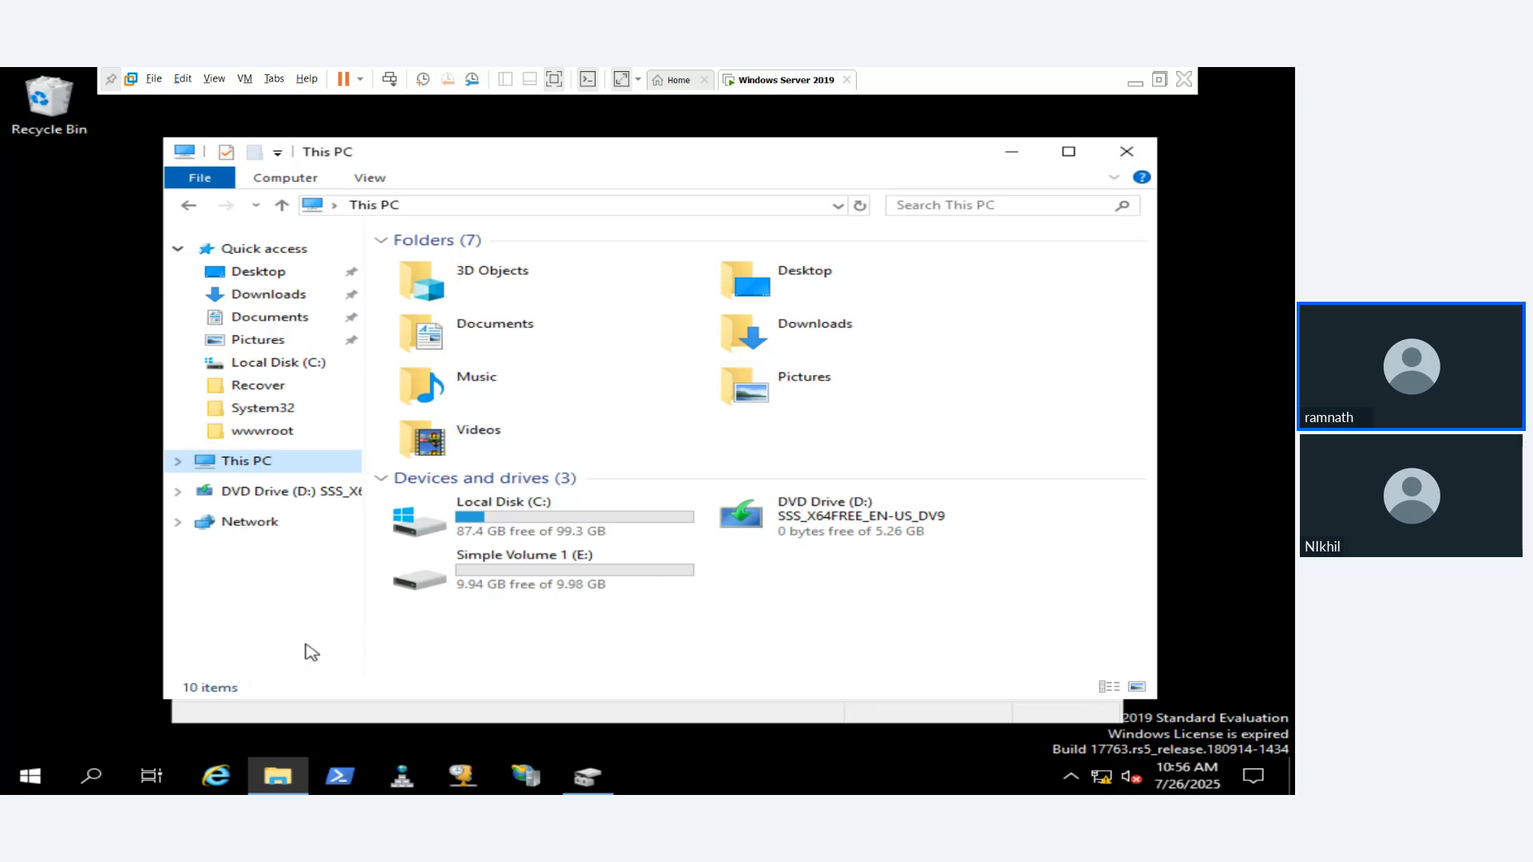
pyautogui.click(322, 711)
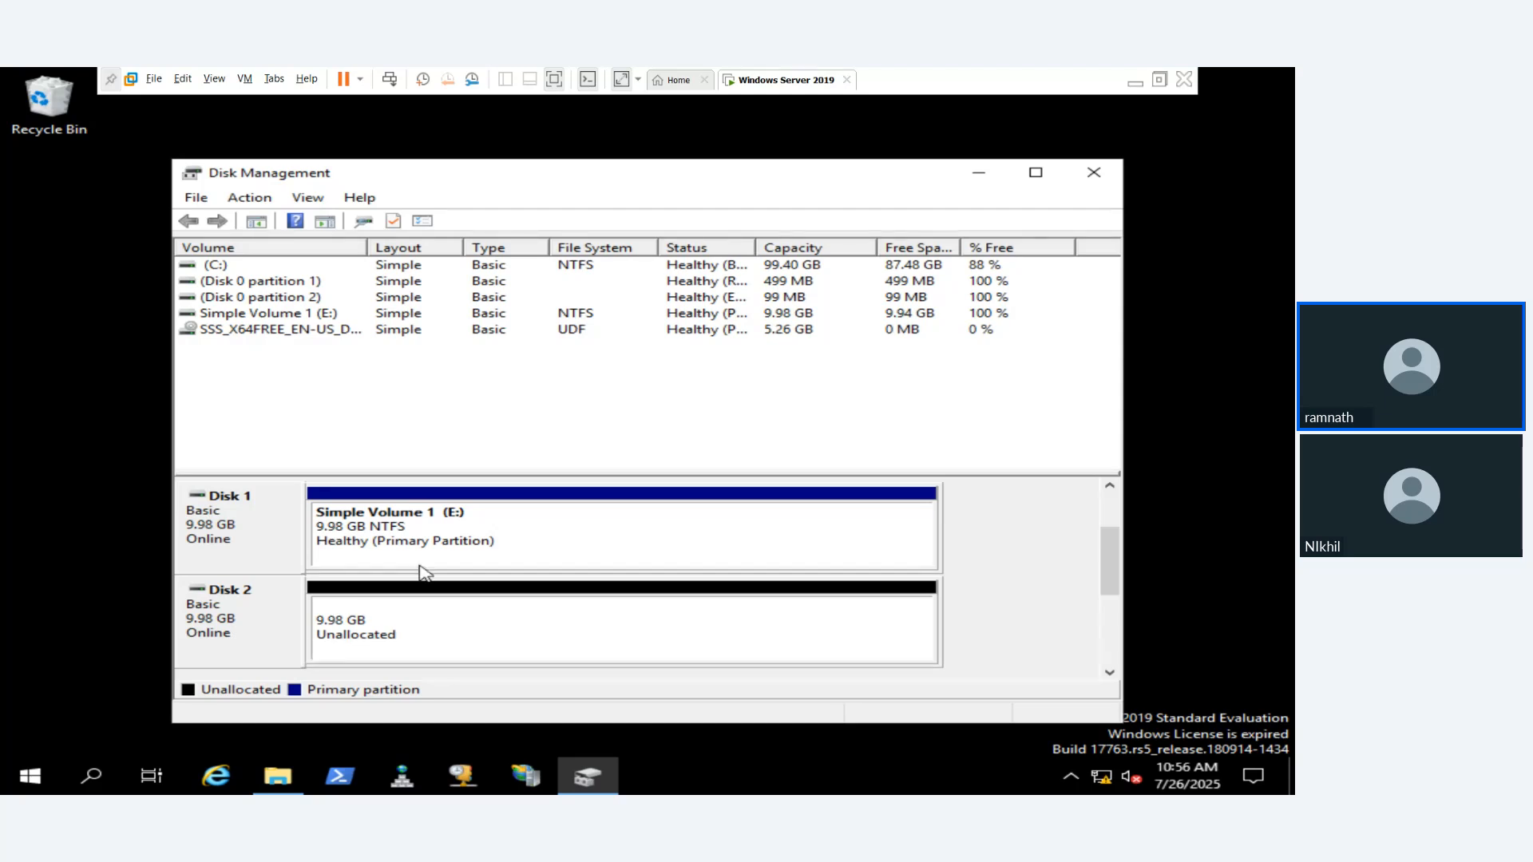
# Step: Start a simple volume on Disk 2's unallocated space, using all 10222 MB and drive letter F
pyautogui.rightClick(399, 633)
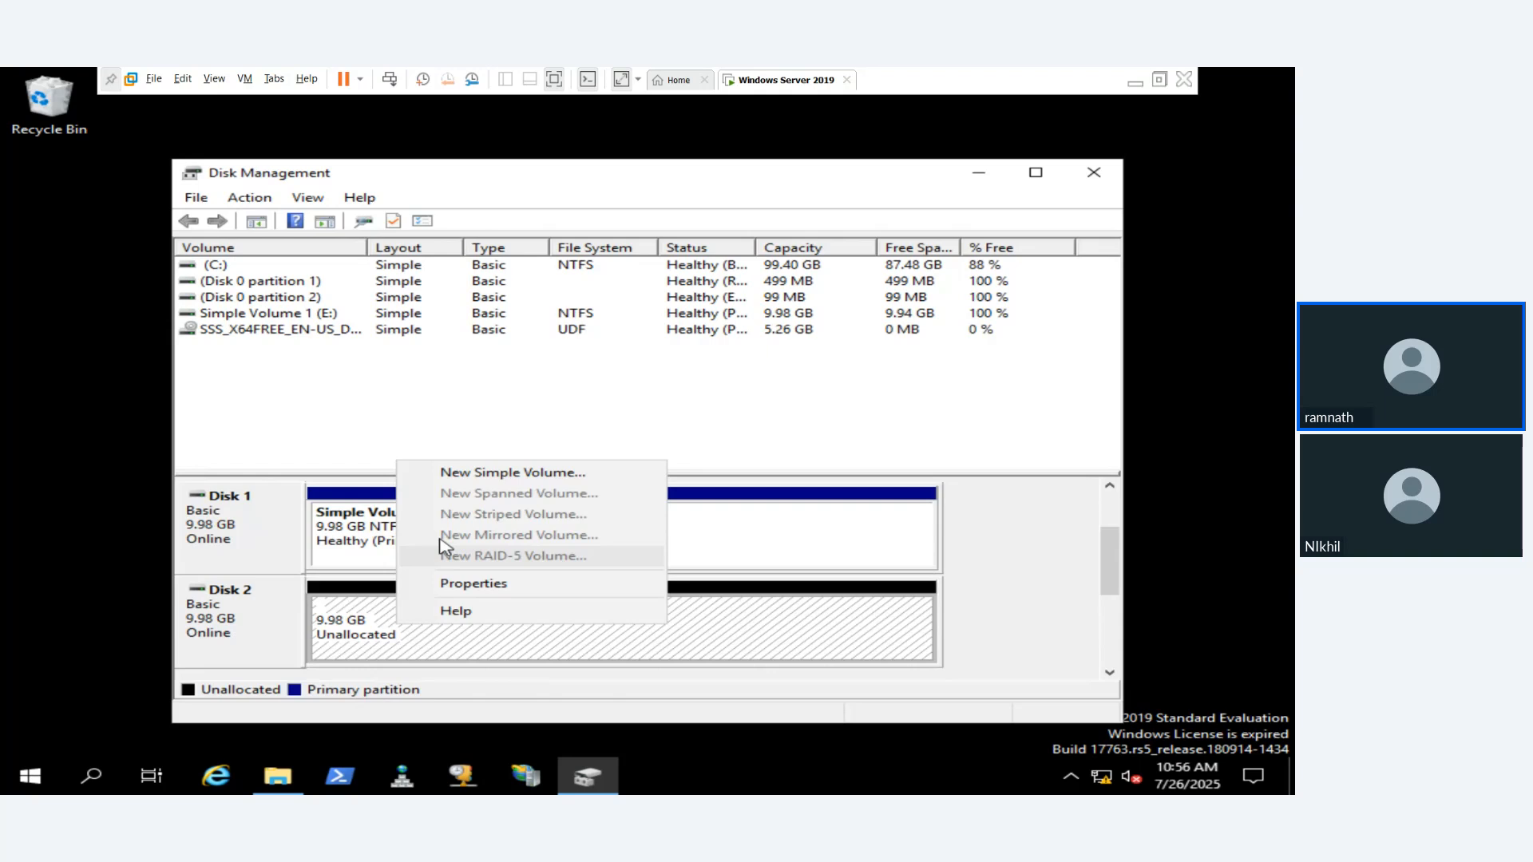
pyautogui.click(475, 472)
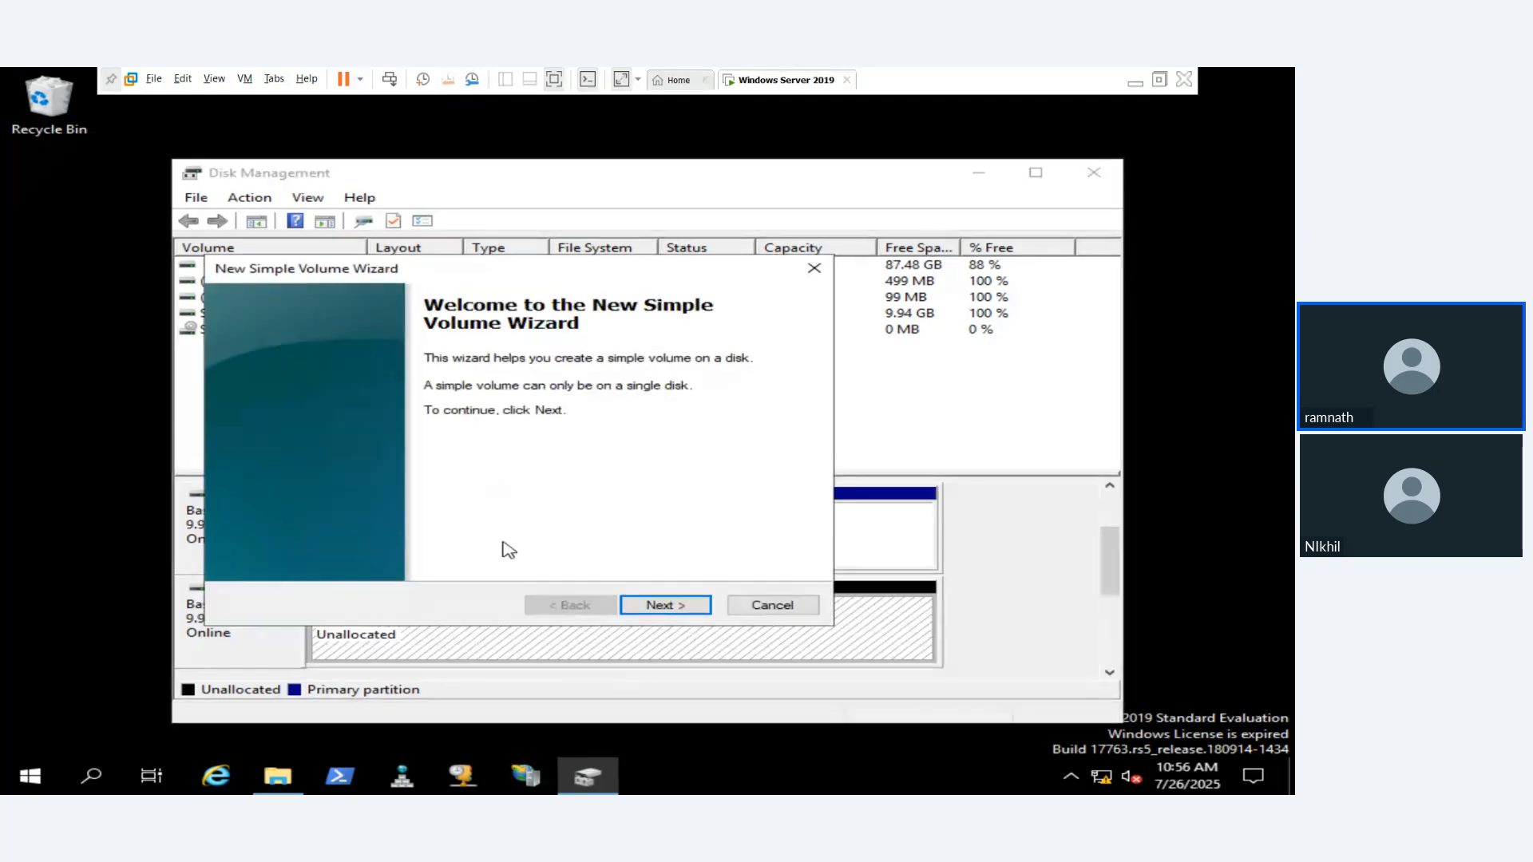
pyautogui.click(627, 610)
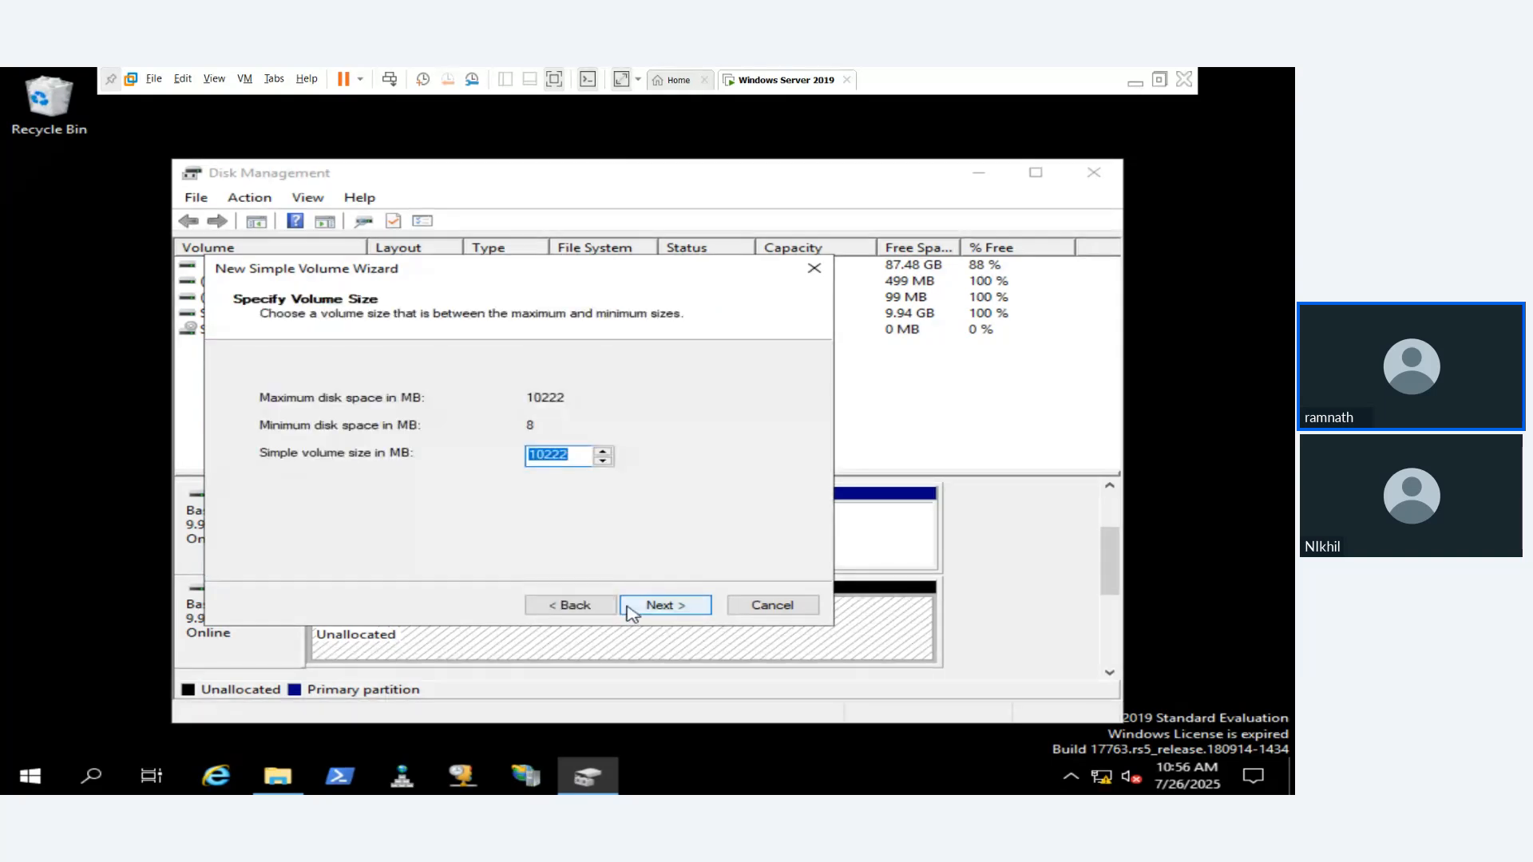
pyautogui.click(627, 609)
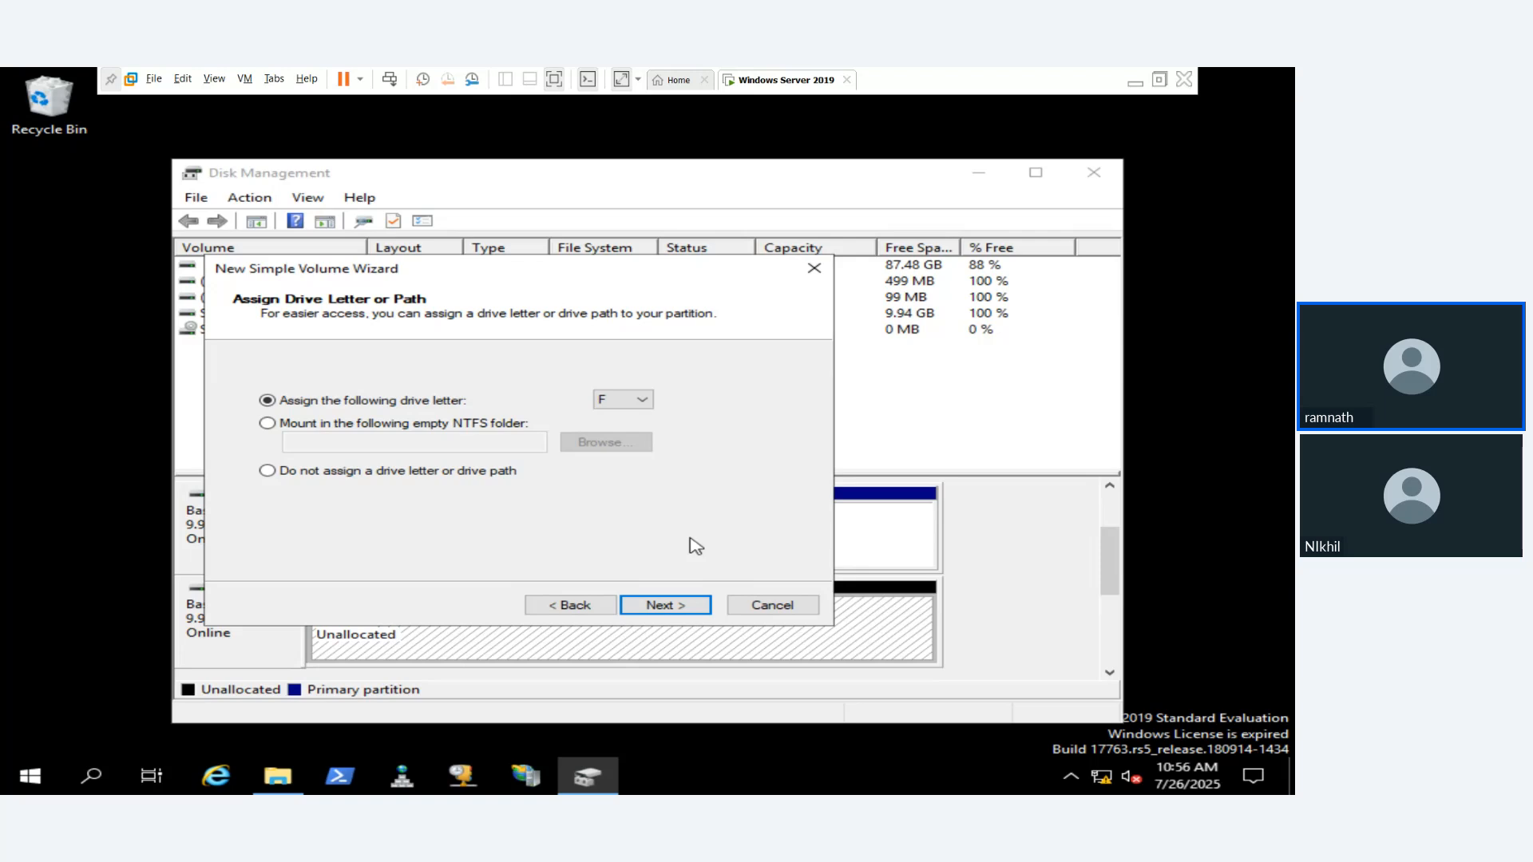
pyautogui.click(687, 604)
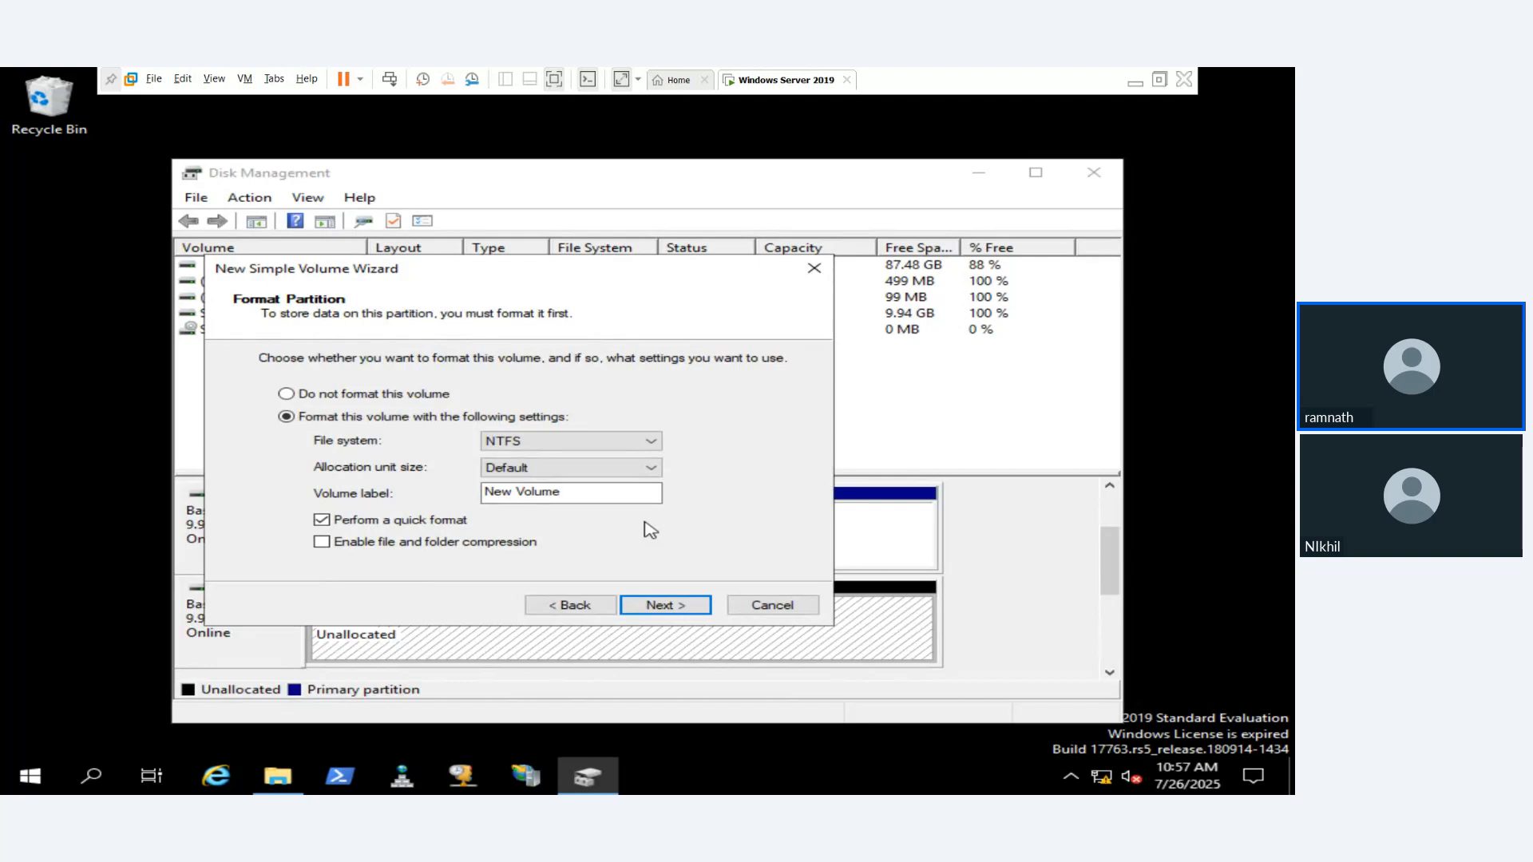
# Step: Set the Disk 2 volume's label to "Simple Volume 2", keeping NTFS with quick format
pyautogui.click(579, 493)
pyautogui.write('2')
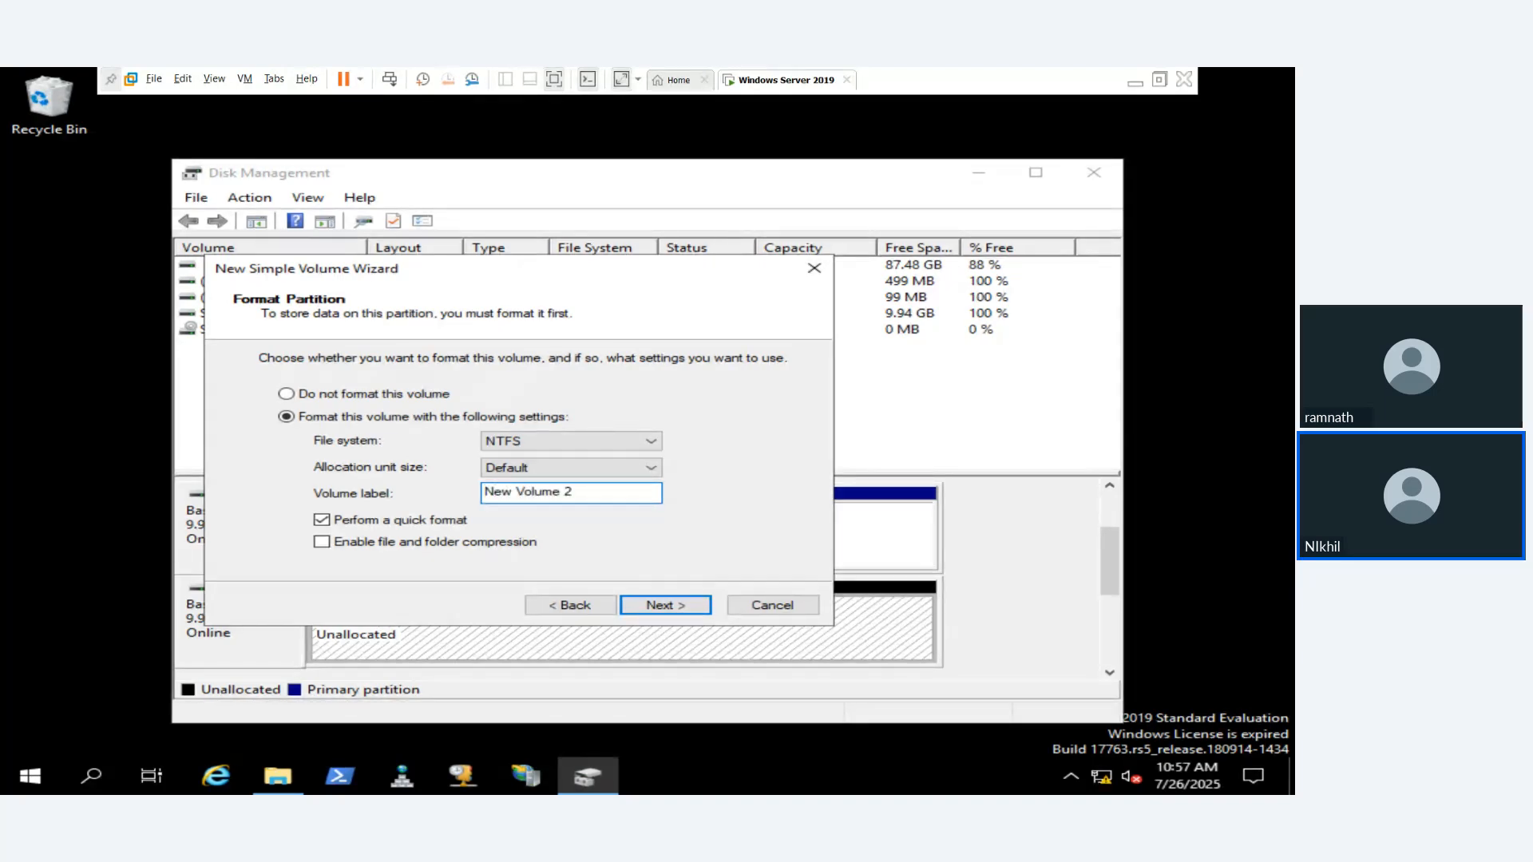
pyautogui.press('BackSpace')
pyautogui.press('BackSpace')
pyautogui.press('BackSpace')
pyautogui.write('Simple')
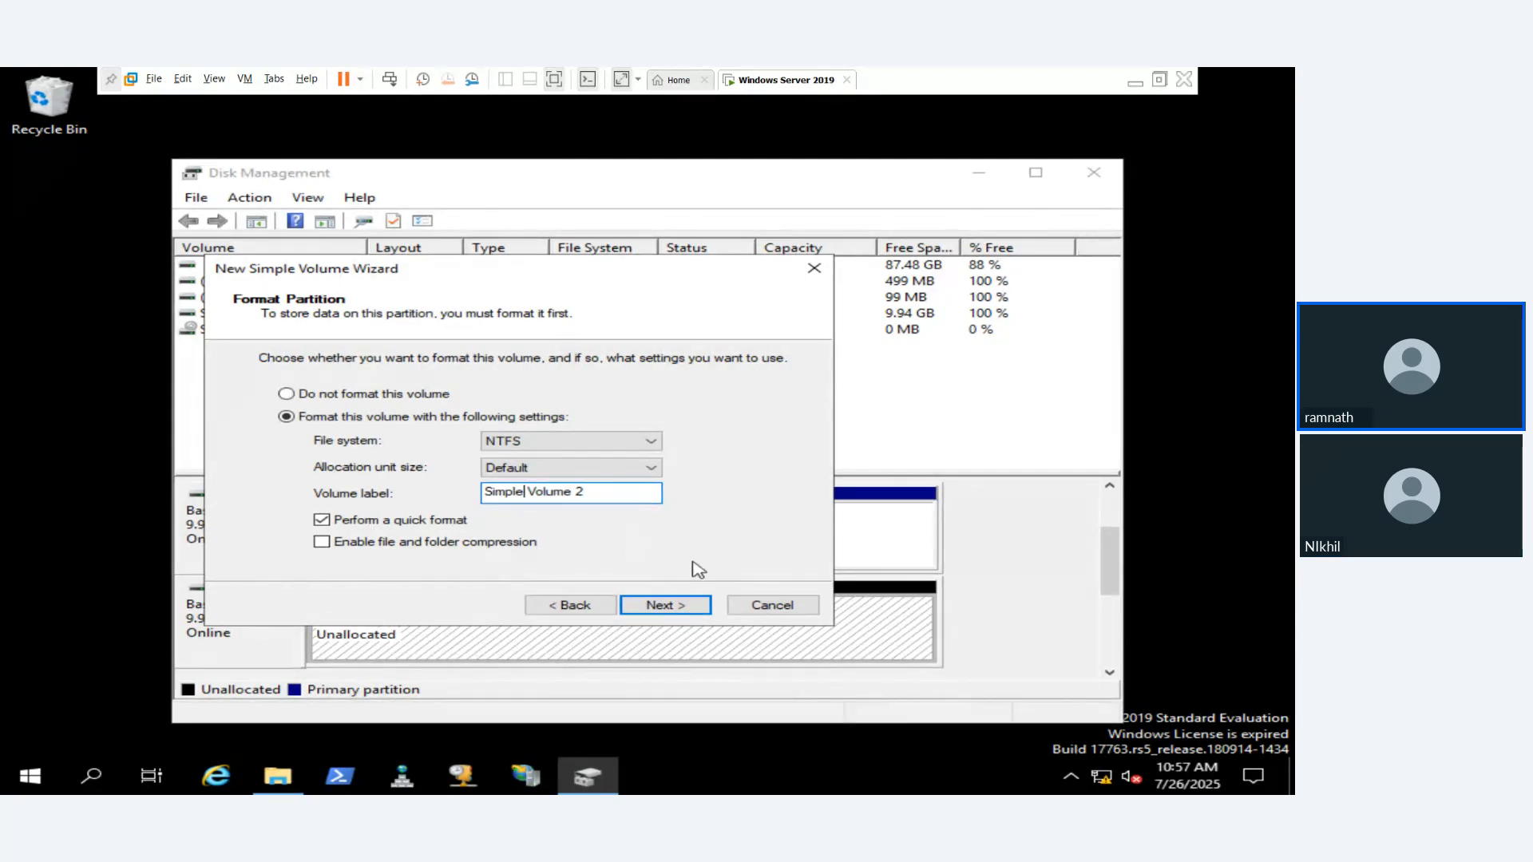
# Step: Review the summary of the Disk 2 volume's settings and create the volume
pyautogui.click(687, 605)
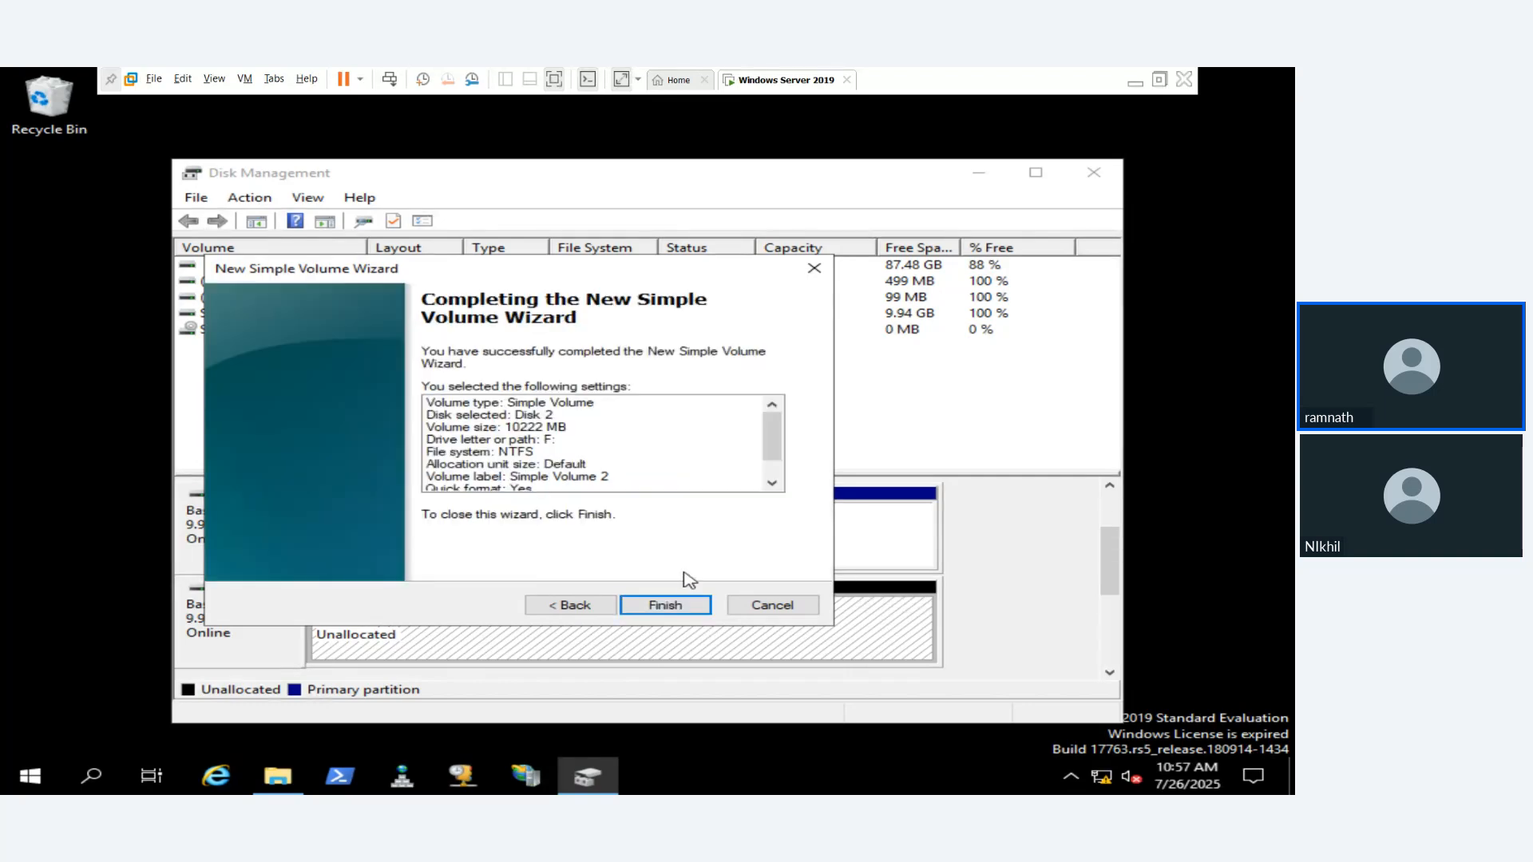
pyautogui.scroll(-1, 633, 479)
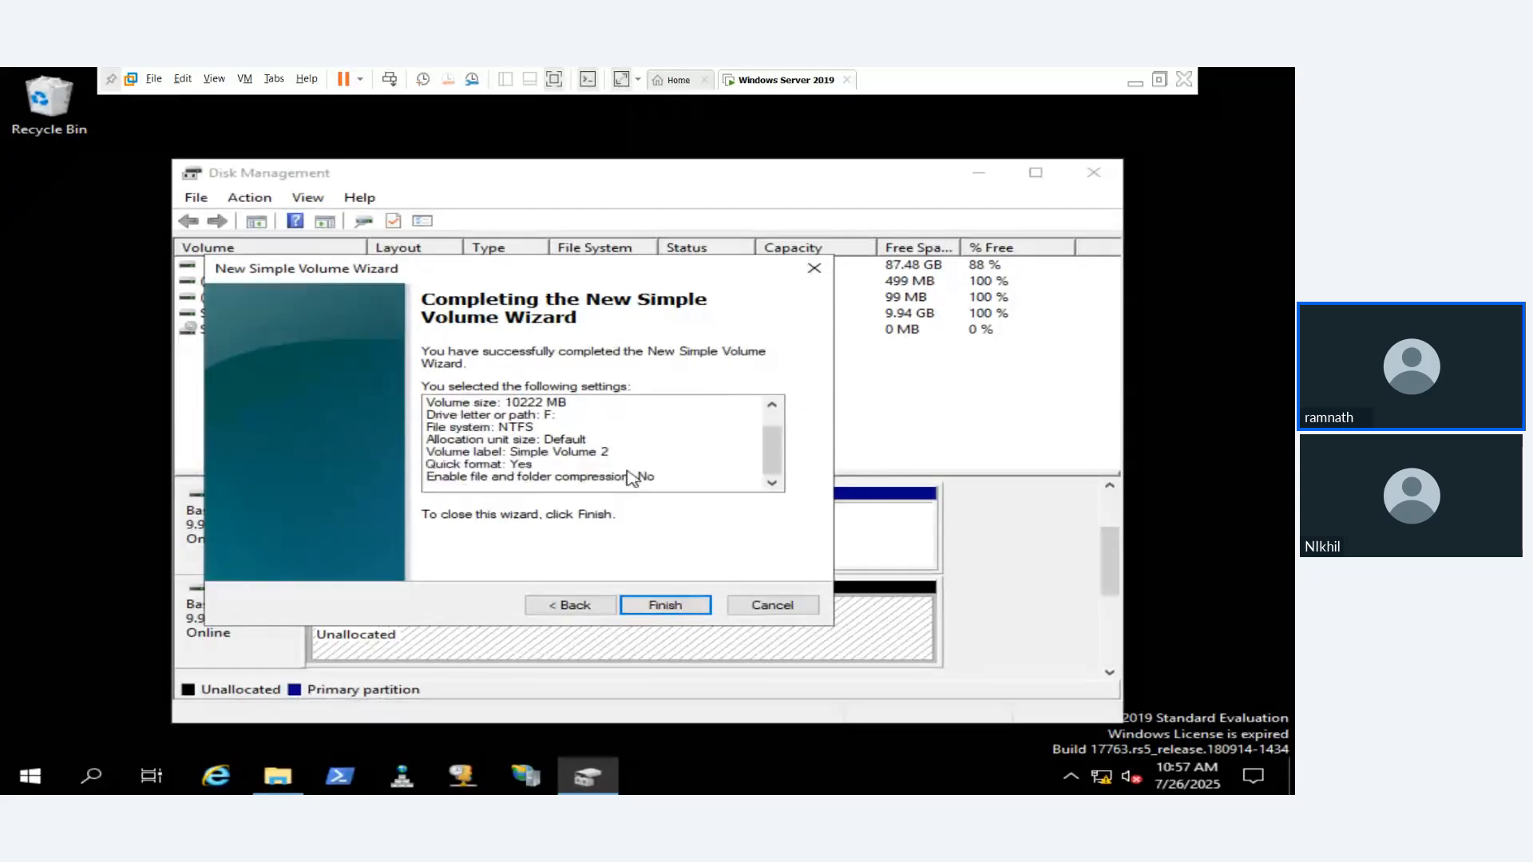
pyautogui.scroll(1, 769, 439)
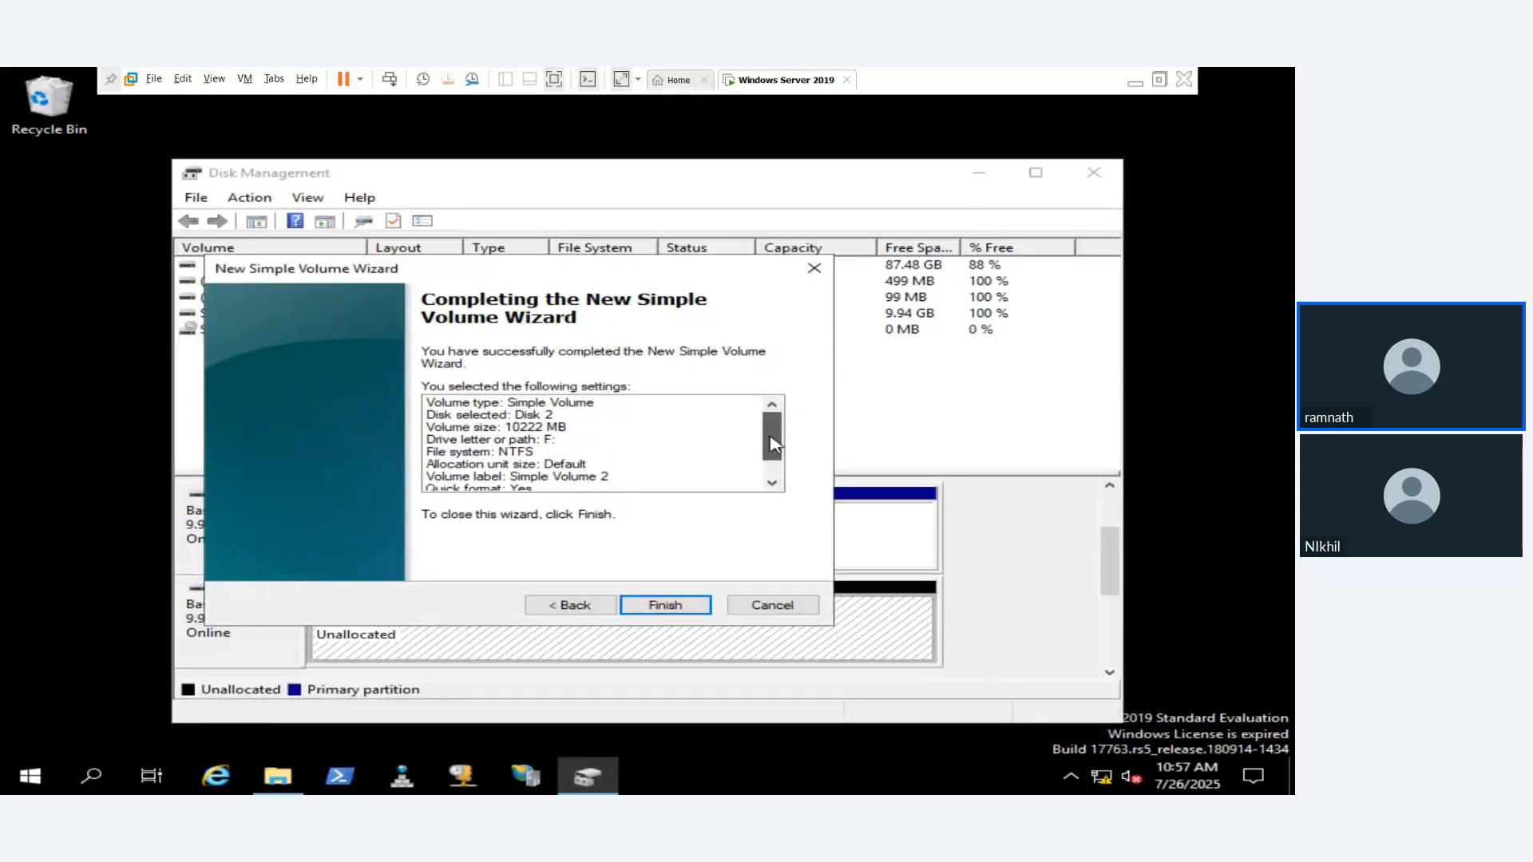
pyautogui.scroll(-1, 772, 445)
pyautogui.scroll(-1, 773, 453)
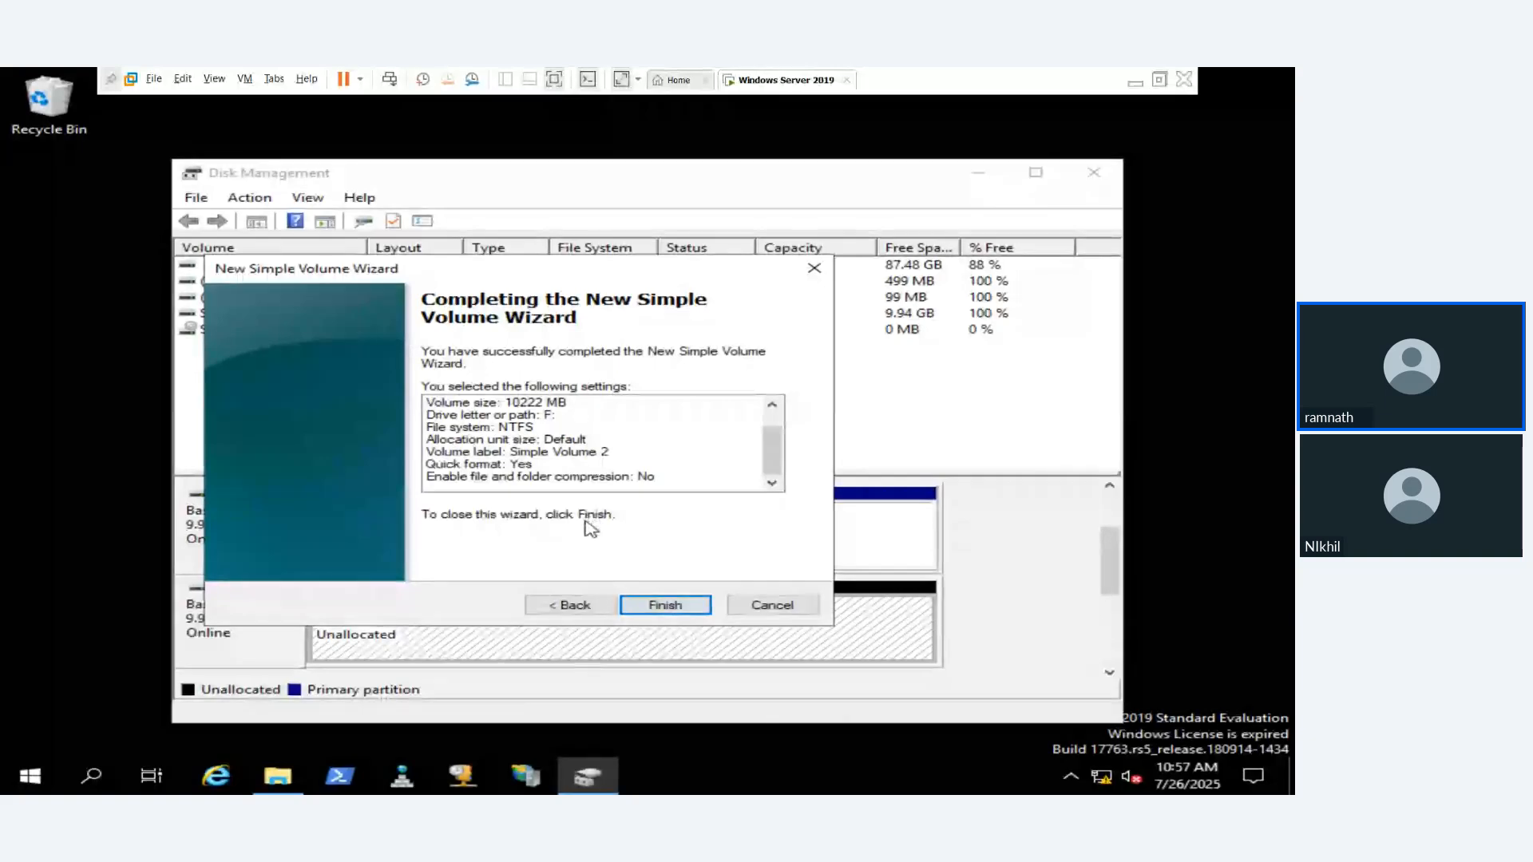
pyautogui.click(645, 607)
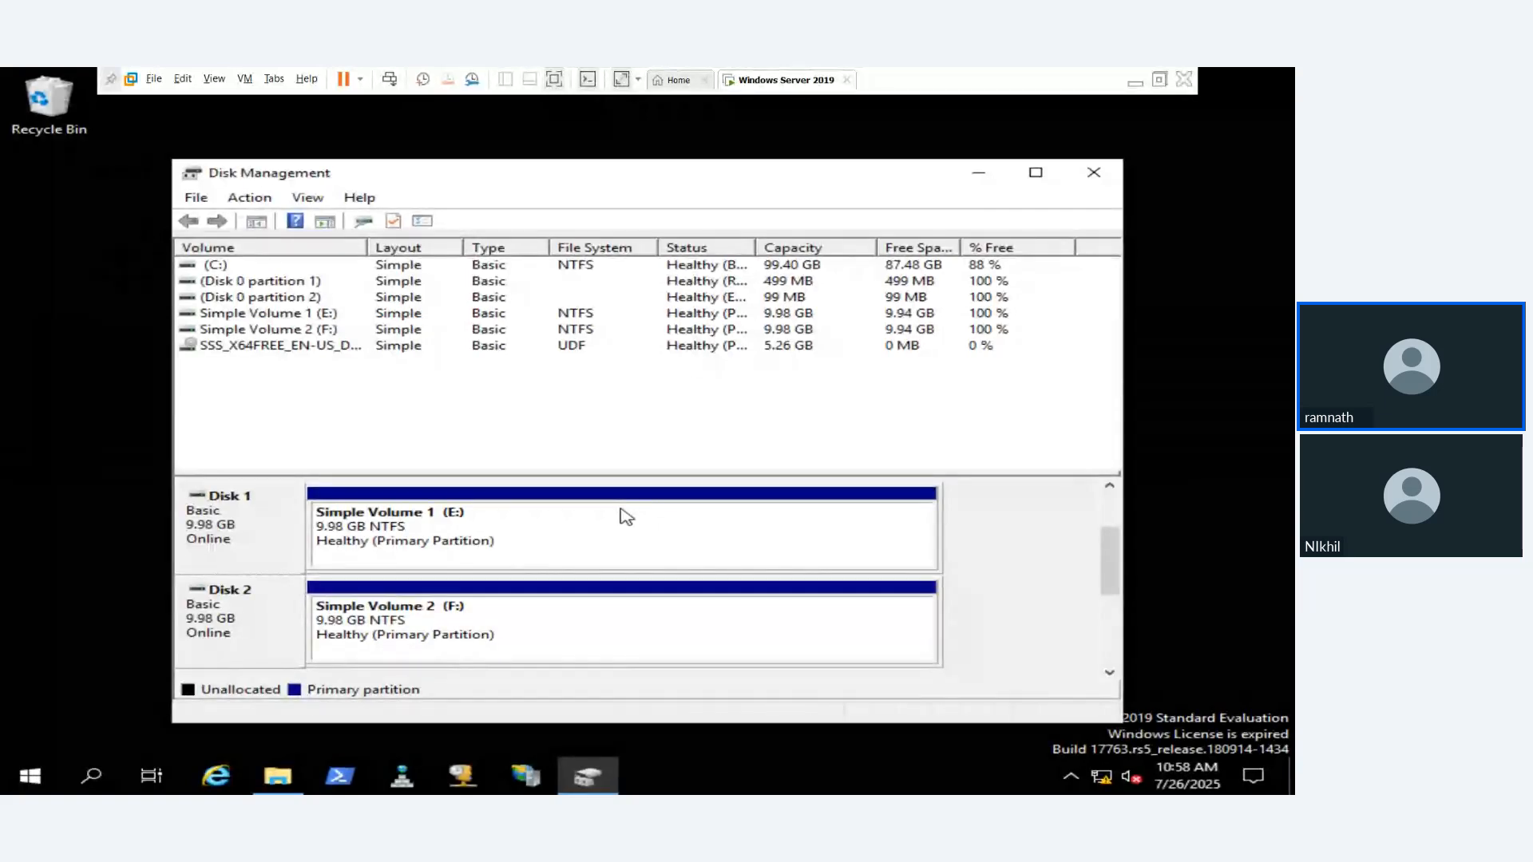
# Step: Check the drives listed in This PC and return to Disk Management
pyautogui.click(263, 778)
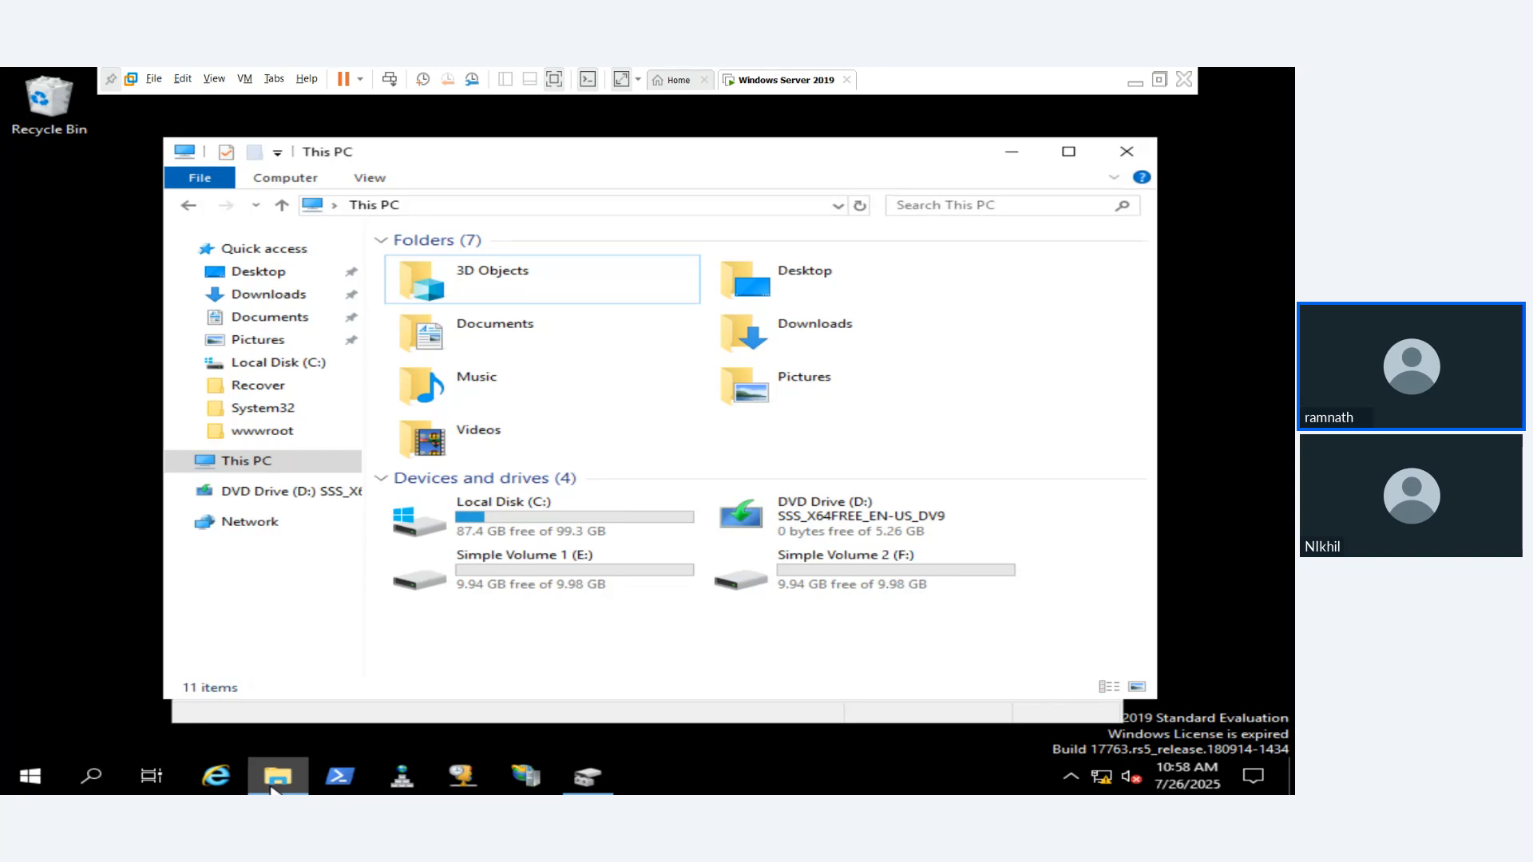
pyautogui.click(275, 778)
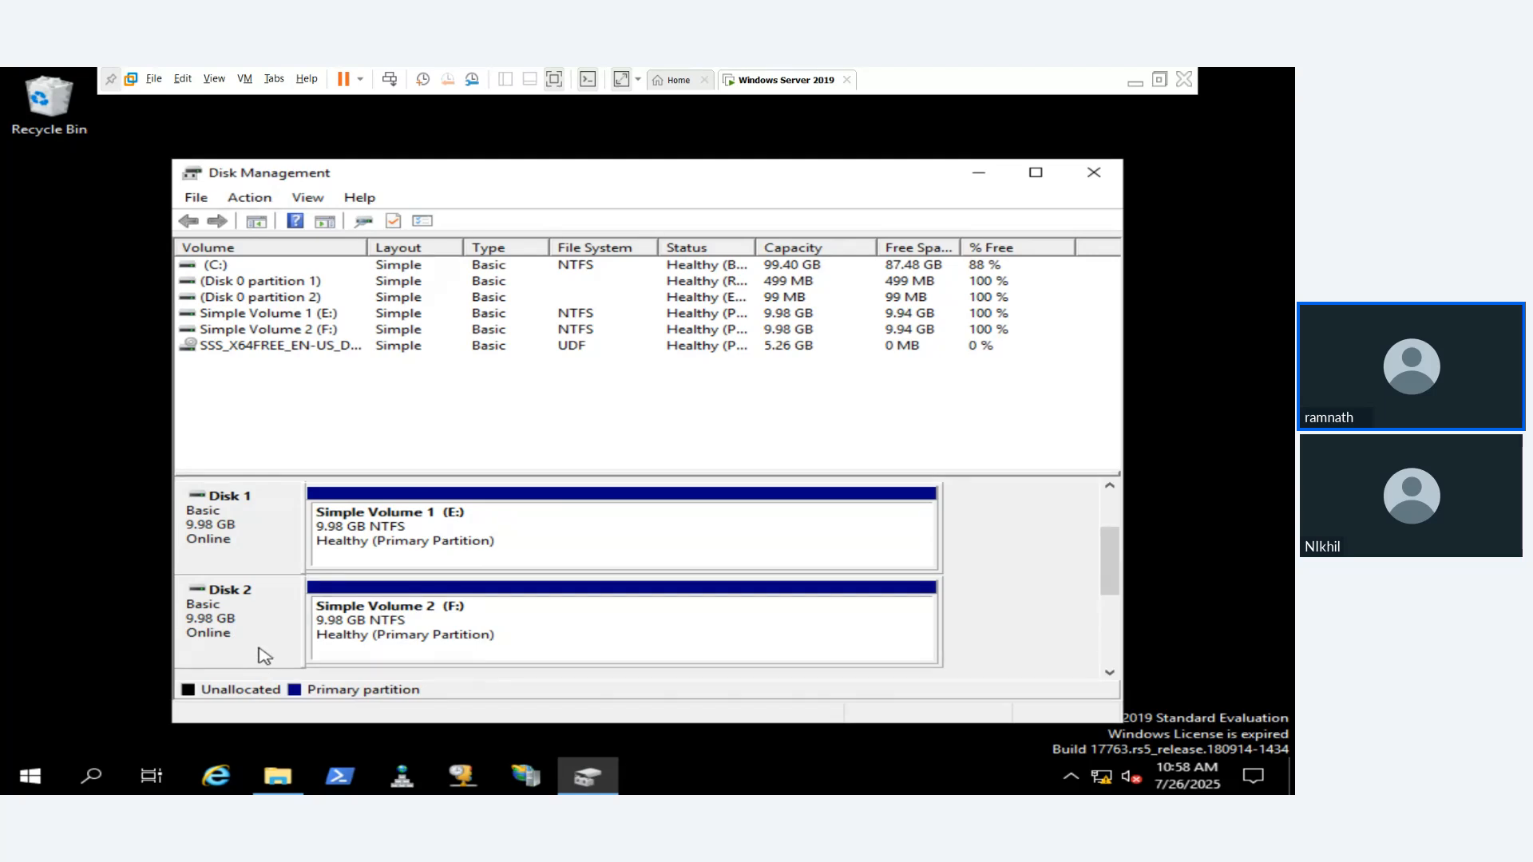
# Step: Delete Simple Volume 1 (E:) on Disk 1 and Simple Volume 2 (F:) on Disk 2, accepting the data loss
pyautogui.rightClick(372, 556)
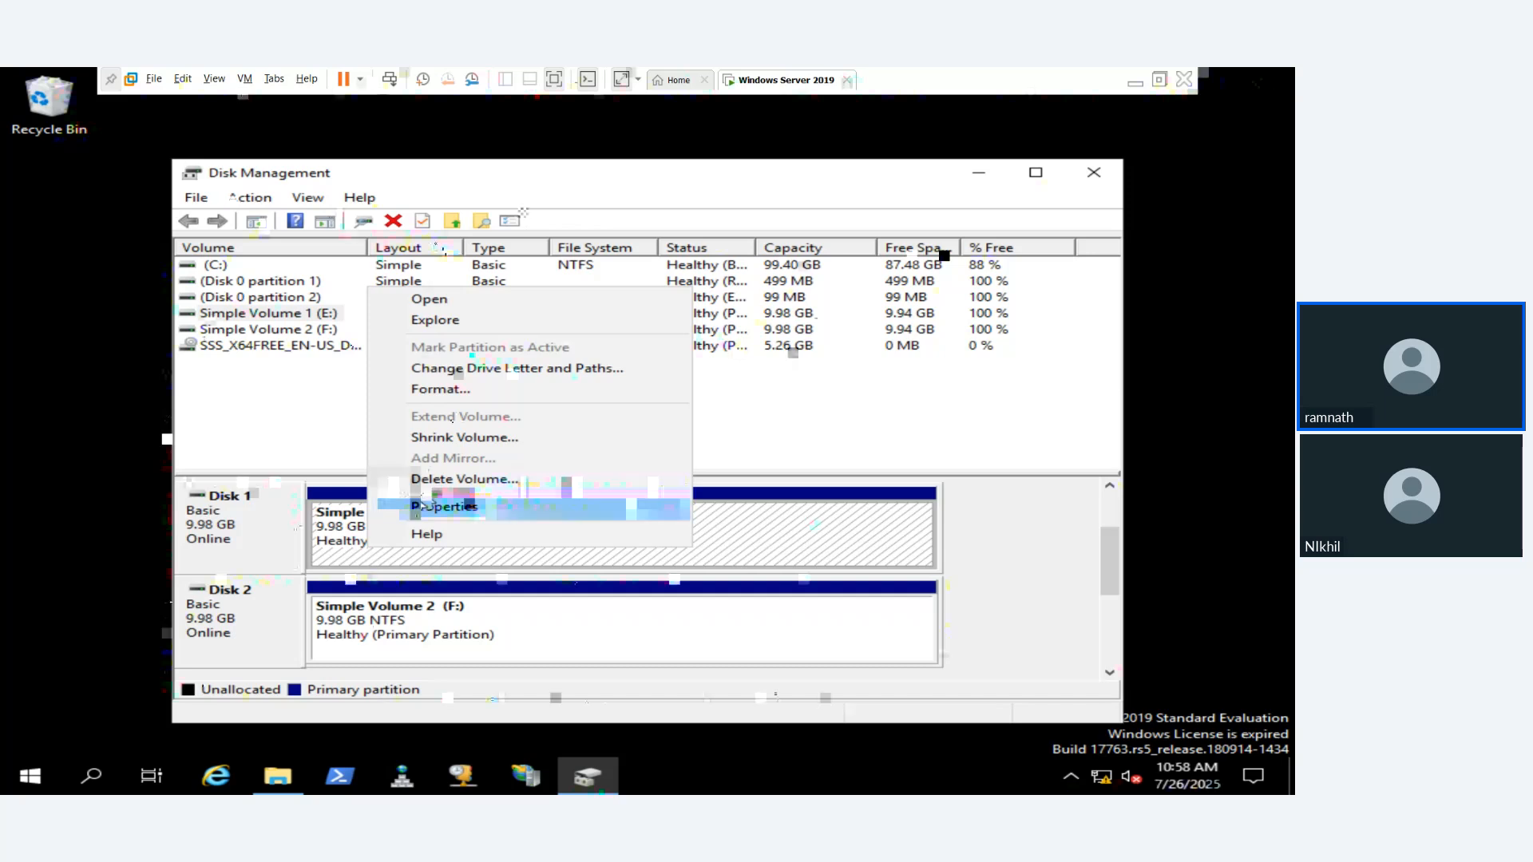
pyautogui.click(447, 479)
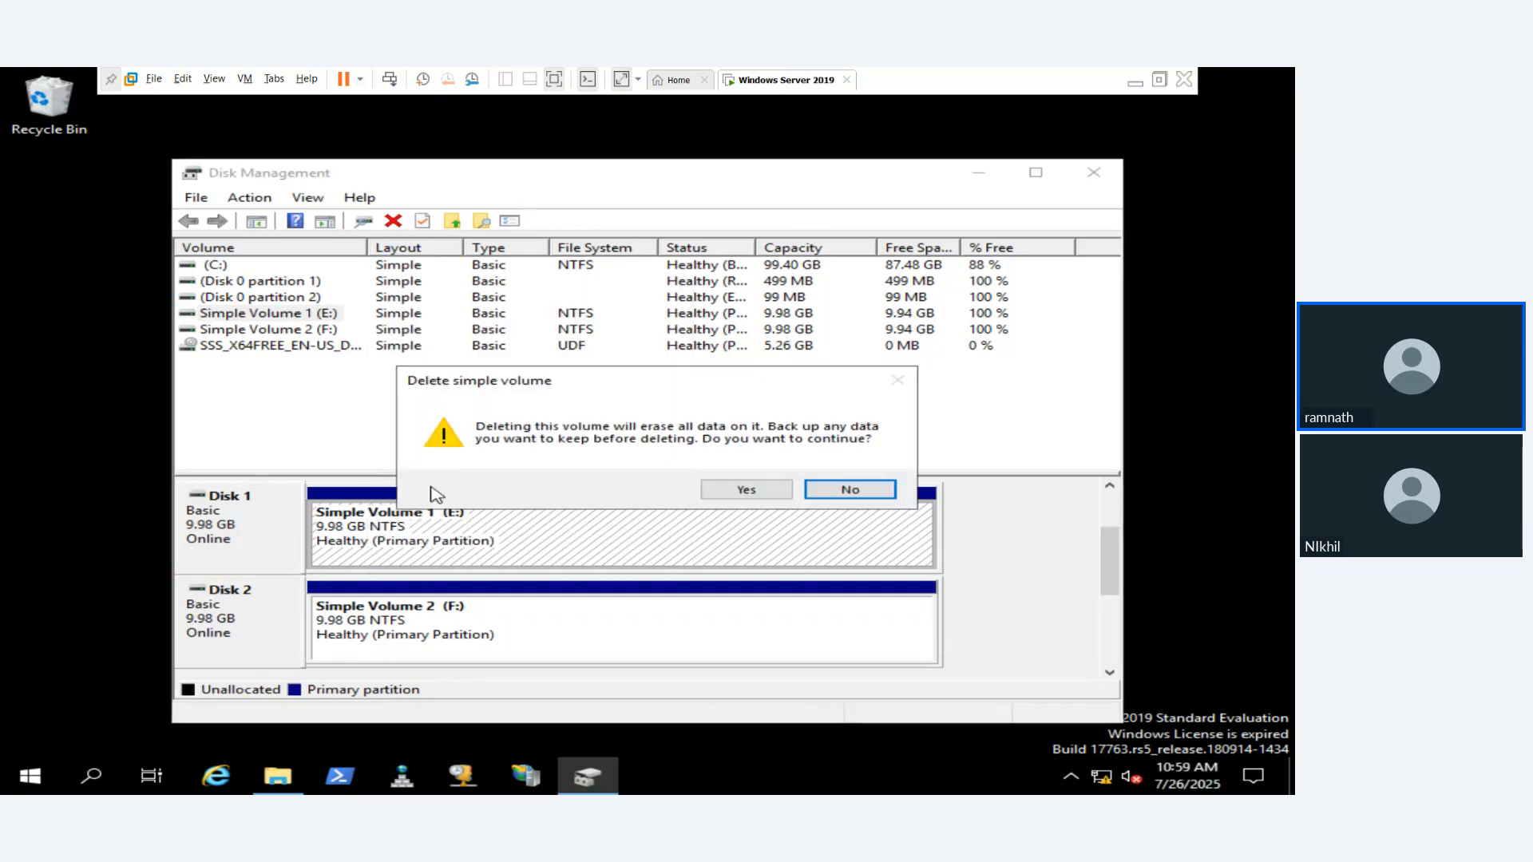
pyautogui.click(718, 490)
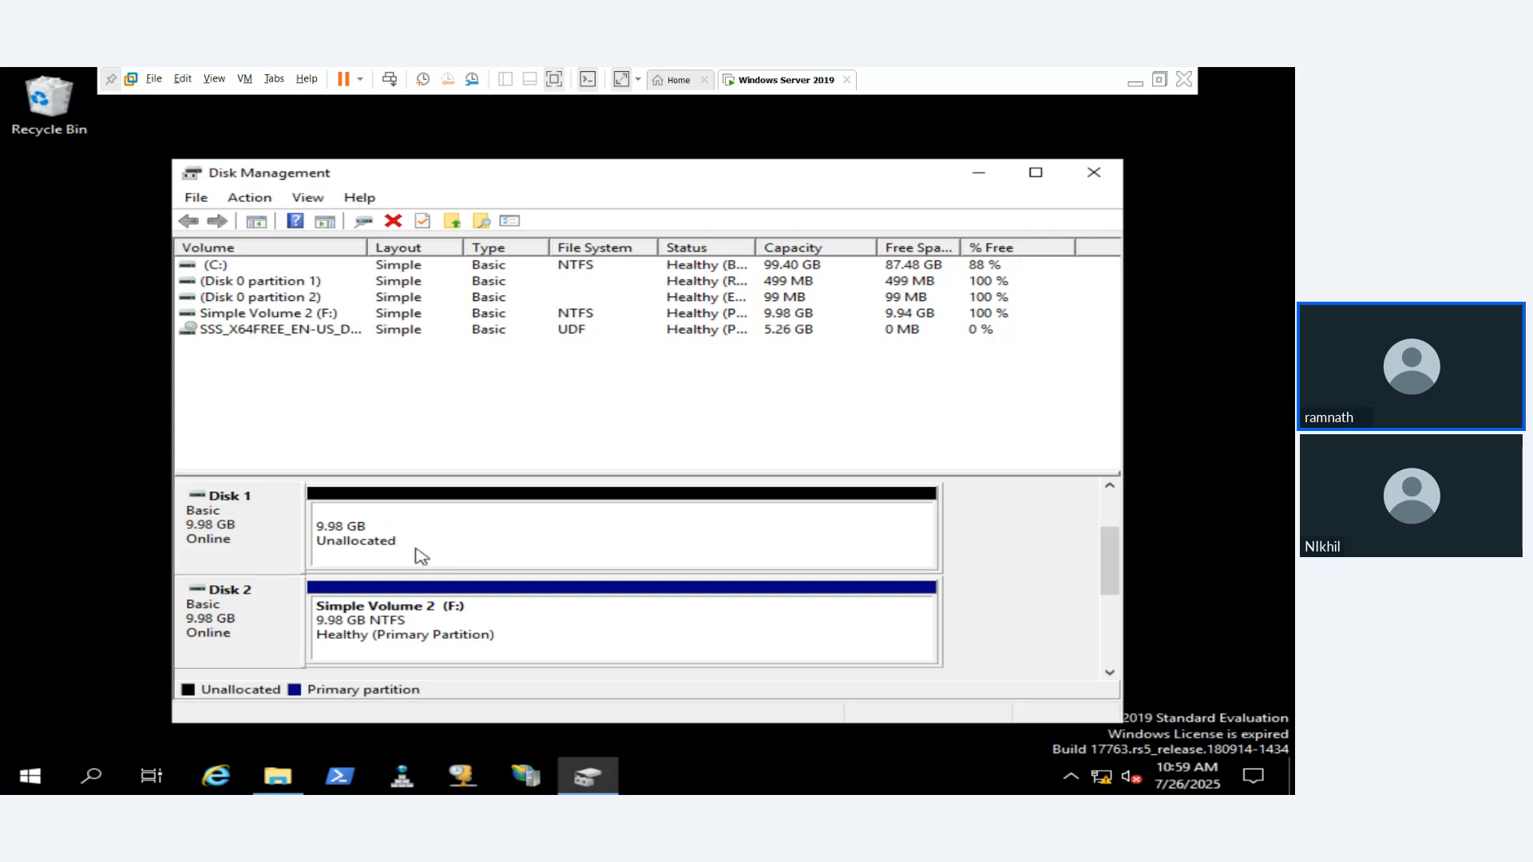
pyautogui.rightClick(419, 623)
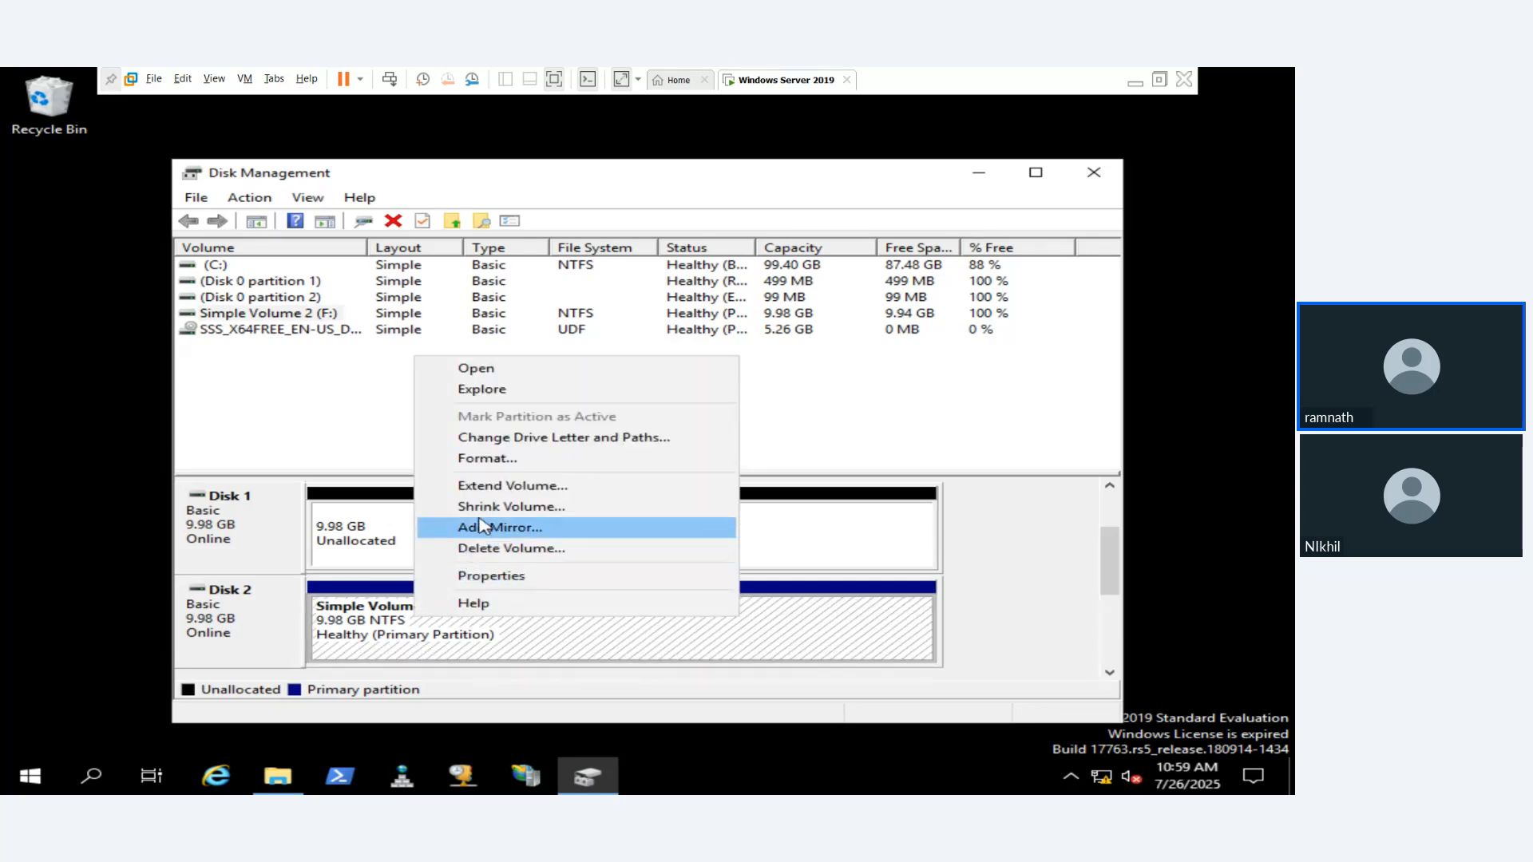
pyautogui.click(501, 551)
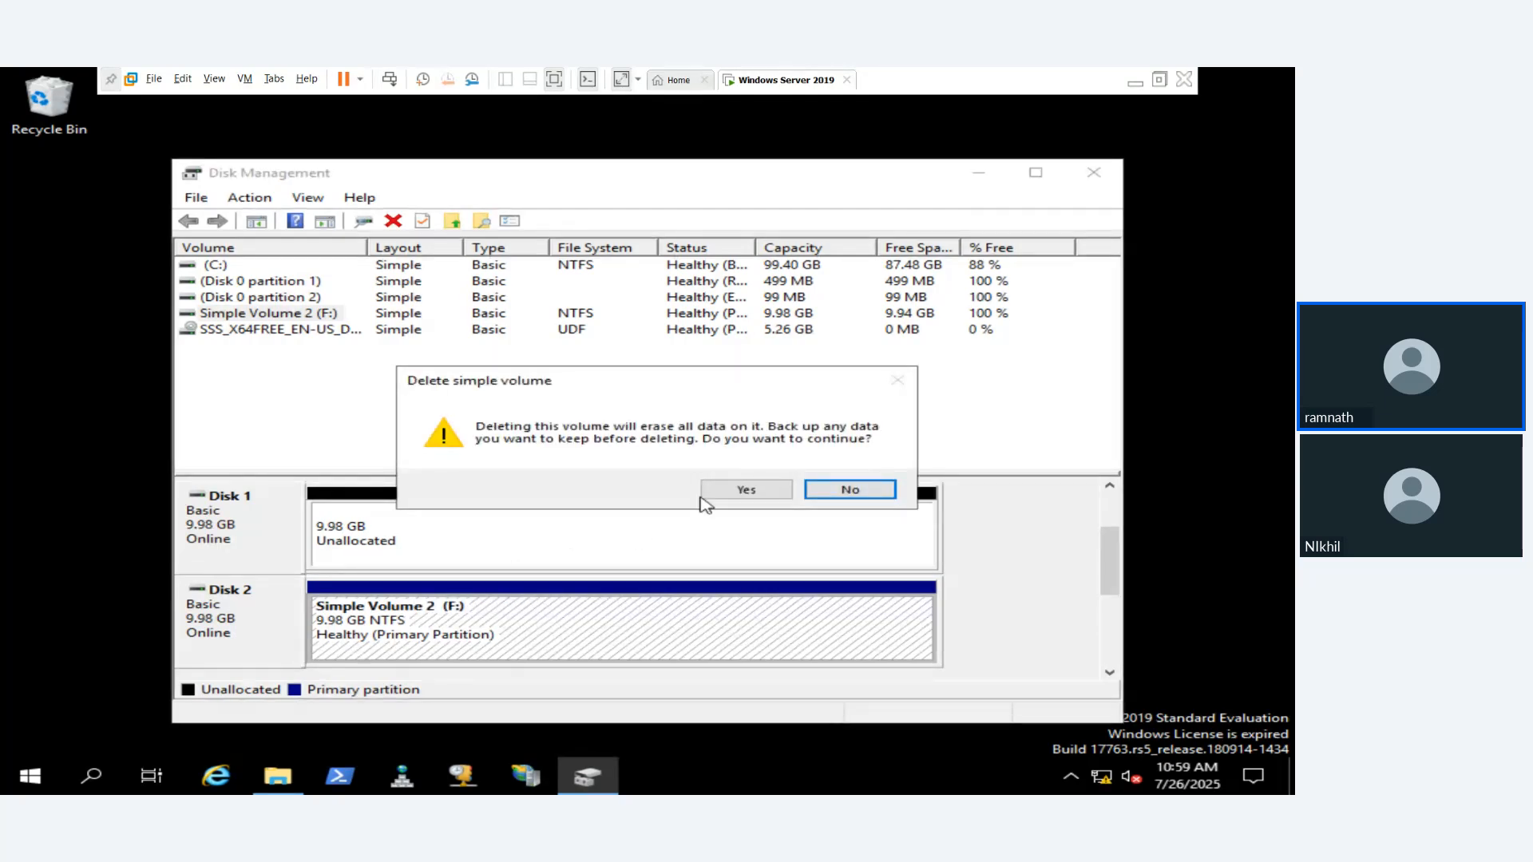
pyautogui.click(738, 489)
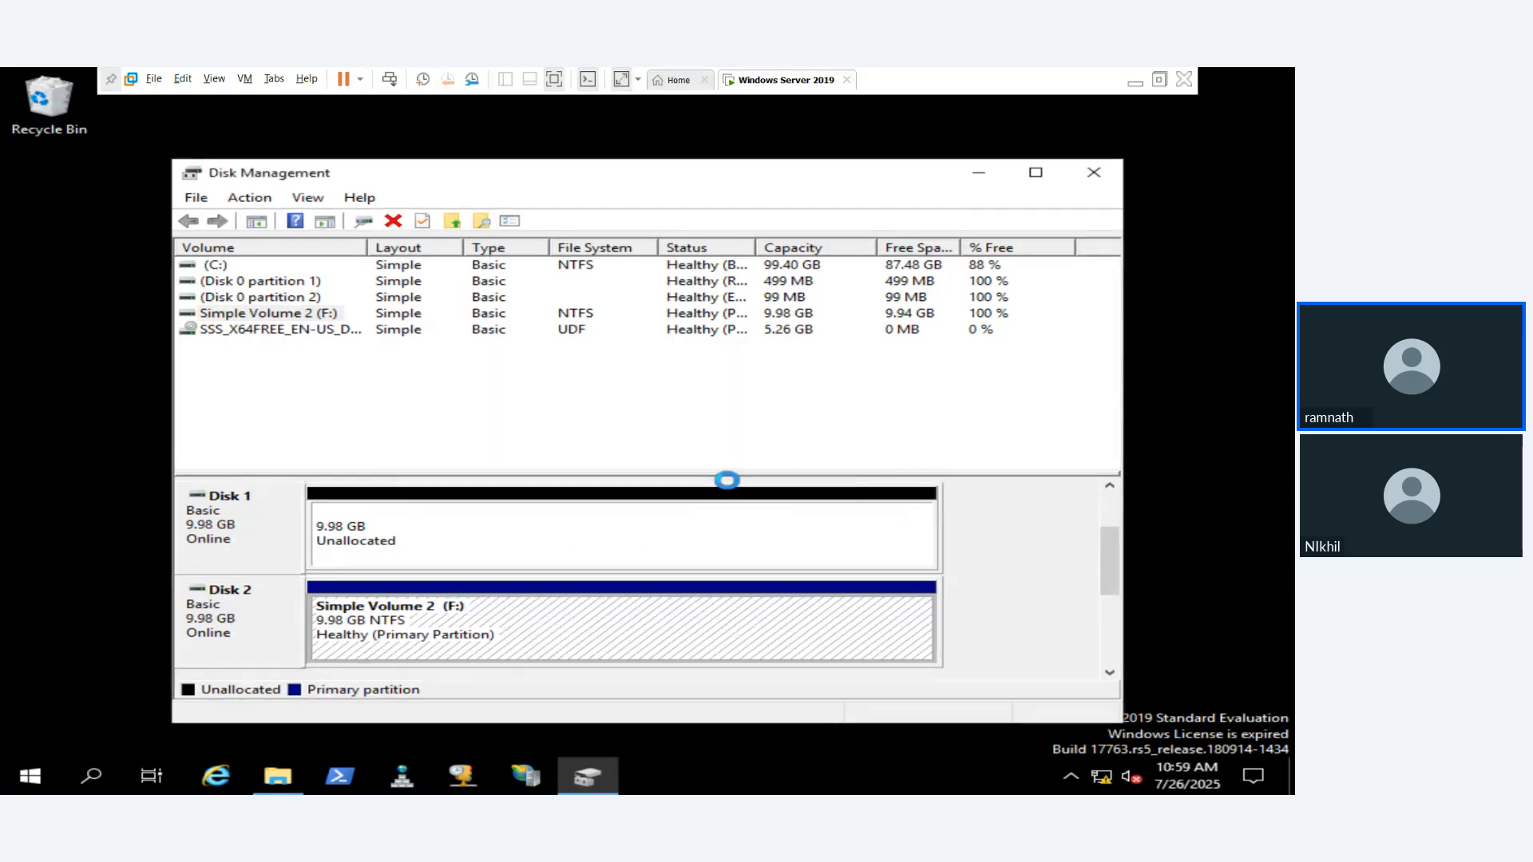
# Step: Start a spanned volume on Disk 1's unallocated space, adding Disk 2 with 10222 MB from each disk and drive letter E
pyautogui.rightClick(590, 516)
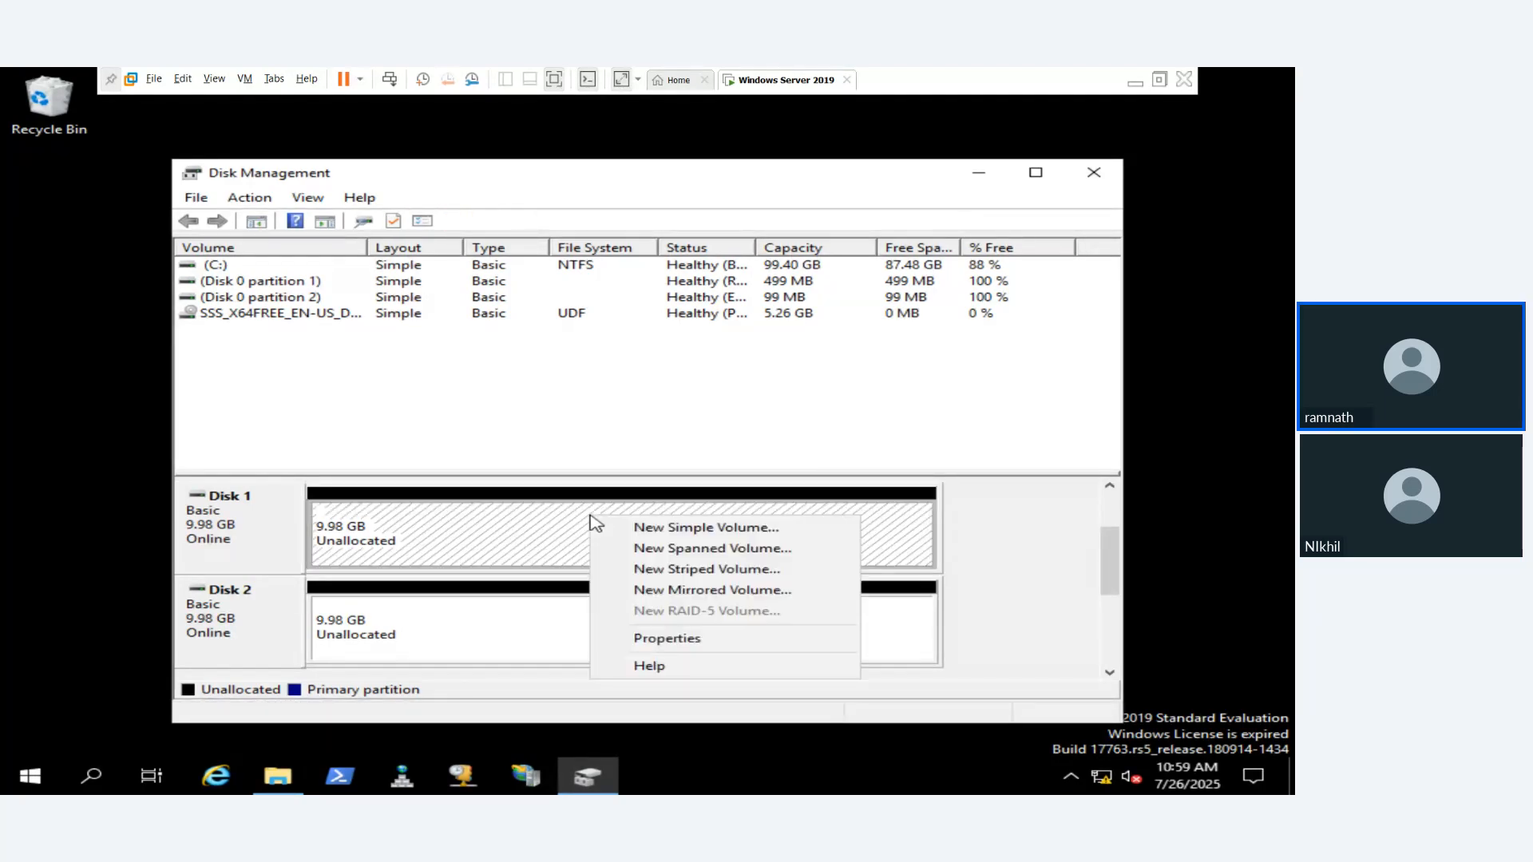
pyautogui.click(605, 419)
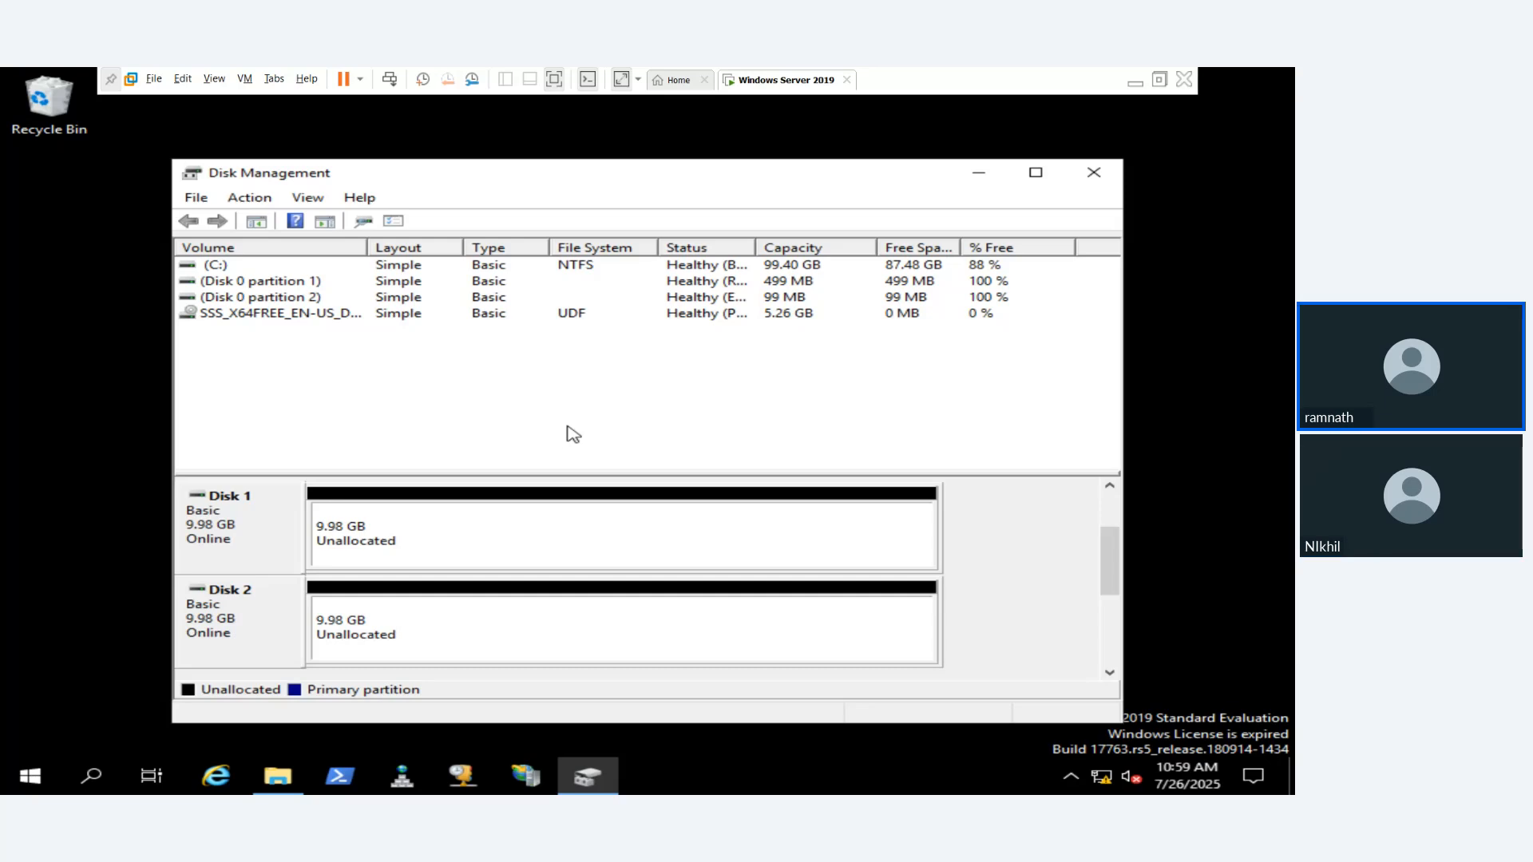
pyautogui.rightClick(447, 519)
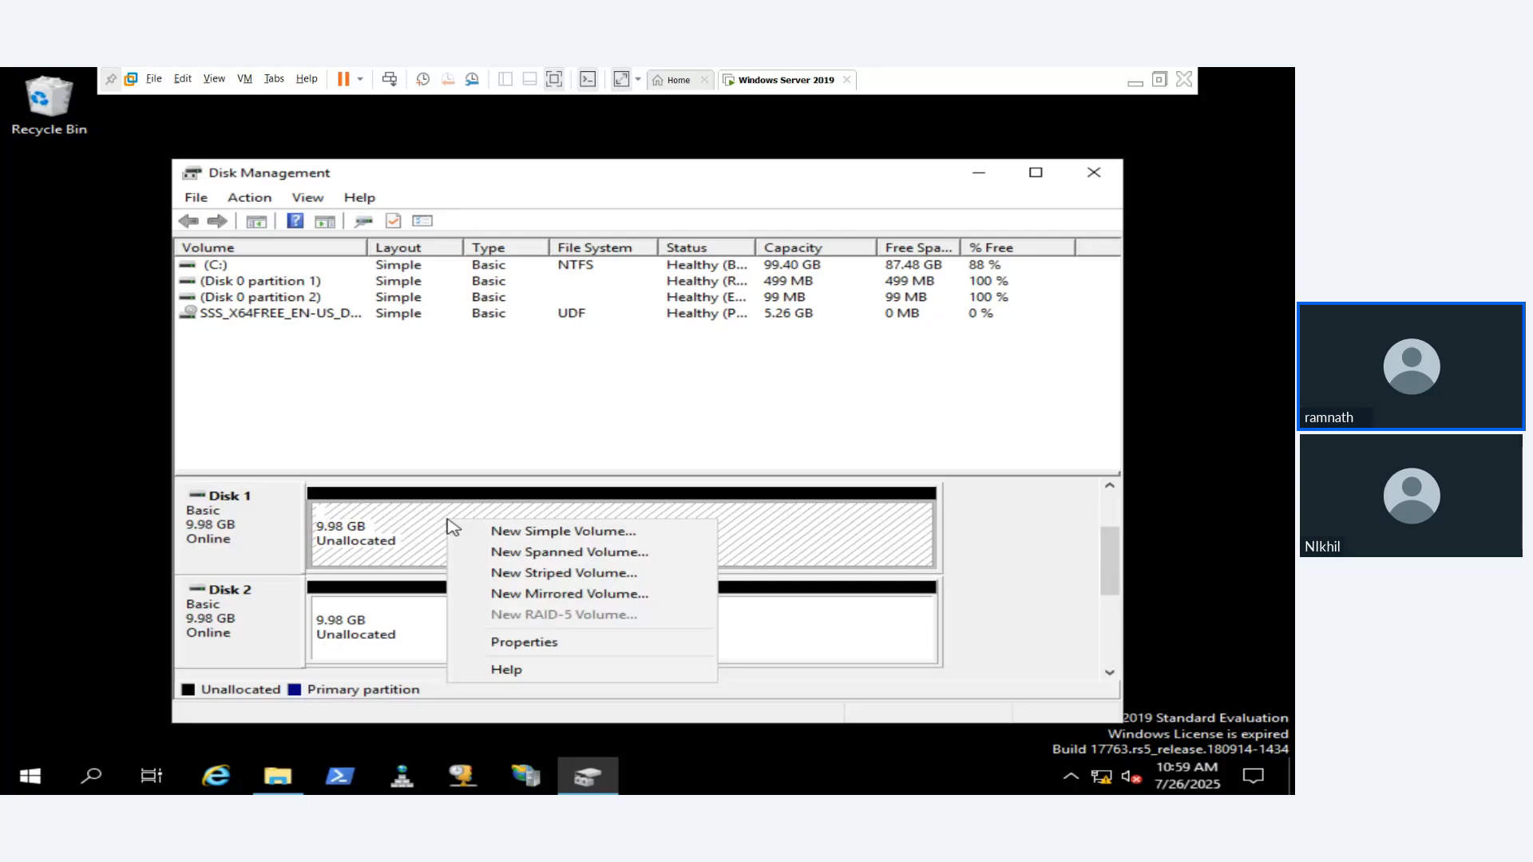
pyautogui.click(511, 552)
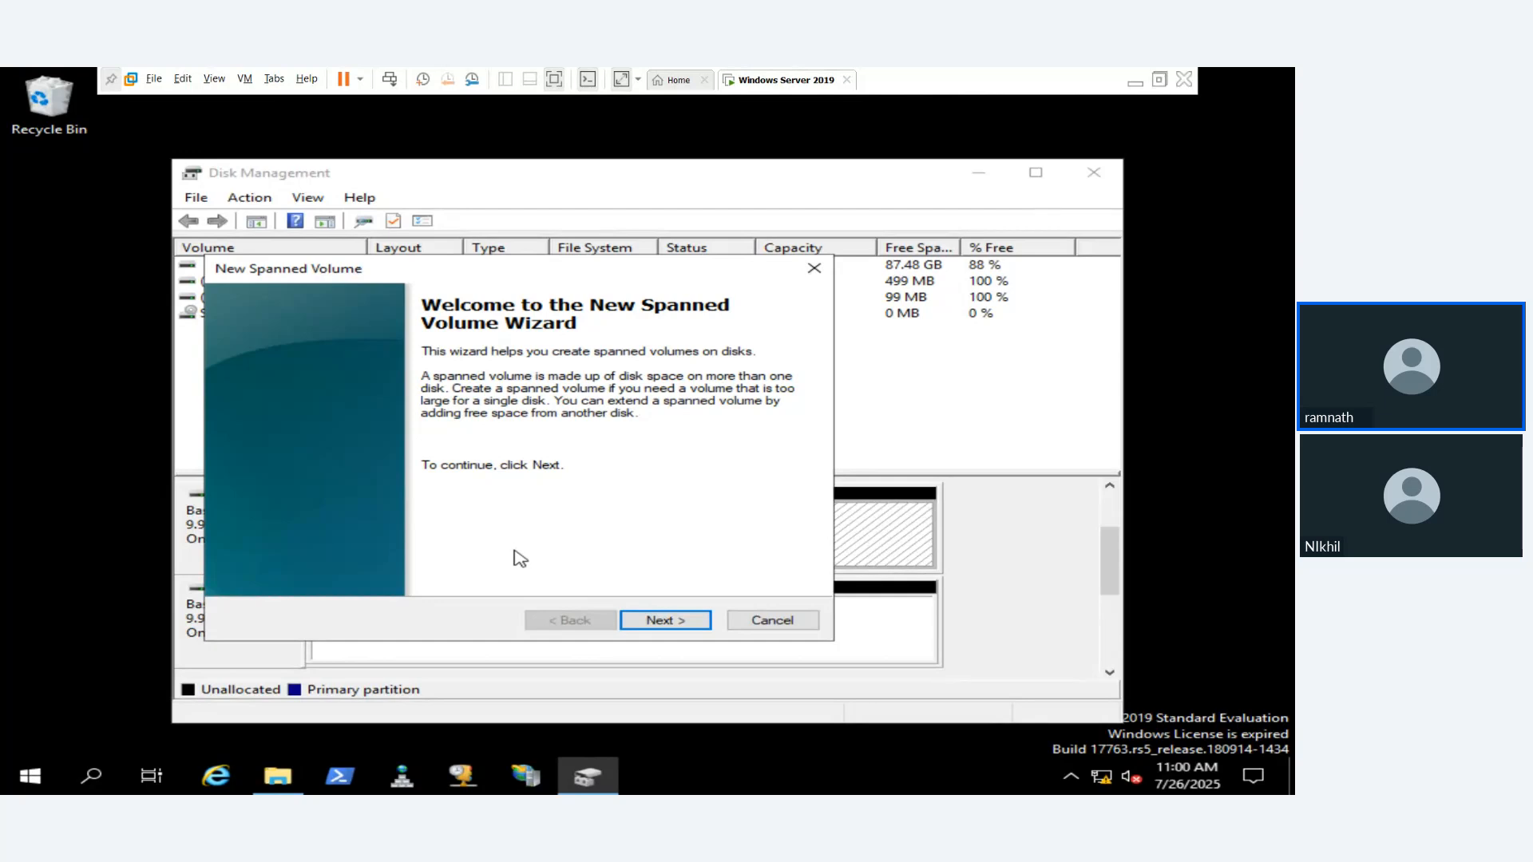
pyautogui.click(656, 619)
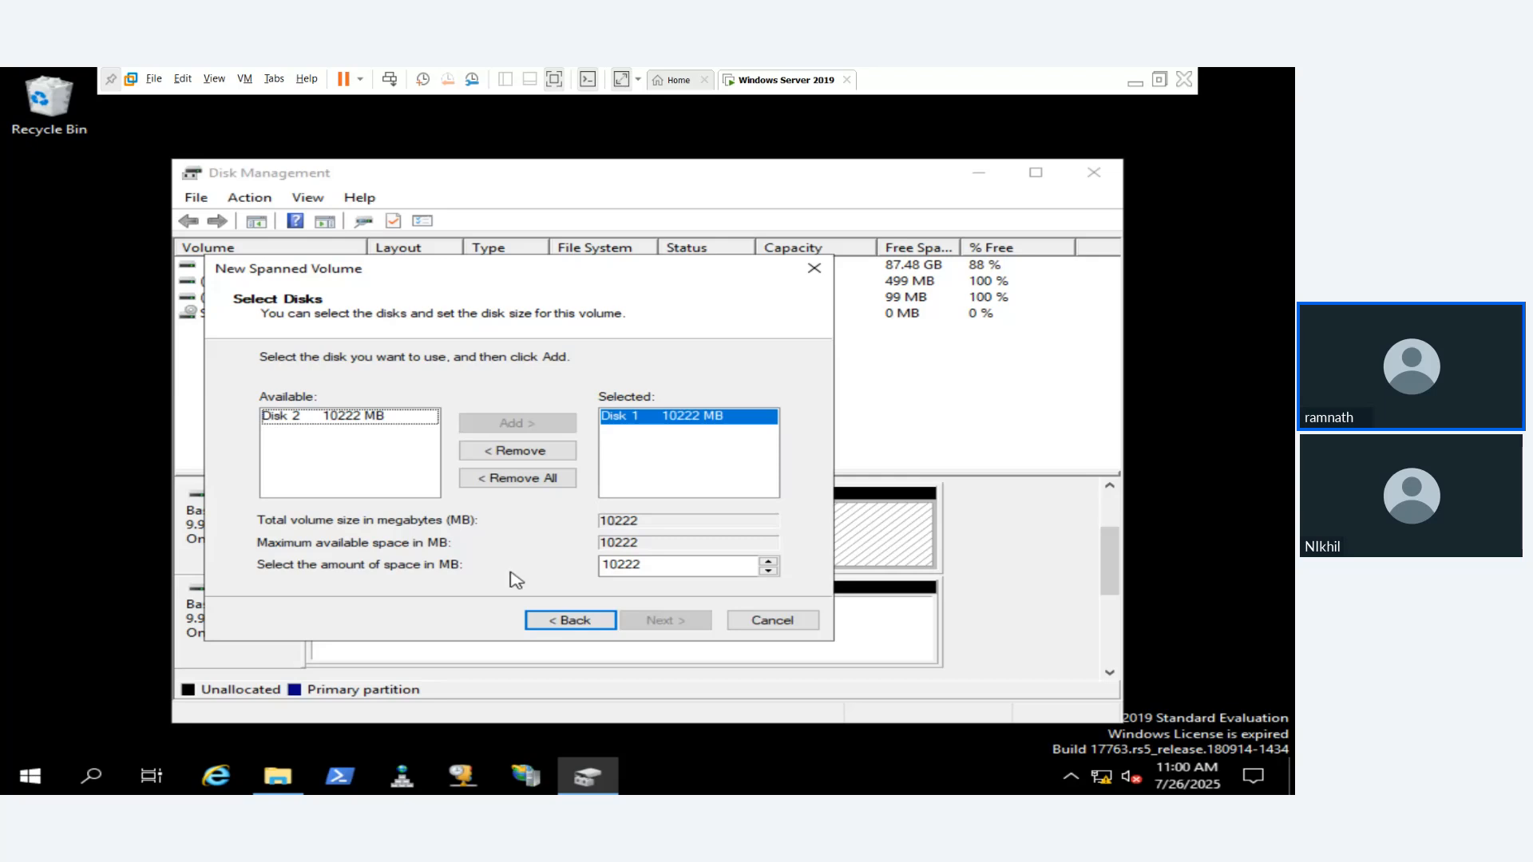
pyautogui.click(390, 420)
pyautogui.click(510, 423)
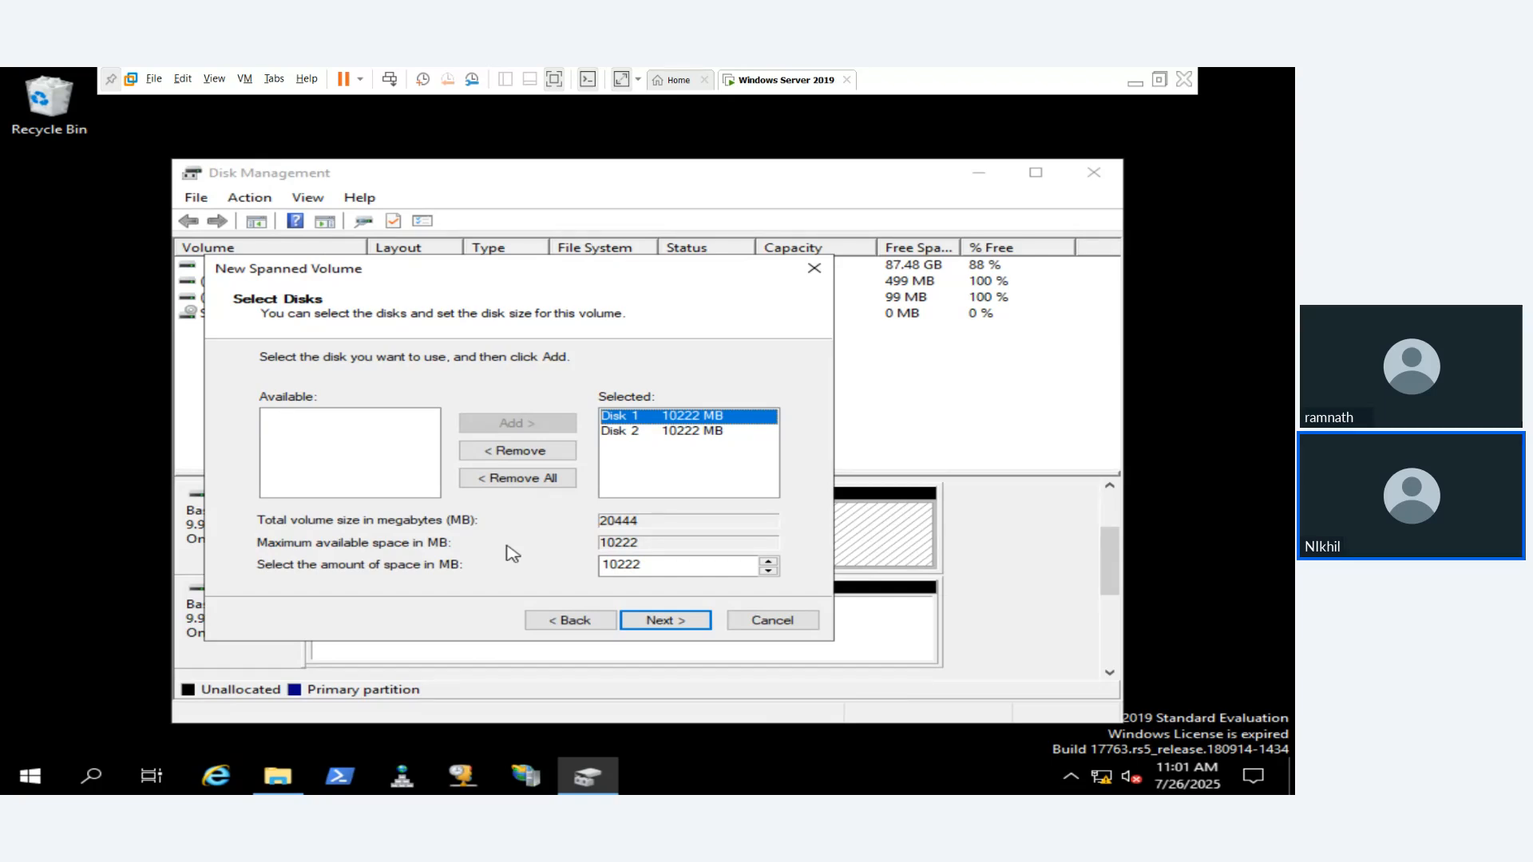
pyautogui.click(655, 621)
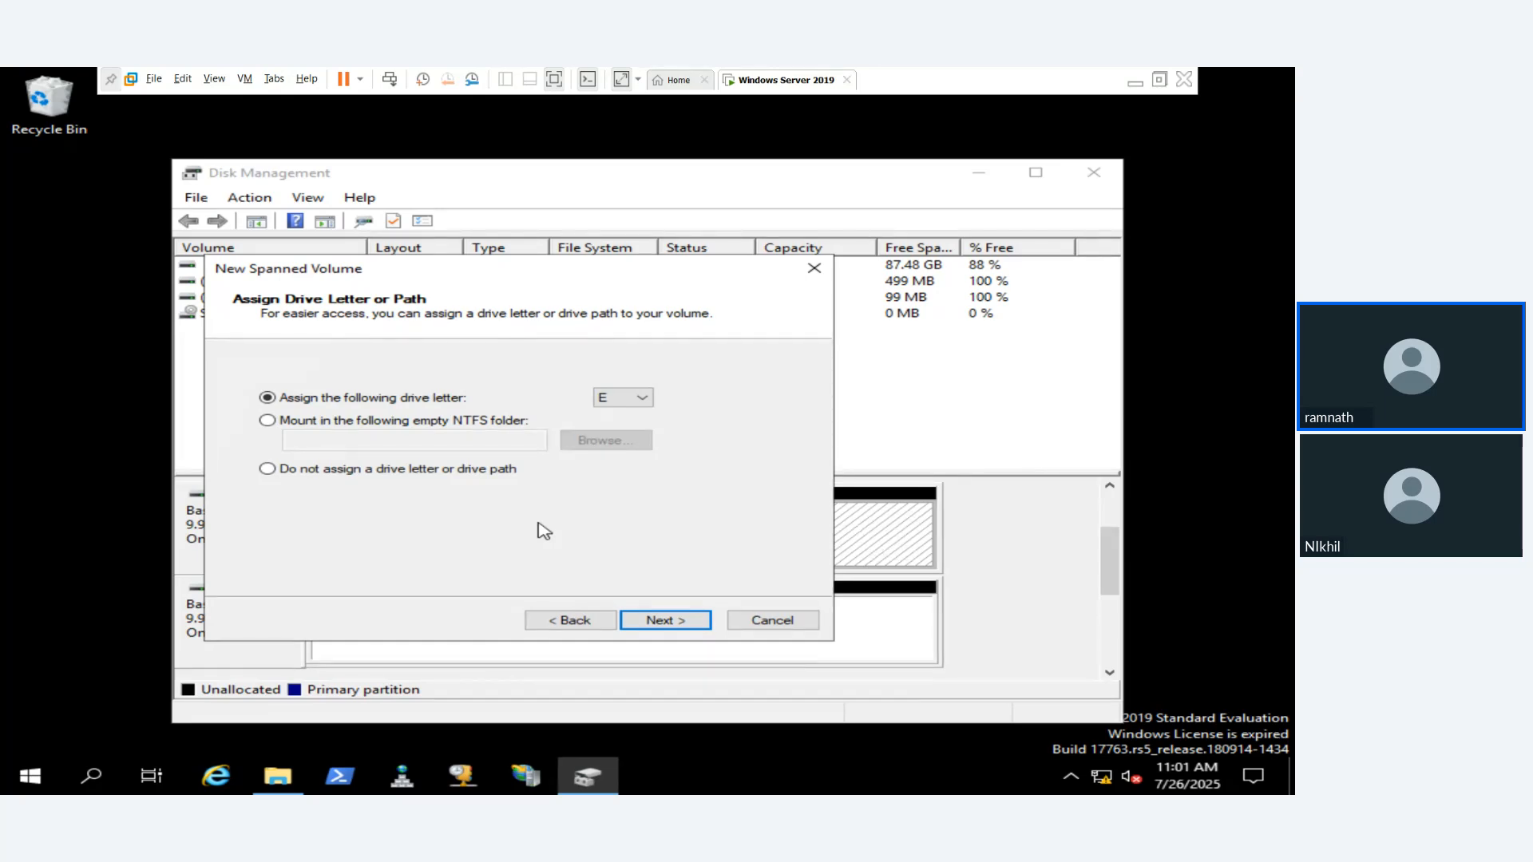
pyautogui.click(637, 622)
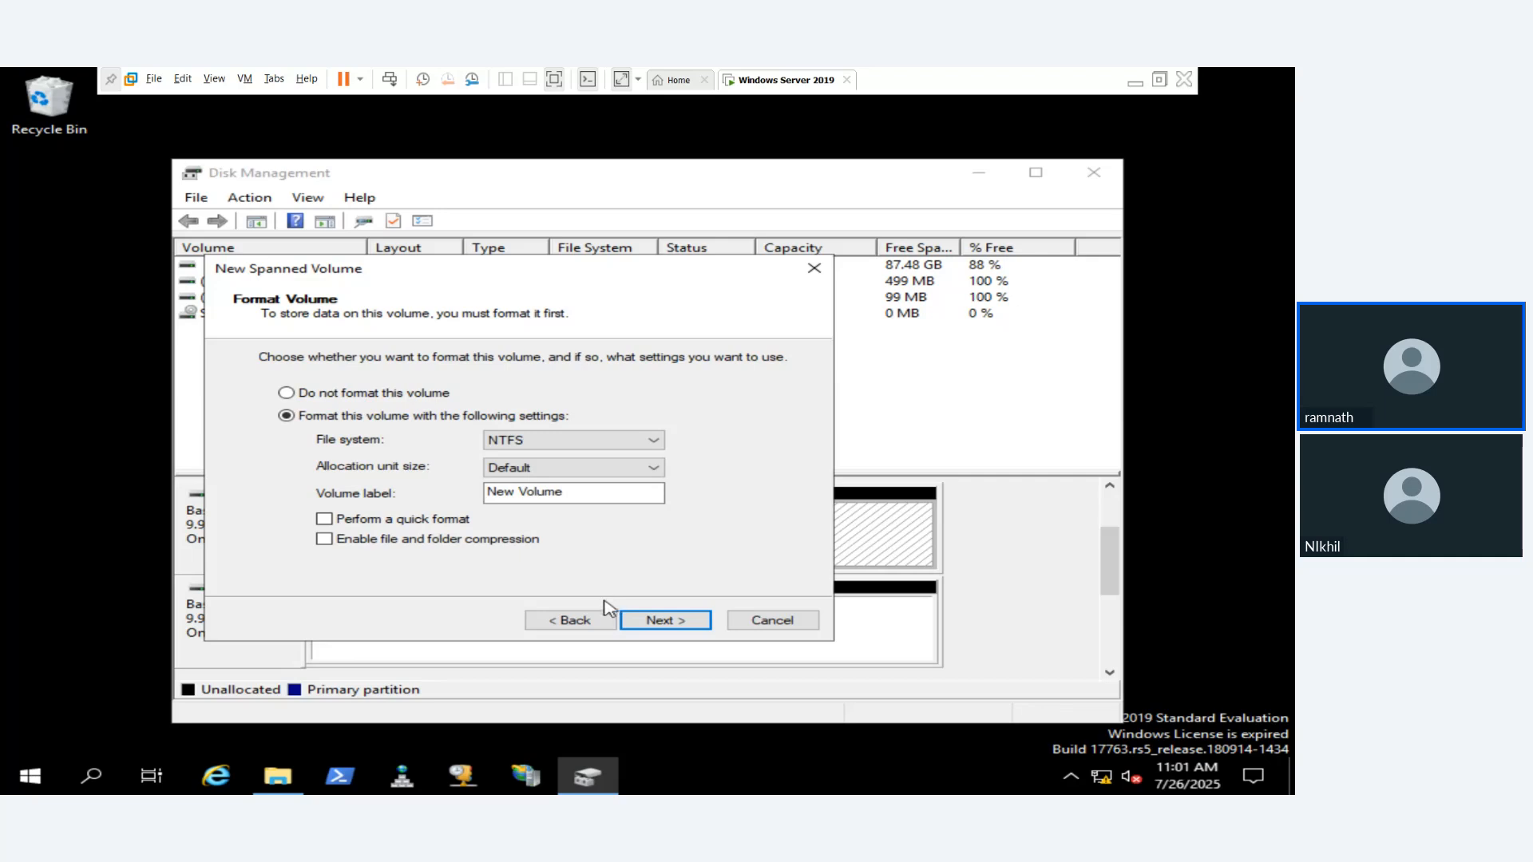
# Step: Set the spanned volume's label to "Spanned Volume" and enable quick format, keeping NTFS and the default allocation unit size
pyautogui.moveTo(565, 491); pyautogui.dragTo(445, 485)
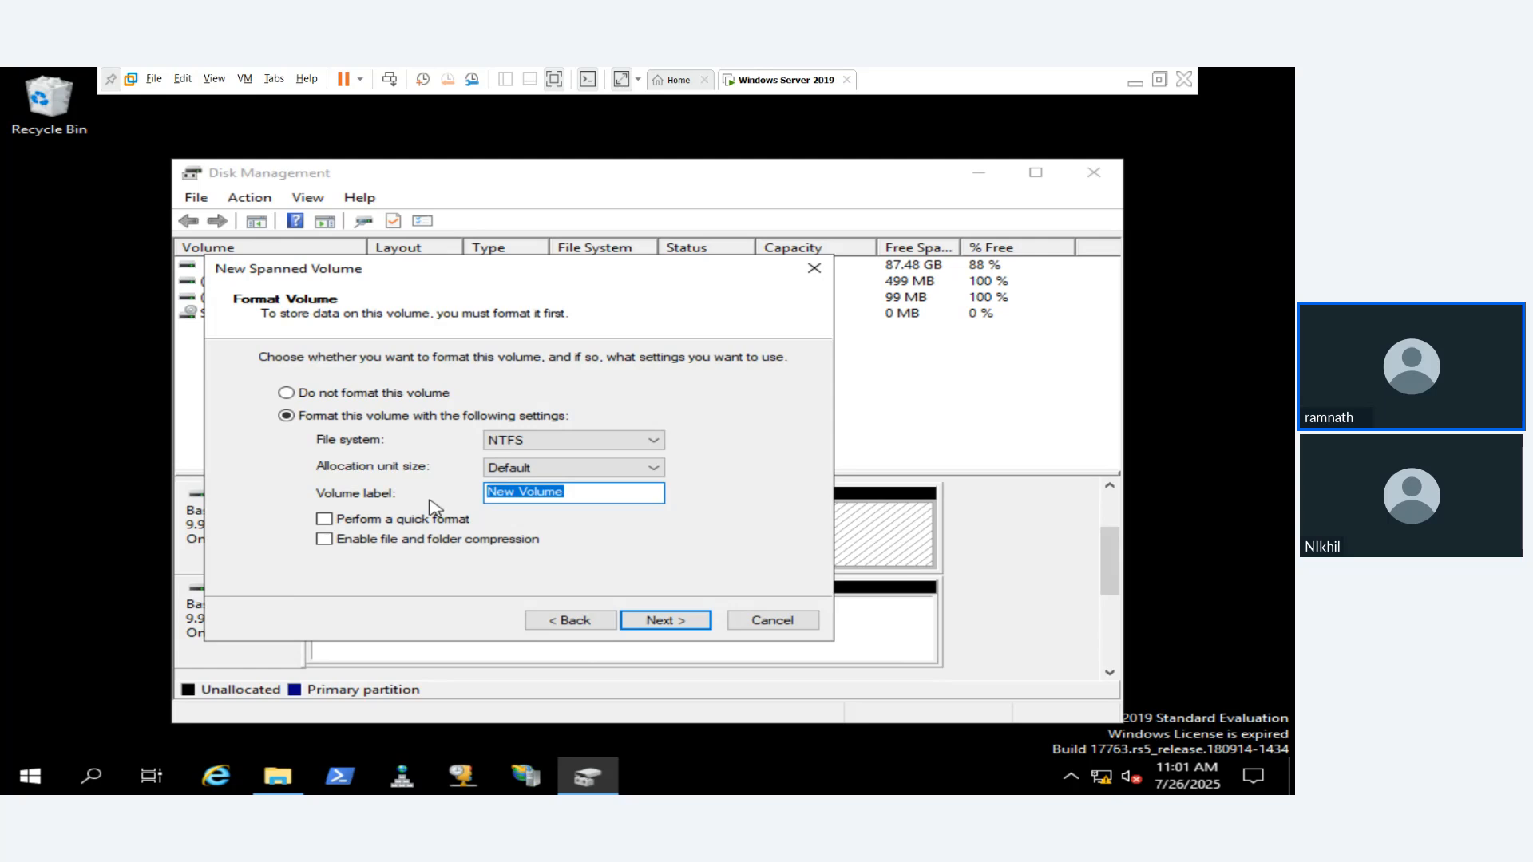
pyautogui.write('Spanned Volume')
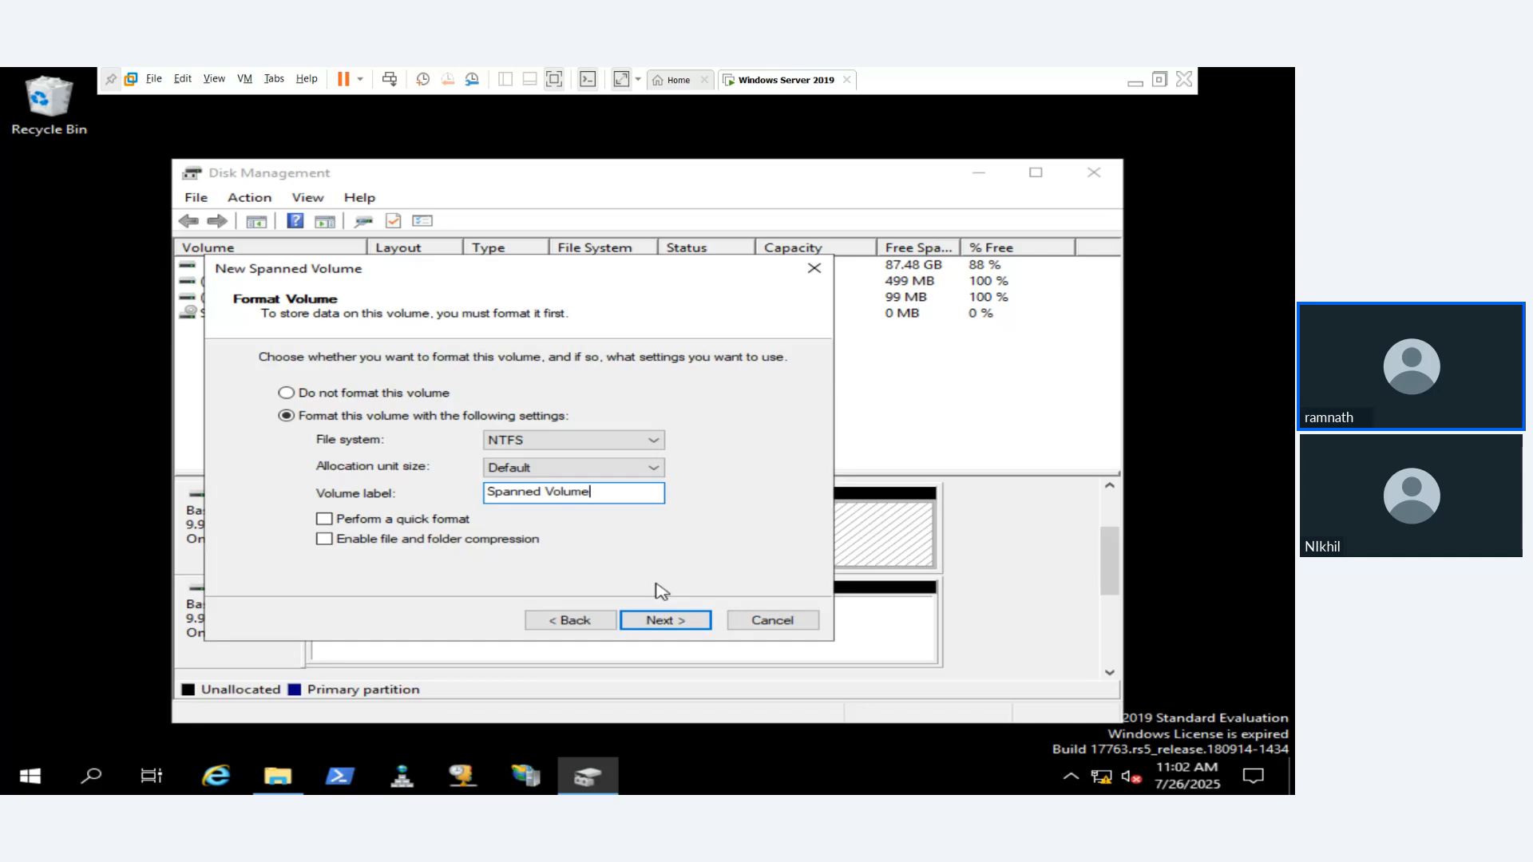
pyautogui.click(442, 520)
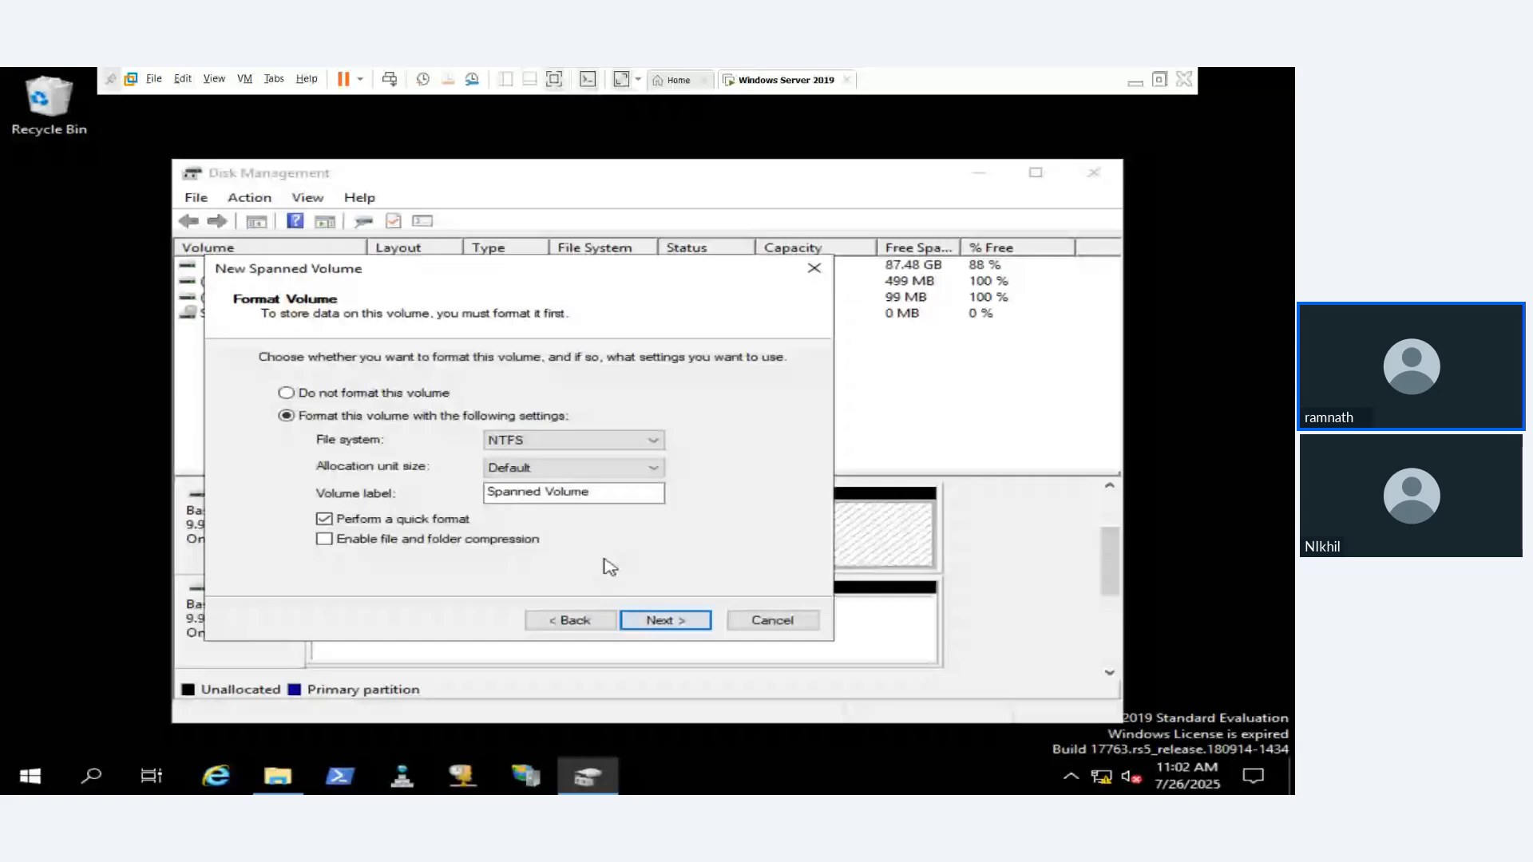
pyautogui.click(653, 622)
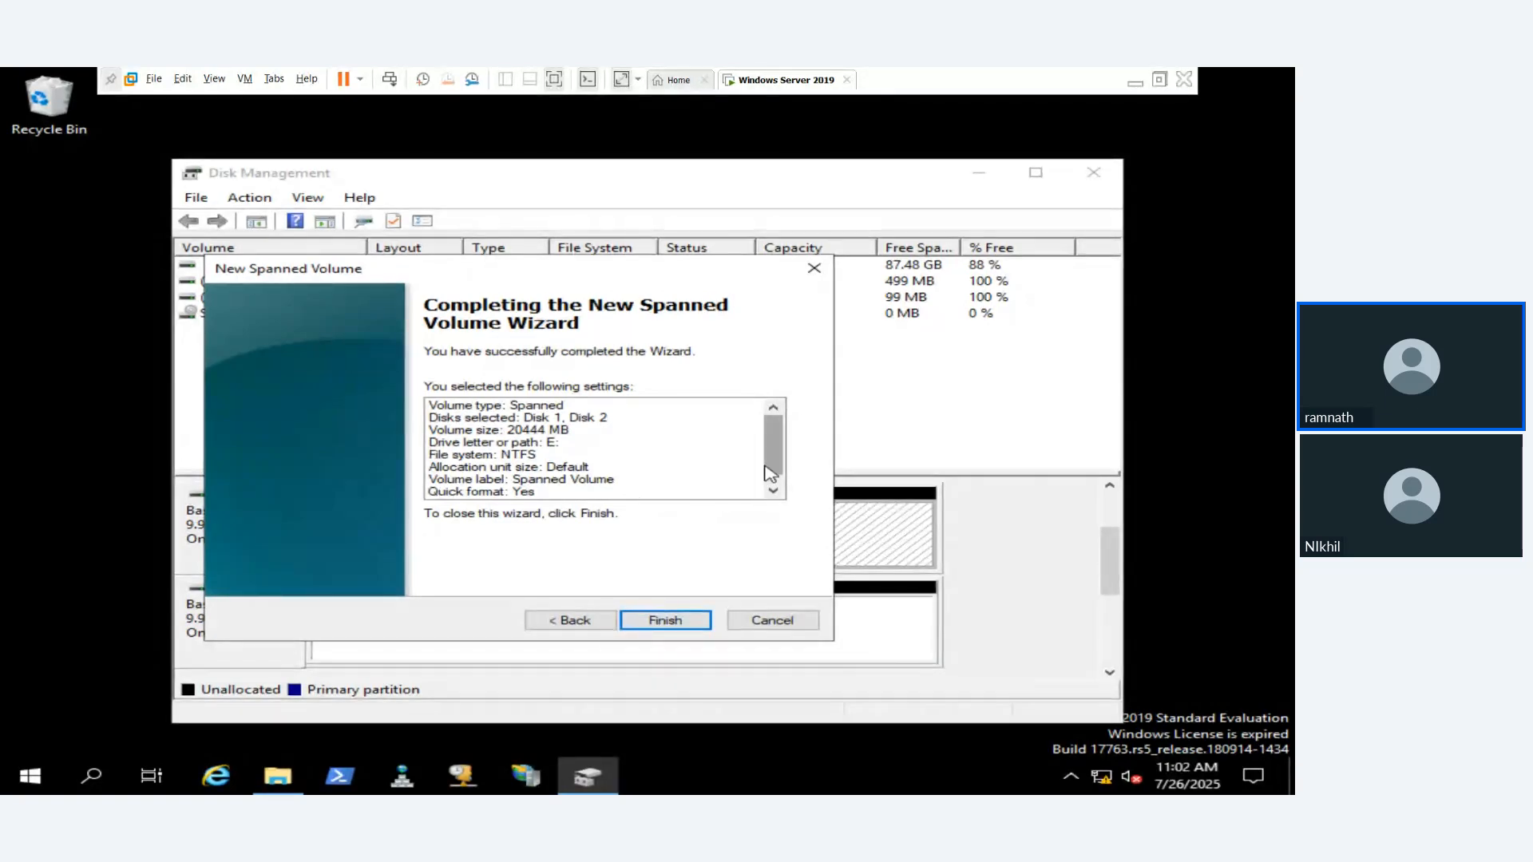
# Step: Review the summary and create the spanned volume, accepting conversion to dynamic disks, and check its drive in This PC
pyautogui.moveTo(772, 452); pyautogui.dragTo(778, 464)
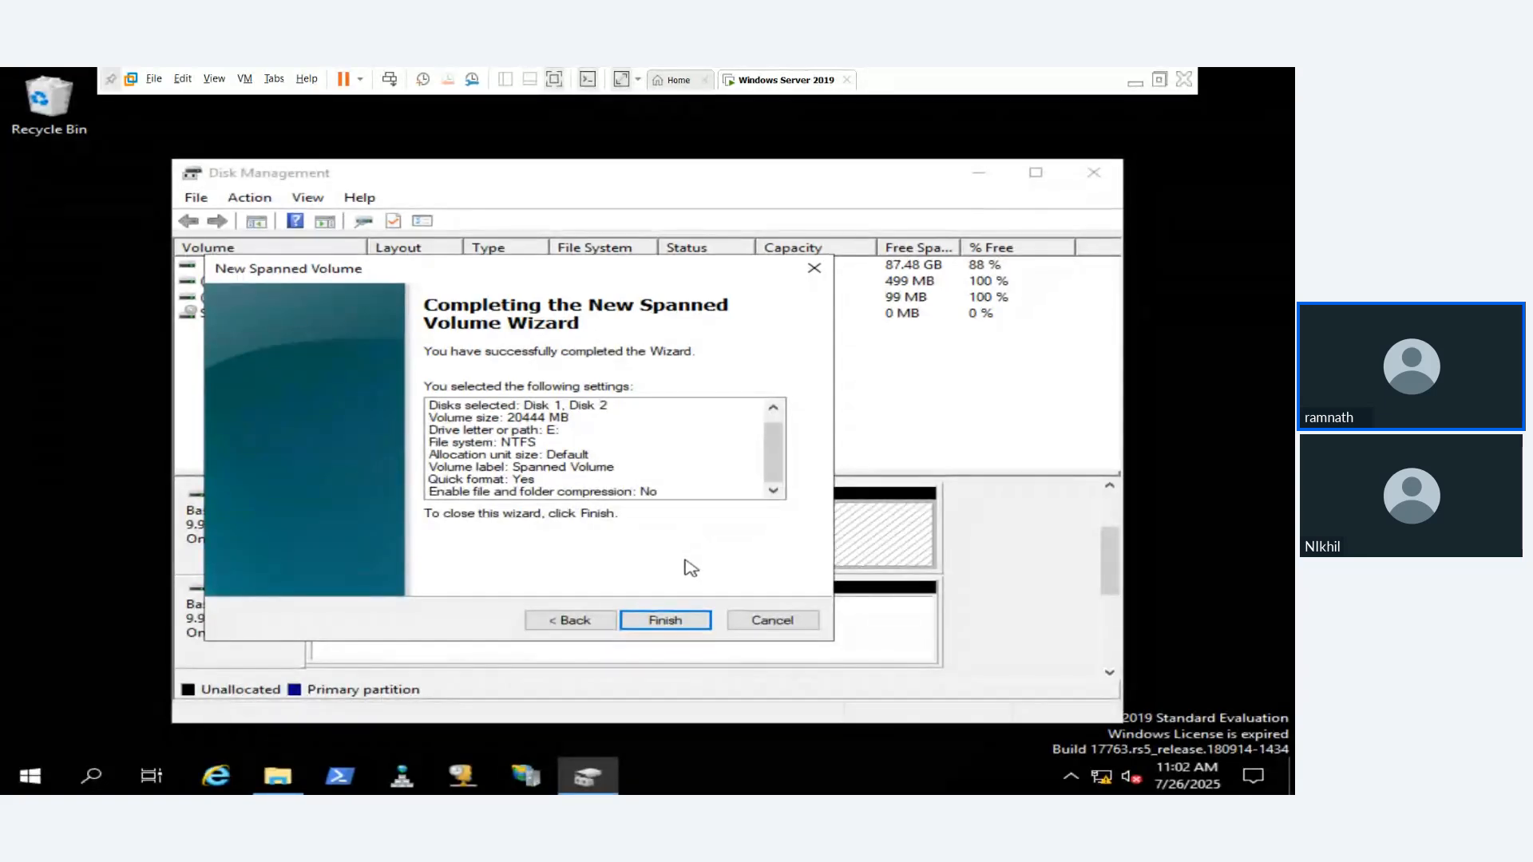
pyautogui.click(677, 615)
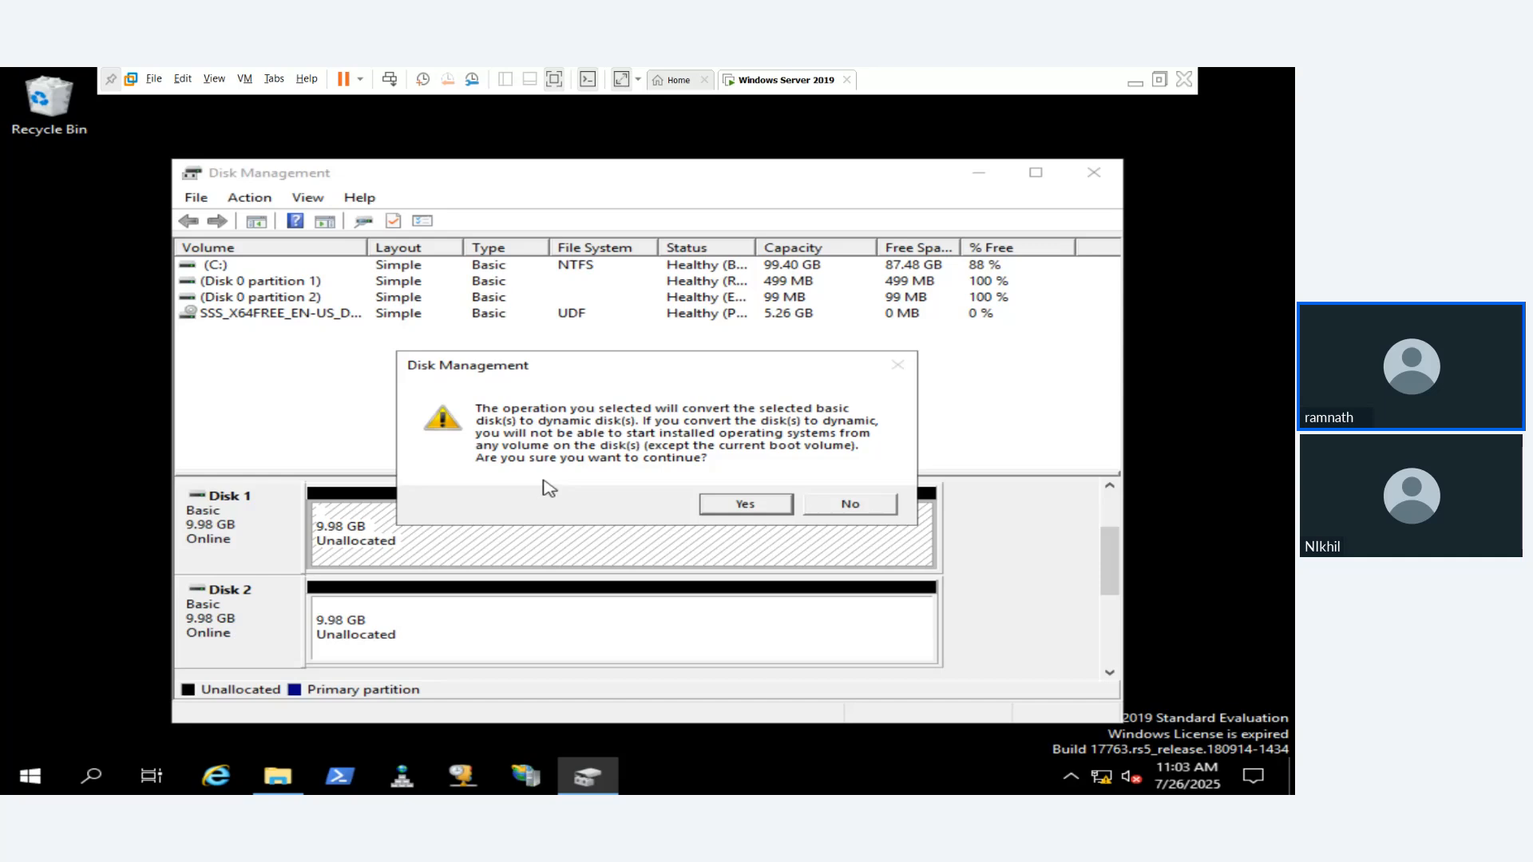
pyautogui.click(745, 507)
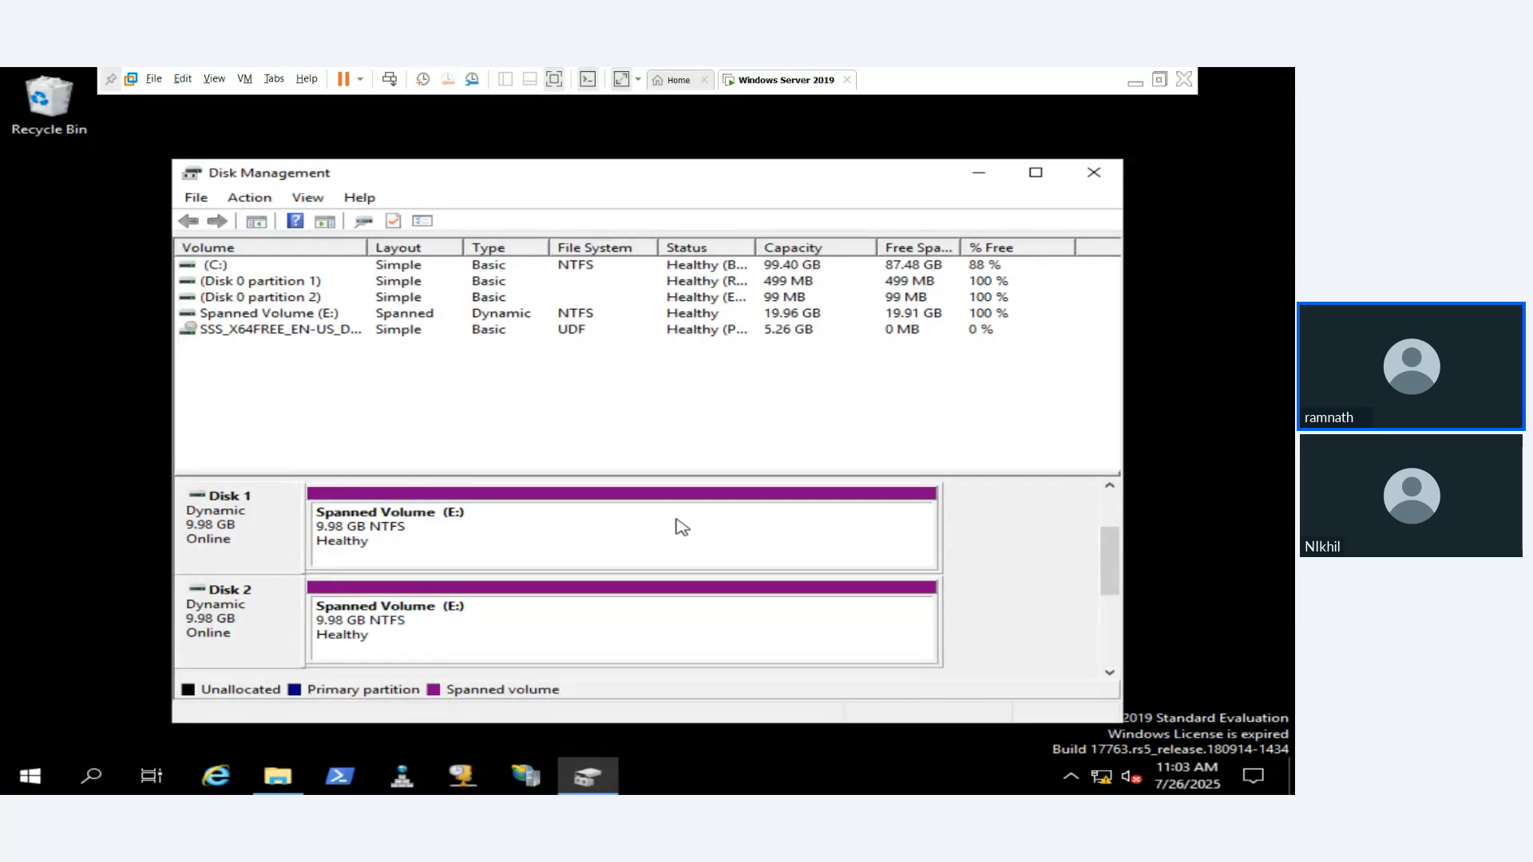
pyautogui.click(298, 760)
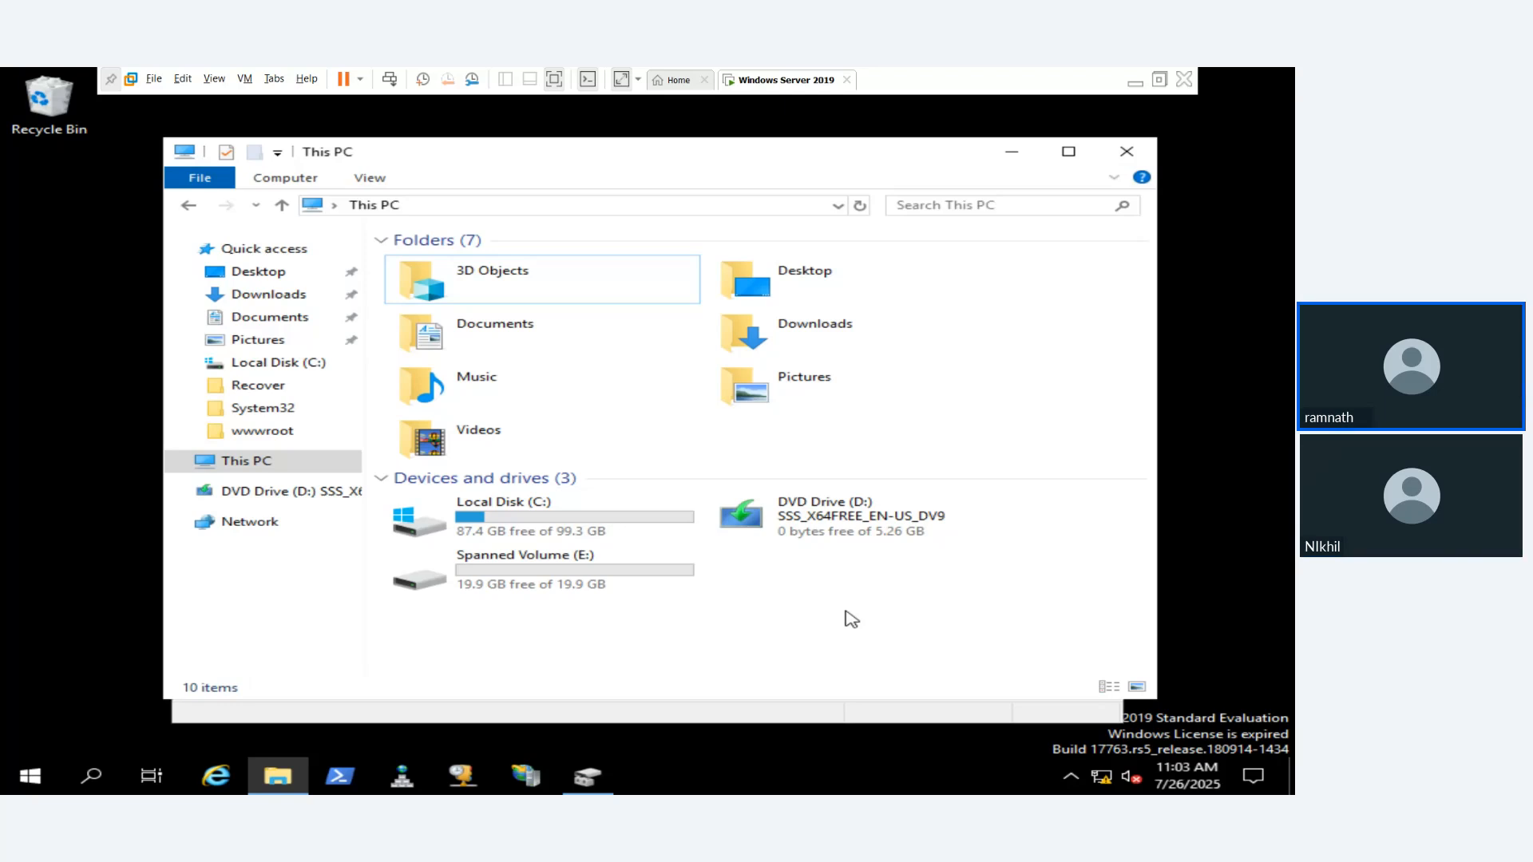
pyautogui.click(1011, 152)
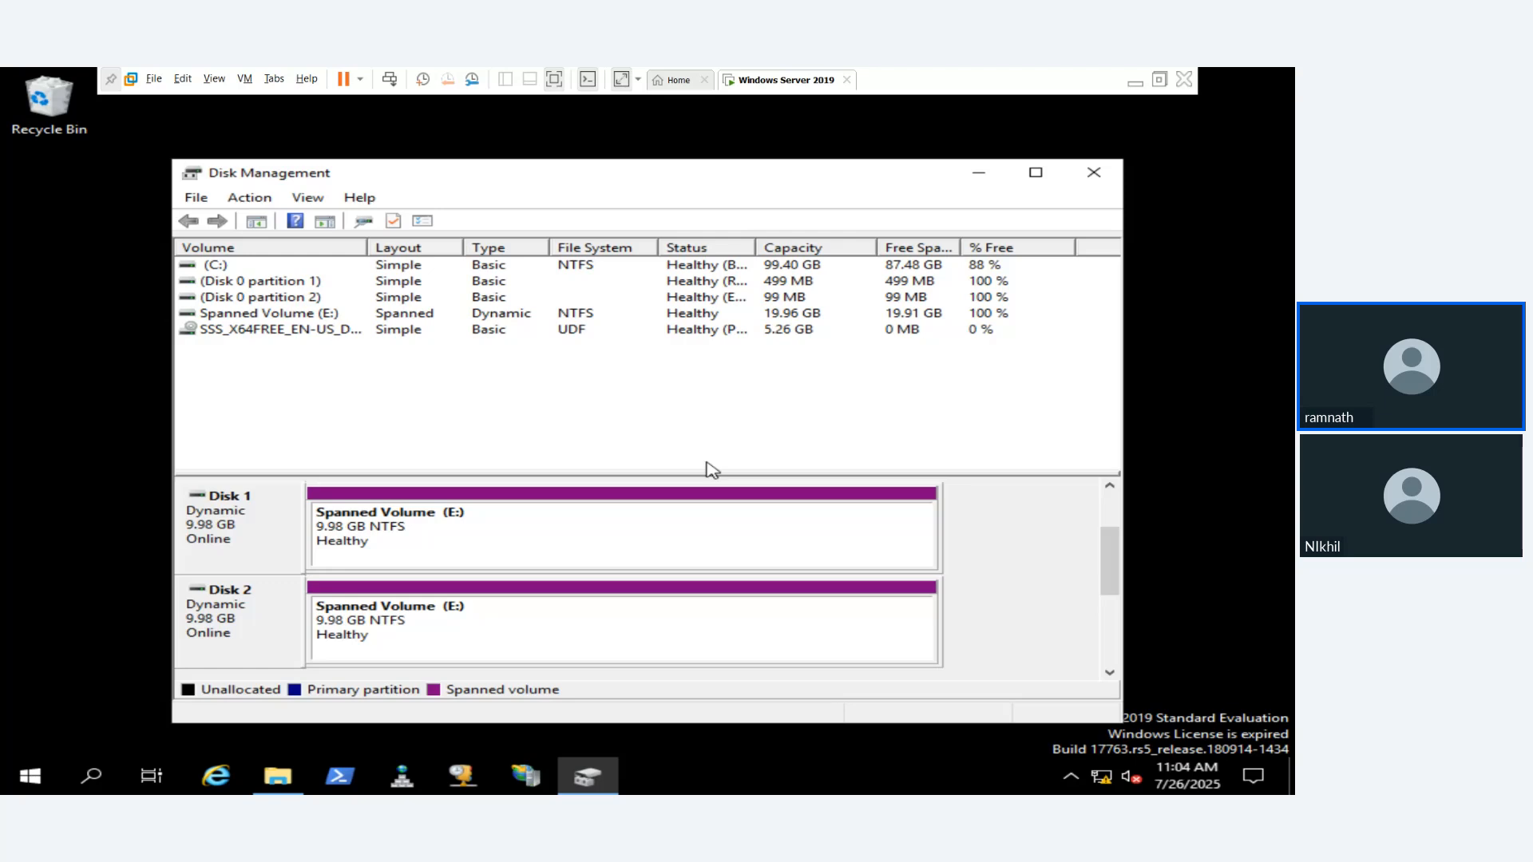
# Step: Delete the spanned volume (E:) from Disks 1 and 2, accepting the data loss
pyautogui.rightClick(579, 546)
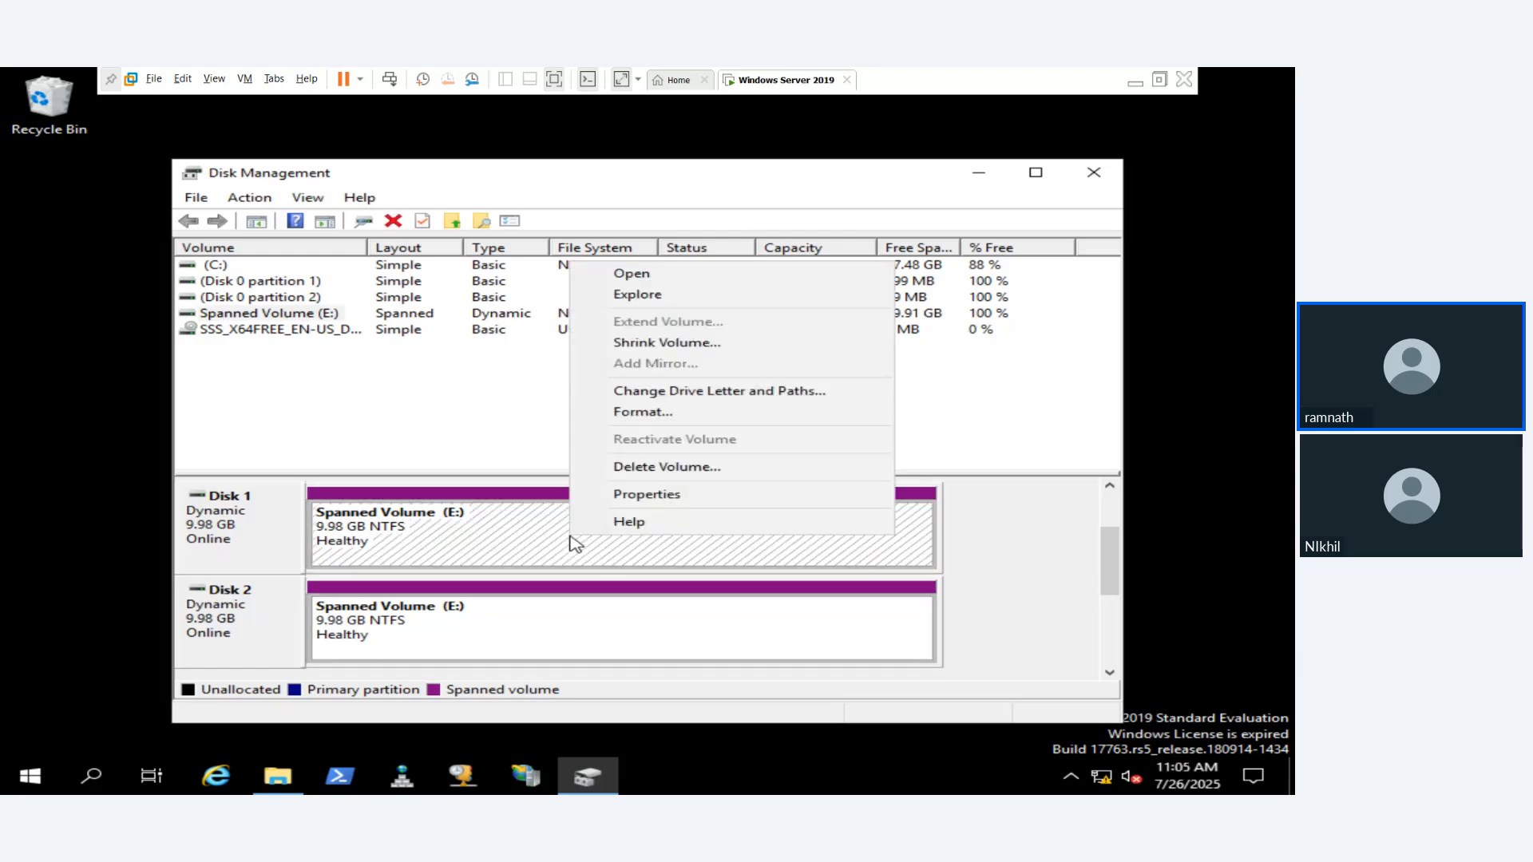
pyautogui.click(600, 471)
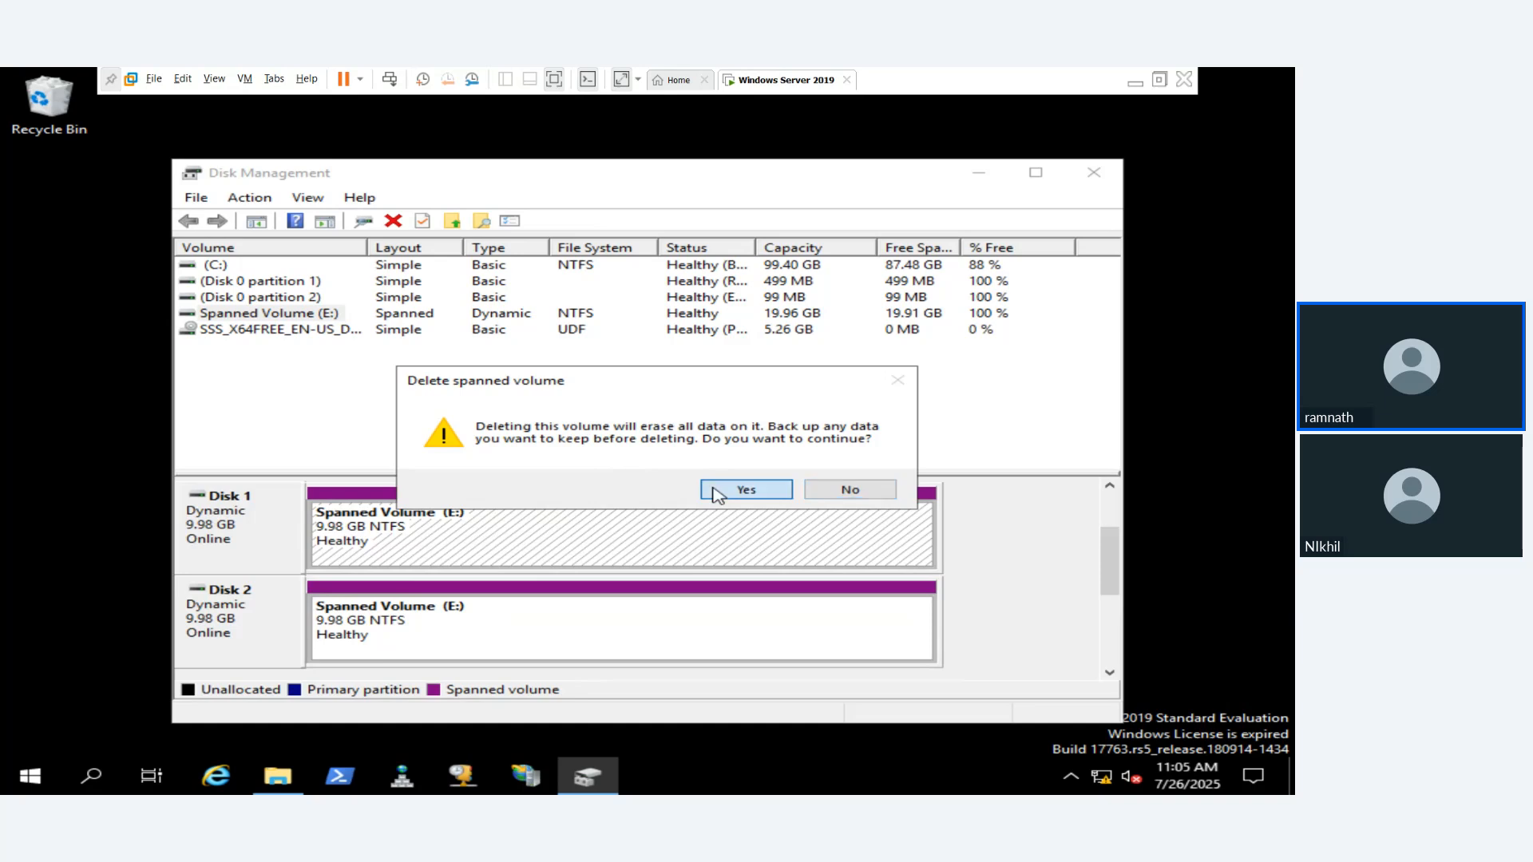
pyautogui.click(709, 490)
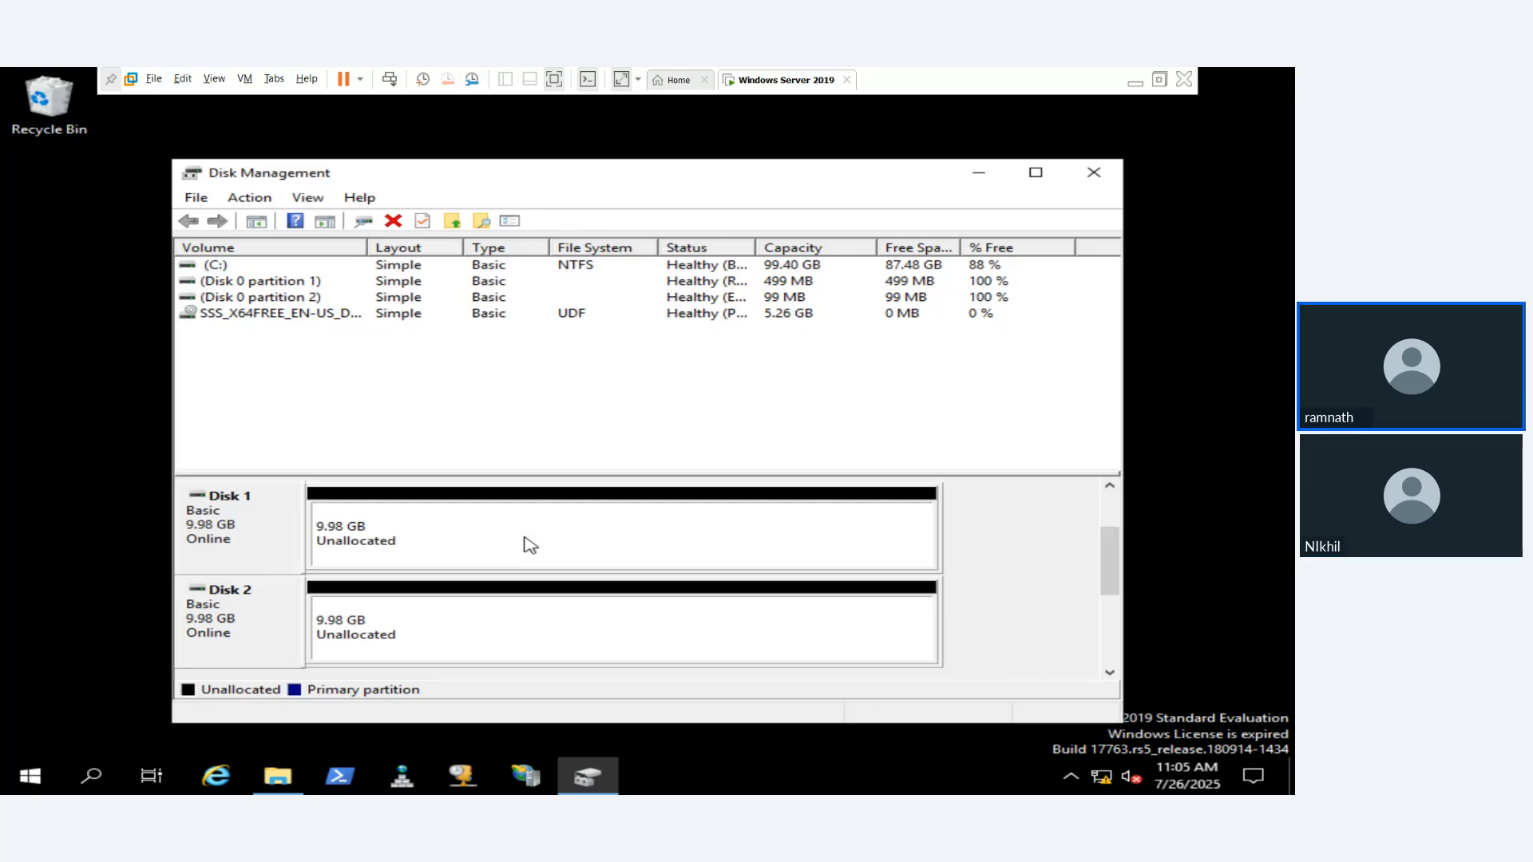
# Step: Start a striped volume on Disk 1's unallocated space, adding Disk 2 with 10222 MB from each disk and drive letter E
pyautogui.rightClick(483, 520)
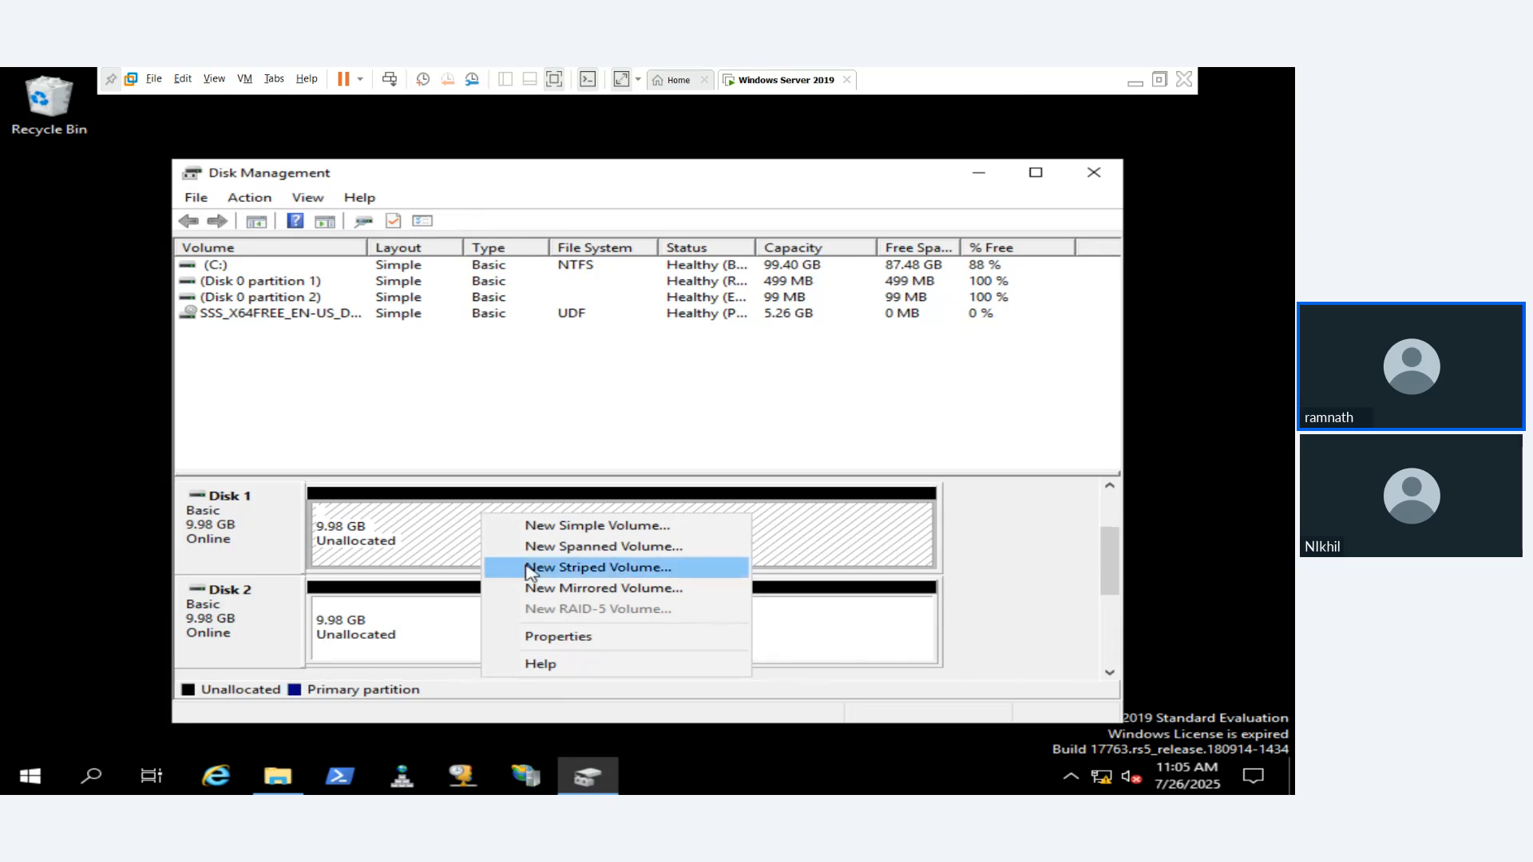
pyautogui.click(558, 567)
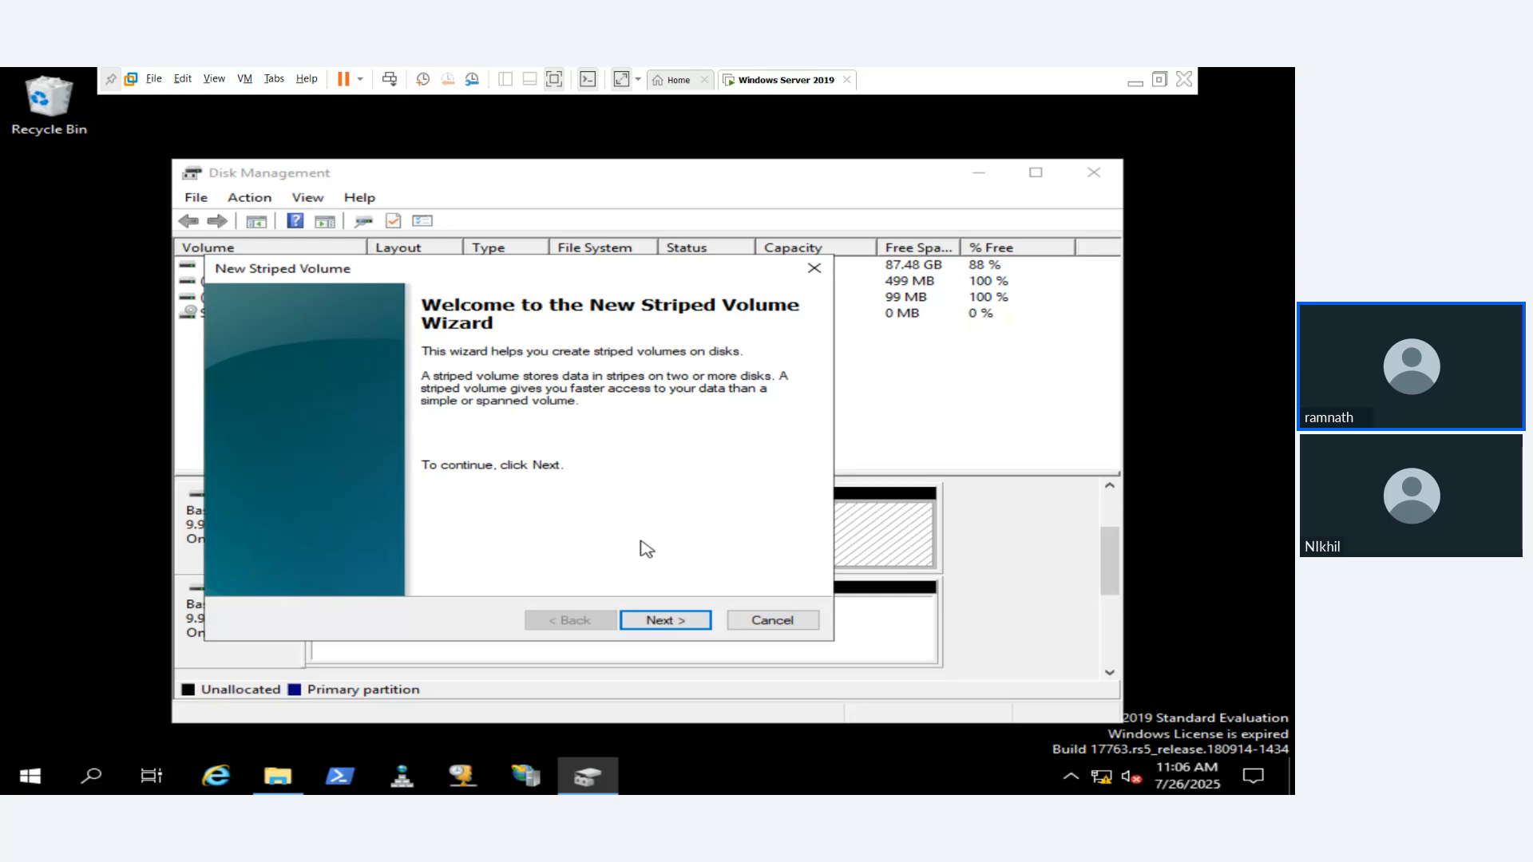
pyautogui.click(669, 621)
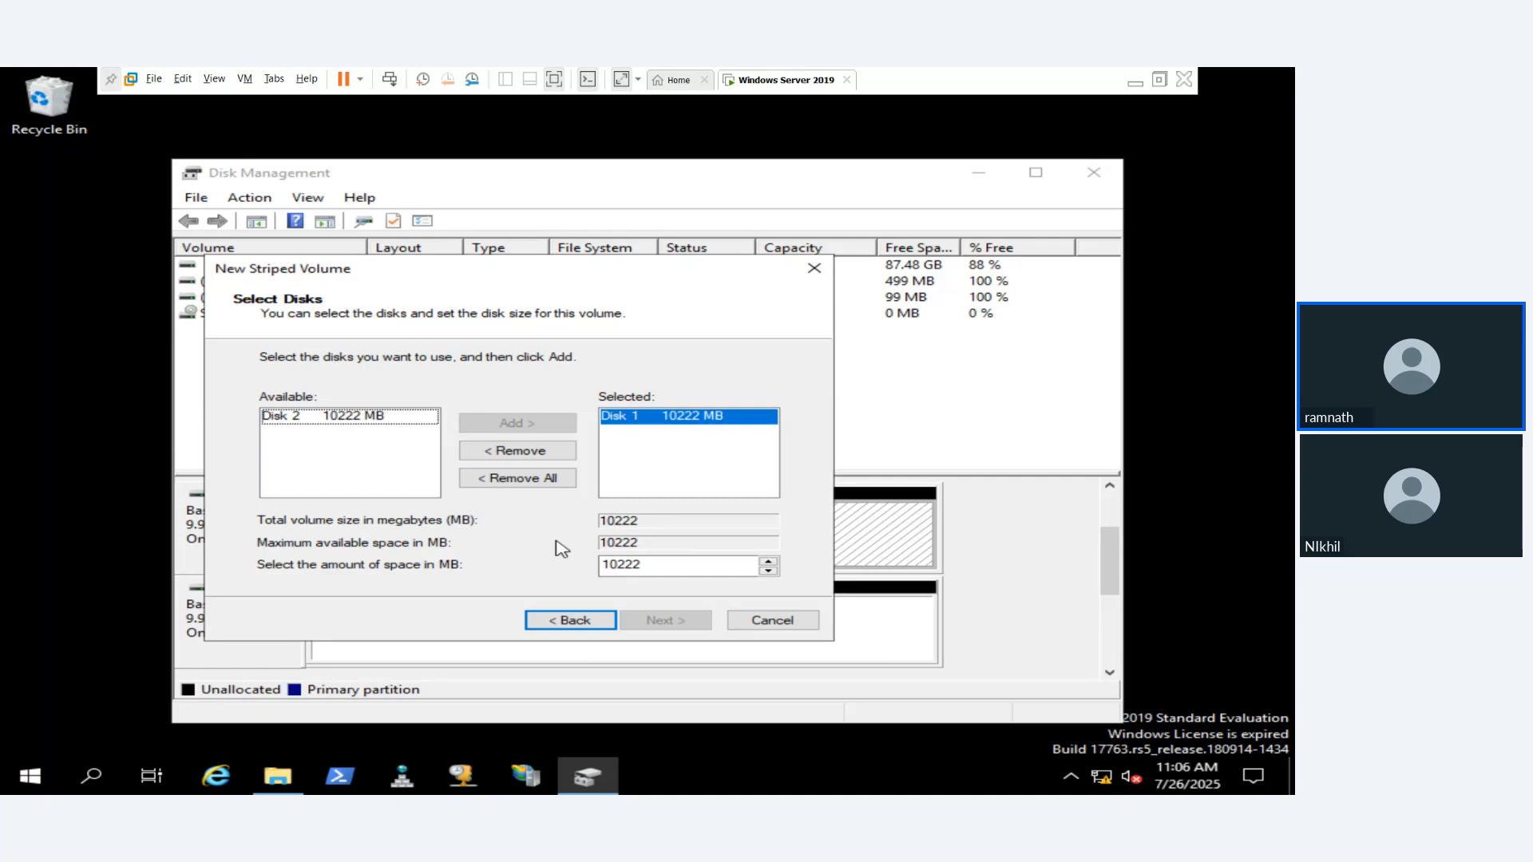
pyautogui.click(386, 423)
pyautogui.click(499, 423)
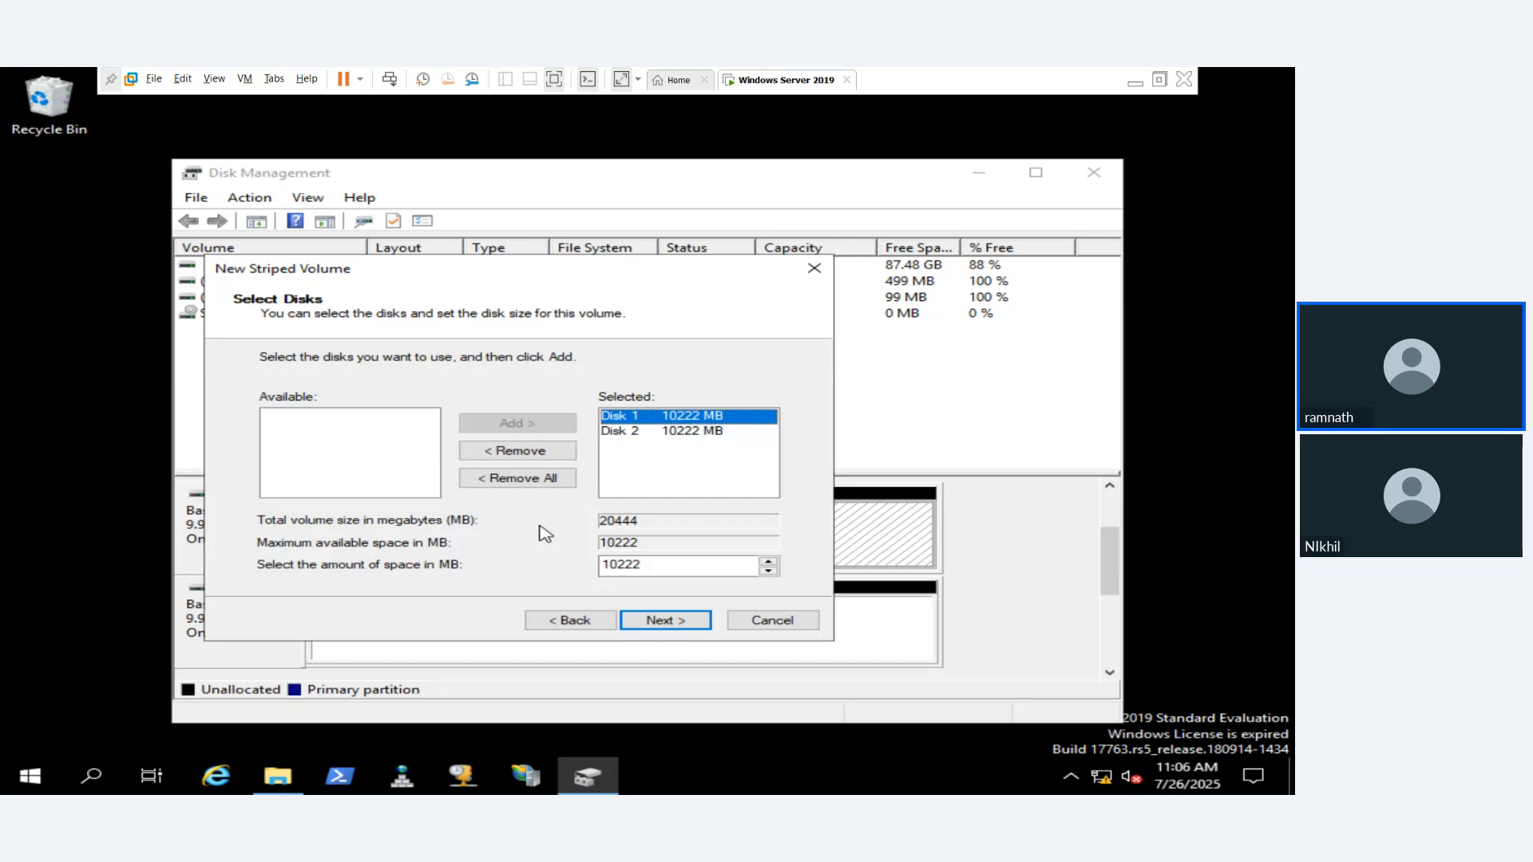
pyautogui.click(683, 622)
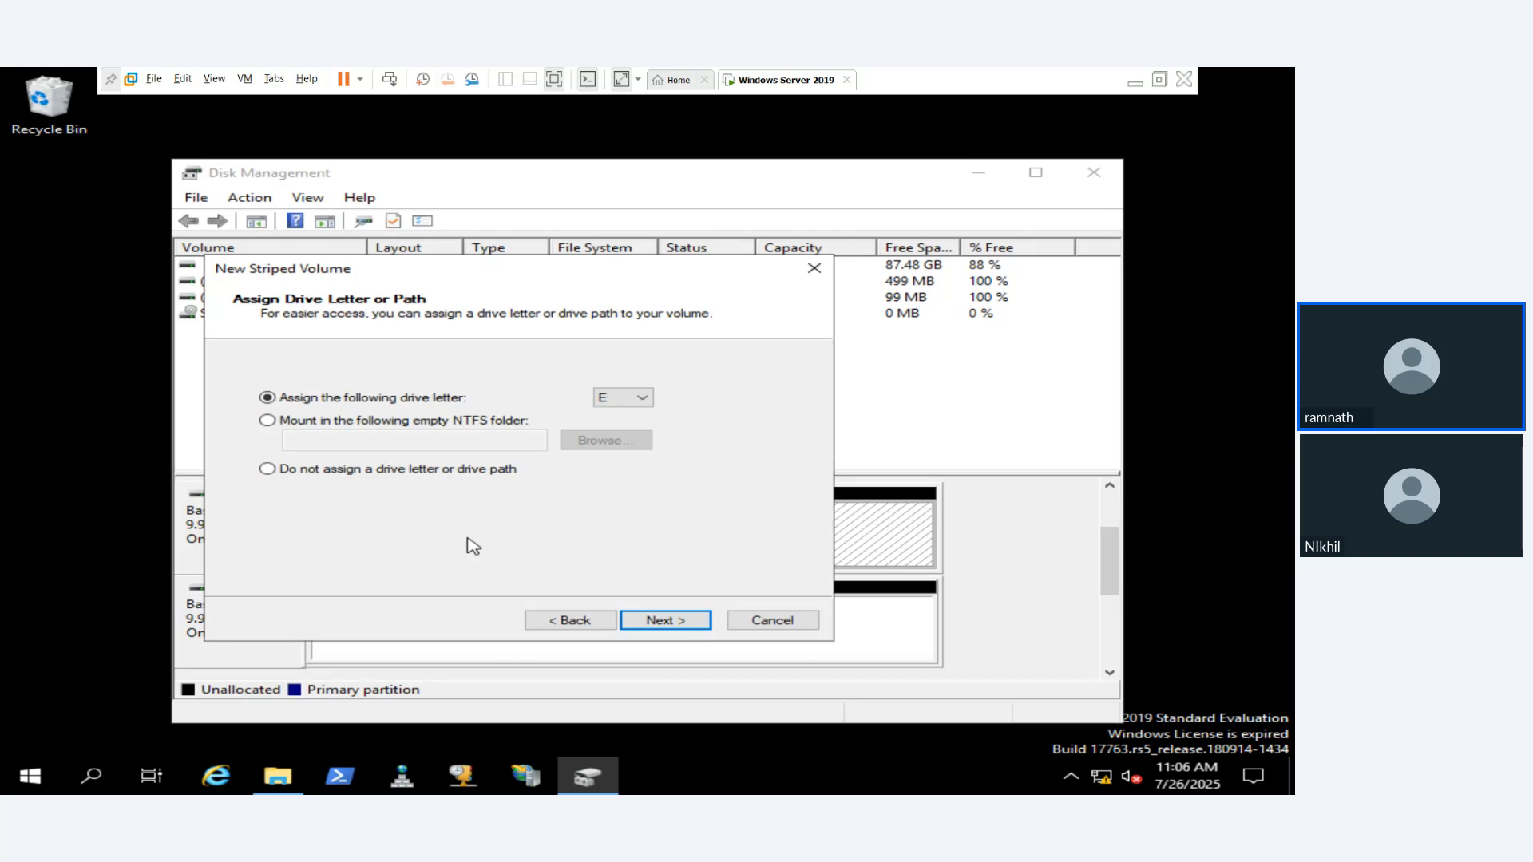
pyautogui.click(704, 625)
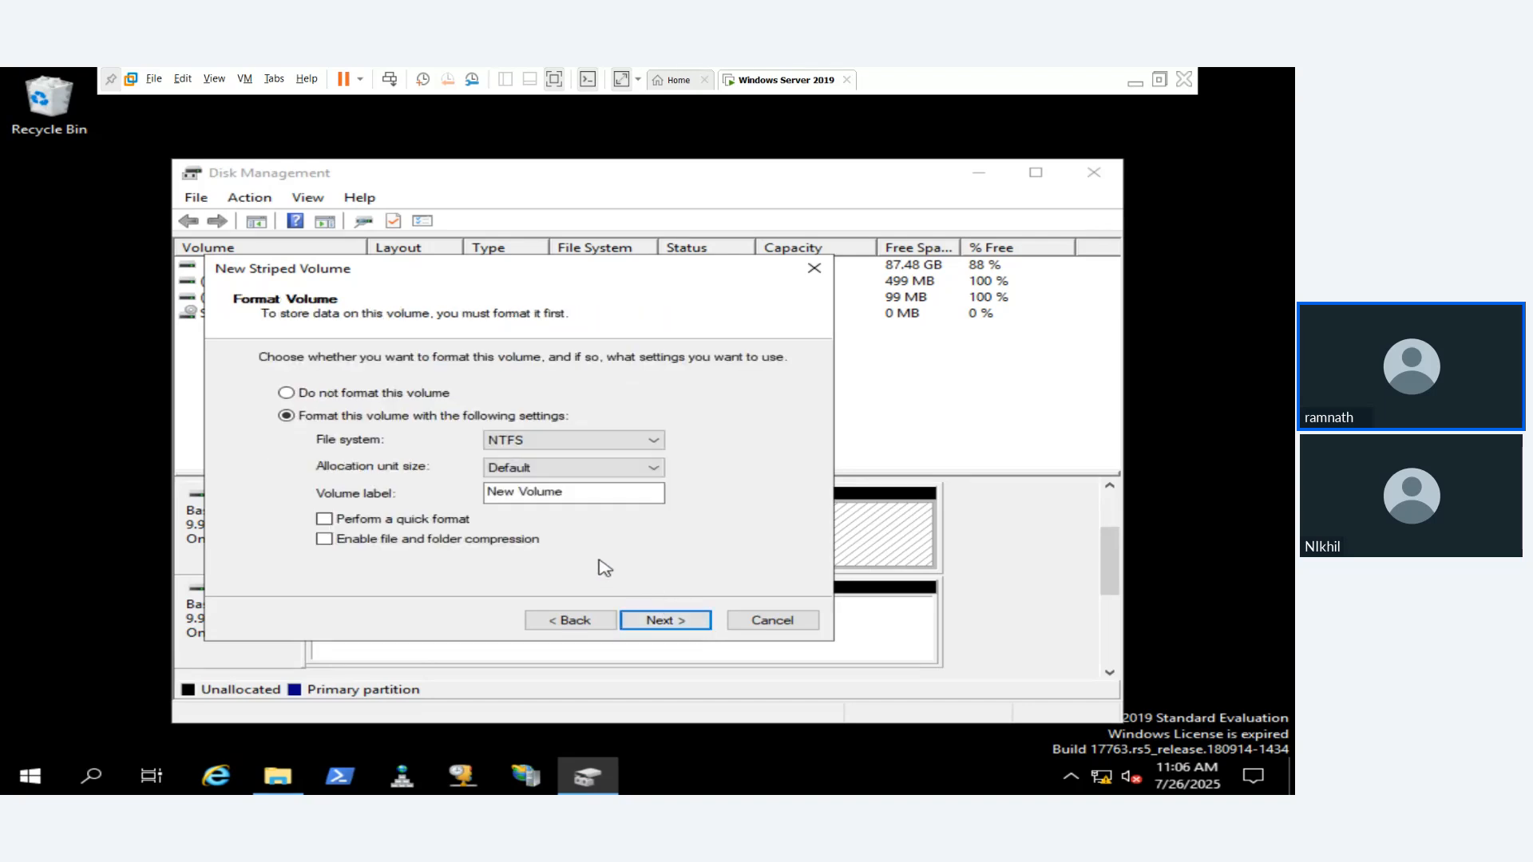
# Step: Set the striped volume's label to "Striped Volume" and enable quick format, keeping NTFS, and proceed to the settings summary
pyautogui.doubleClick(567, 494)
pyautogui.moveTo(568, 500); pyautogui.dragTo(327, 490)
pyautogui.write('Stri')
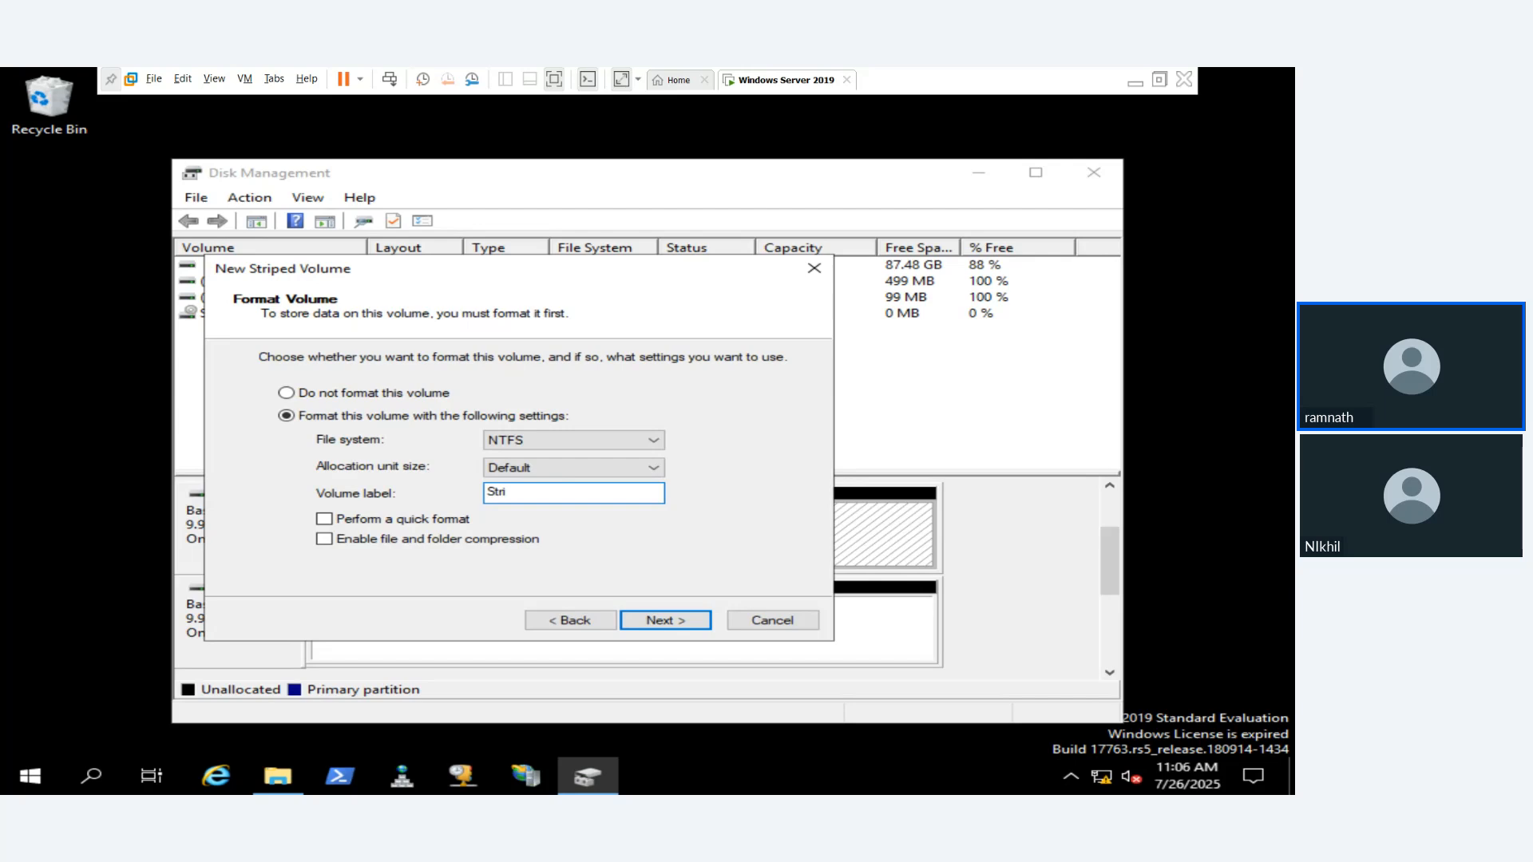
pyautogui.write('ped Volume')
pyautogui.click(323, 519)
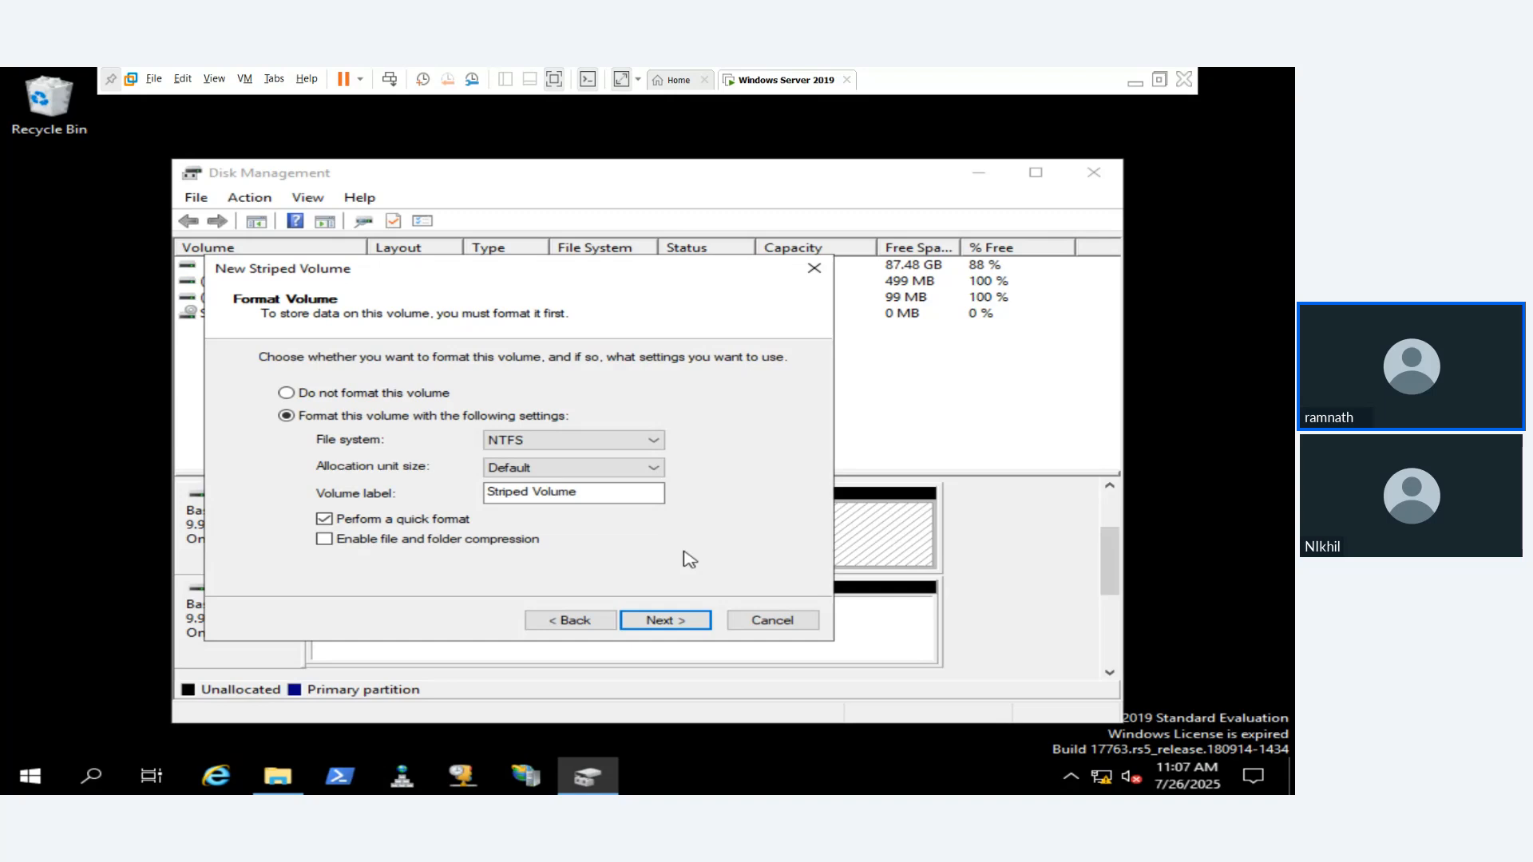
pyautogui.click(660, 620)
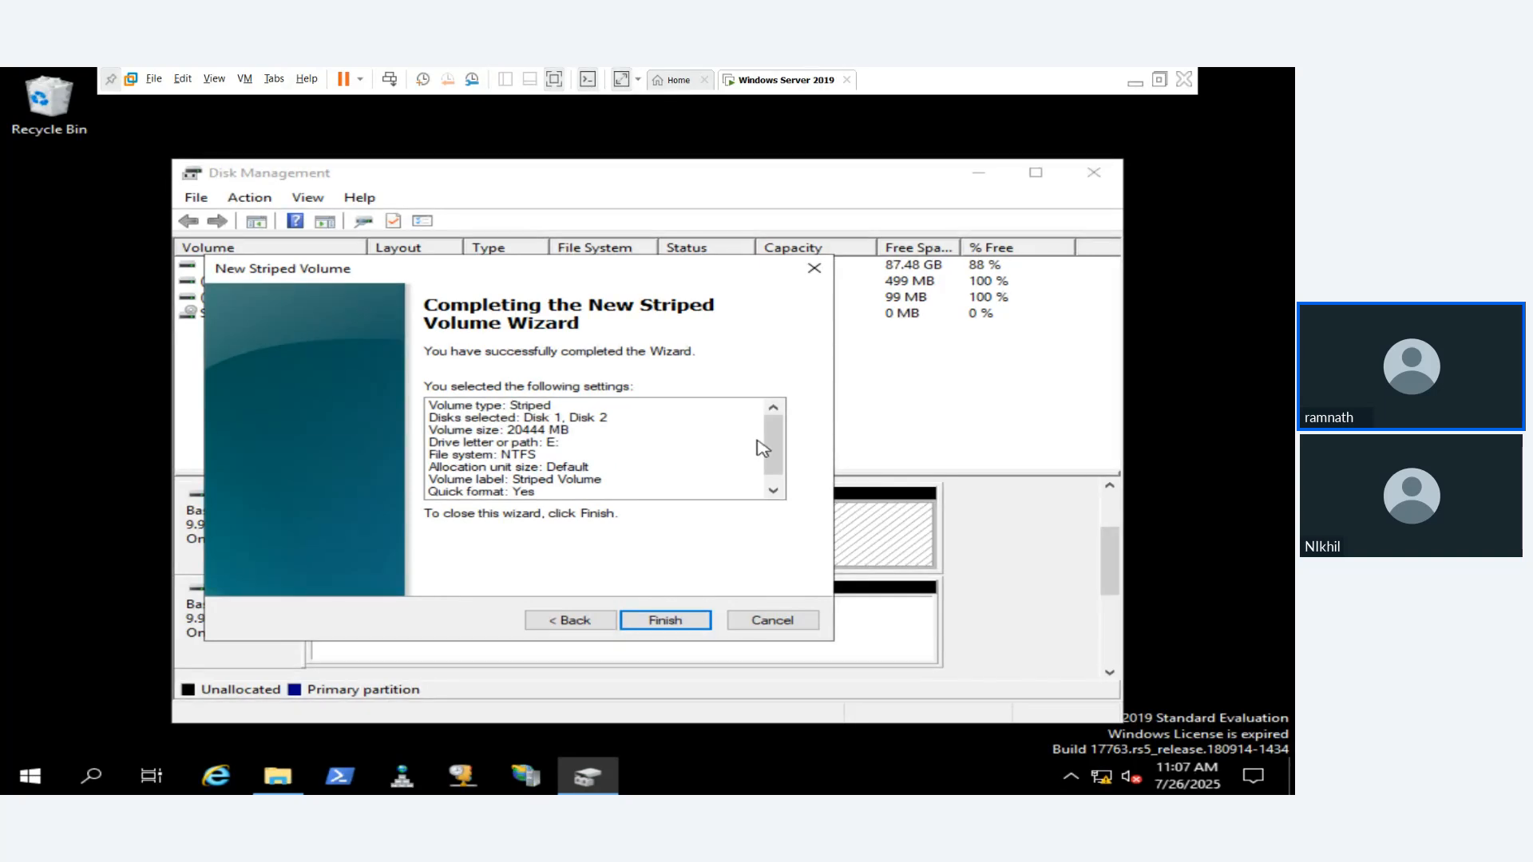
# Step: Review the striped volume's settings summary and create the volume, accepting conversion of the disks to dynamic
pyautogui.moveTo(778, 441); pyautogui.dragTo(778, 454)
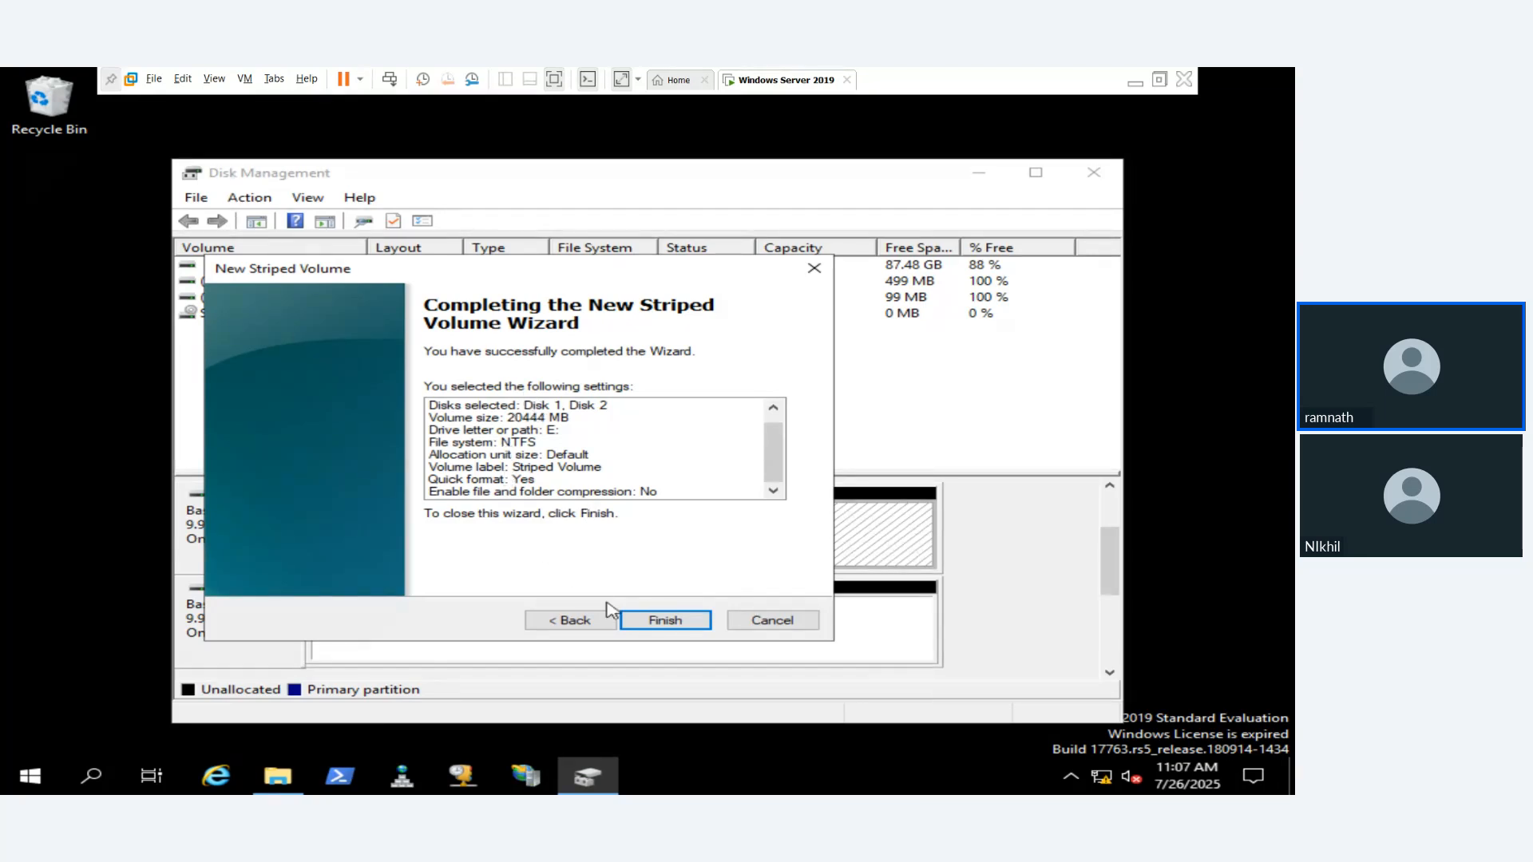
pyautogui.click(656, 622)
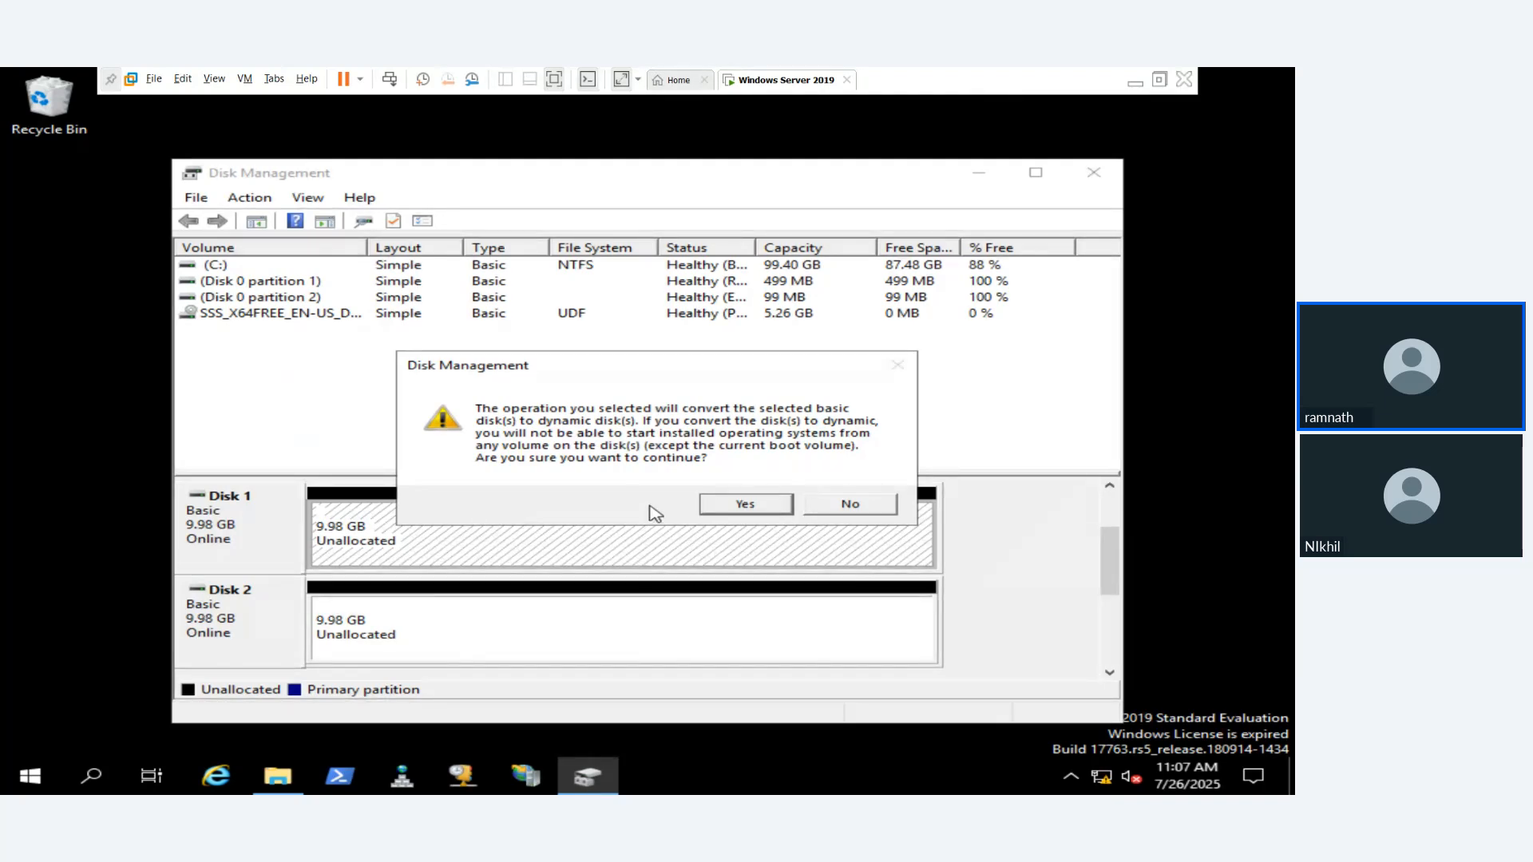
pyautogui.click(747, 505)
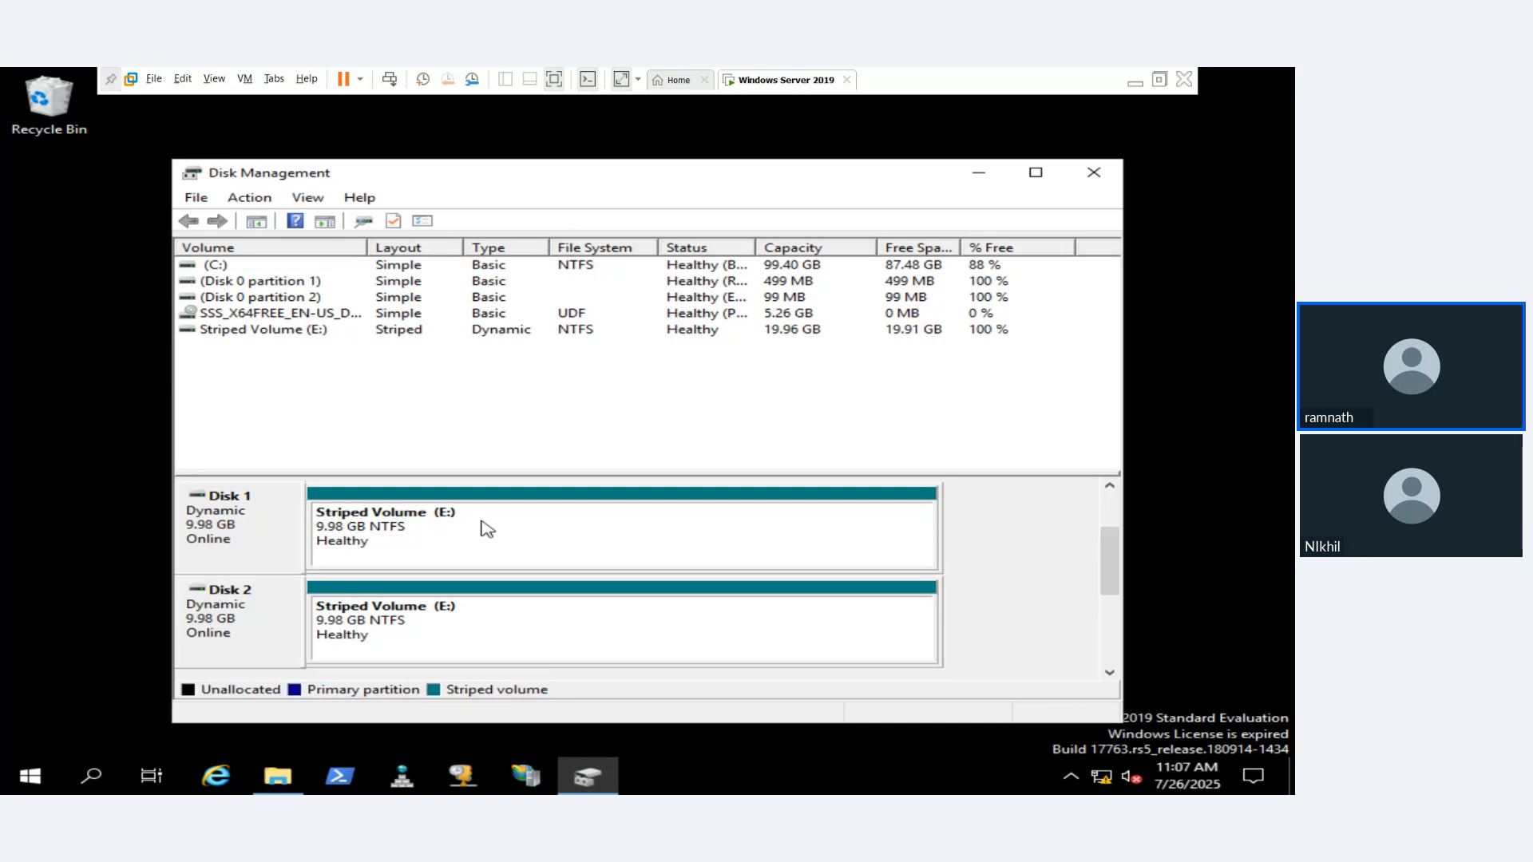
# Step: Check the Striped Volume (E:) drive and its contents in This PC, and return to Disk Management
pyautogui.click(264, 792)
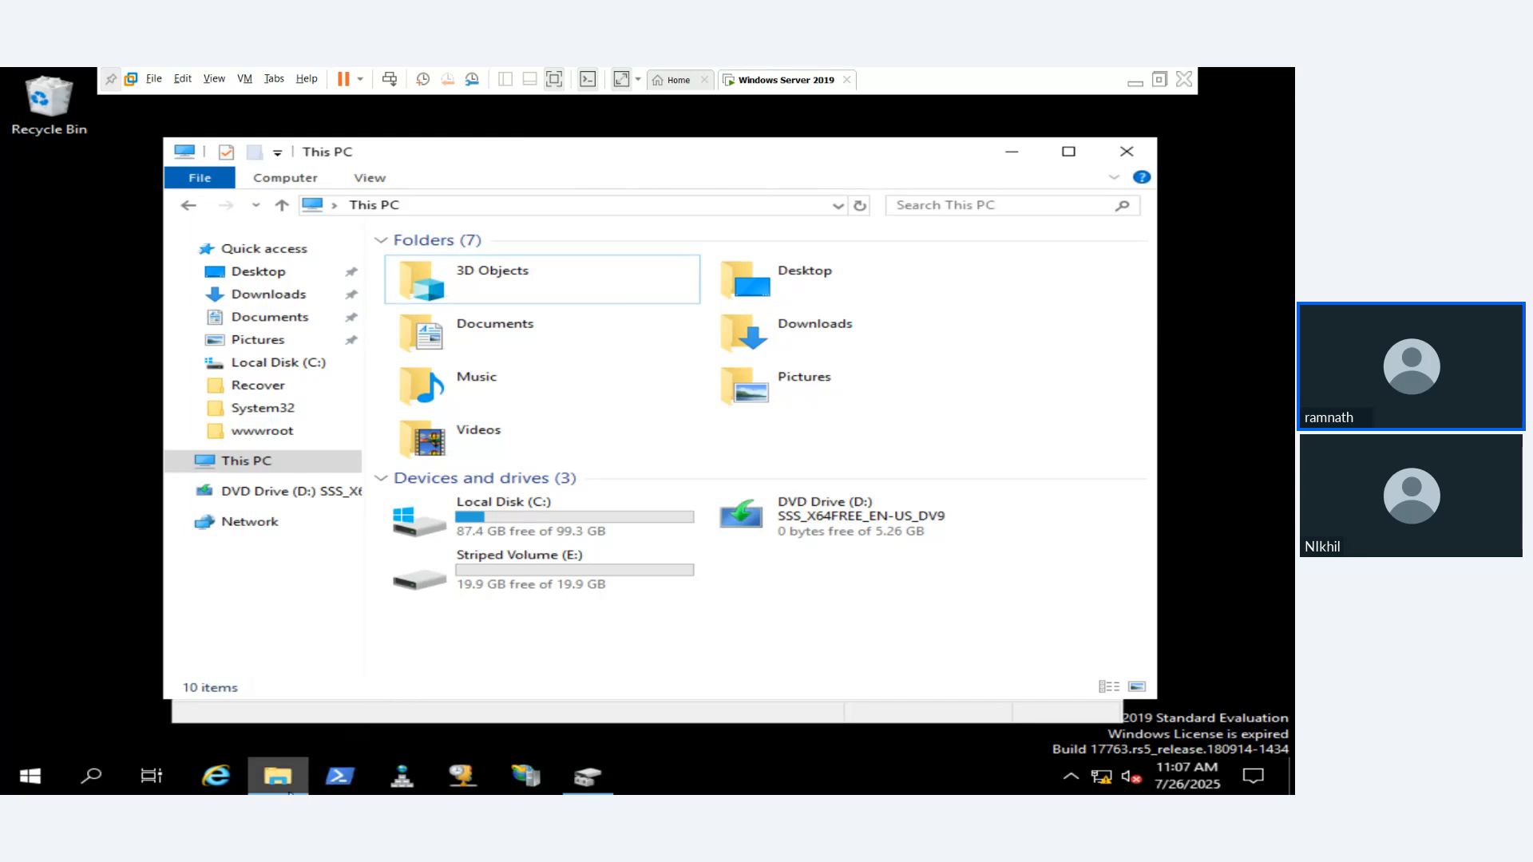
pyautogui.click(289, 790)
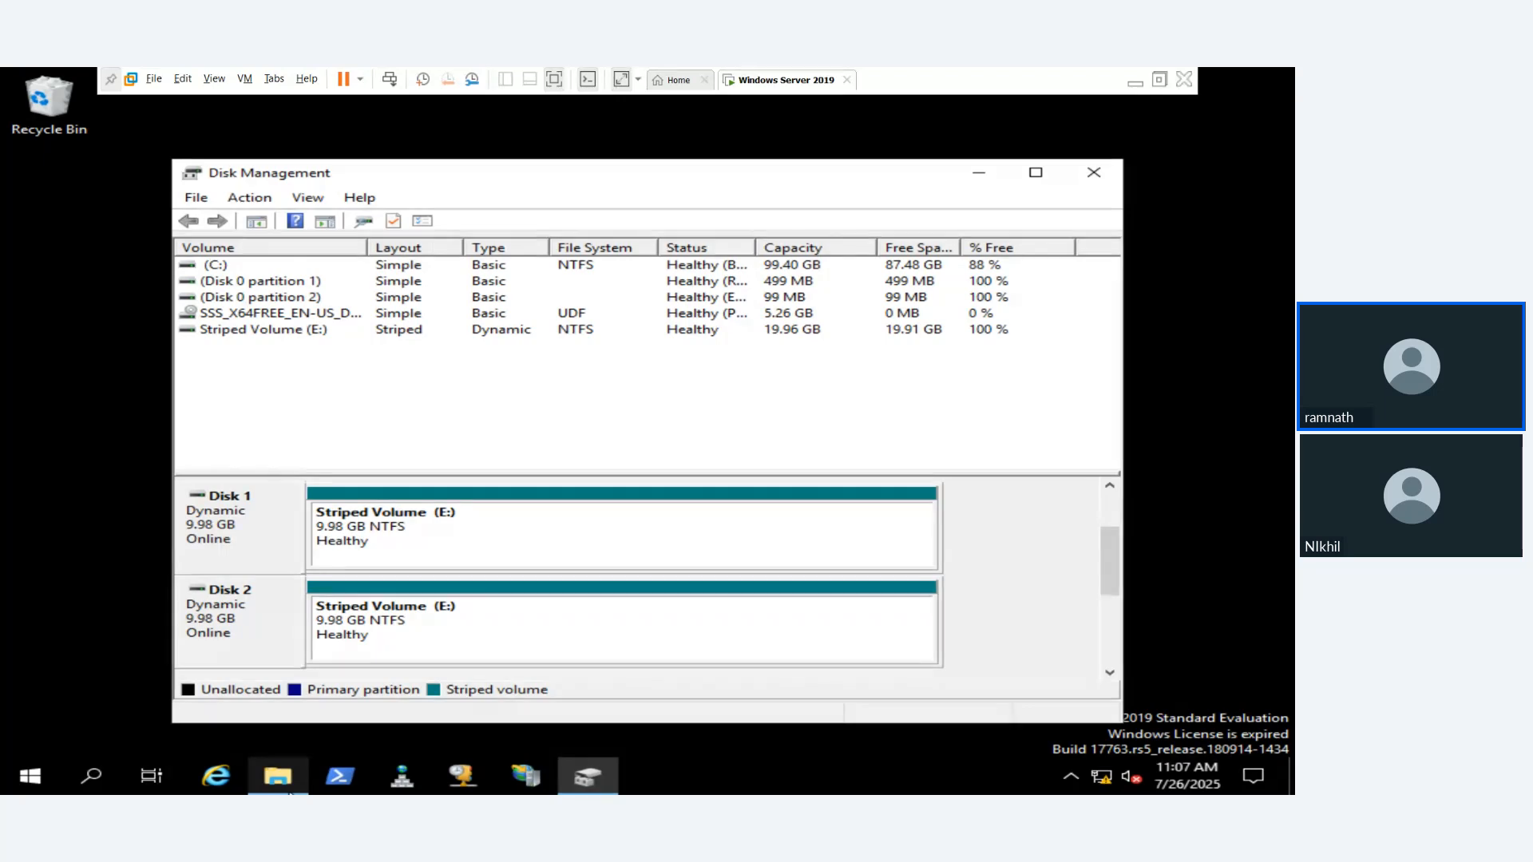
pyautogui.click(290, 792)
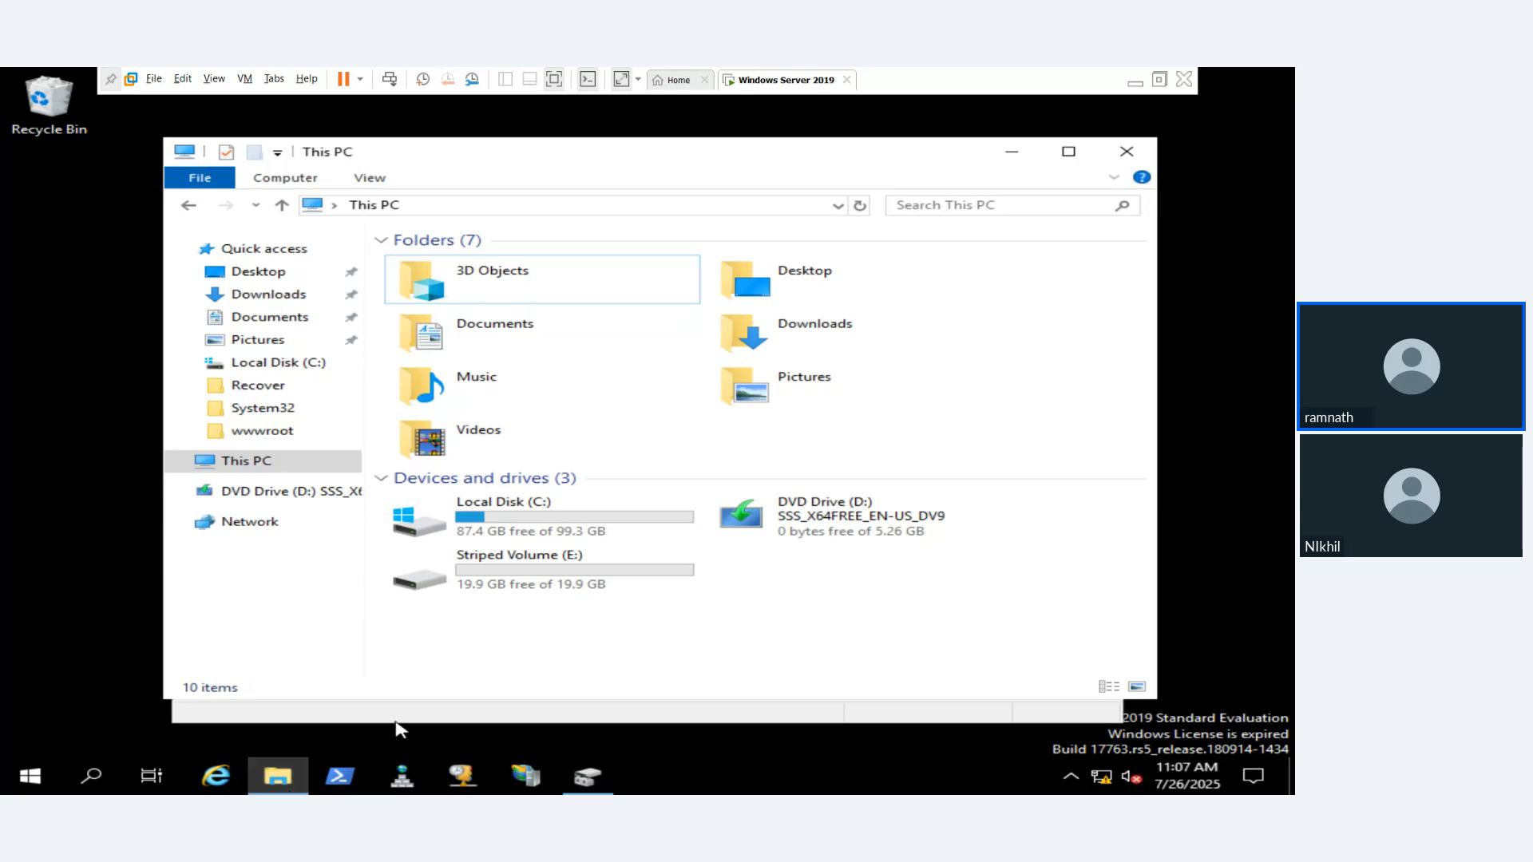
pyautogui.doubleClick(517, 591)
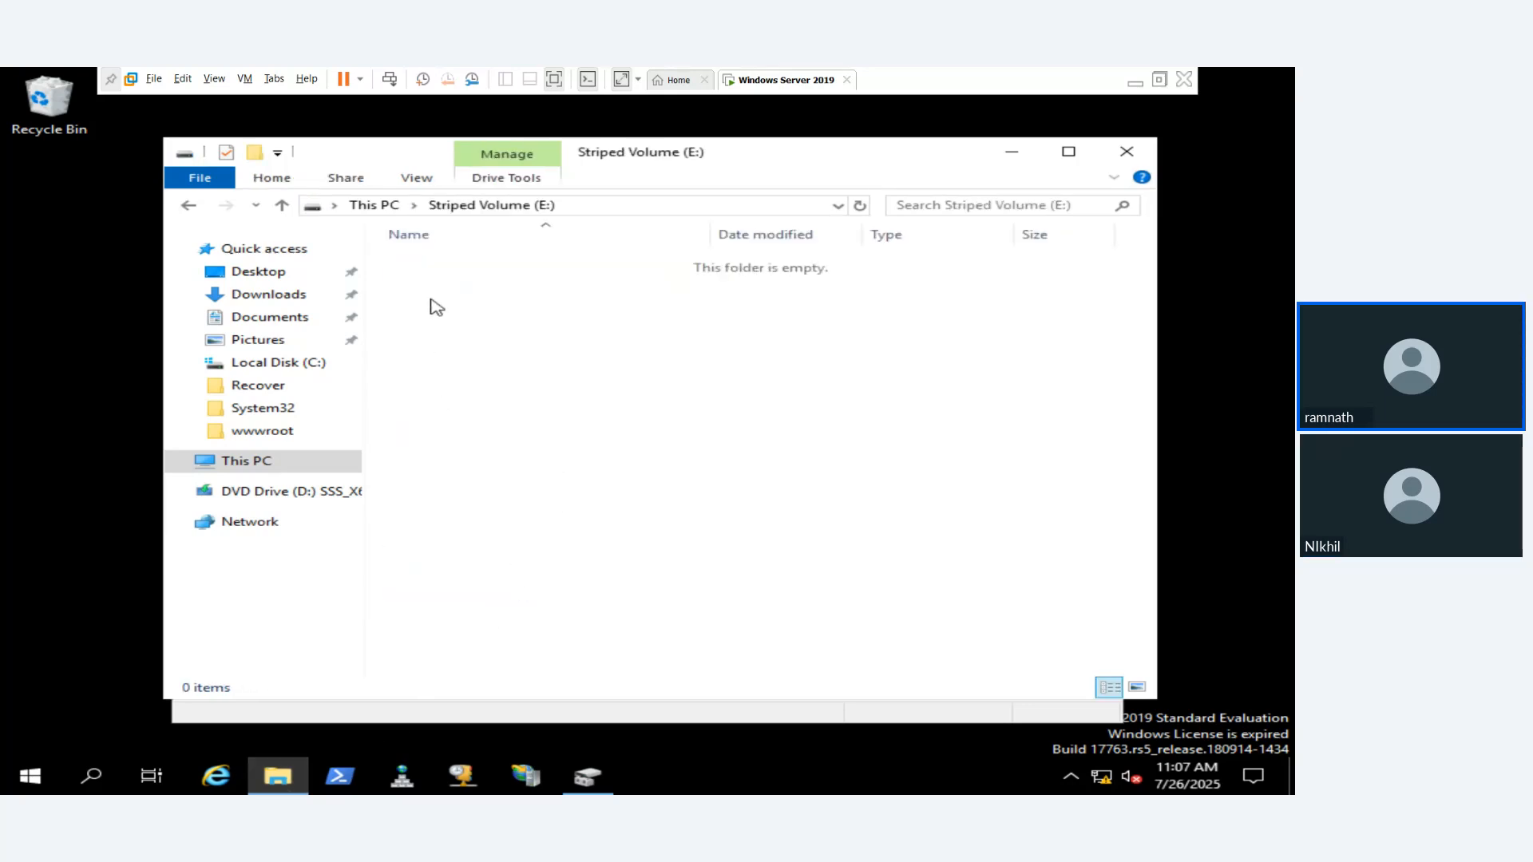
pyautogui.click(382, 208)
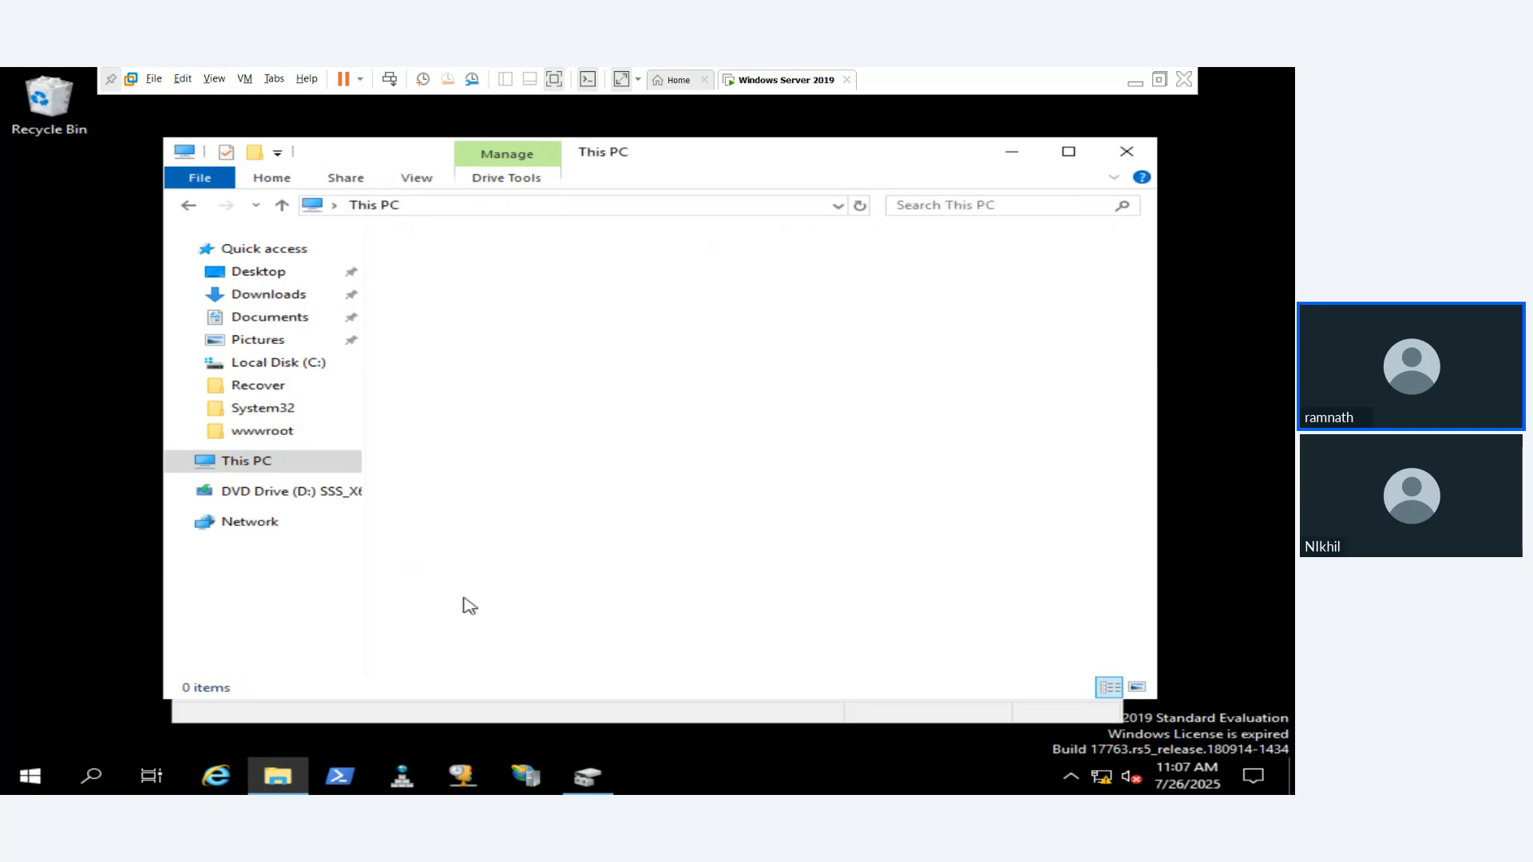
pyautogui.click(477, 646)
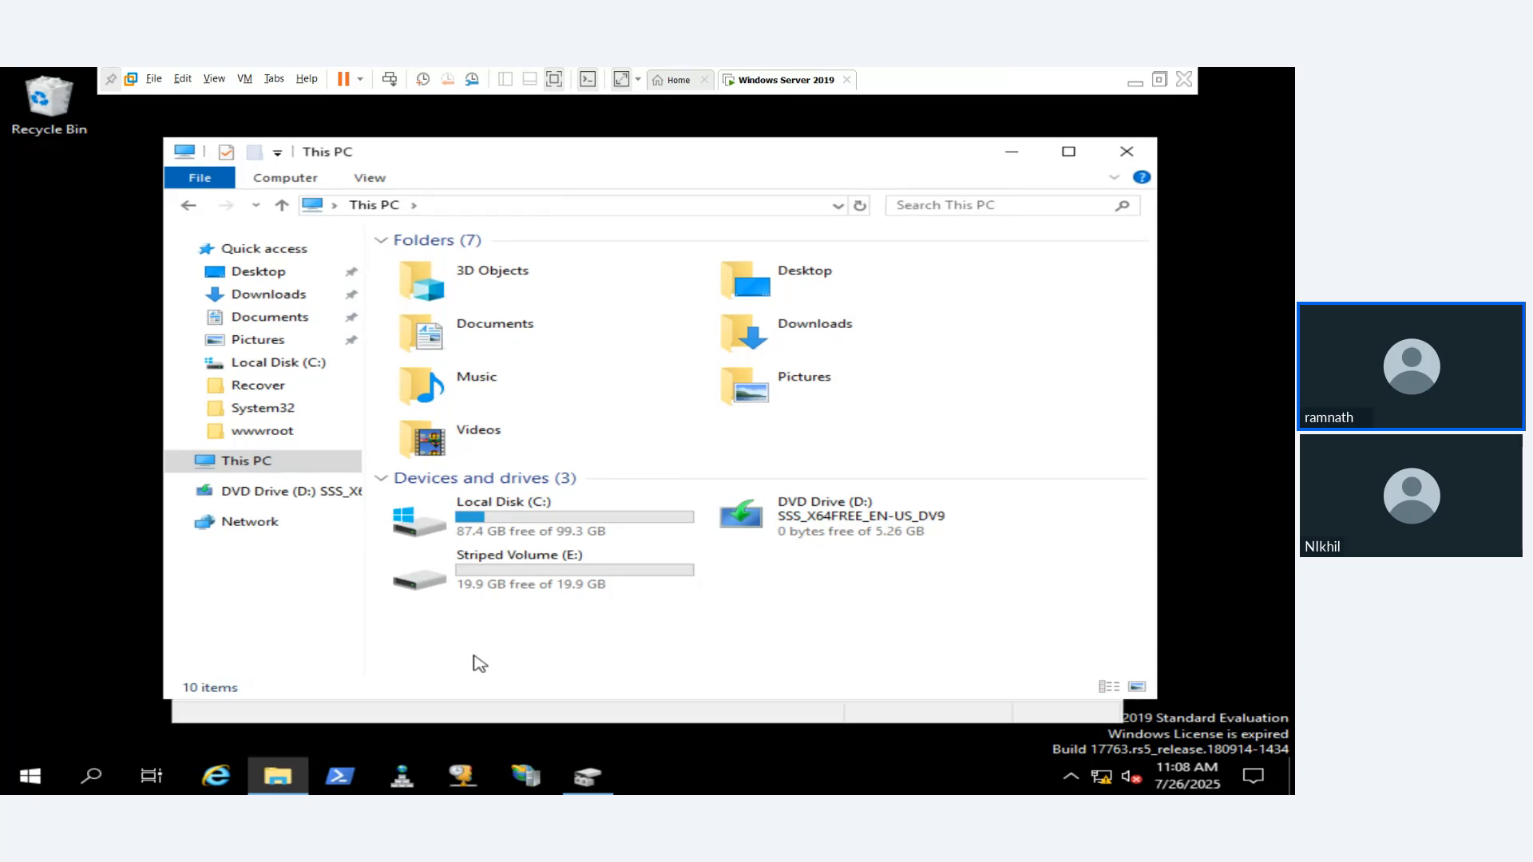
pyautogui.click(274, 777)
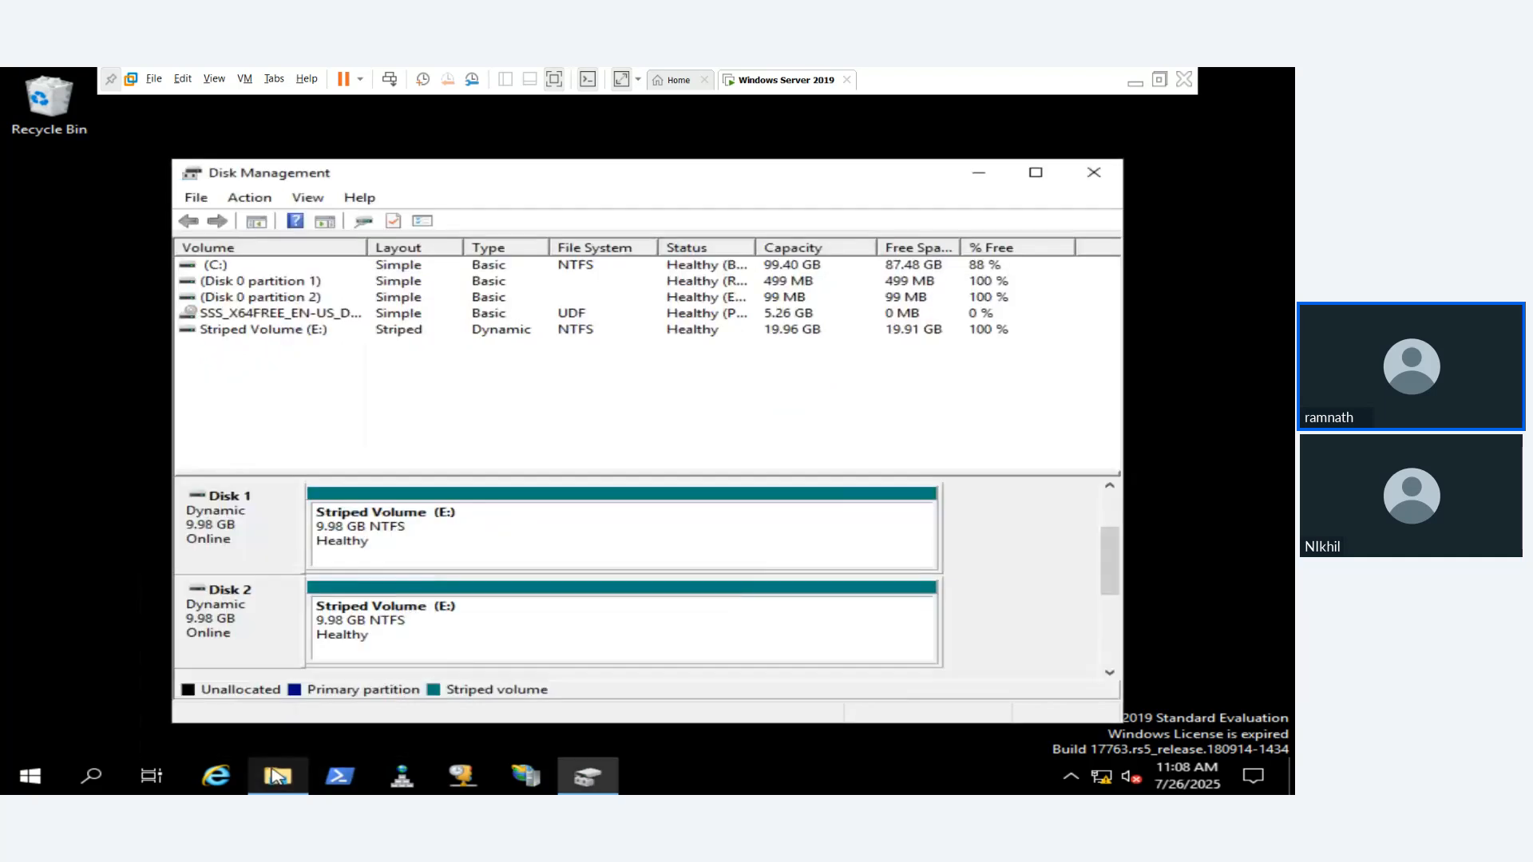
# Step: Delete the striped volume (E:) from Disks 1 and 2, accepting the data loss
pyautogui.rightClick(541, 553)
pyautogui.click(599, 684)
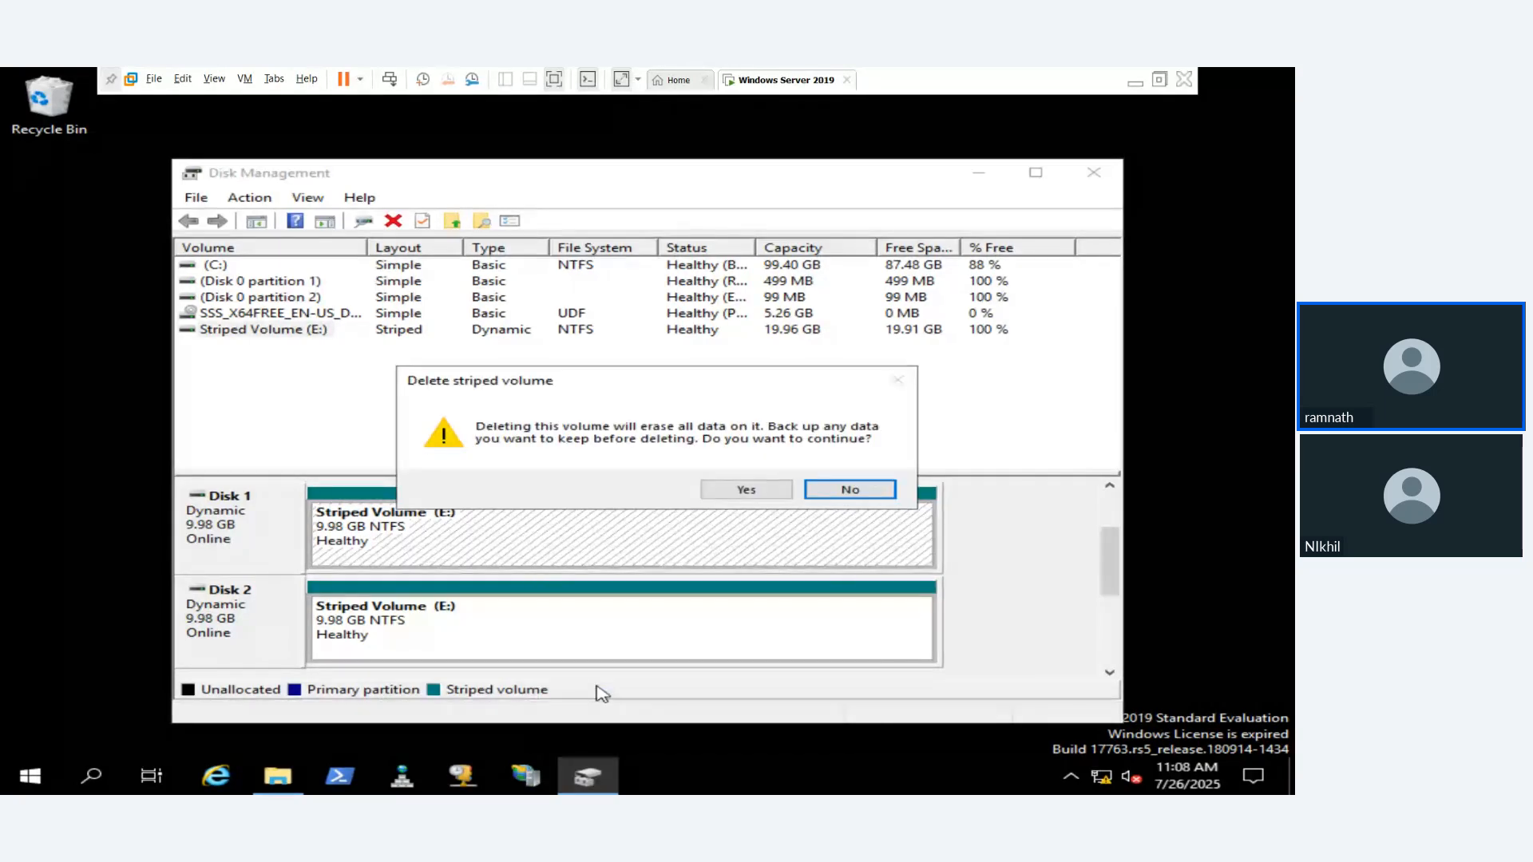
pyautogui.click(744, 490)
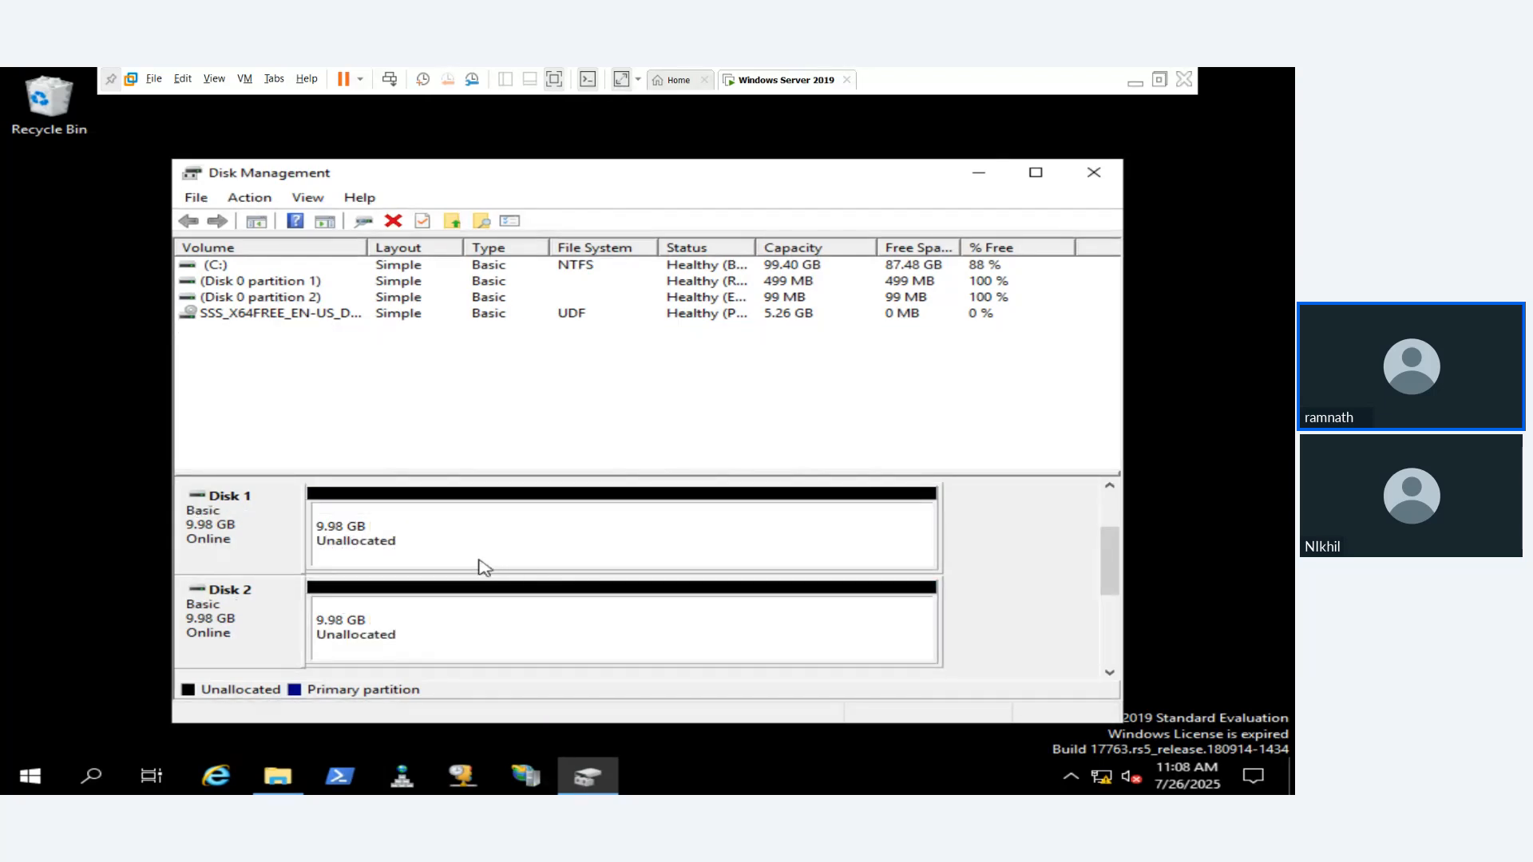
# Step: Start a mirrored volume on Disk 1's unallocated space, adding Disk 2 with 10222 MB per disk and drive letter E
pyautogui.rightClick(442, 537)
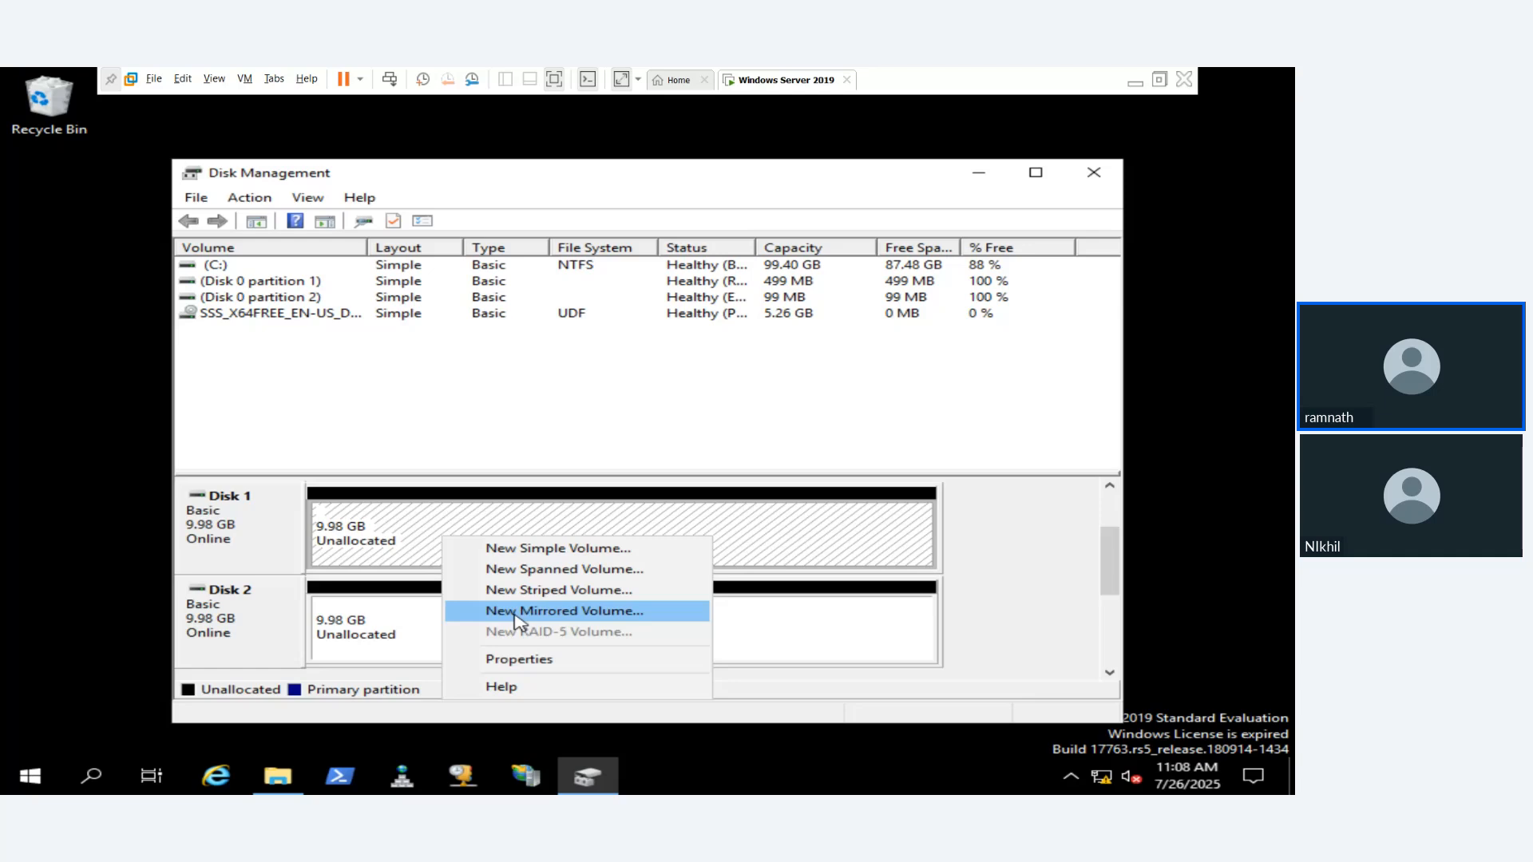
pyautogui.click(585, 611)
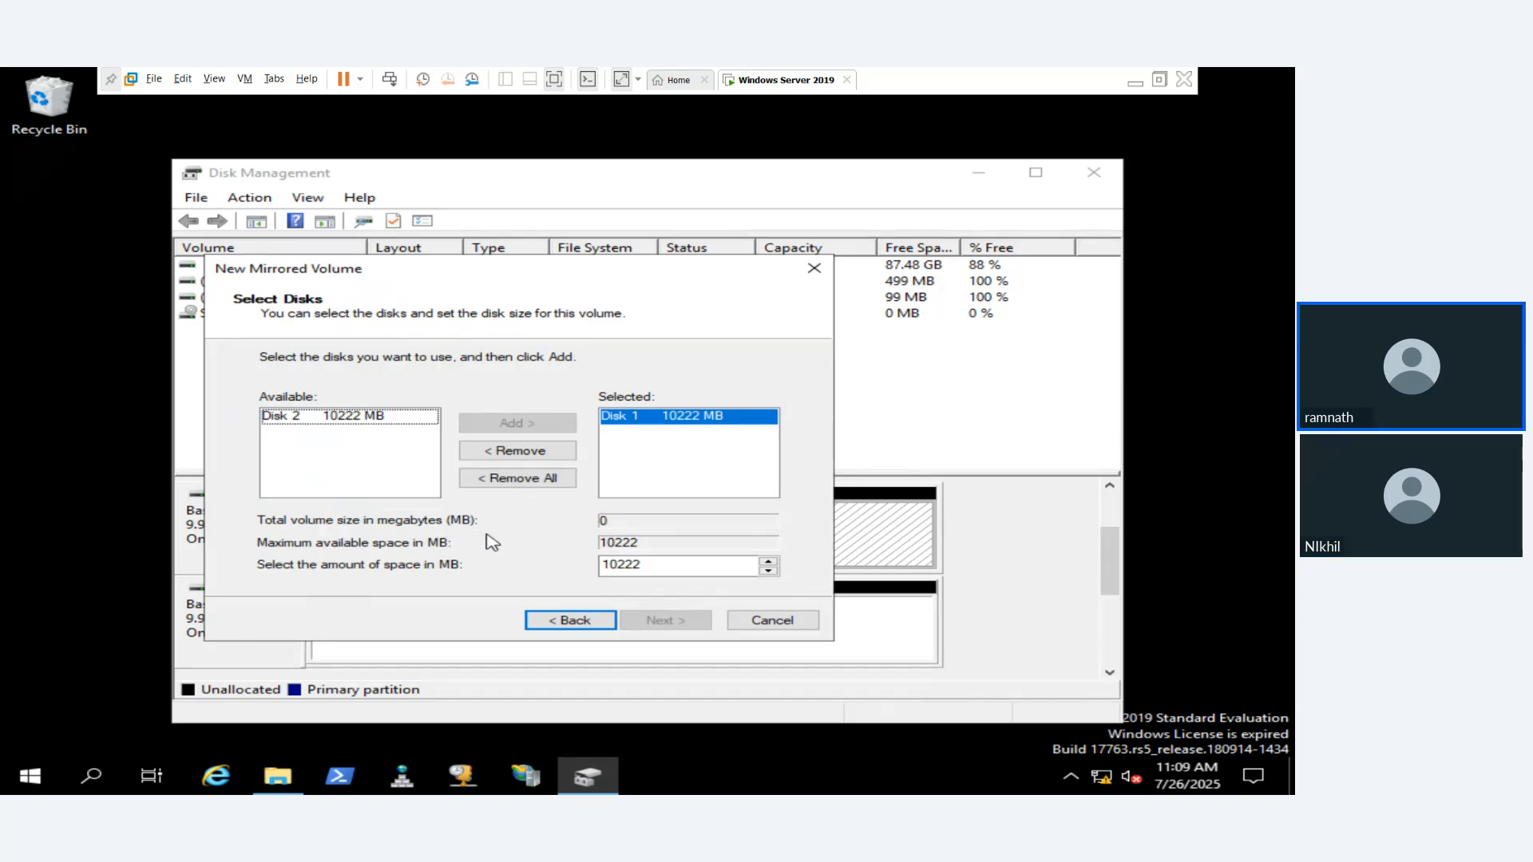
pyautogui.click(381, 423)
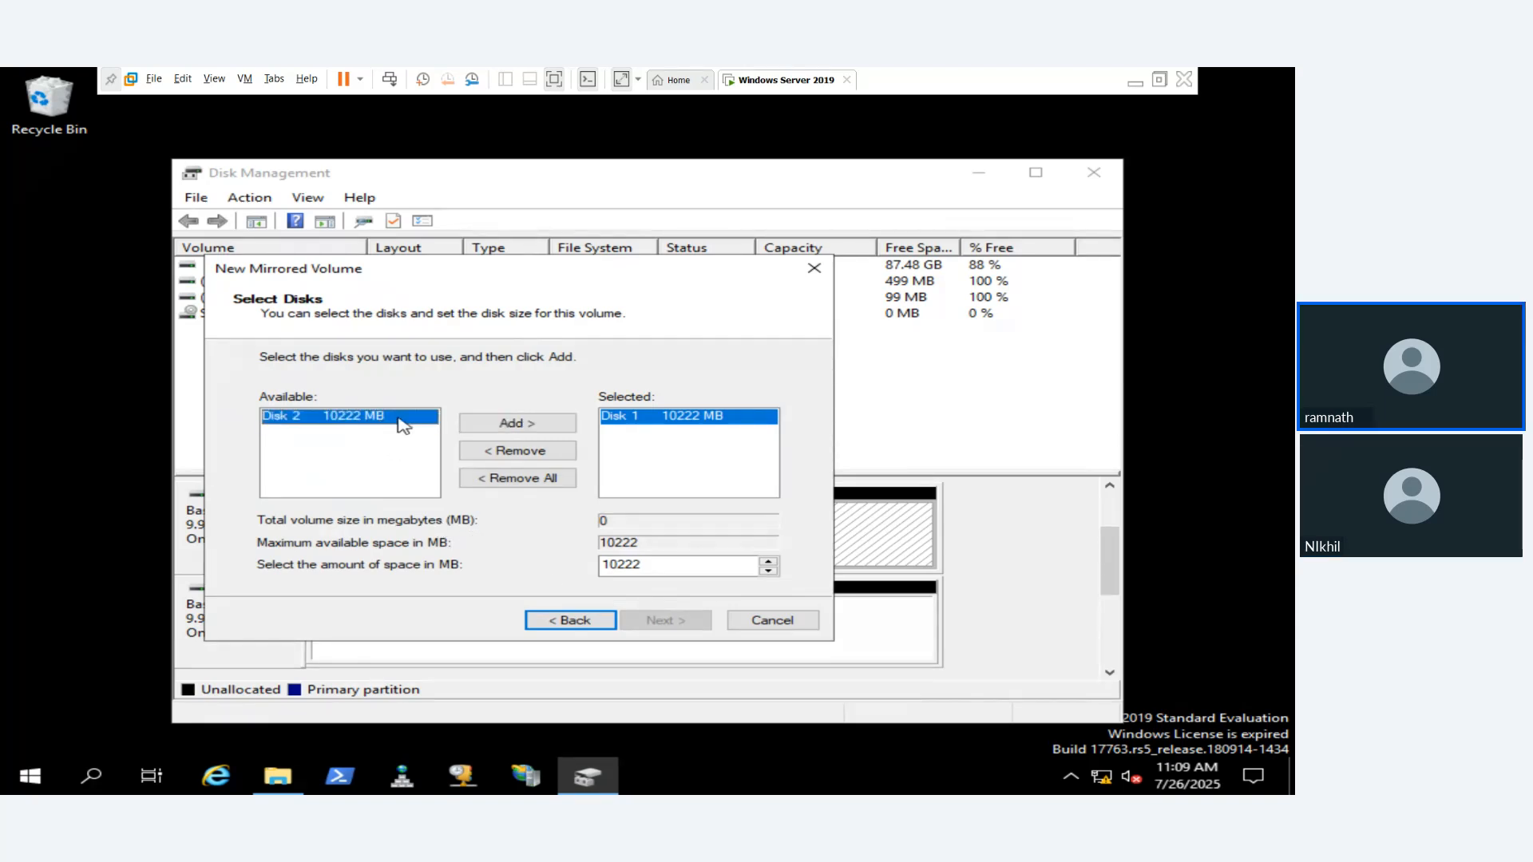
pyautogui.click(481, 422)
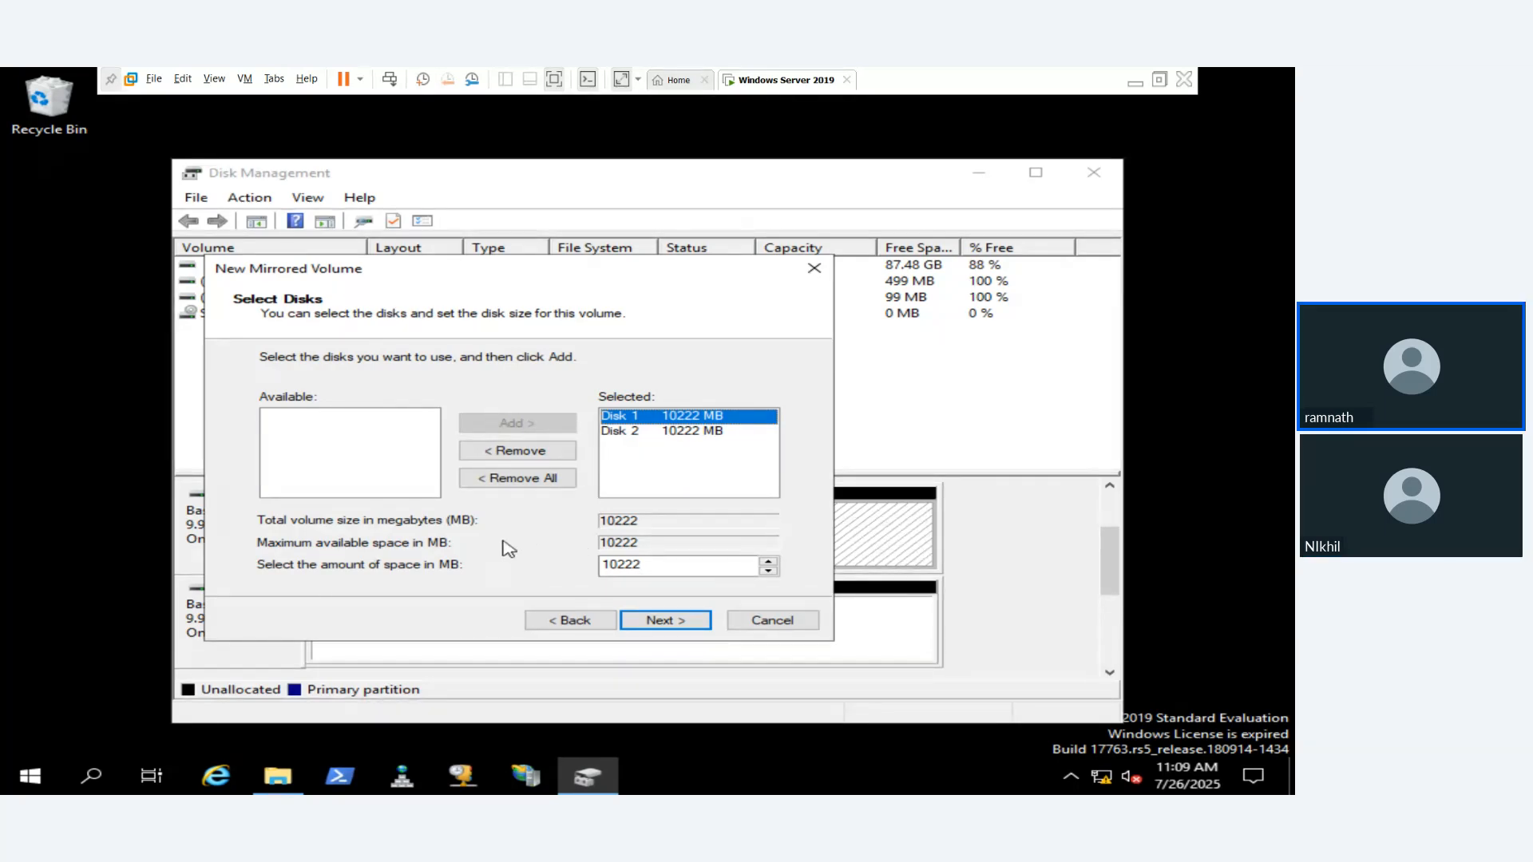
pyautogui.click(641, 622)
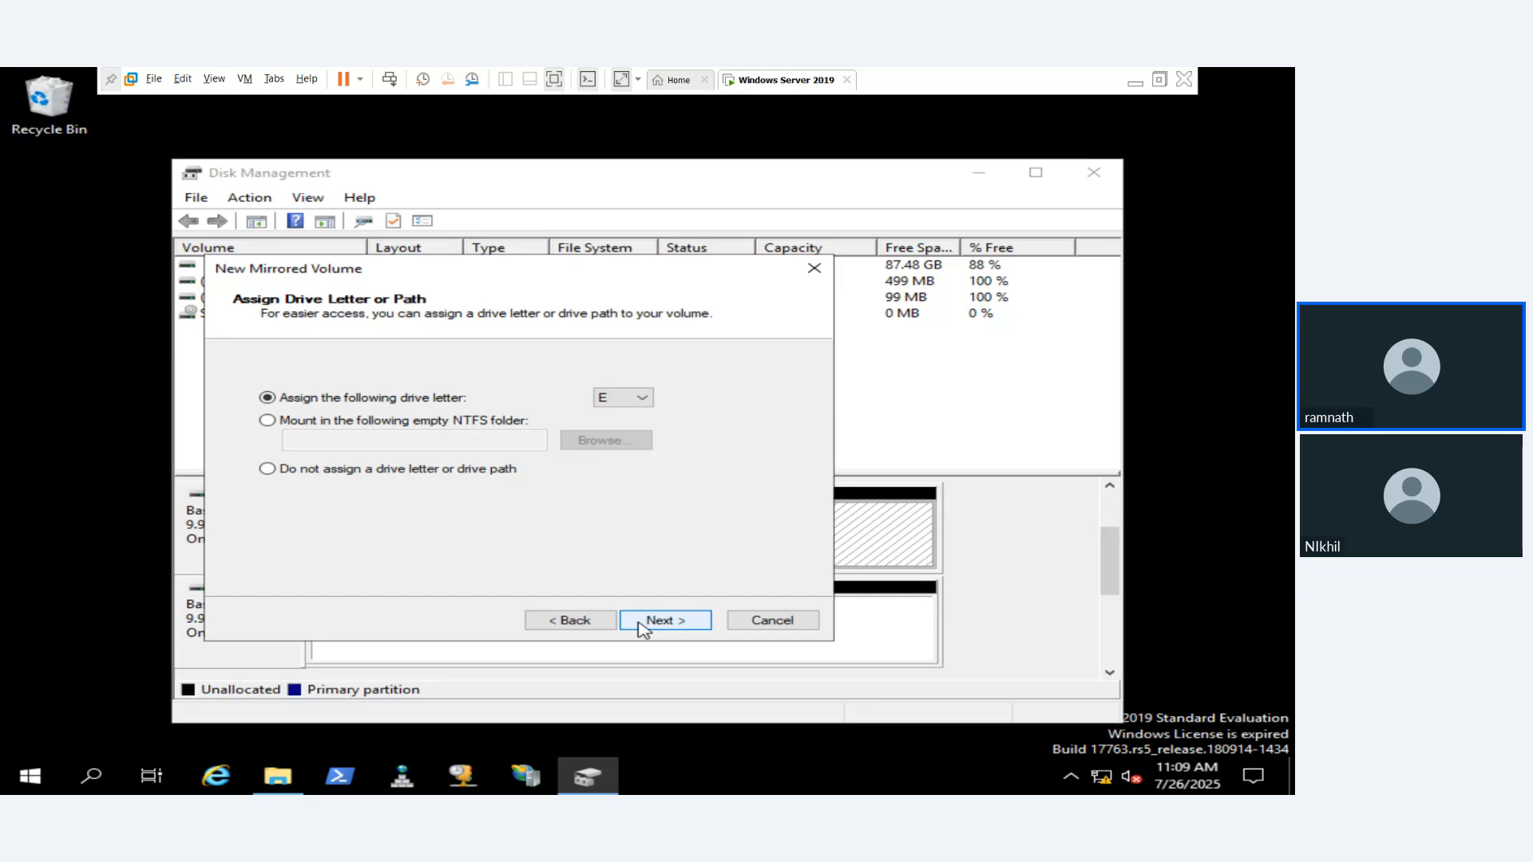
pyautogui.click(641, 622)
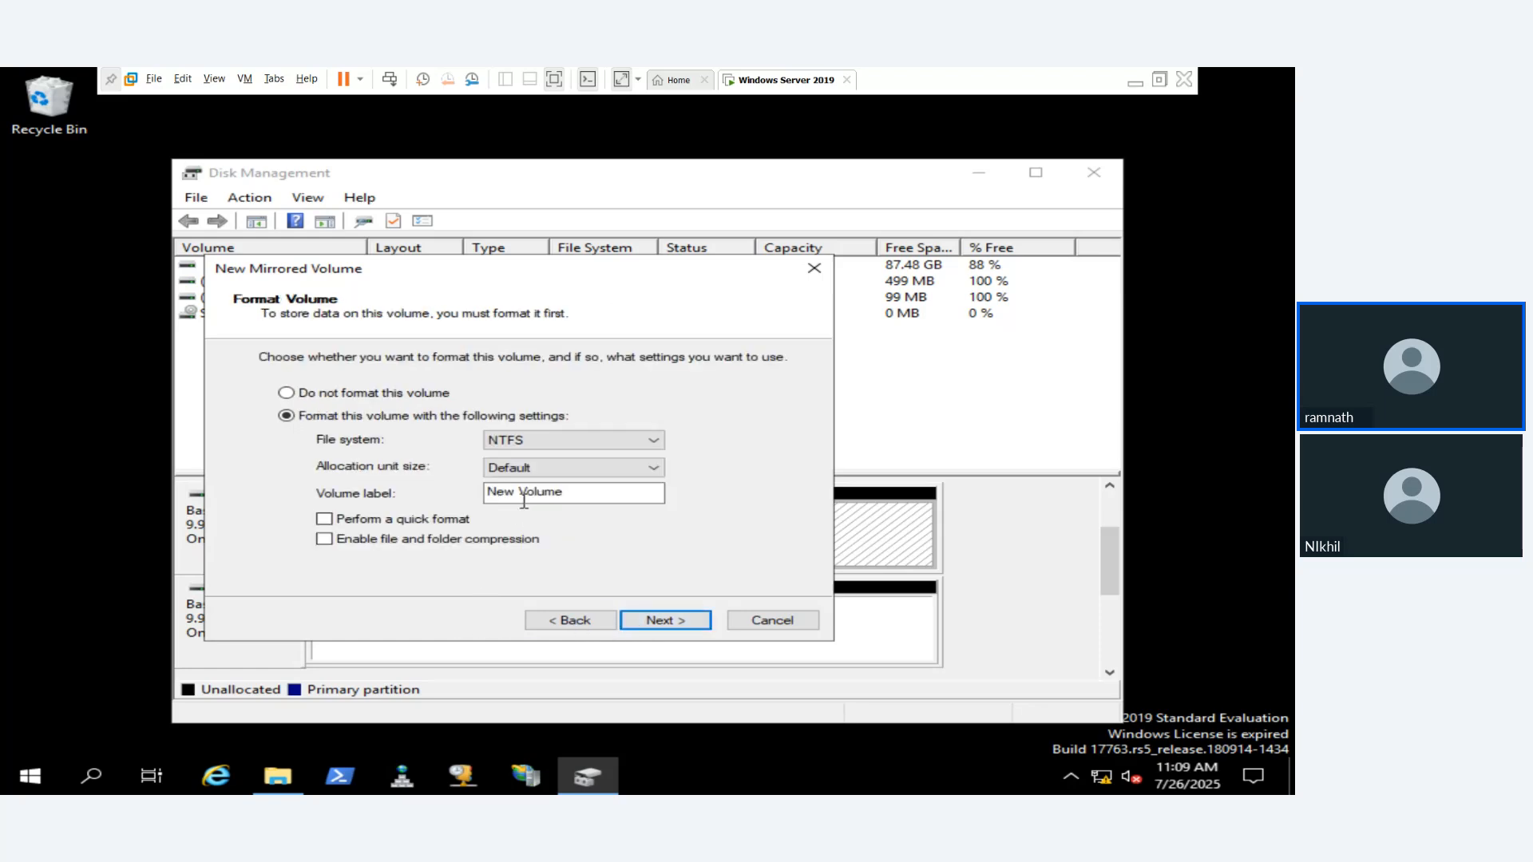
# Step: Set the mirrored volume's label to "Mirrored Volume" and enable quick format, keeping NTFS, and proceed to the settings summary
pyautogui.moveTo(567, 493); pyautogui.dragTo(417, 529)
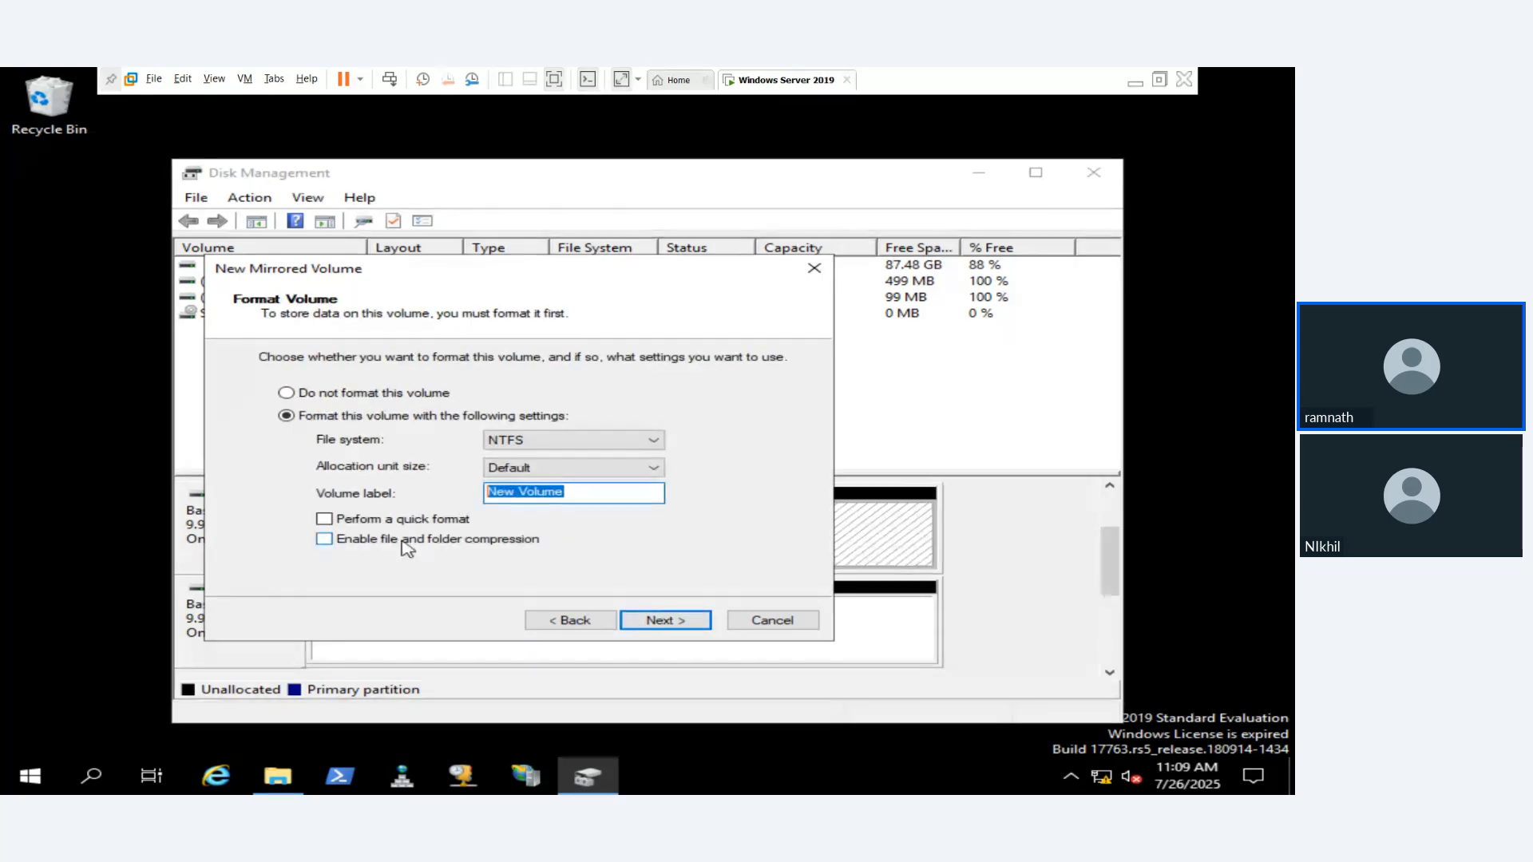
pyautogui.write('Mirrored Vol')
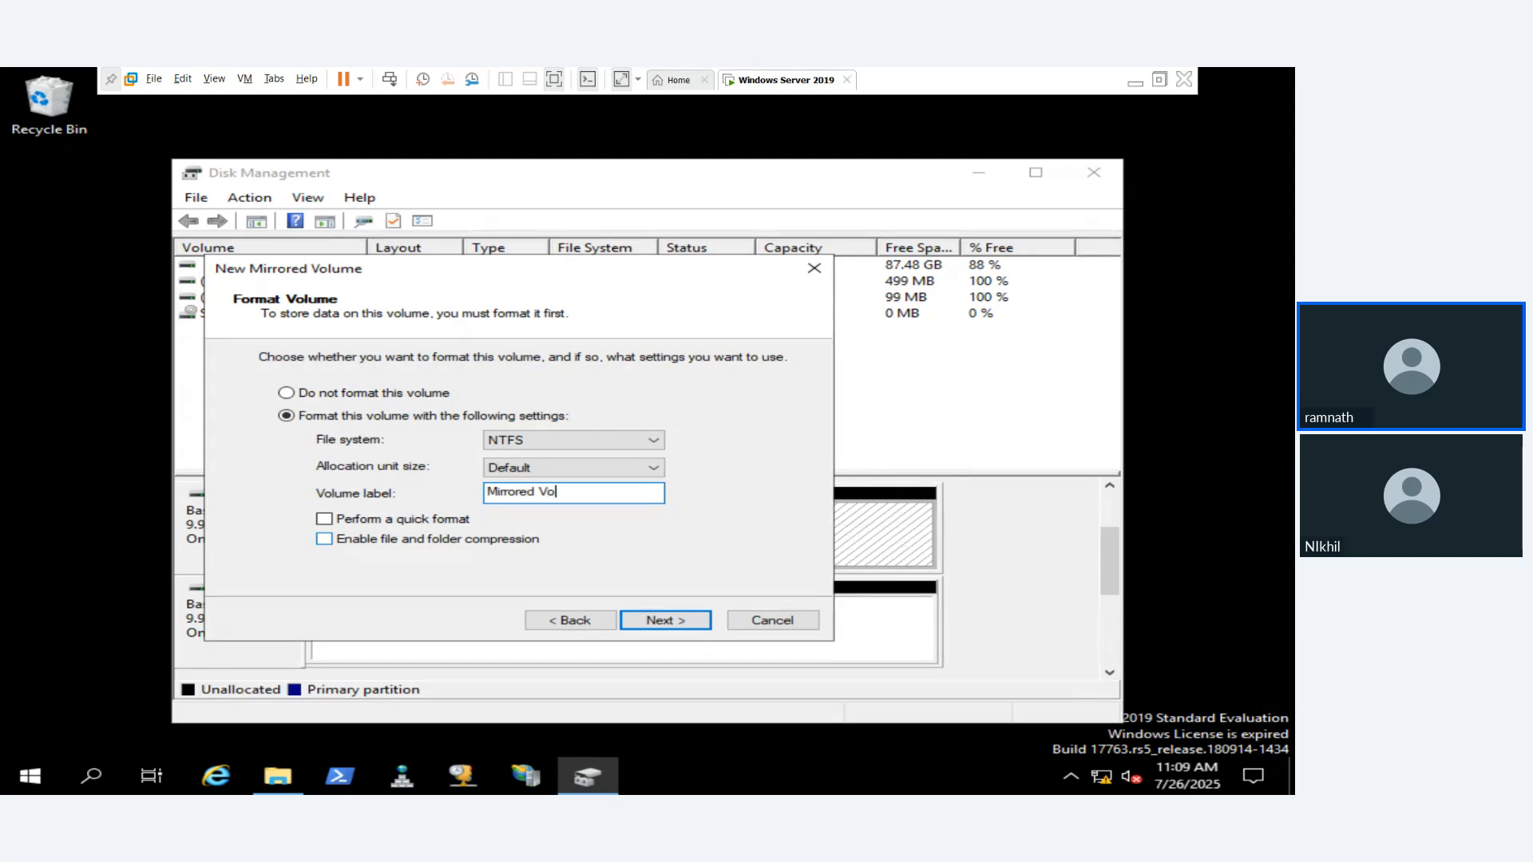
pyautogui.write('ume')
pyautogui.click(355, 519)
pyautogui.click(657, 621)
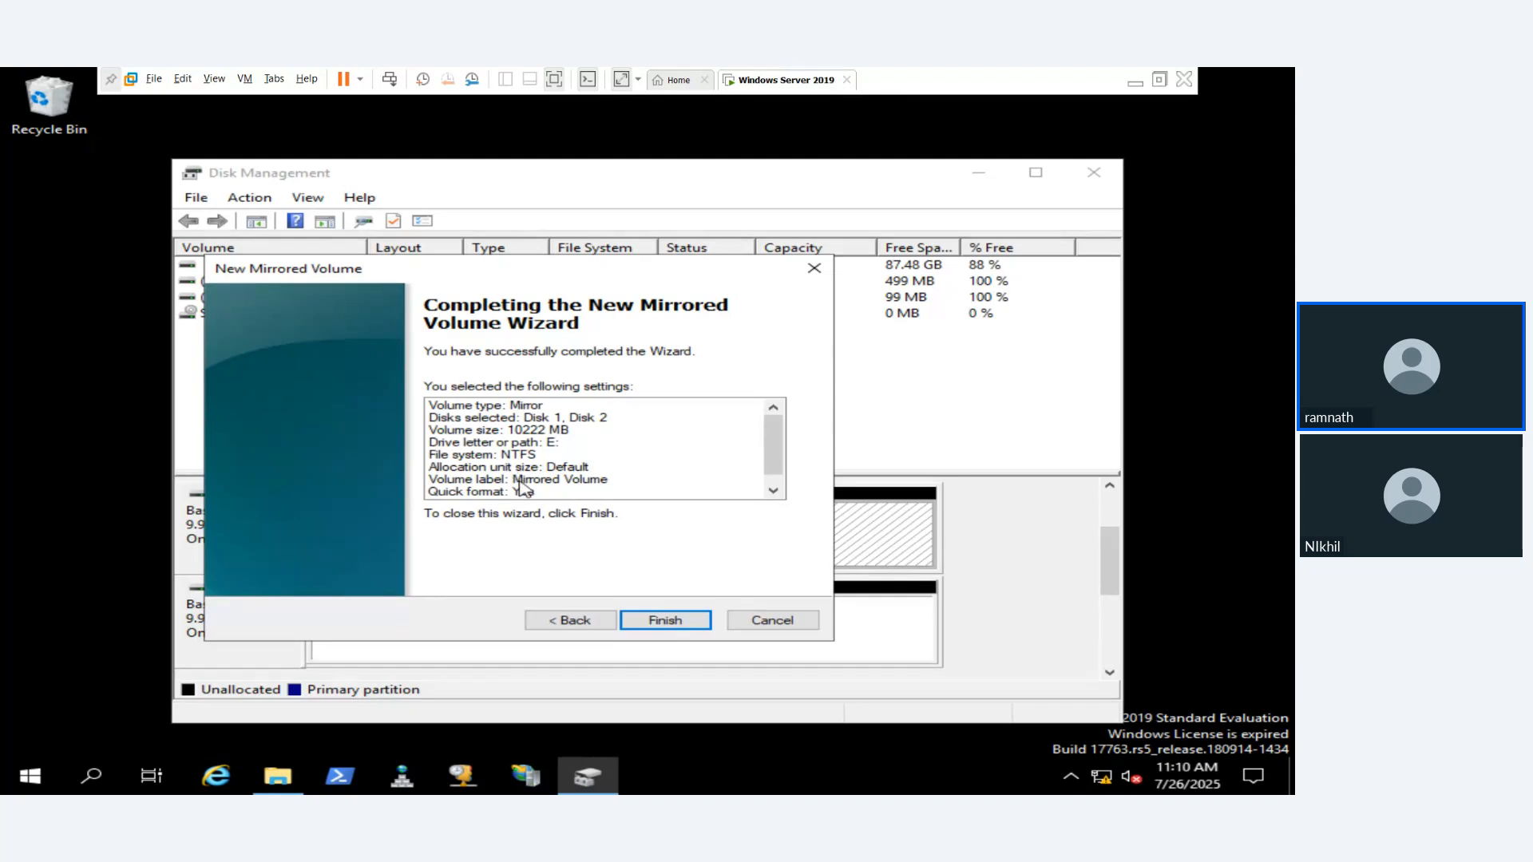
# Step: Review the summary and create the mirrored volume, accepting conversion to dynamic disks, and check its drive in This PC
pyautogui.scroll(-1, 525, 489)
pyautogui.click(644, 621)
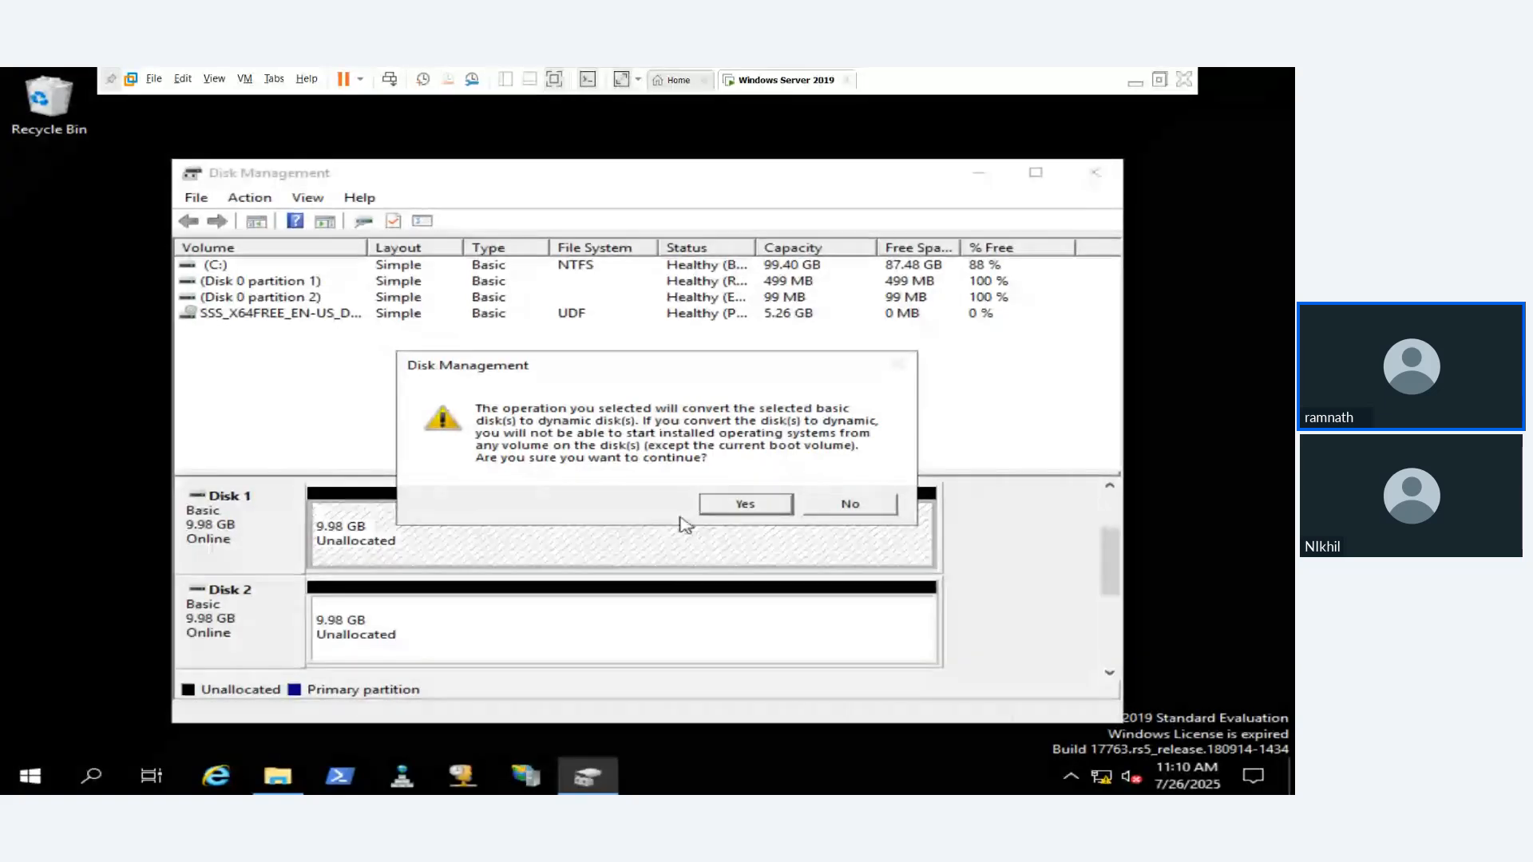
pyautogui.click(721, 506)
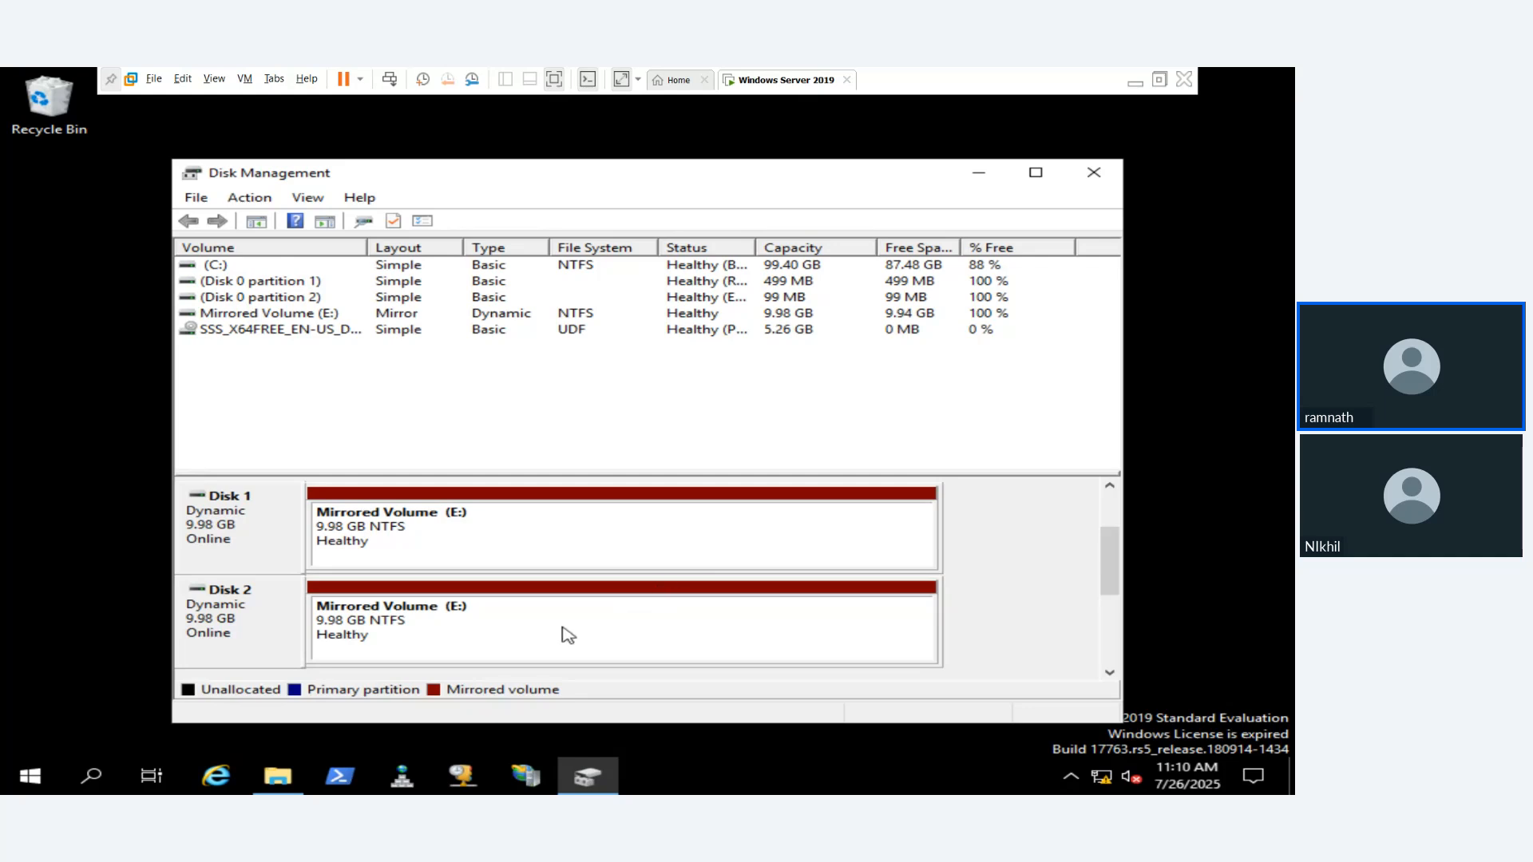
pyautogui.click(292, 776)
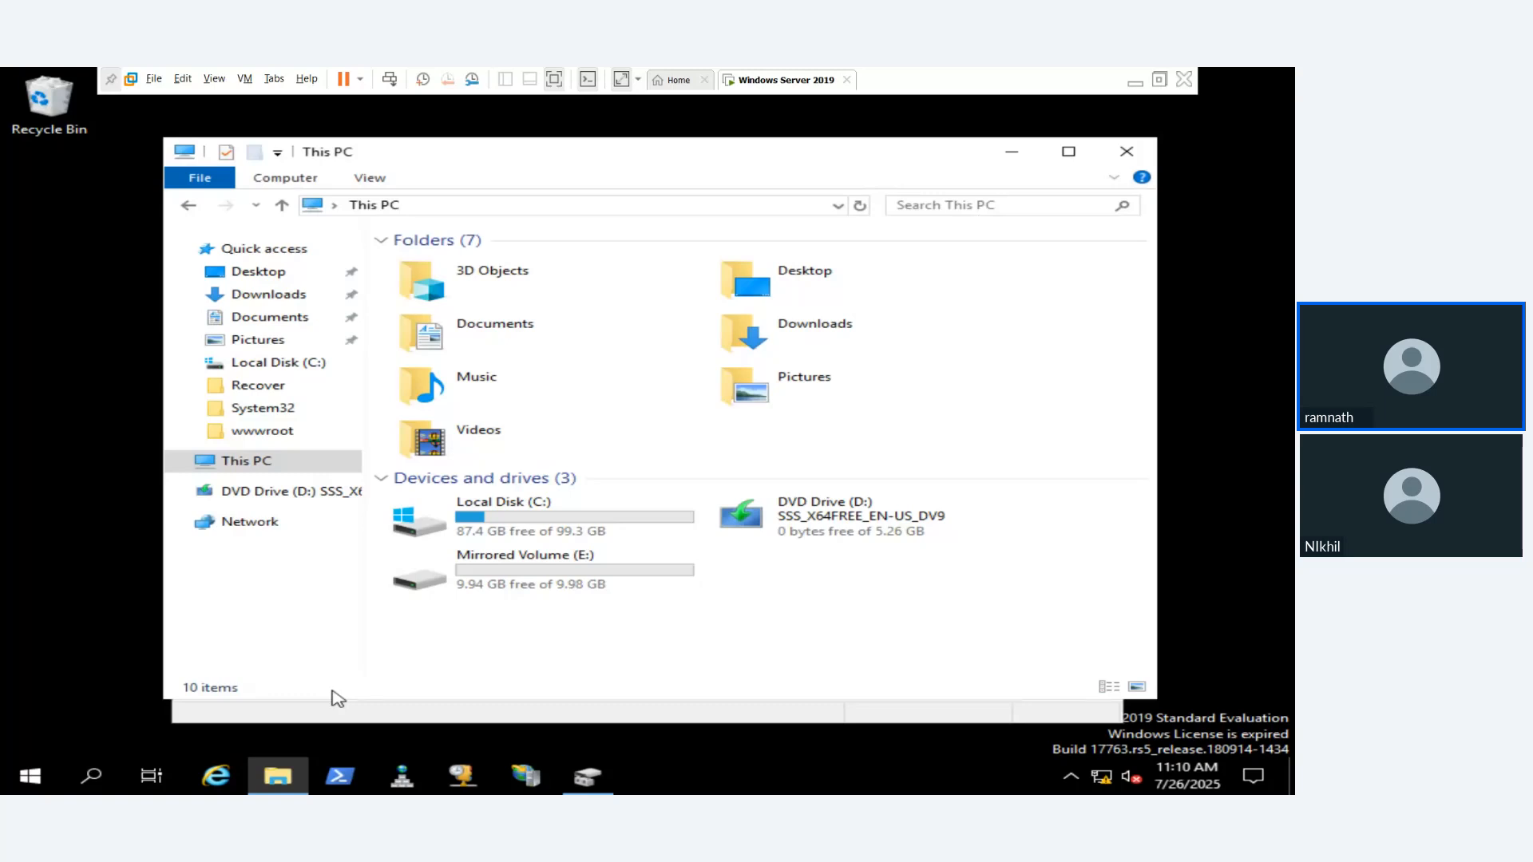
pyautogui.click(585, 789)
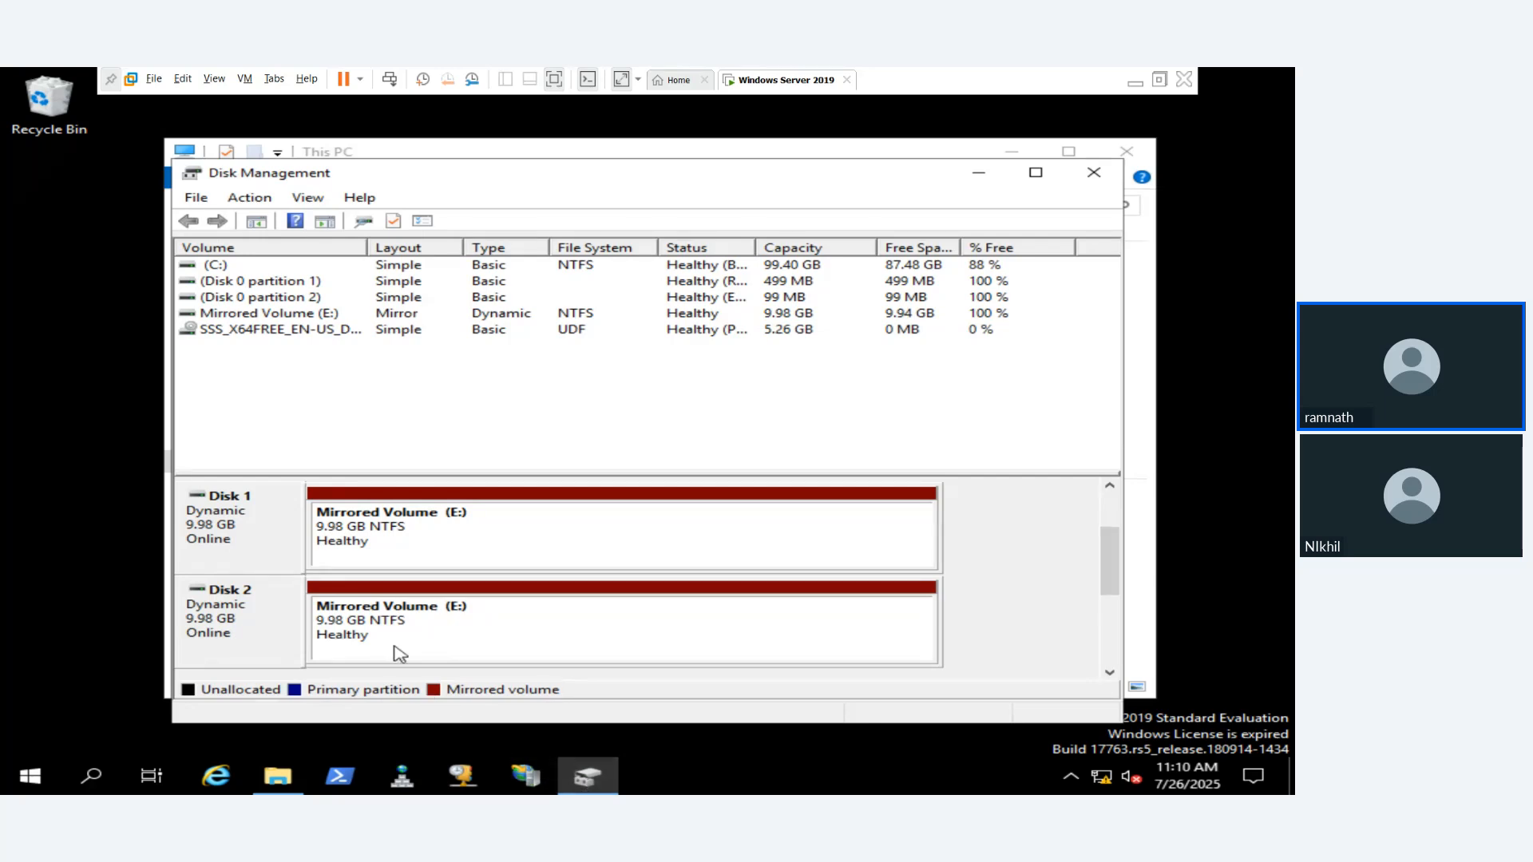
# Step: Delete the mirrored volume (E:) from Disks 1 and 2, accepting the data loss
pyautogui.rightClick(377, 535)
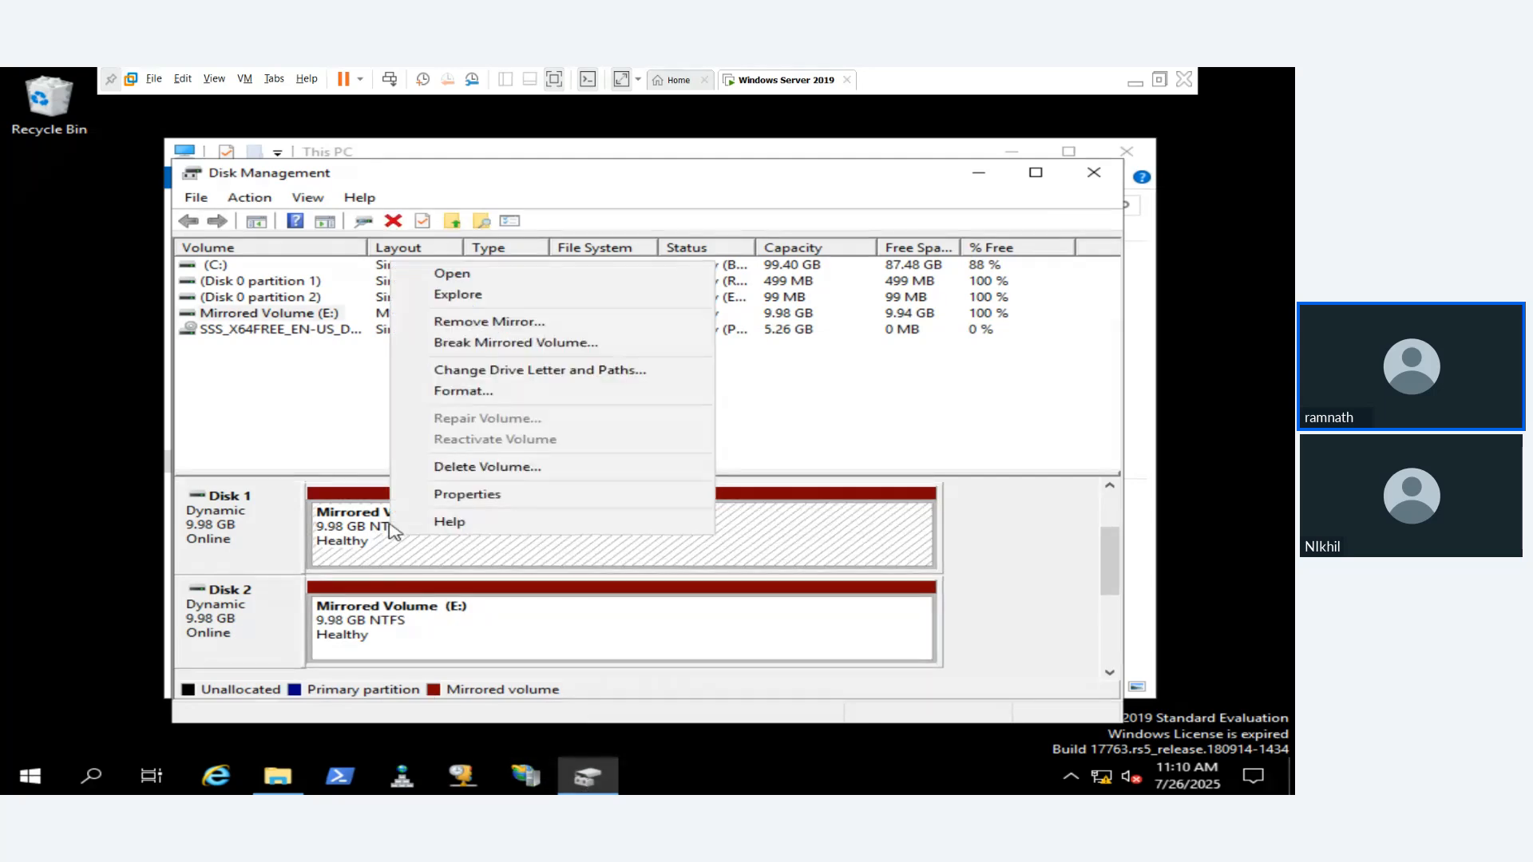
pyautogui.click(467, 467)
pyautogui.click(718, 490)
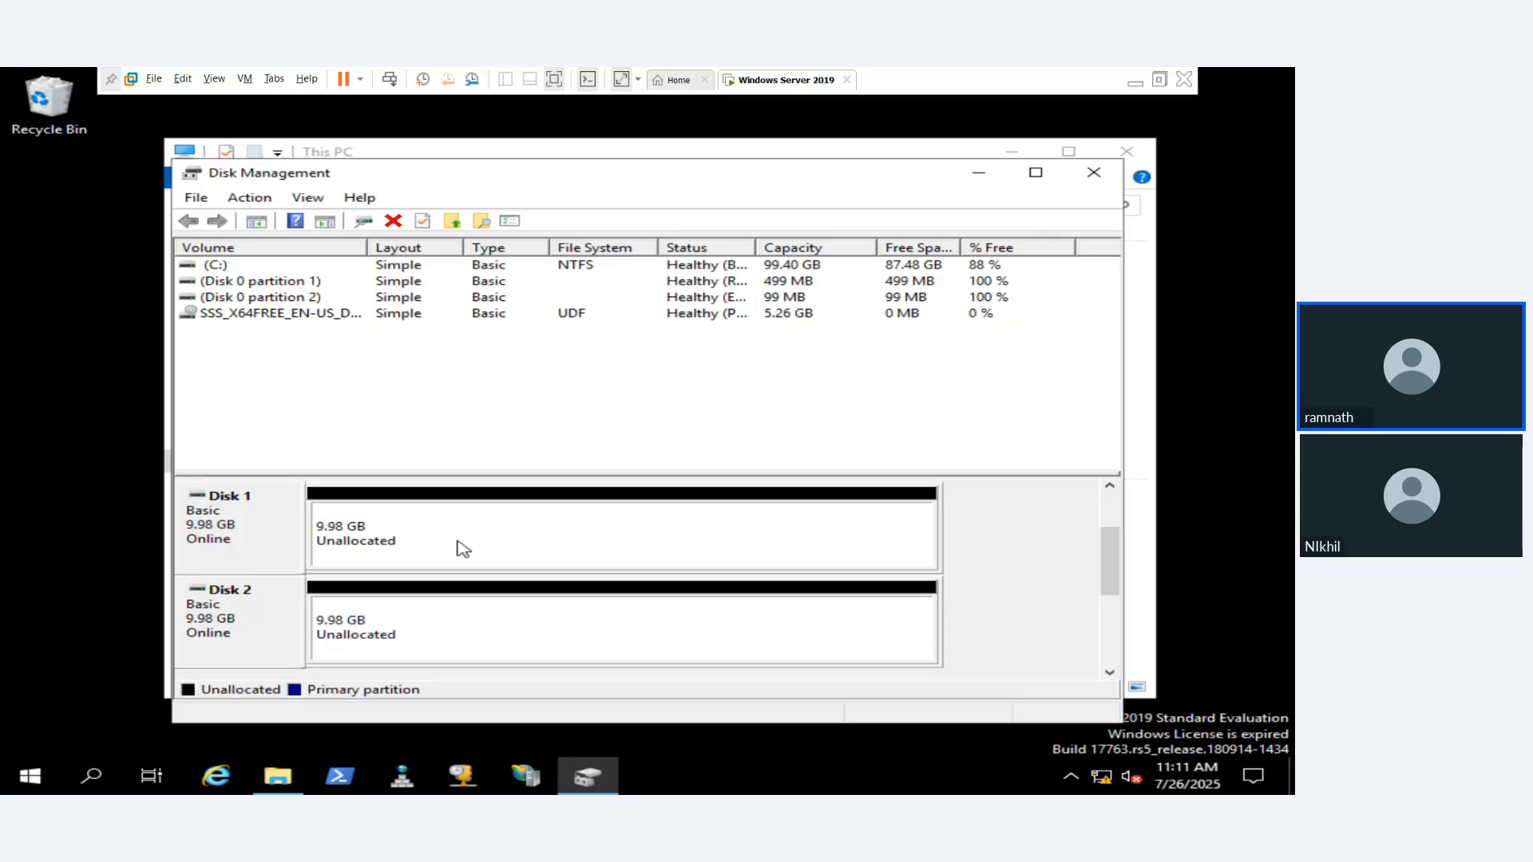
pyautogui.rightClick(463, 549)
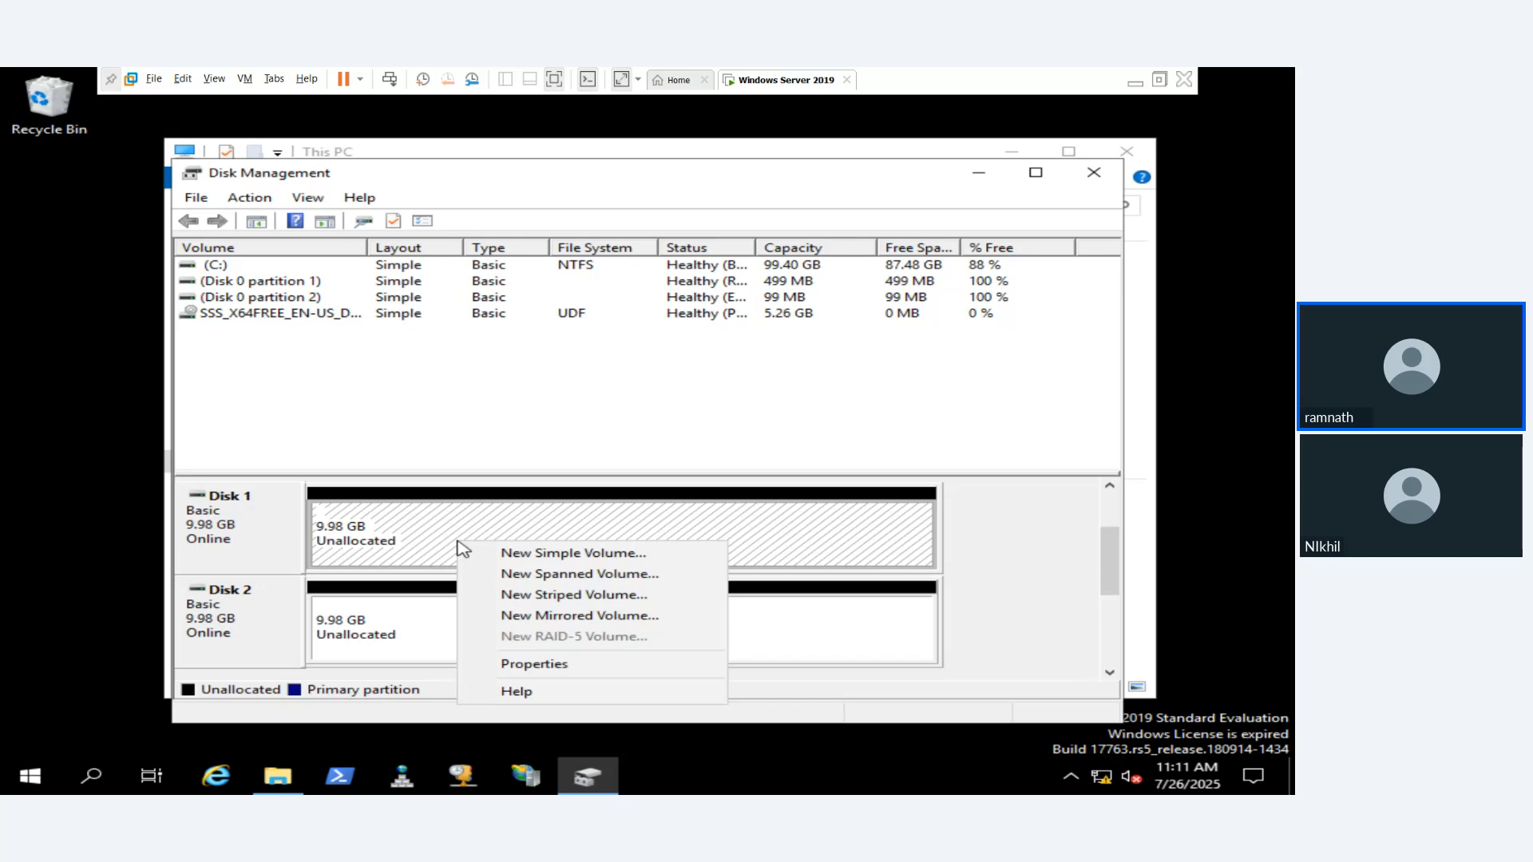
pyautogui.click(307, 780)
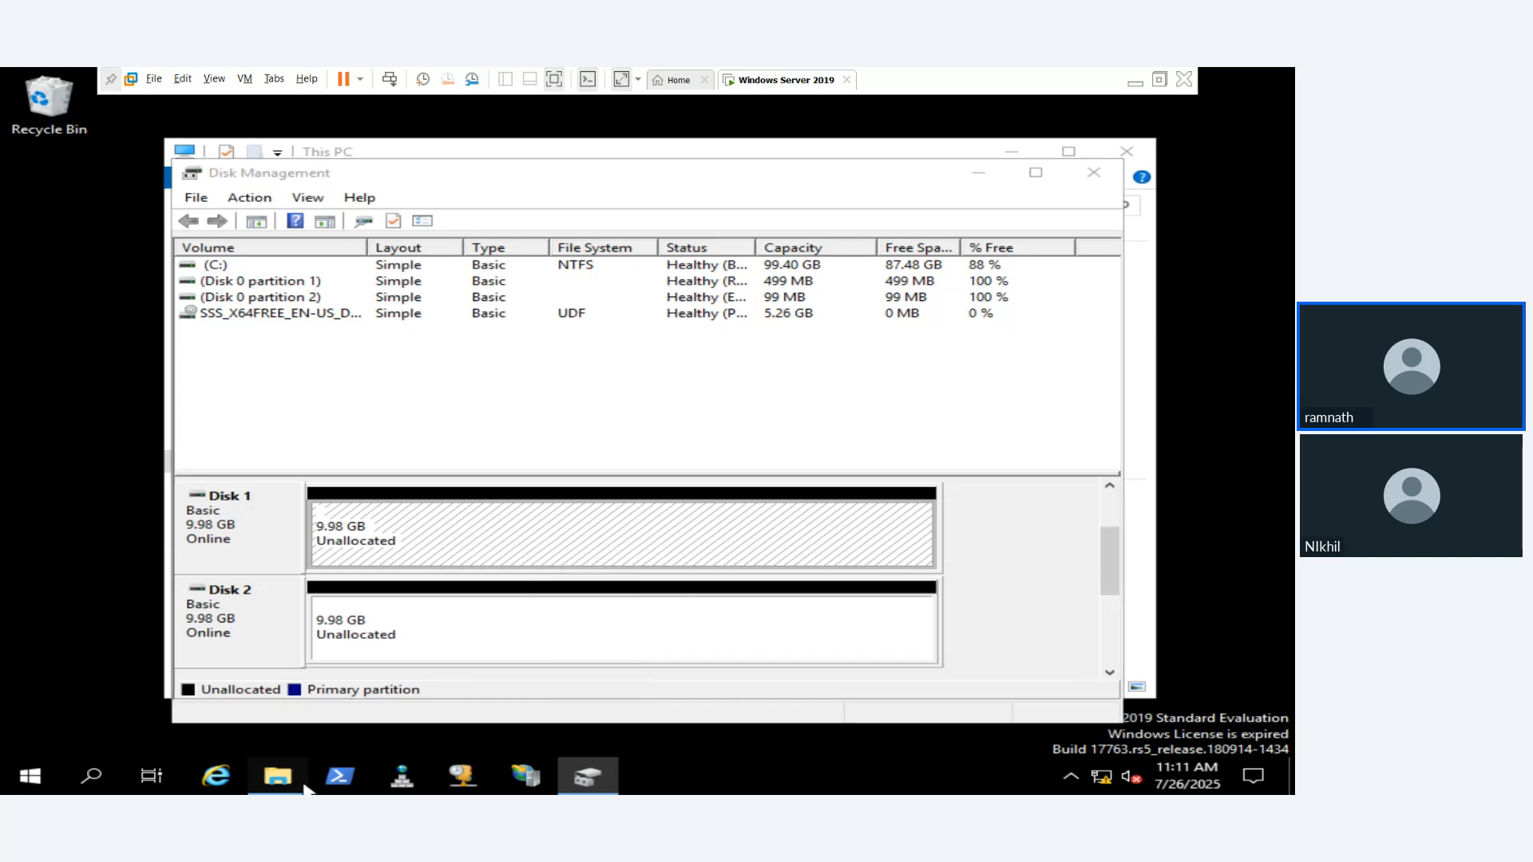
pyautogui.click(304, 781)
pyautogui.click(305, 787)
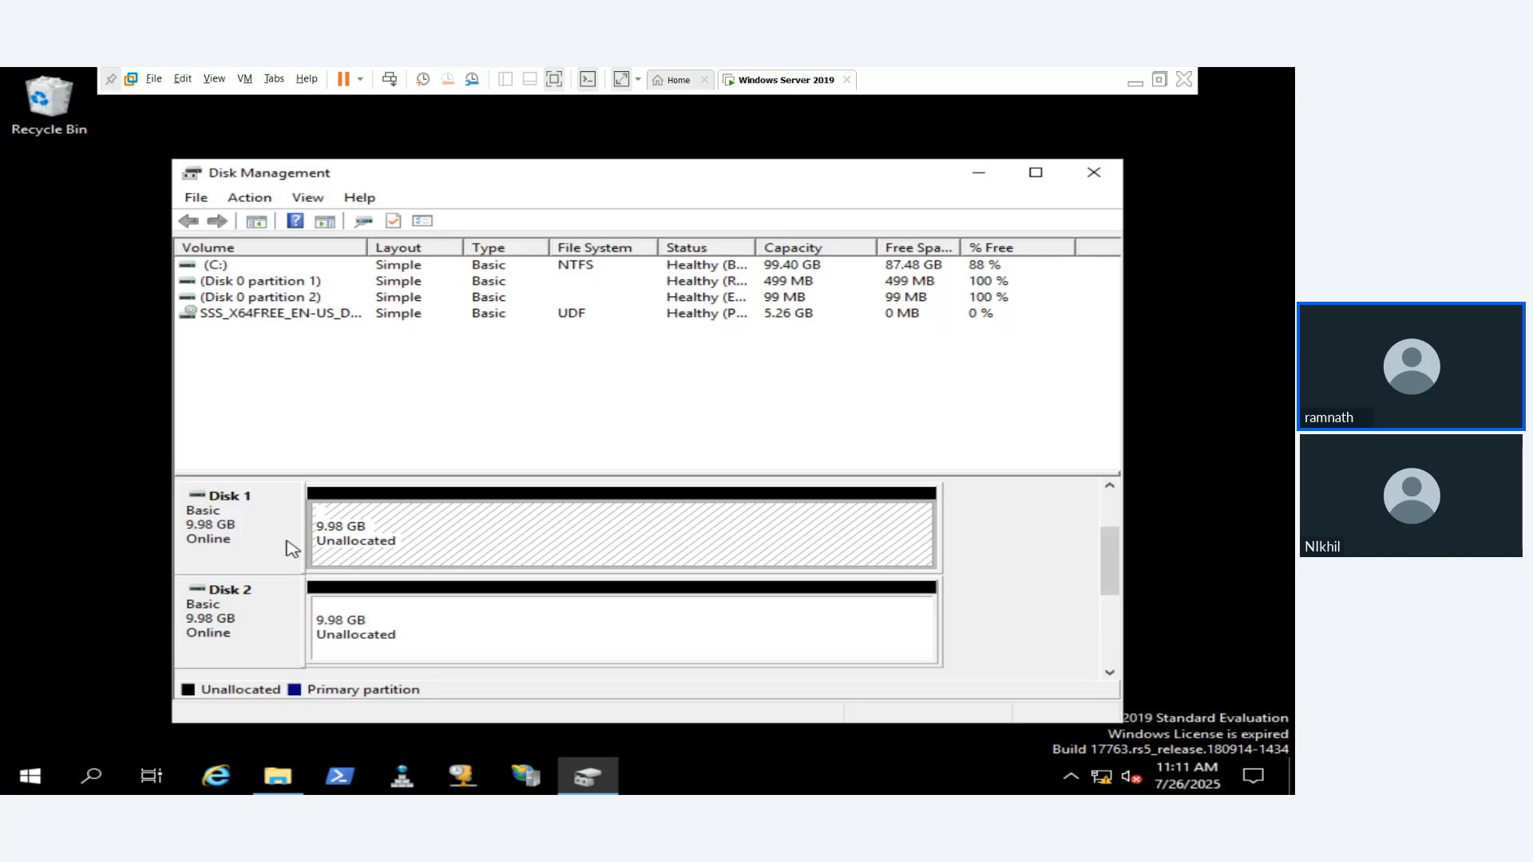
# Step: Examine the general properties and removal and write-caching policies of Disk 1, and close its properties without changes
pyautogui.rightClick(423, 537)
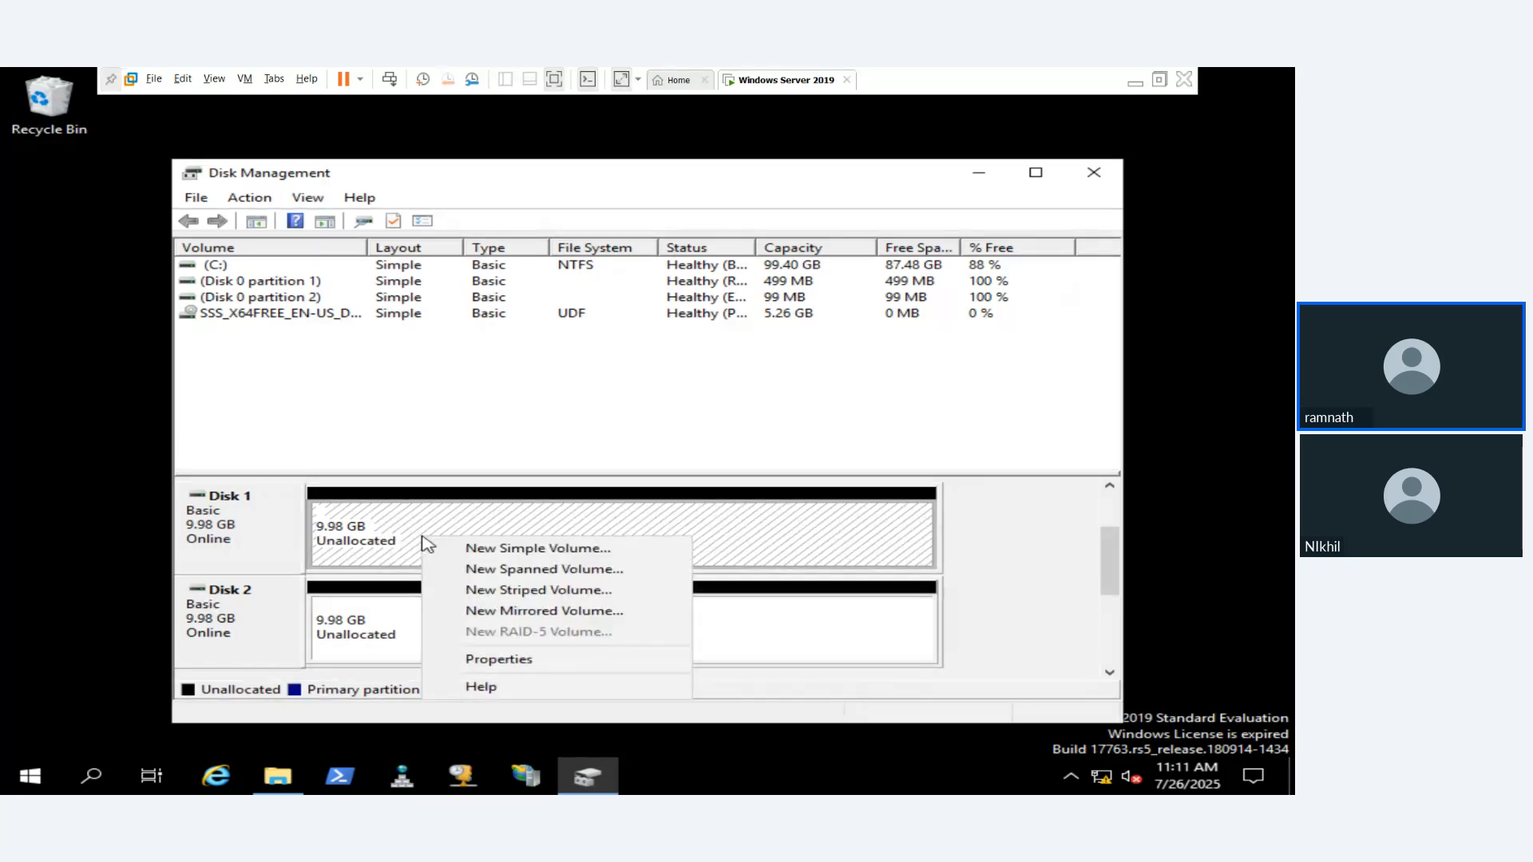
pyautogui.click(499, 661)
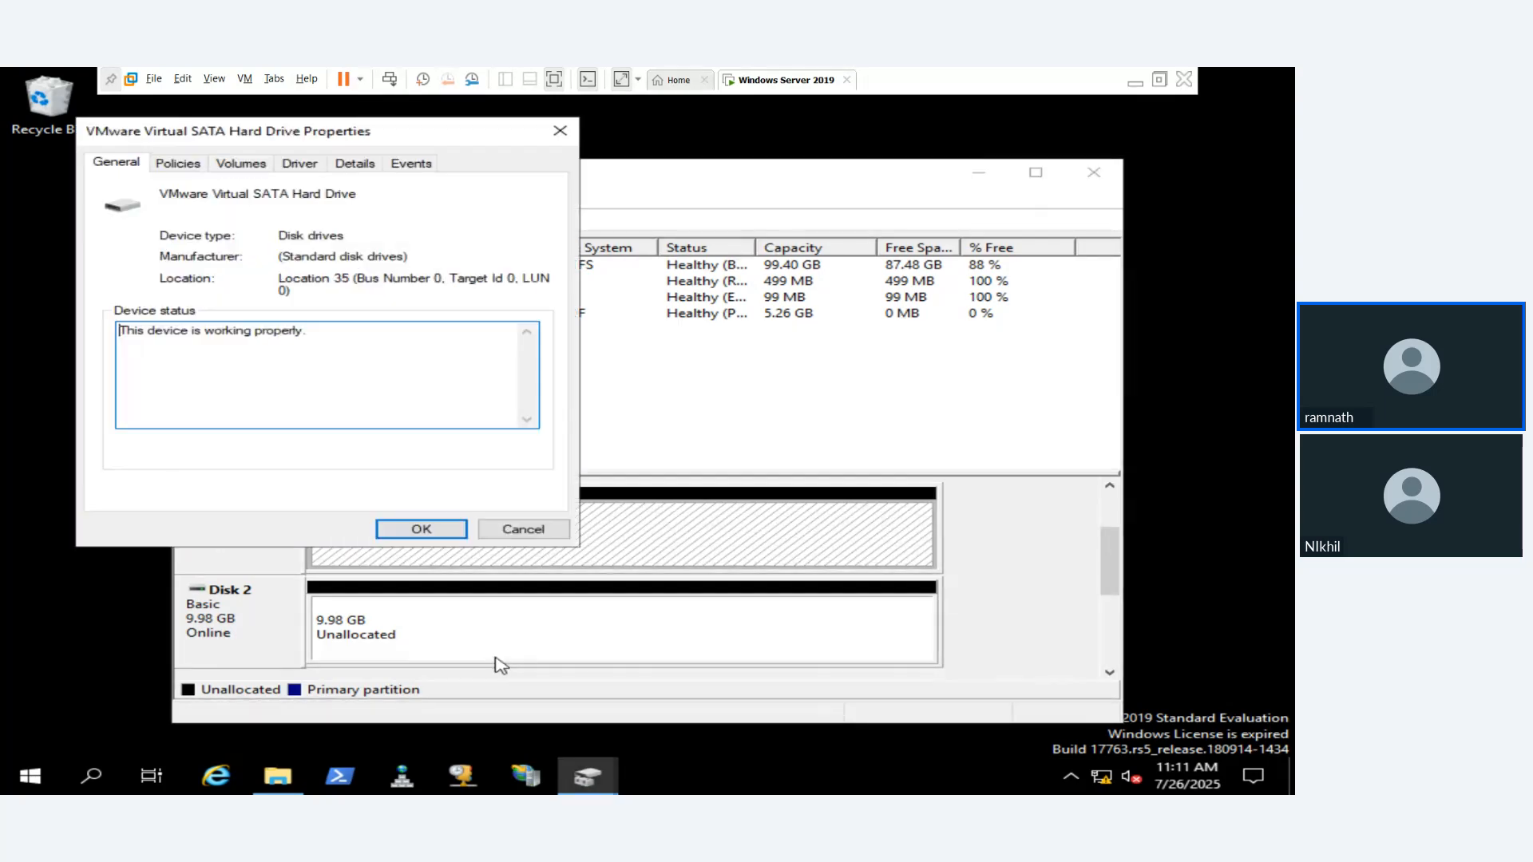
pyautogui.click(177, 164)
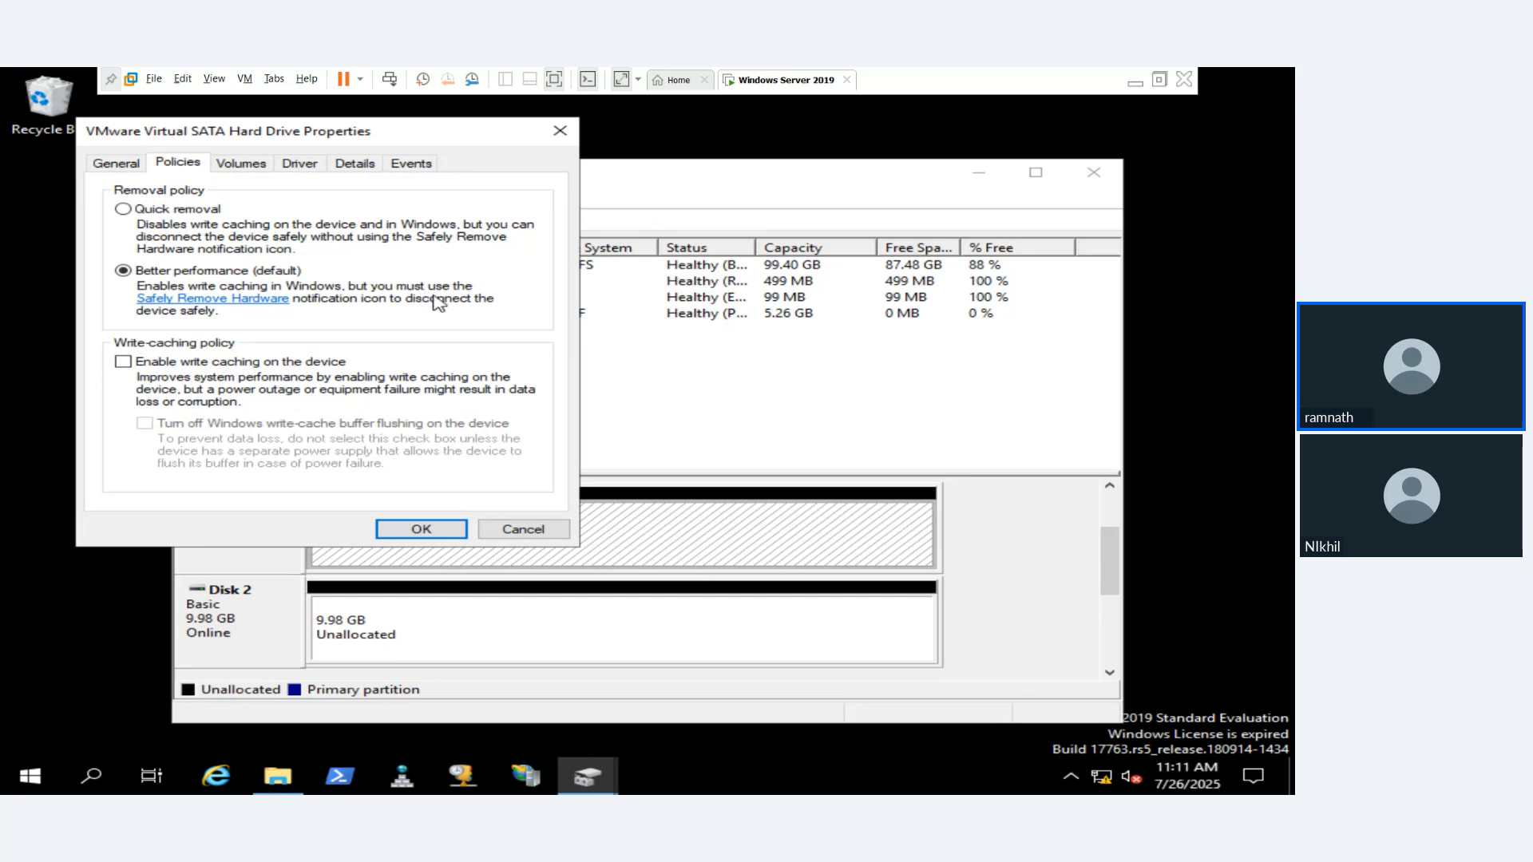
pyautogui.click(561, 131)
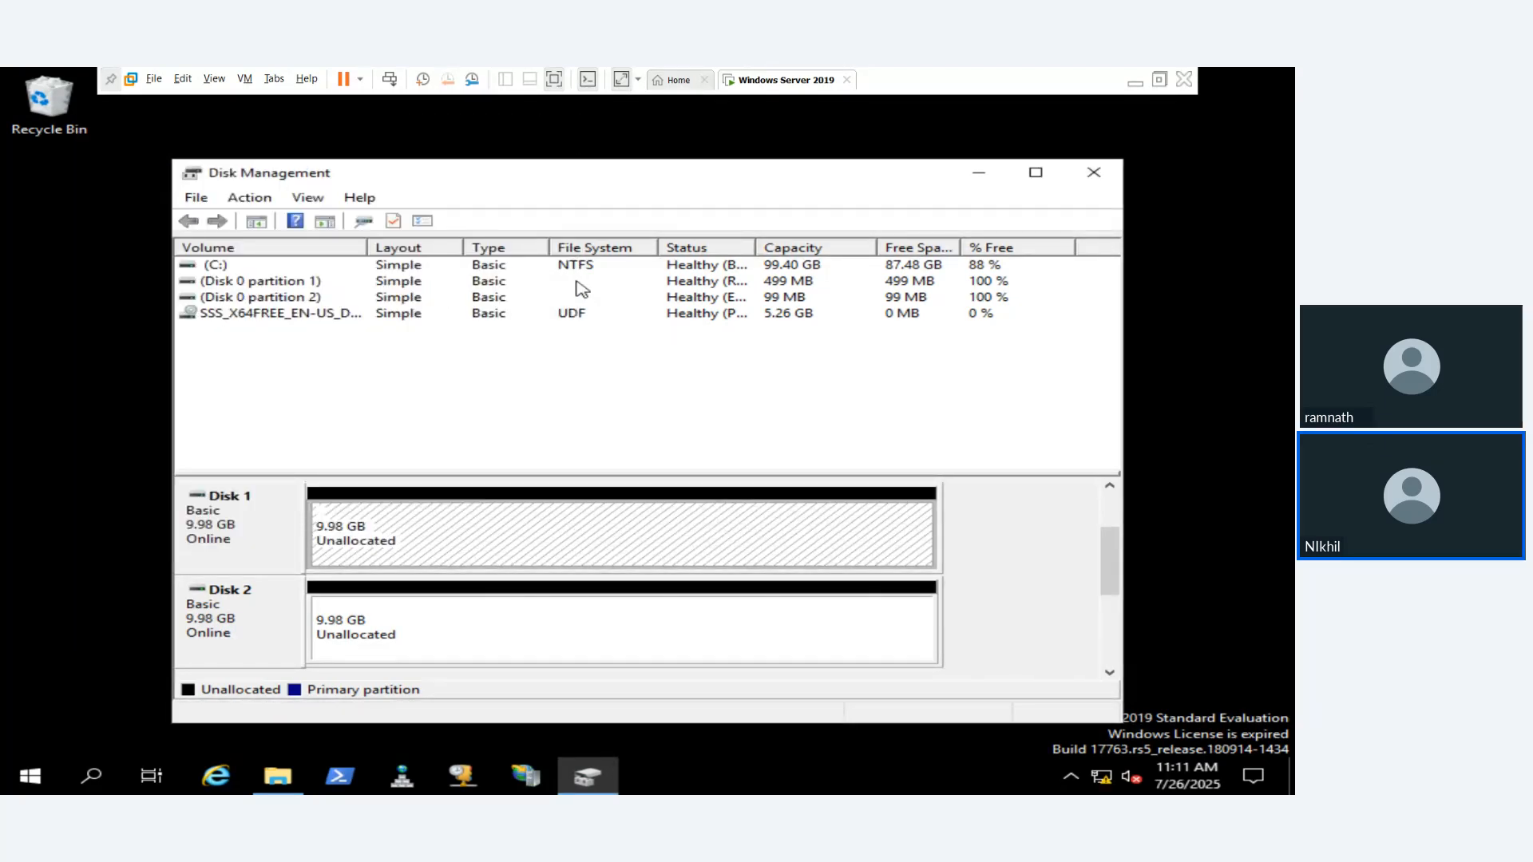